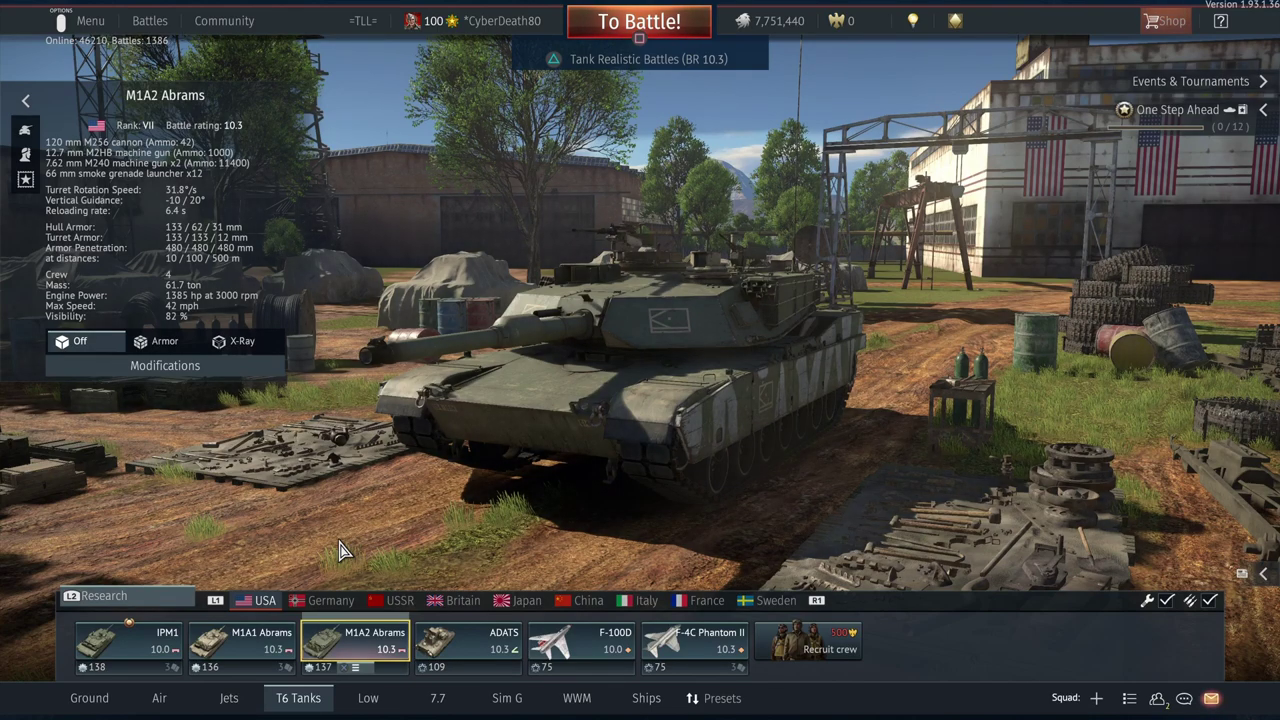
Open the controls settings from the hangar, on the Aircraft Quick settings page
{"action": "key", "text": "Escape"}
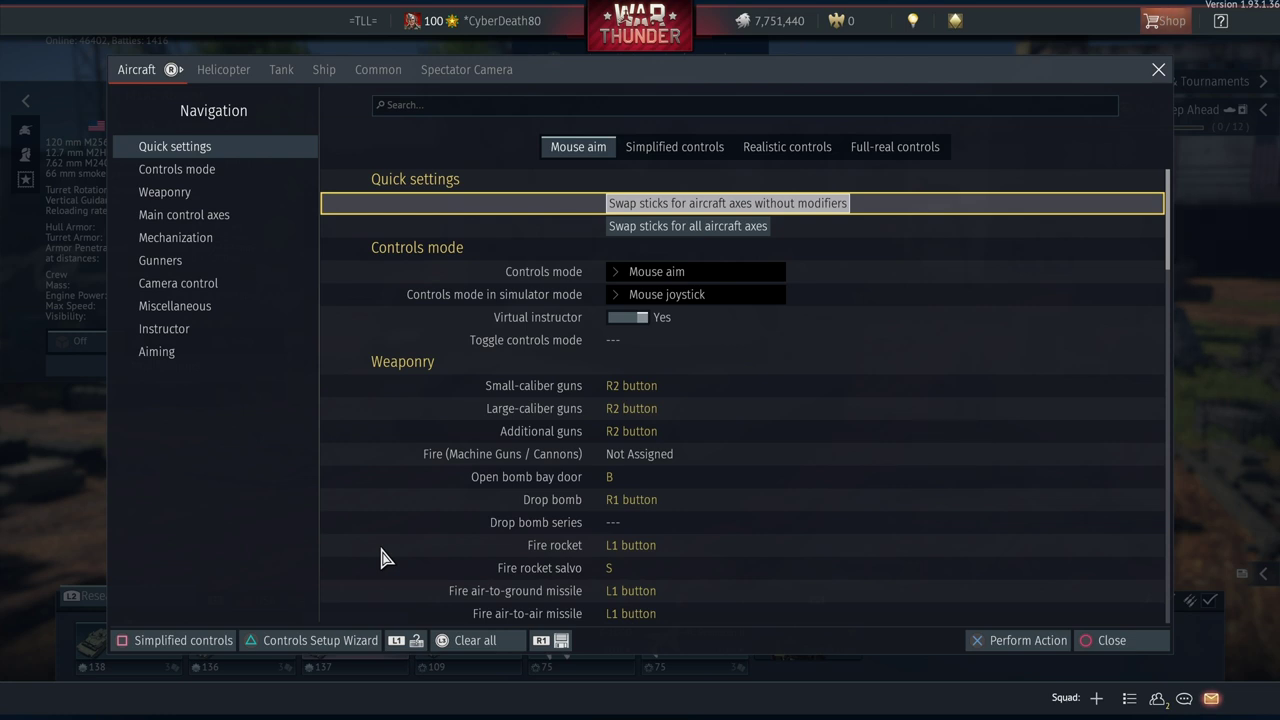
{"action": "key", "text": "Down"}
{"action": "key", "text": "Up"}
{"action": "key", "text": "Down"}
{"action": "key", "text": "Down"}
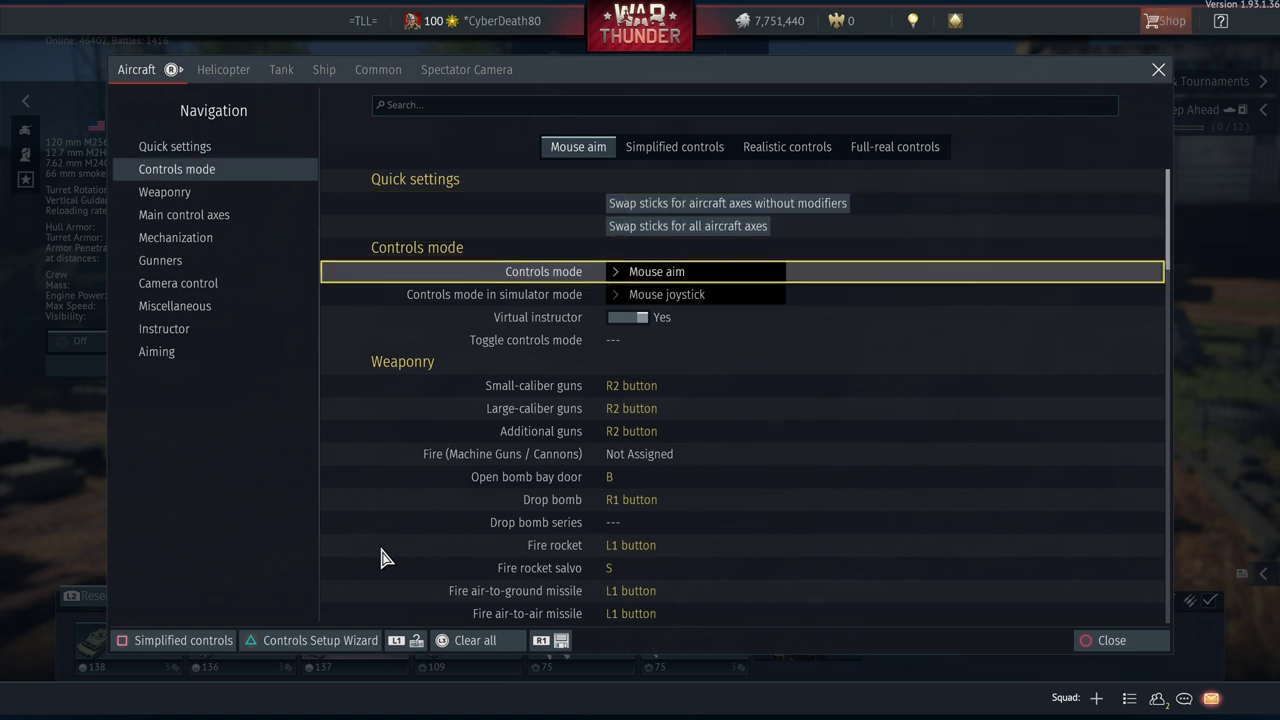
{"action": "key", "text": "Down"}
{"action": "key", "text": "Down"}
{"action": "key", "text": "Up"}
{"action": "key", "text": "Up"}
{"action": "key", "text": "Down"}
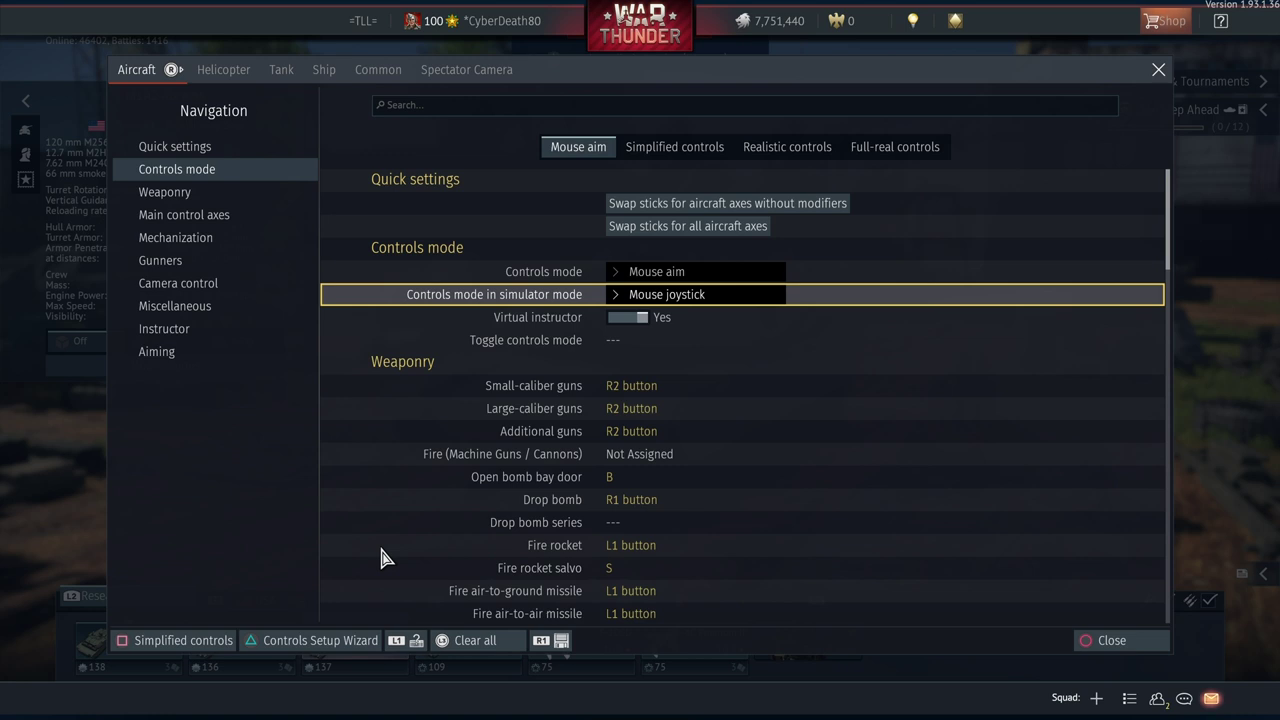
{"action": "key", "text": "Down"}
{"action": "key", "text": "Down"}
{"action": "key", "text": "Down"}
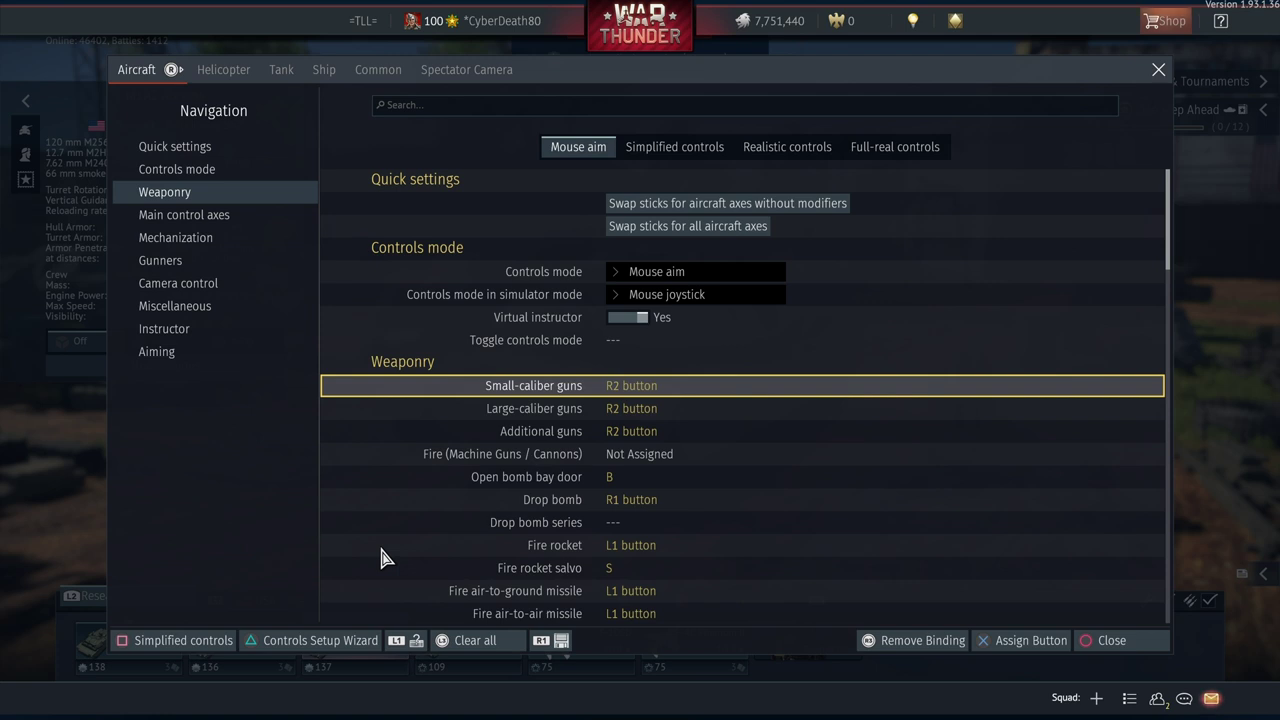
{"action": "key", "text": "Down"}
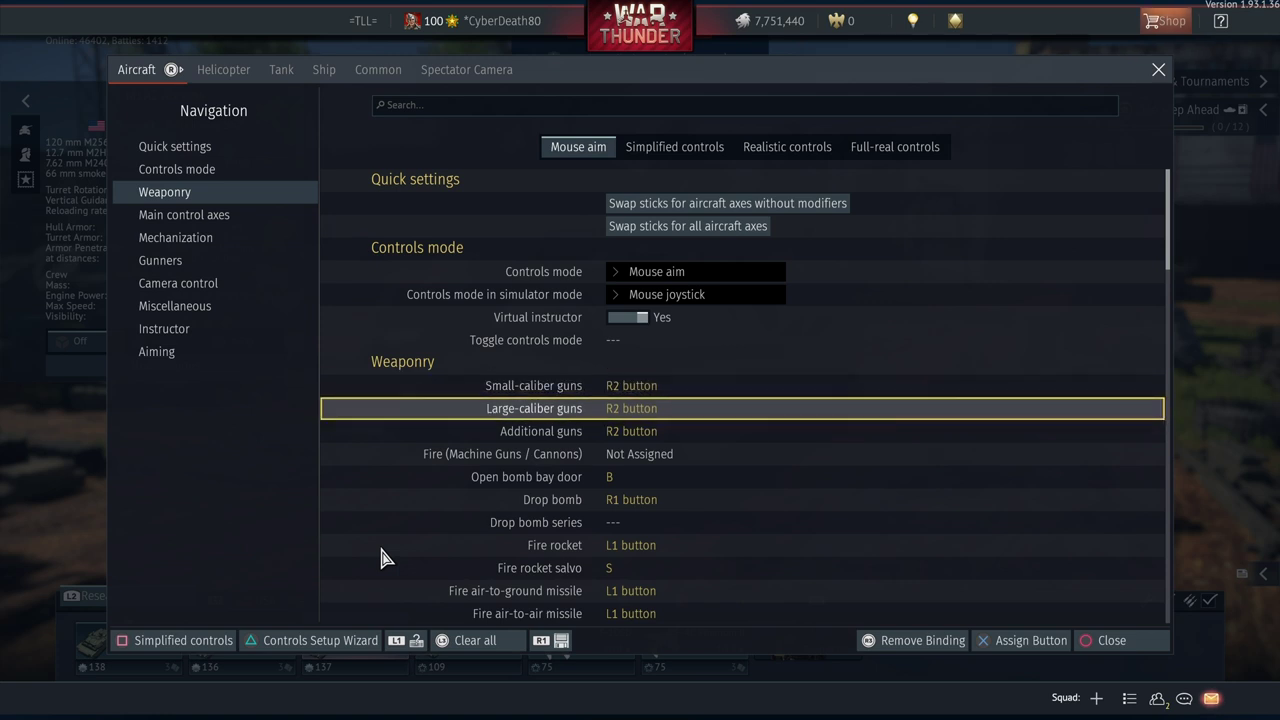
{"action": "key", "text": "Down"}
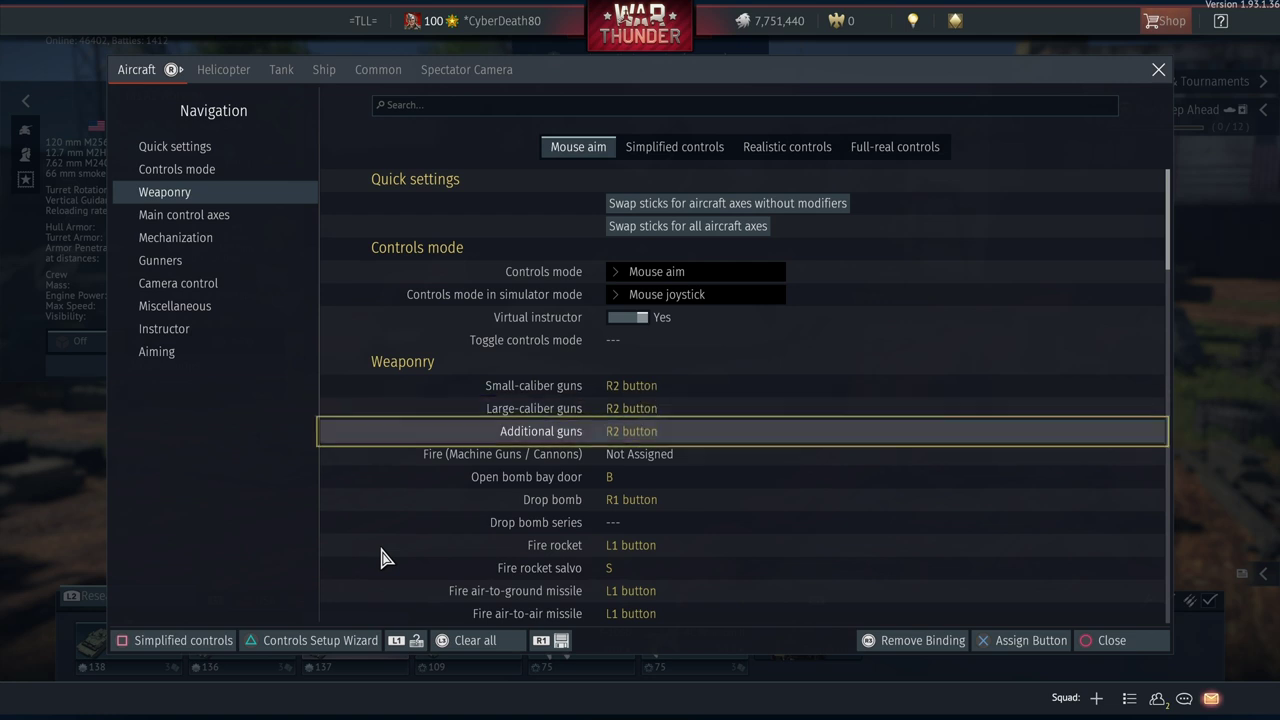
{"action": "key", "text": "Up"}
{"action": "key", "text": "Down"}
{"action": "key", "text": "Down"}
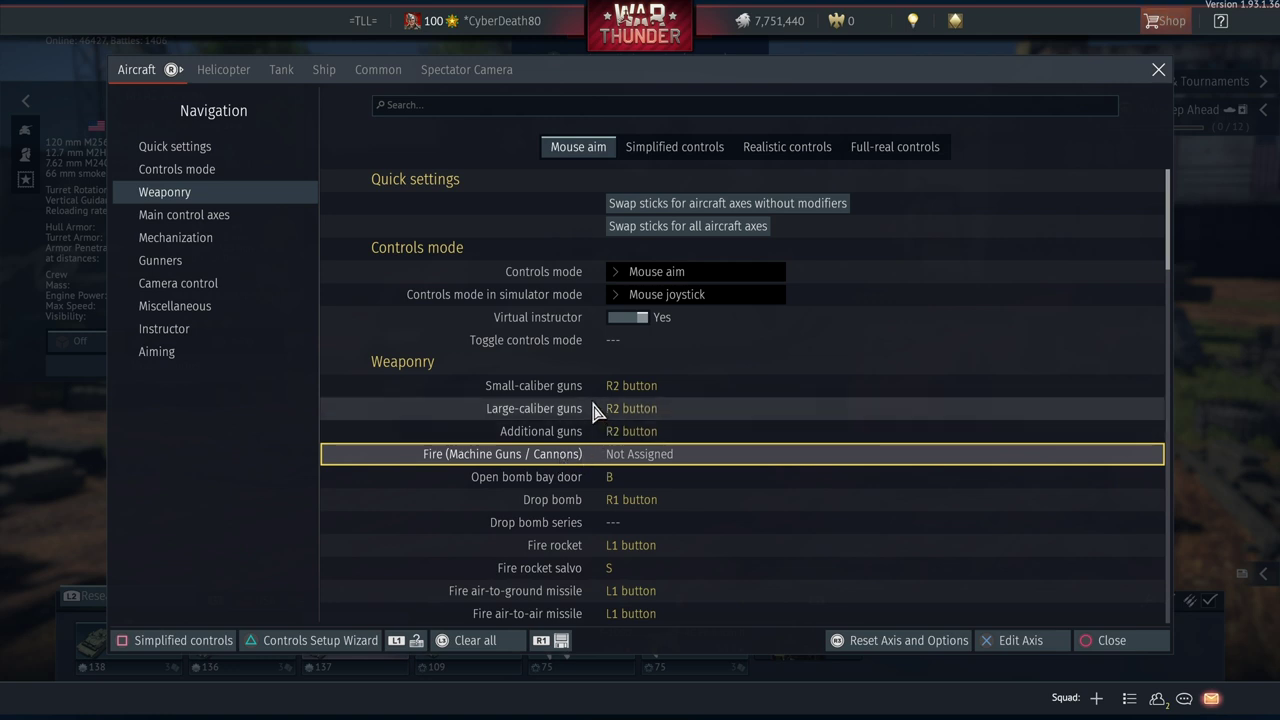
{"action": "key", "text": "Down"}
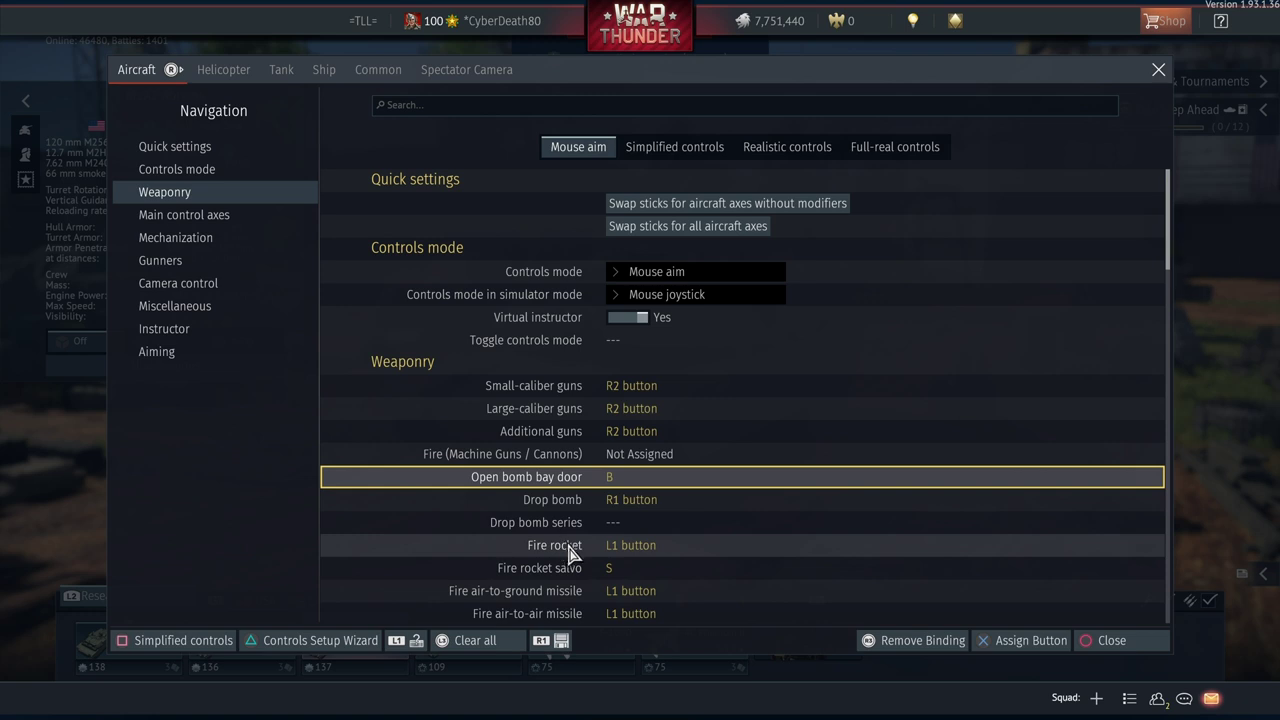
{"action": "key", "text": "Down"}
{"action": "key", "text": "Down"}
{"action": "key", "text": "Down"}
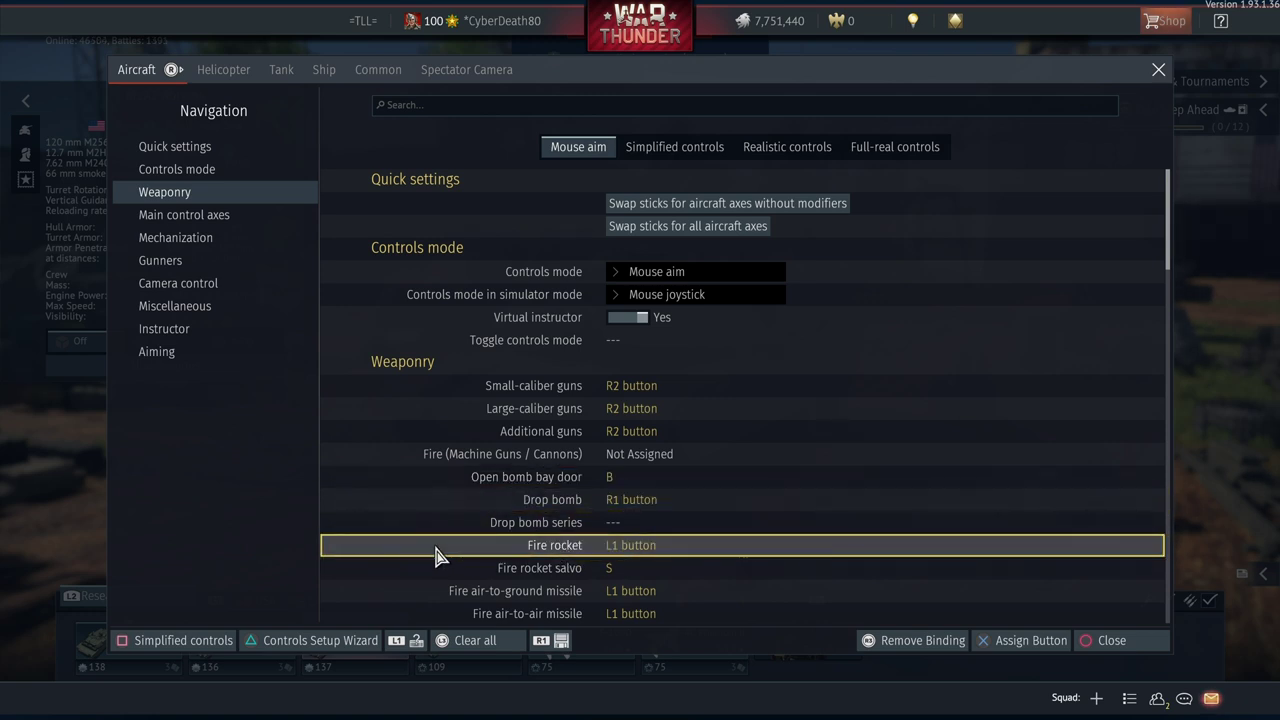
{"action": "key", "text": "Down"}
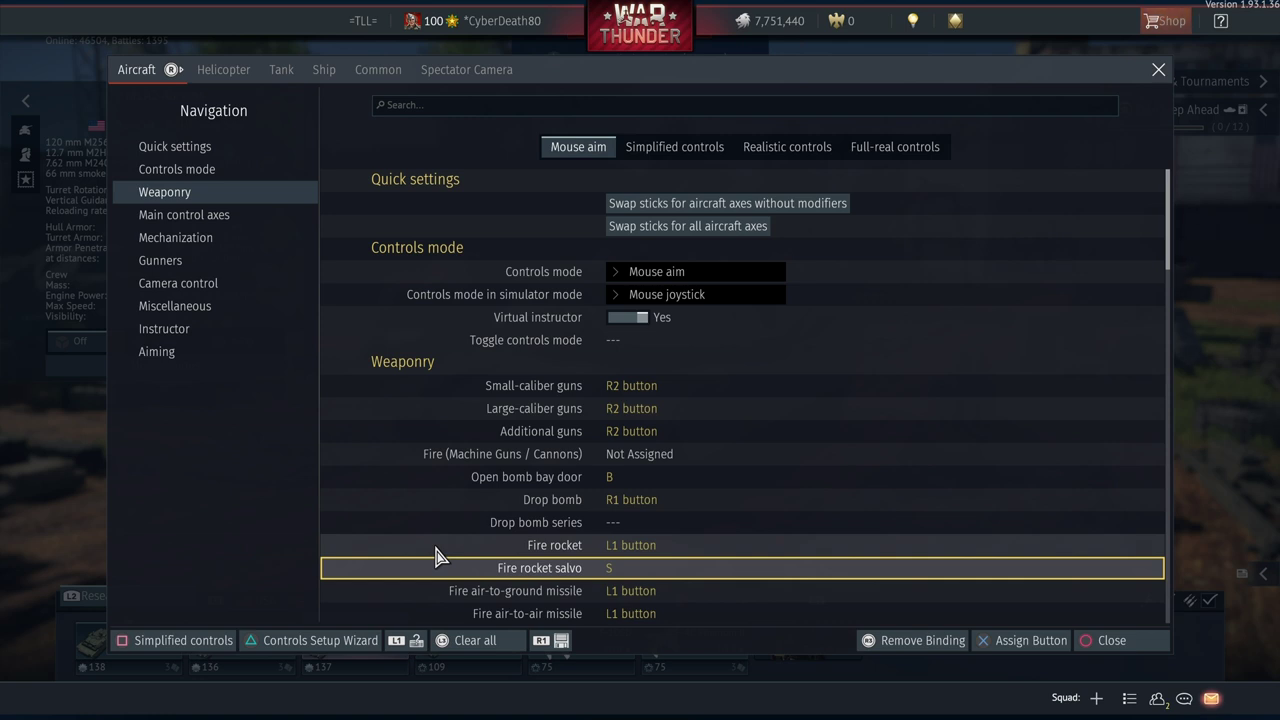
{"action": "key", "text": "Down"}
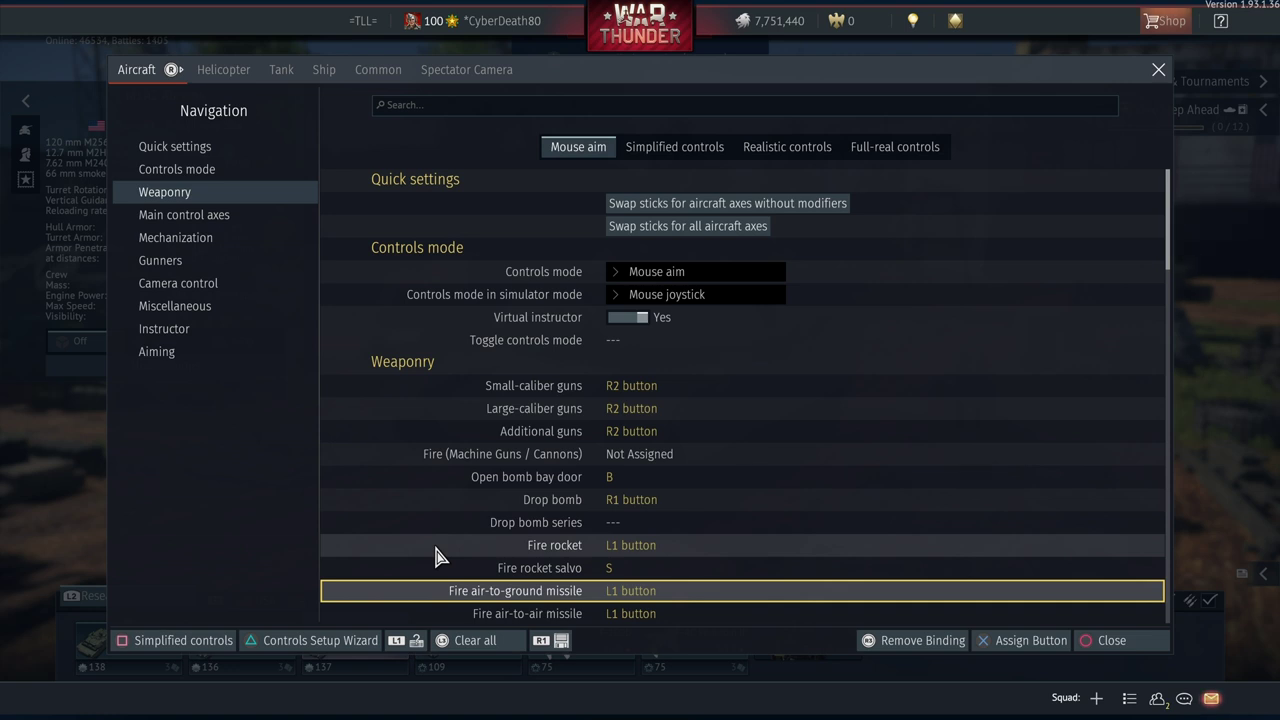
{"action": "key", "text": "Up"}
{"action": "key", "text": "Up"}
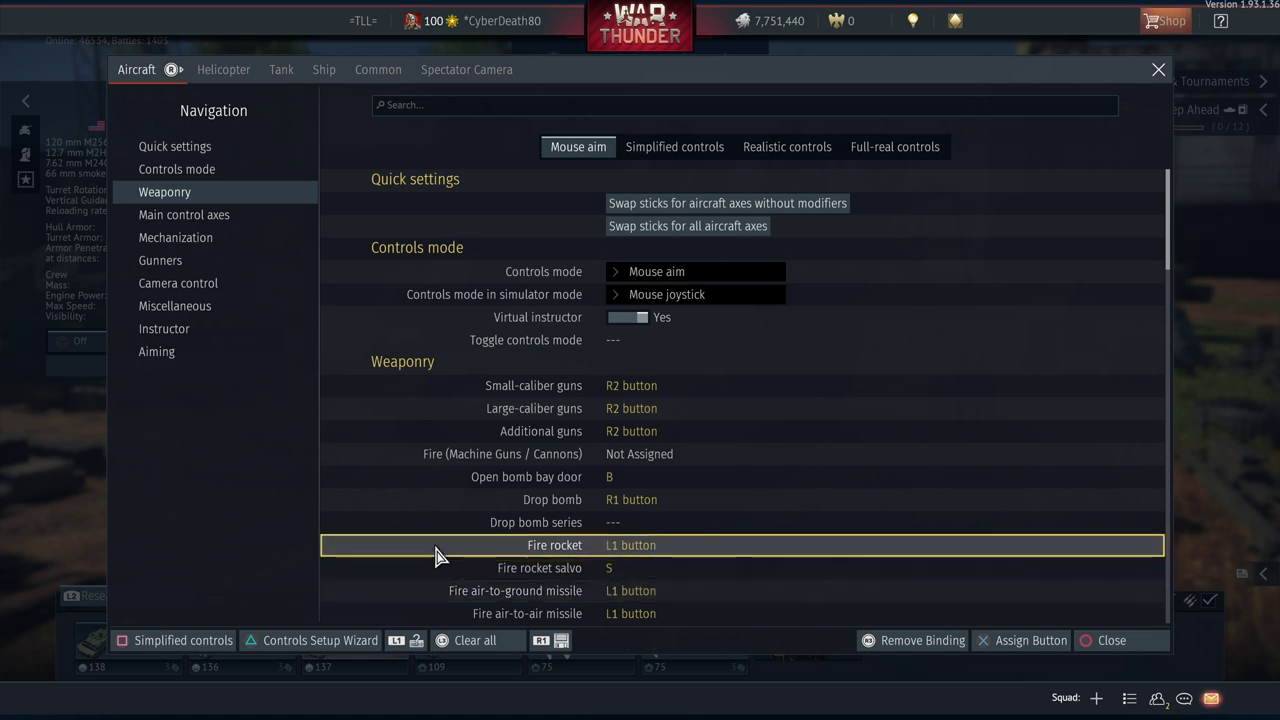
{"action": "key", "text": "Down"}
{"action": "key", "text": "Down"}
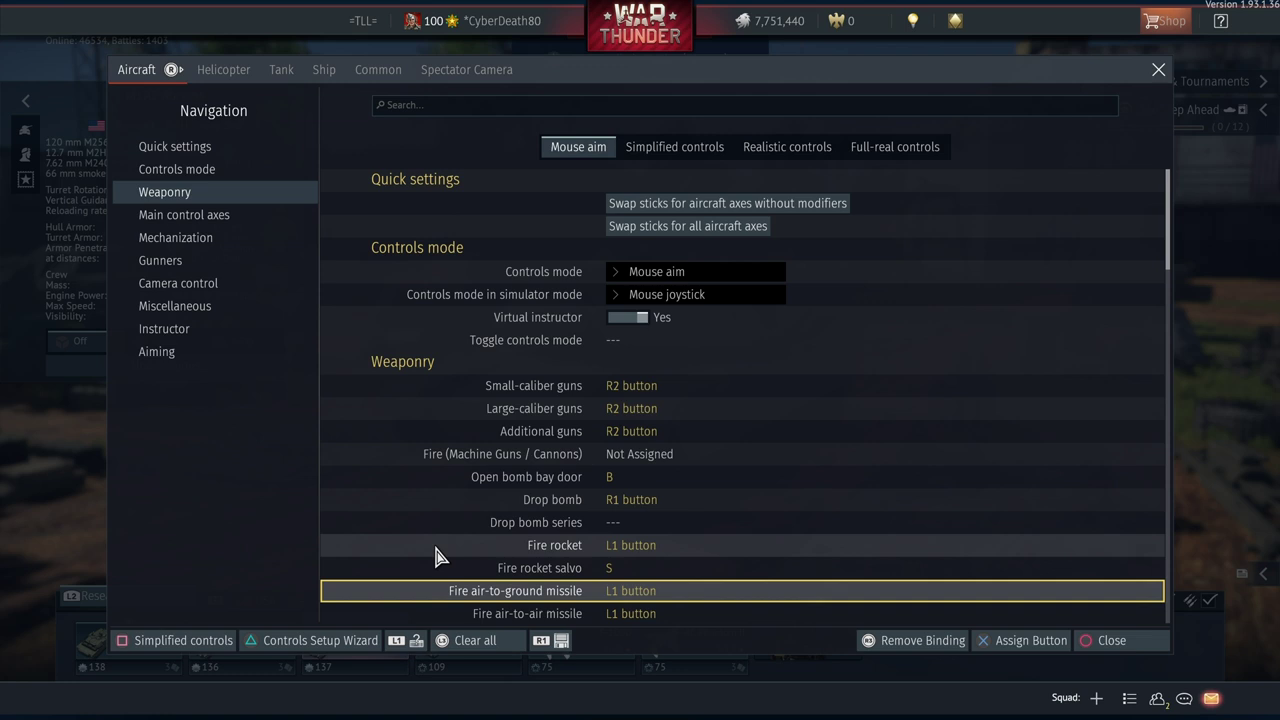
{"action": "key", "text": "Down"}
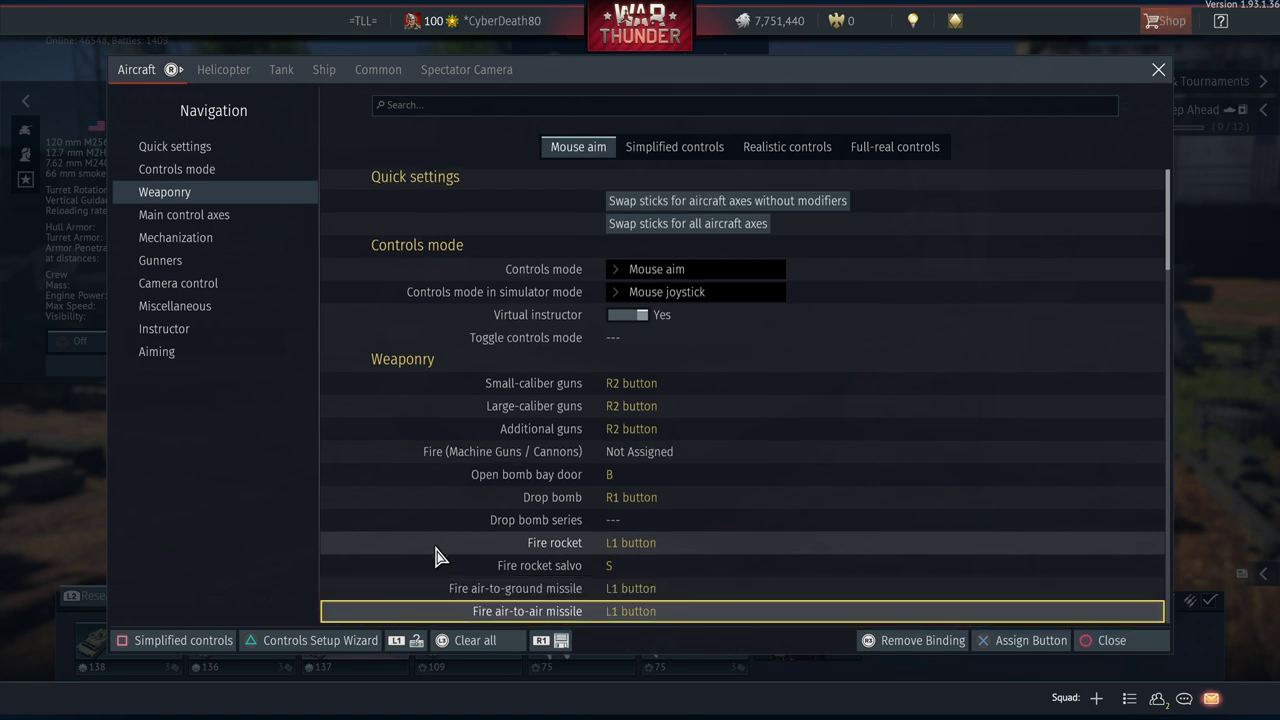
{"action": "key", "text": "Up"}
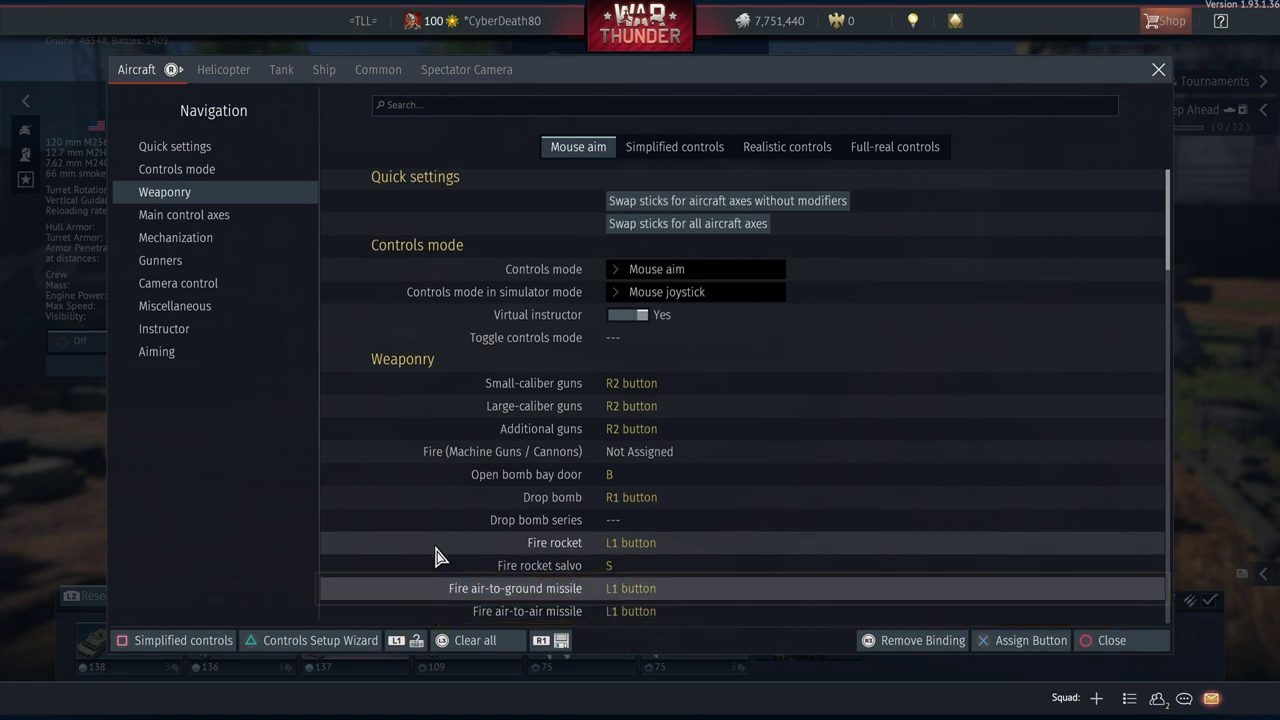
{"action": "key", "text": "Down"}
{"action": "key", "text": "Up"}
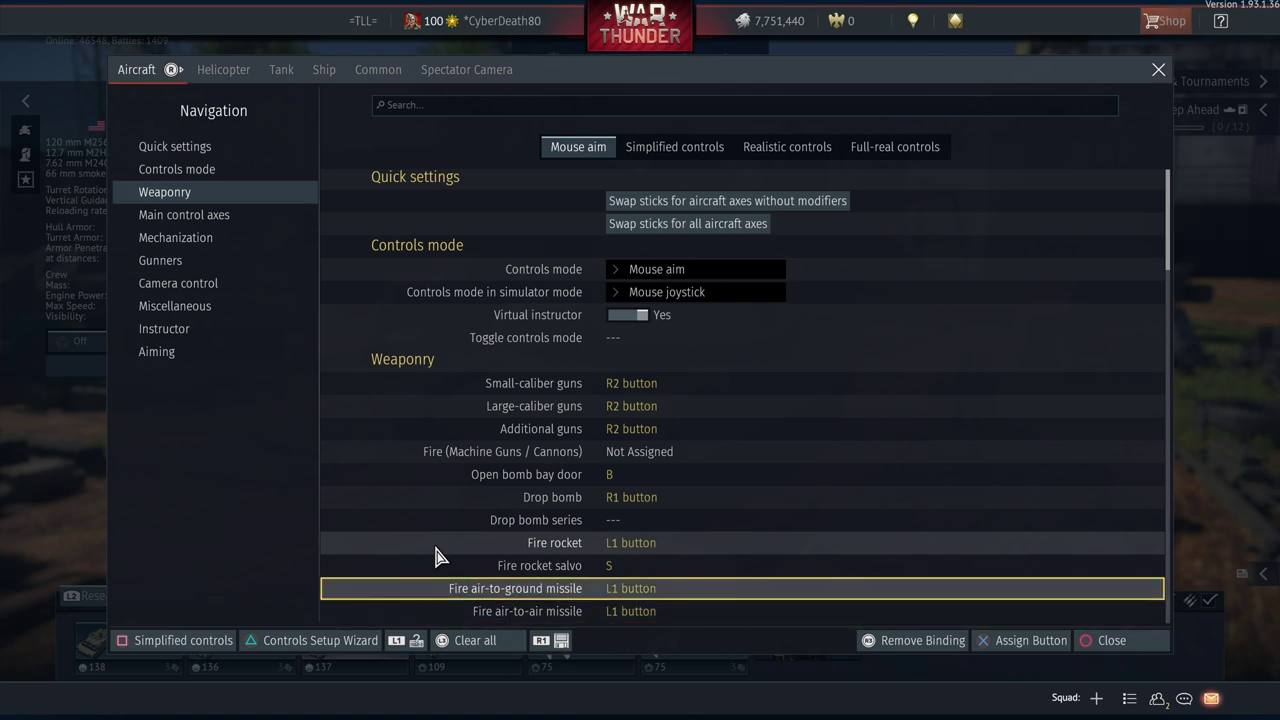
{"action": "key", "text": "Down"}
{"action": "key", "text": "Up"}
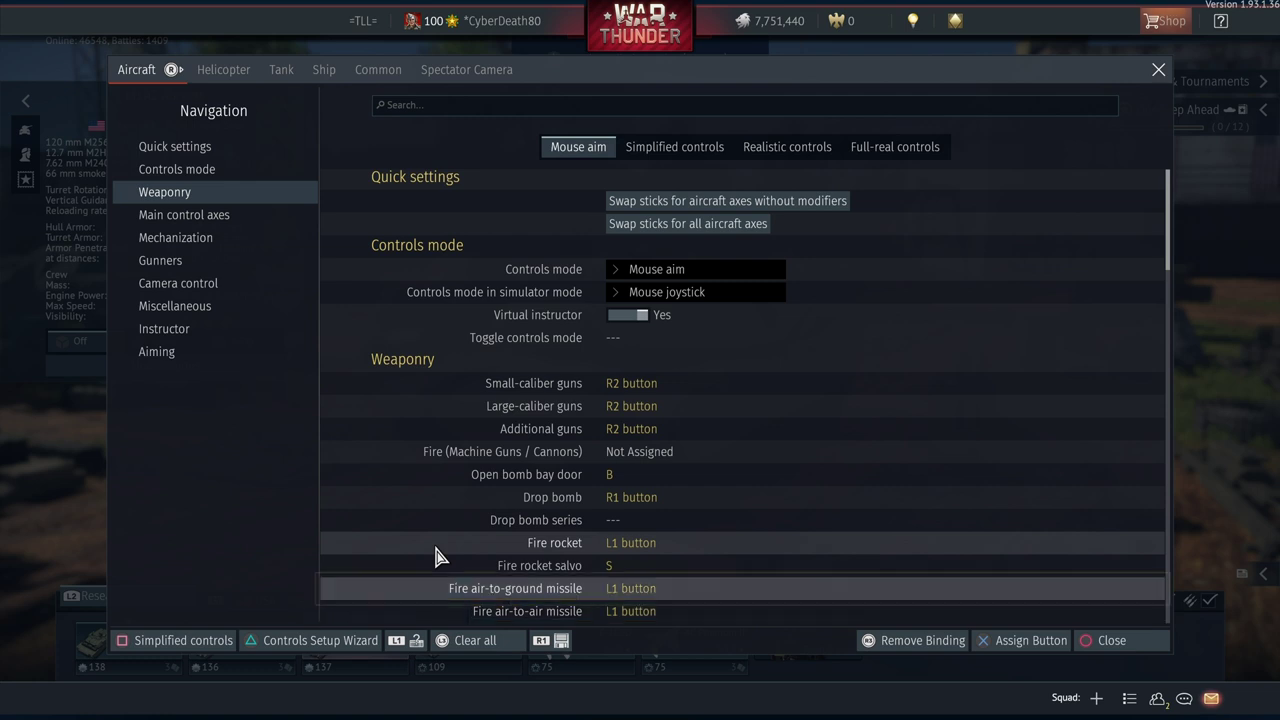
{"action": "key", "text": "Down"}
{"action": "key", "text": "Up"}
{"action": "key", "text": "Down"}
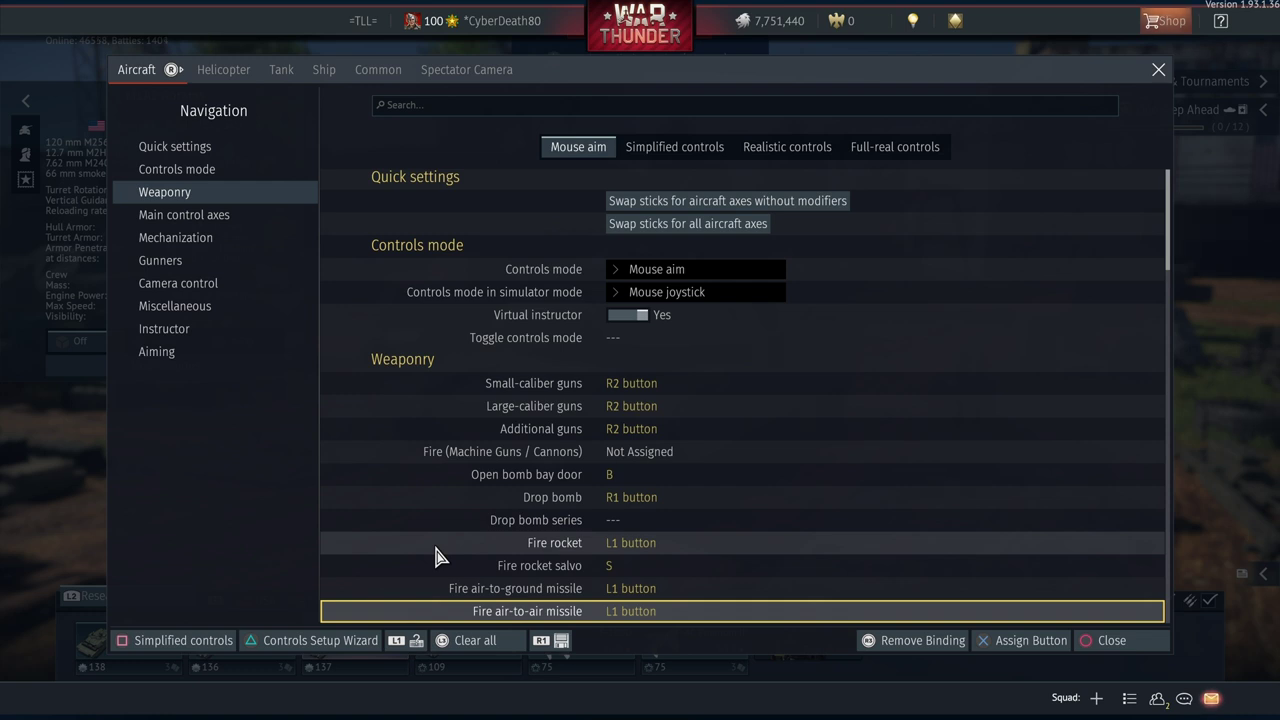
{"action": "key", "text": "Up"}
{"action": "key", "text": "Down"}
{"action": "key", "text": "Up"}
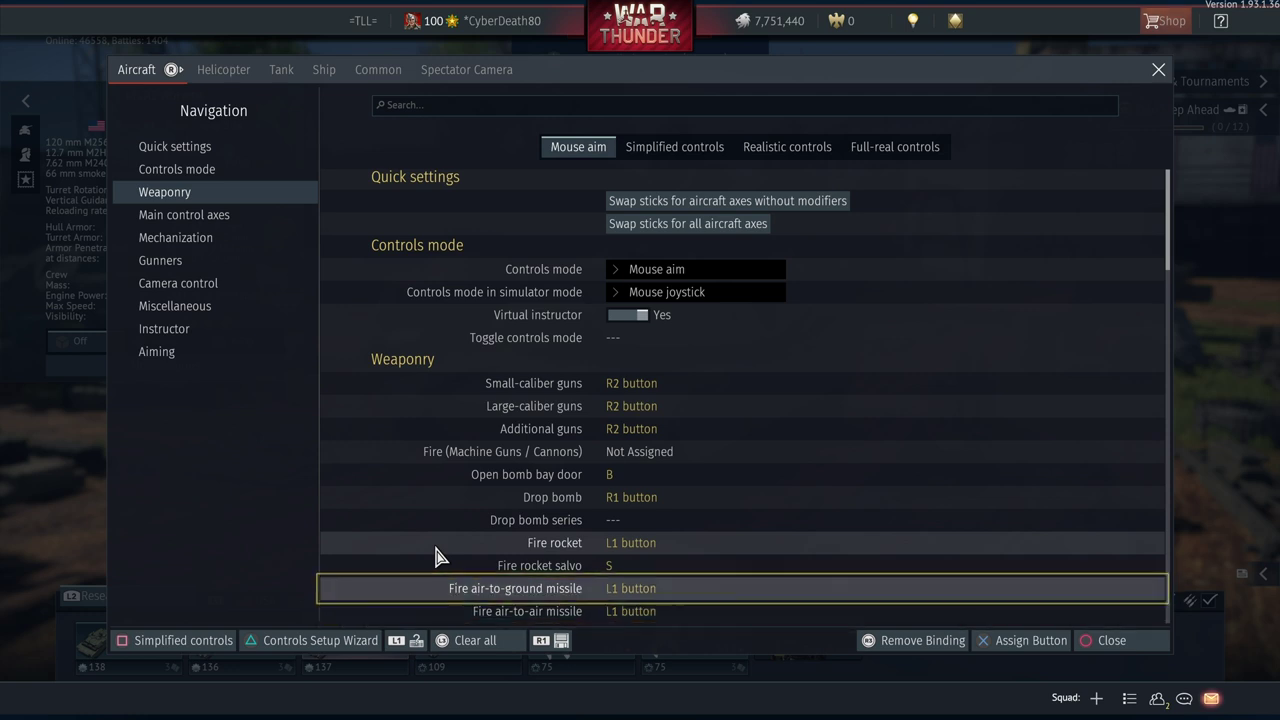
{"action": "key", "text": "Down"}
{"action": "key", "text": "Up"}
{"action": "key", "text": "Down"}
{"action": "key", "text": "Up"}
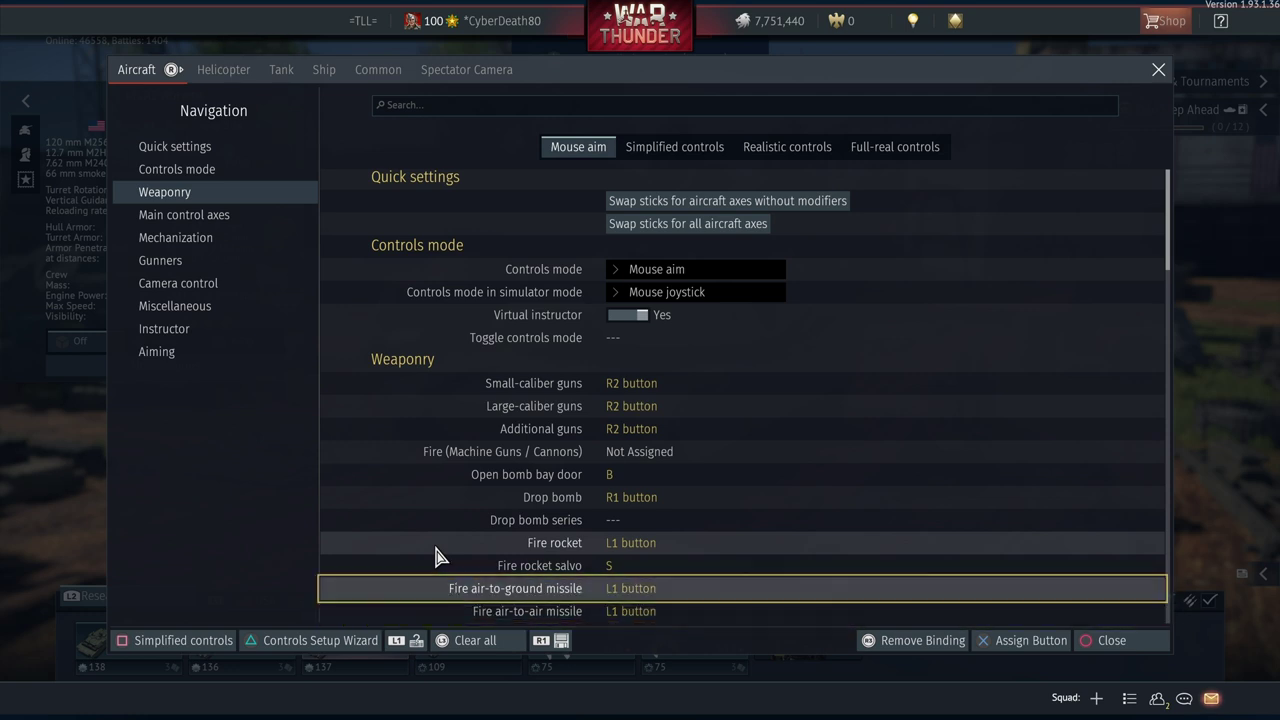
{"action": "key", "text": "Down"}
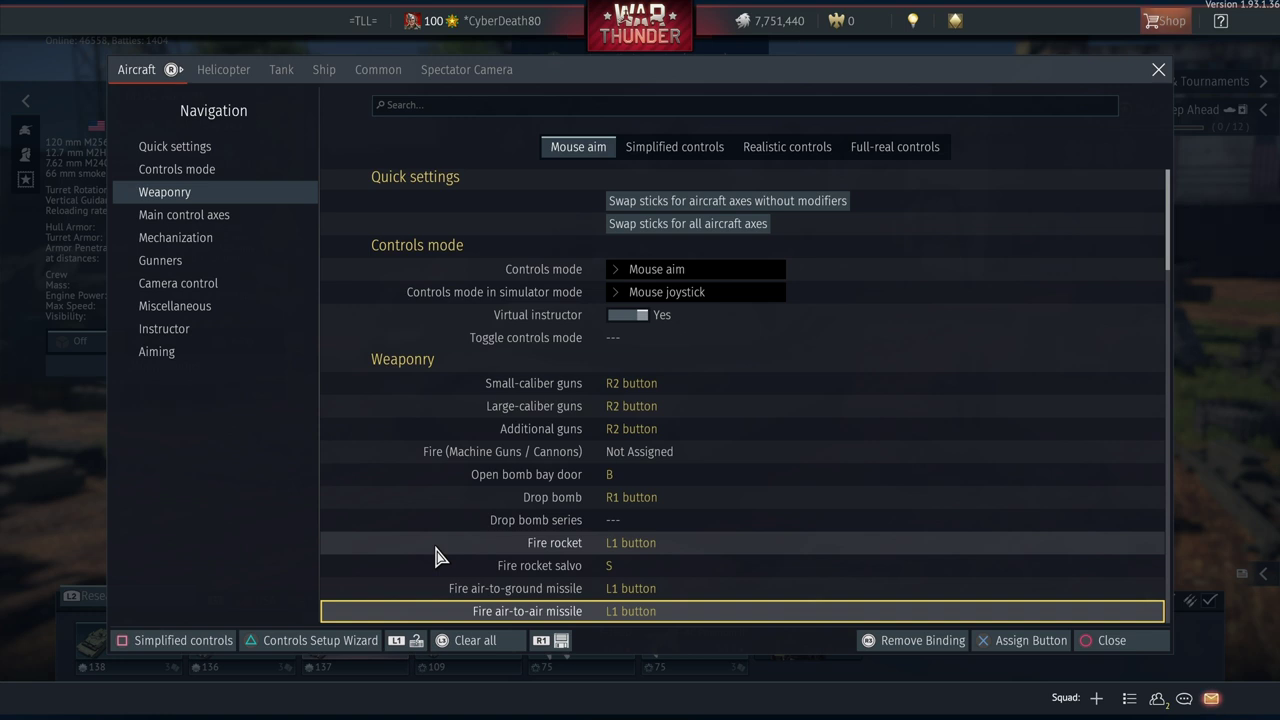
{"action": "key", "text": "Up"}
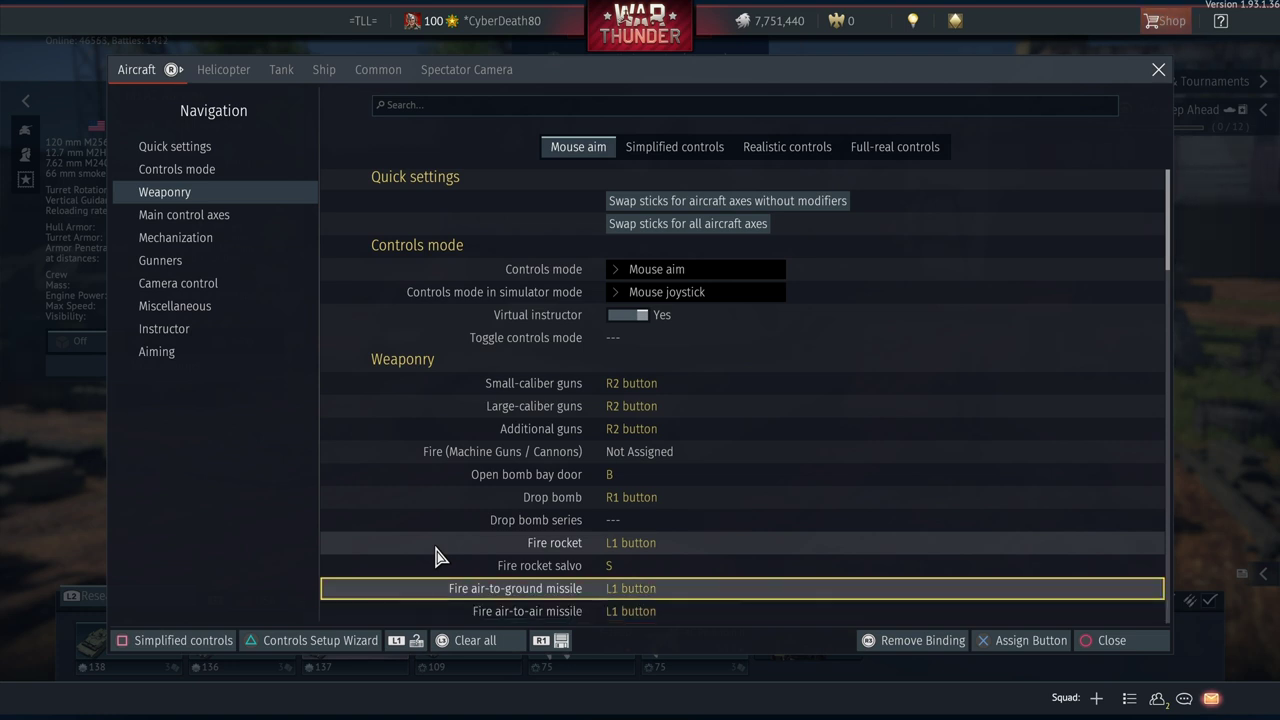
{"action": "key", "text": "Down"}
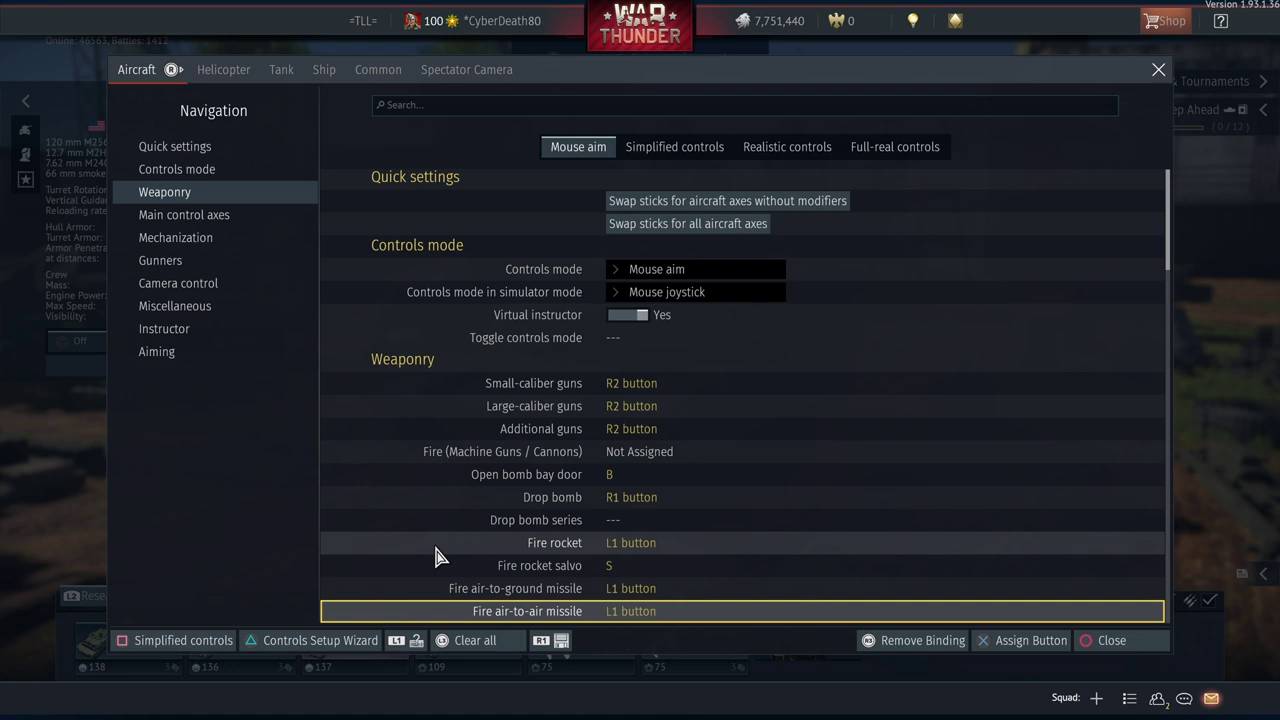
{"action": "key", "text": "Down"}
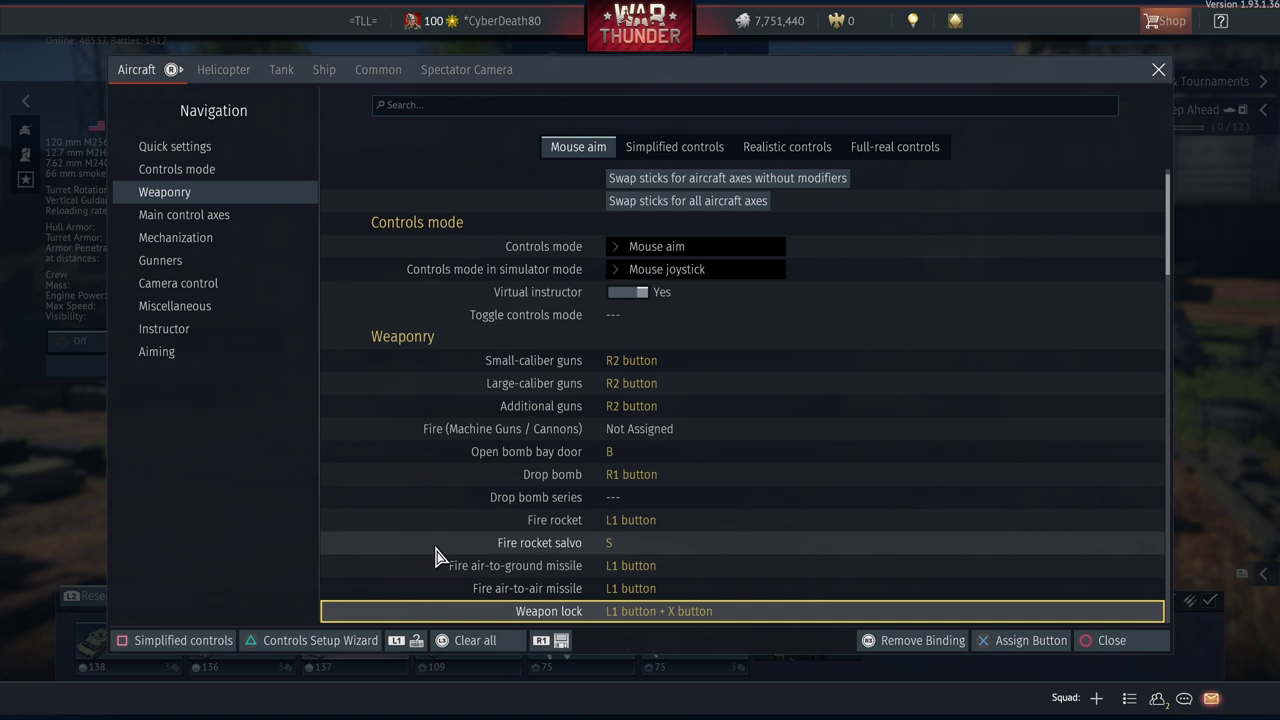
Check the Fire flares binding and the yaw and pitch axes for aim weapons
{"action": "key", "text": "Down"}
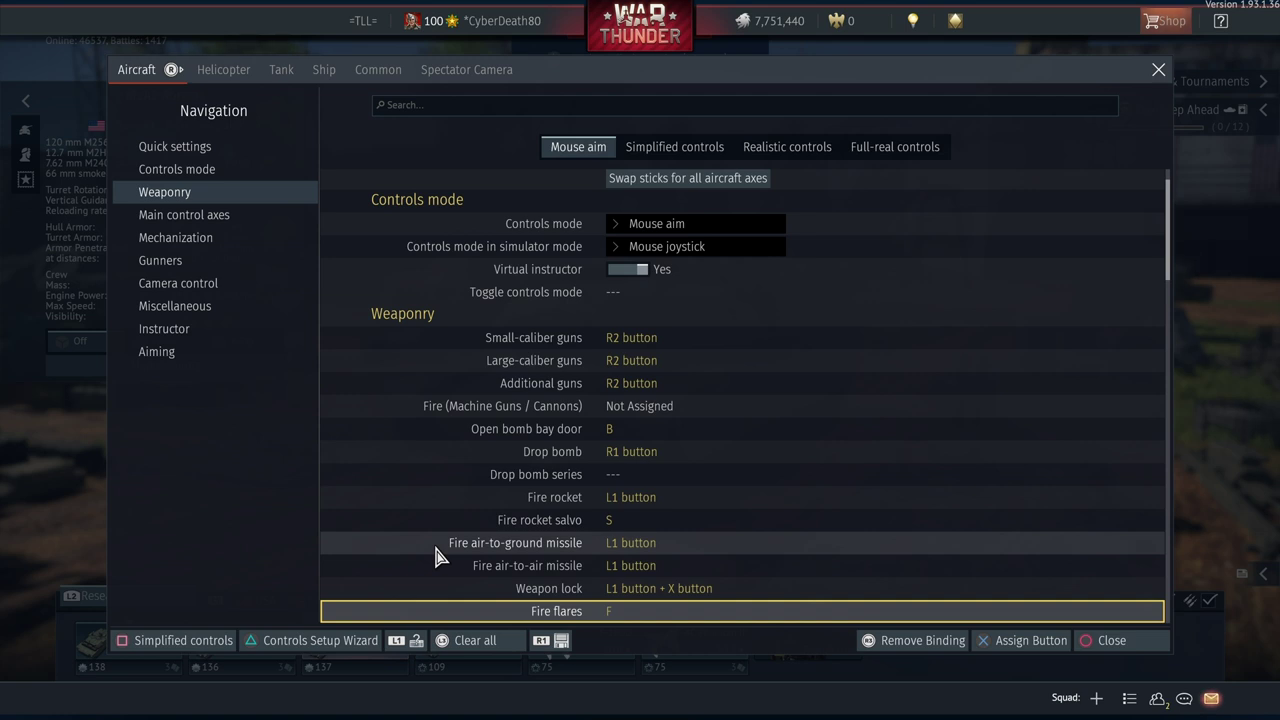
{"action": "key", "text": "Down"}
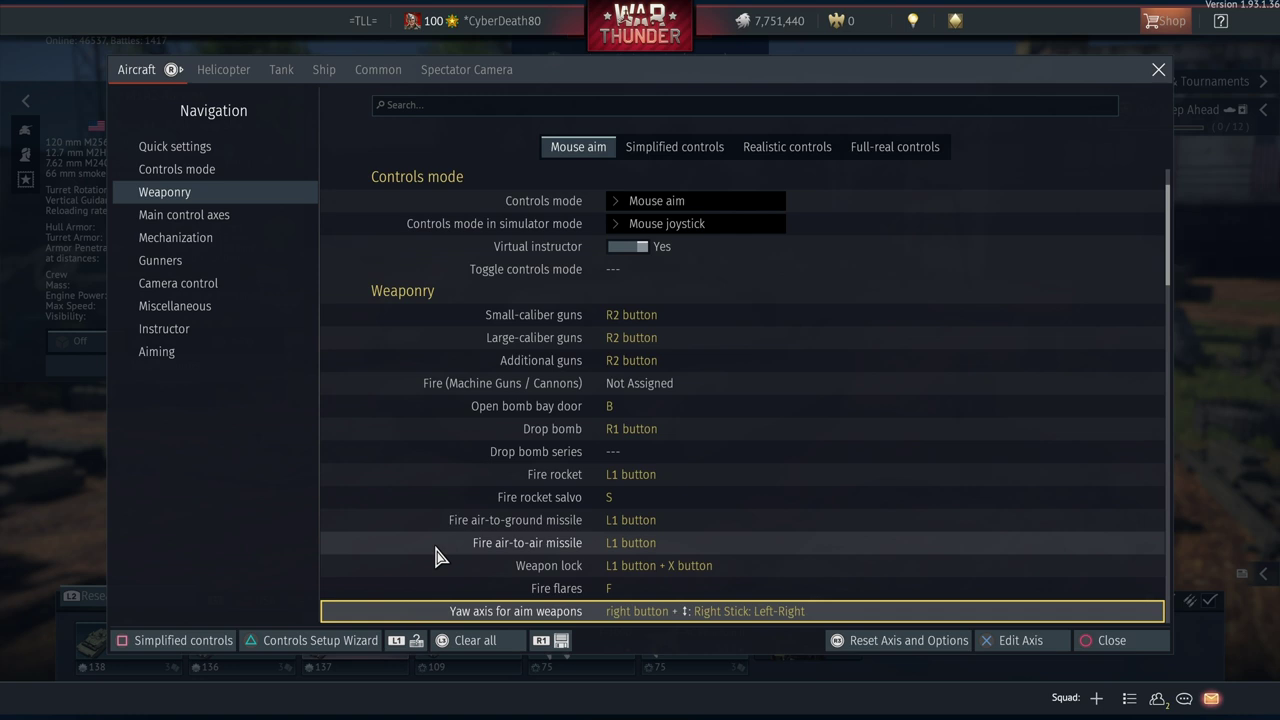
{"action": "key", "text": "Down"}
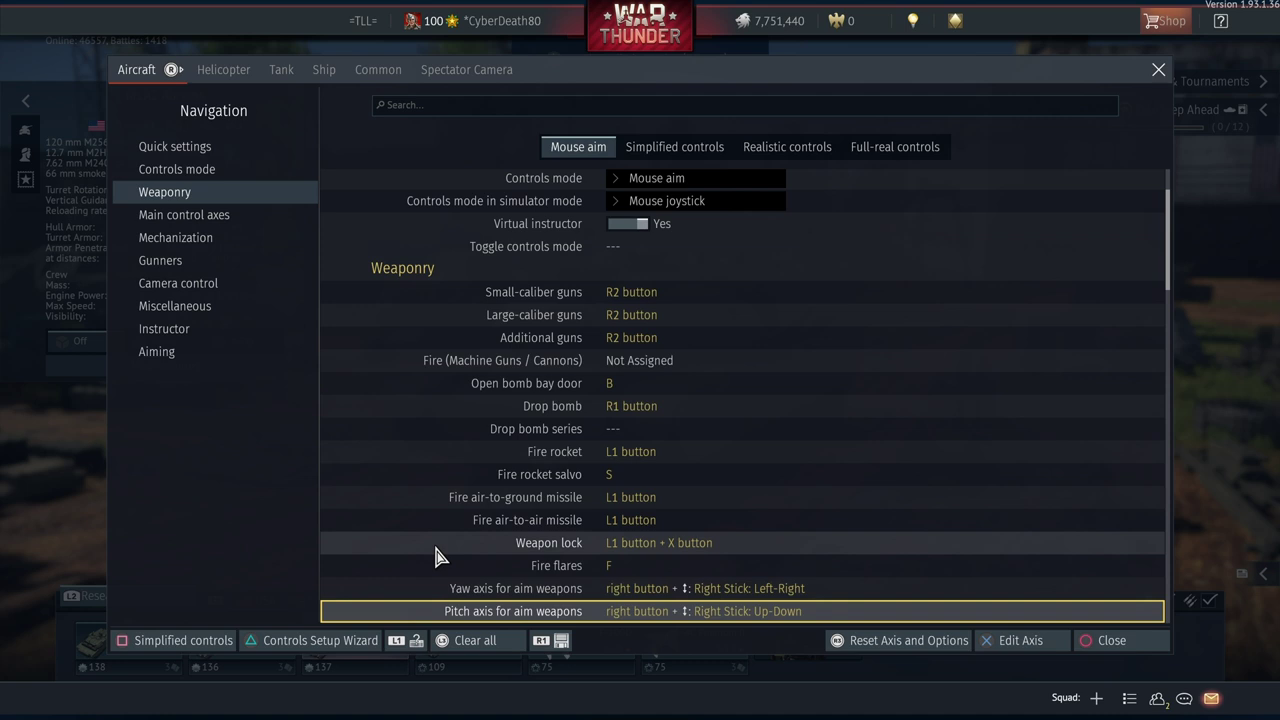
Review the radar bindings (target select and lock on X button) through Schräge Musik on M
{"action": "key", "text": "Down"}
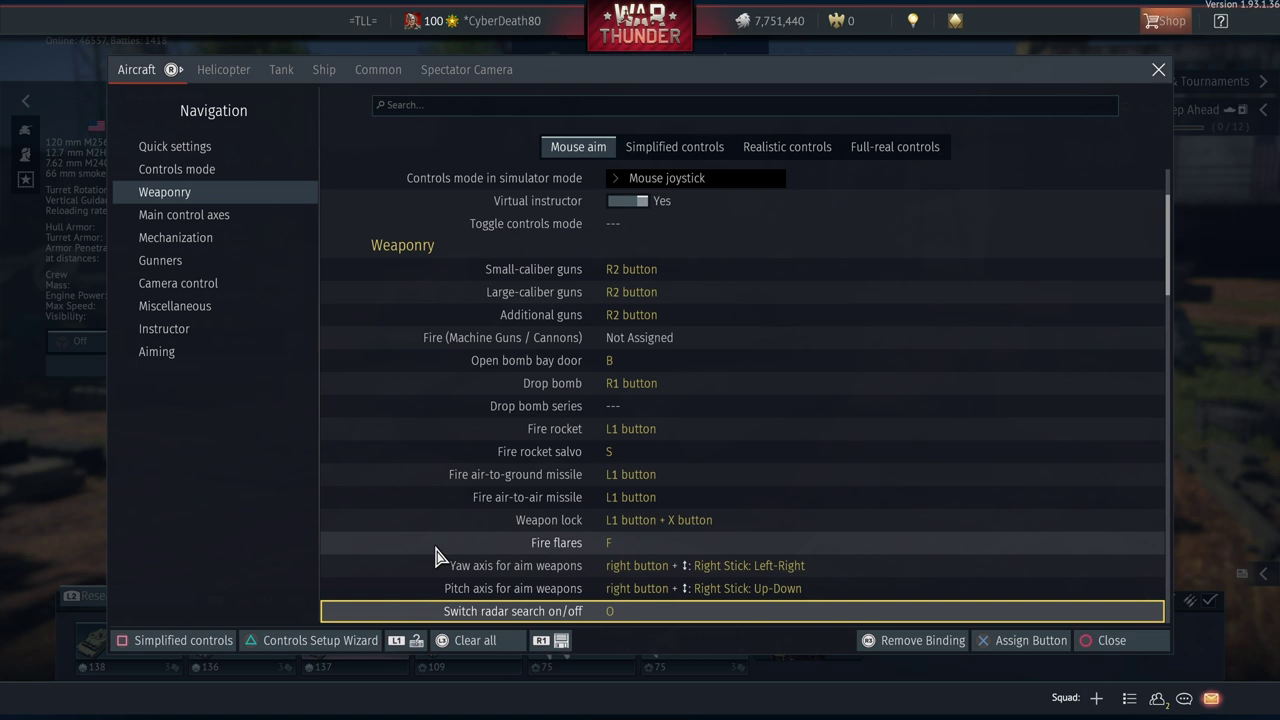
{"action": "key", "text": "Down"}
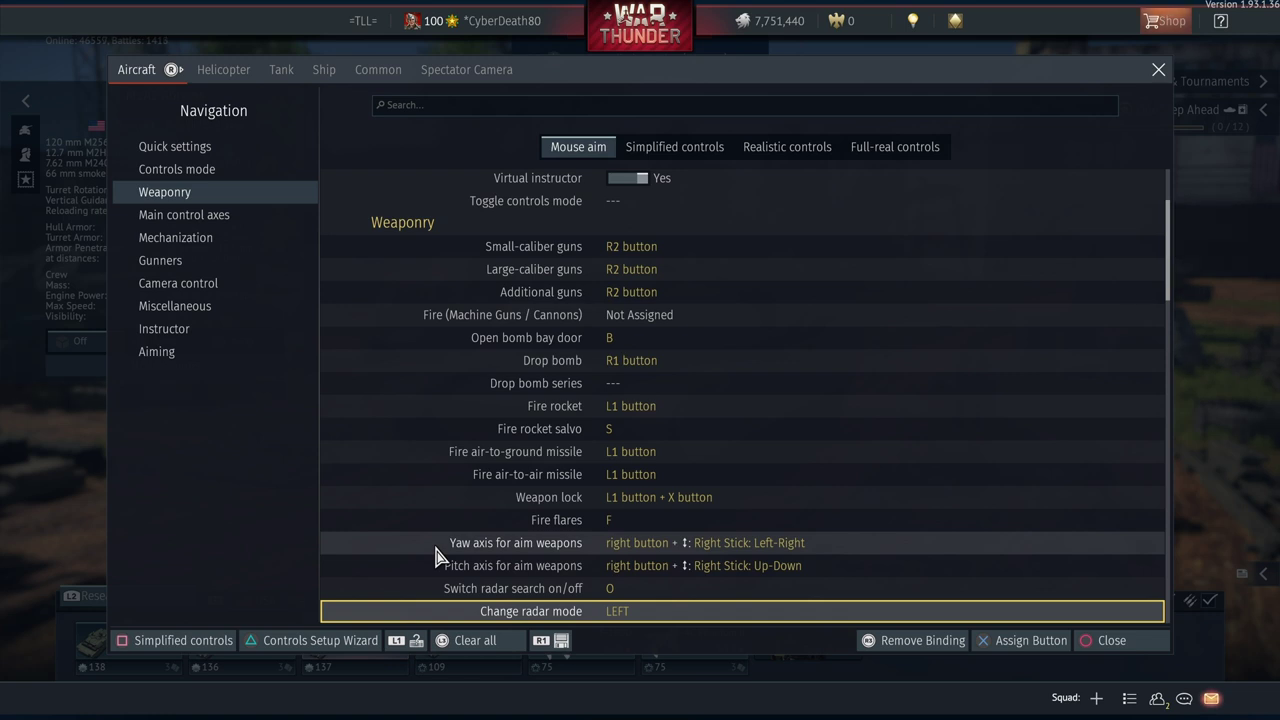
{"action": "key", "text": "Down"}
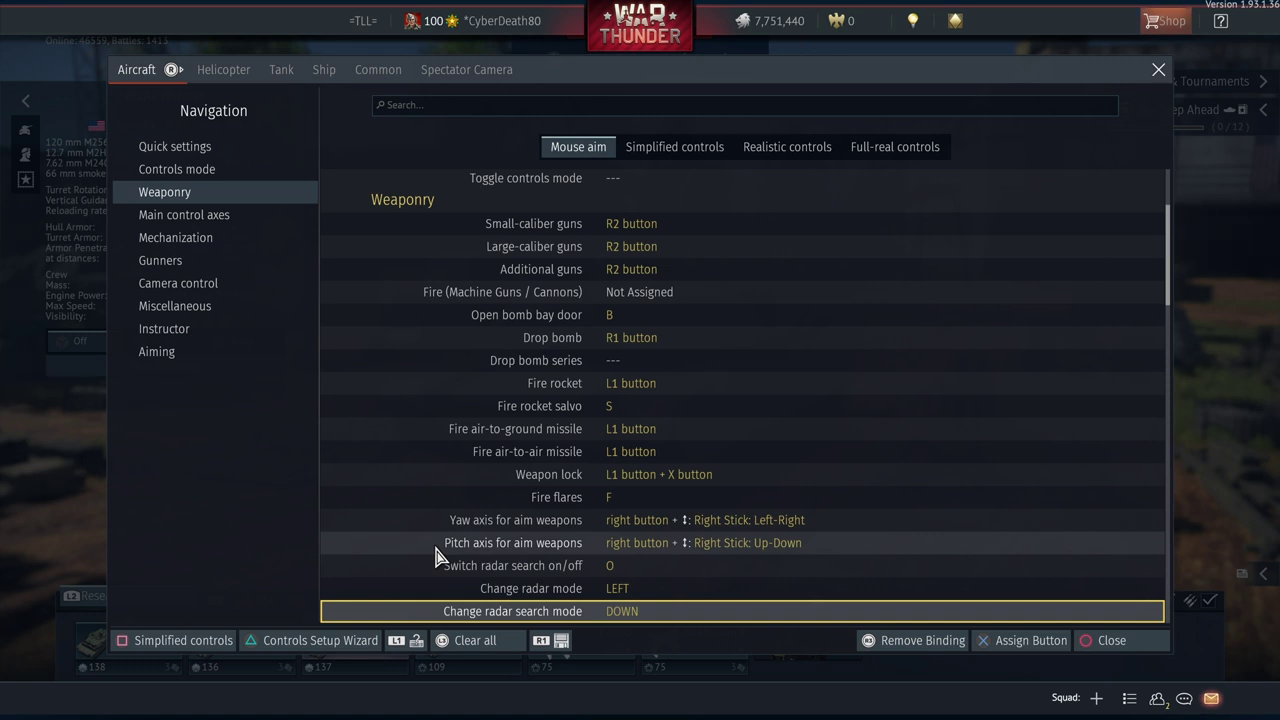
{"action": "key", "text": "Down"}
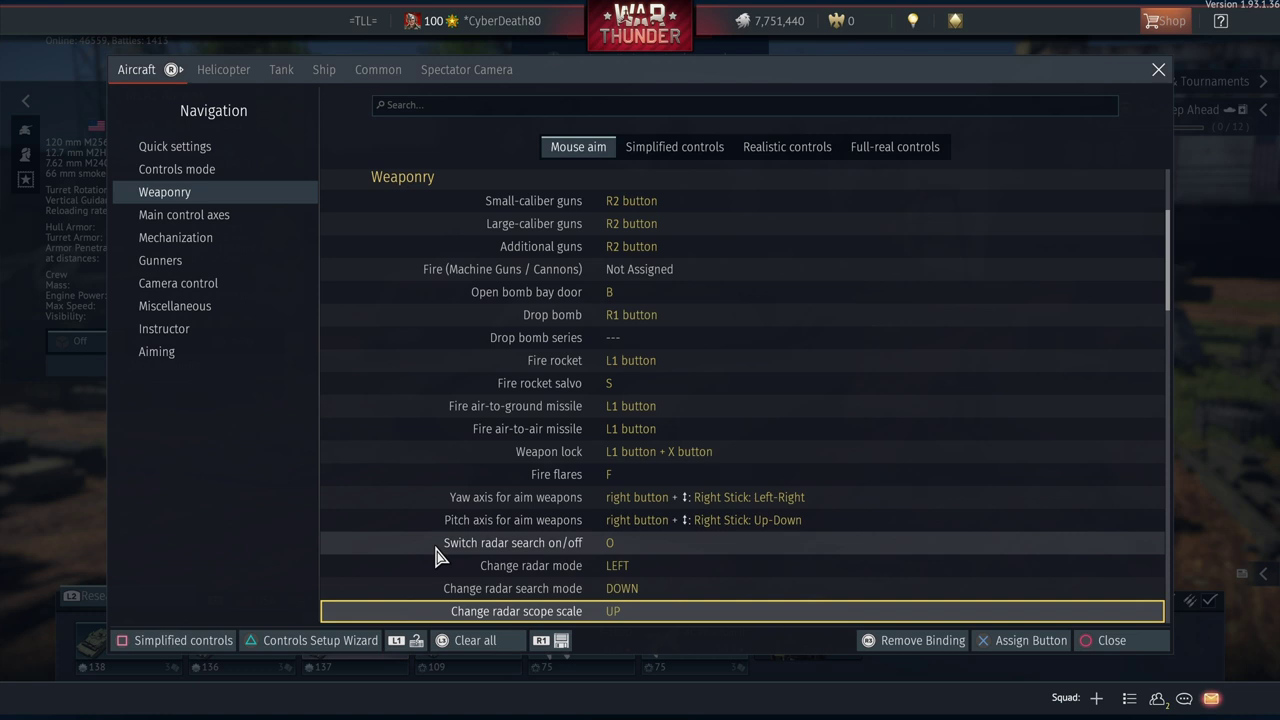
{"action": "key", "text": "Down"}
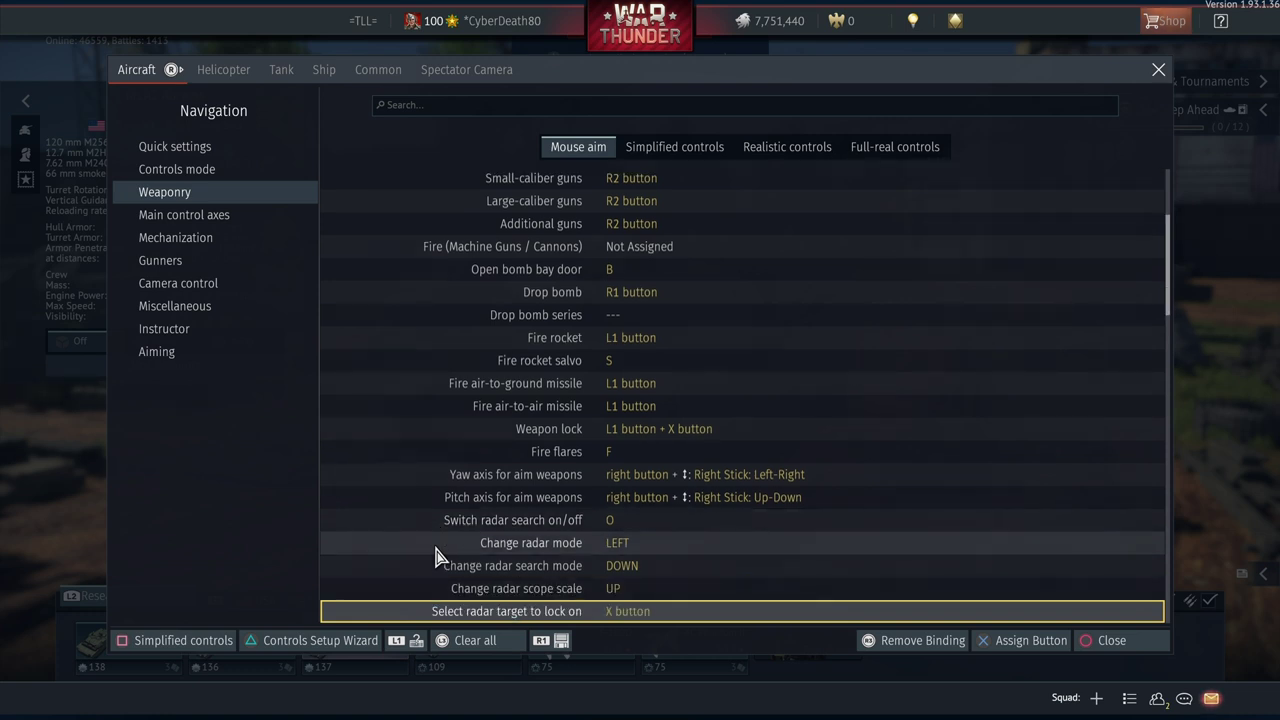
{"action": "key", "text": "Down"}
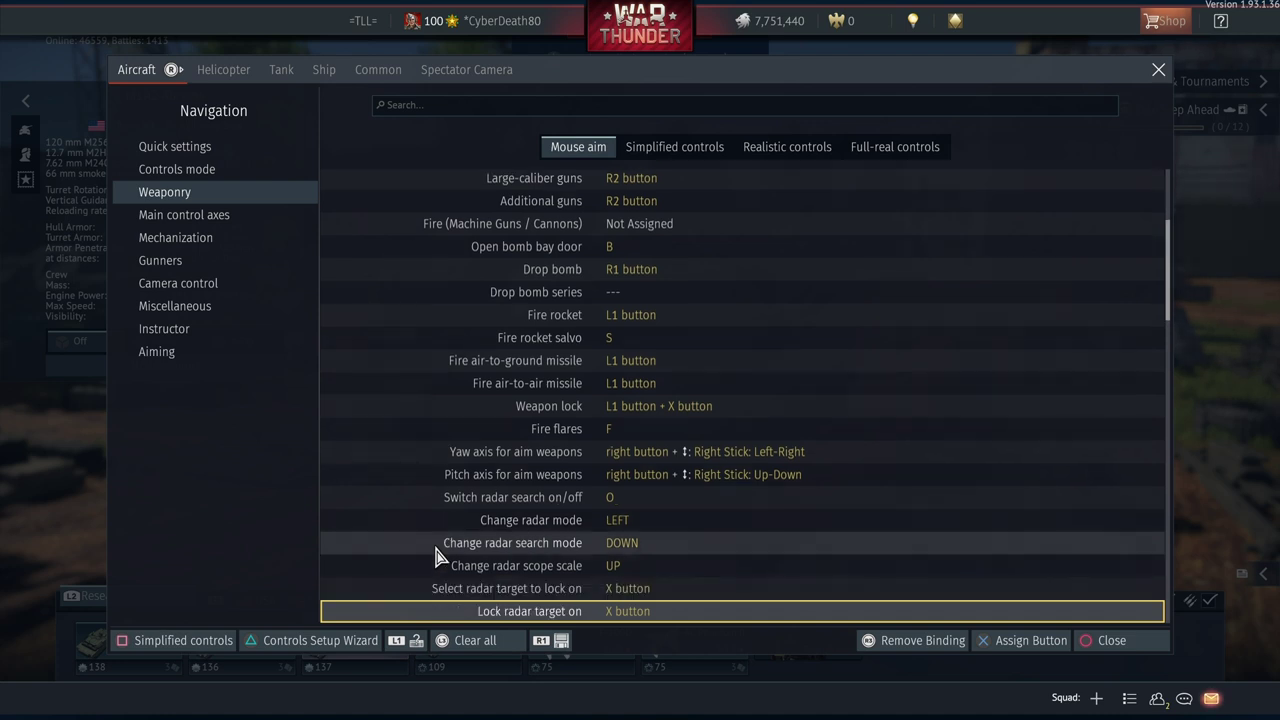
{"action": "key", "text": "Up"}
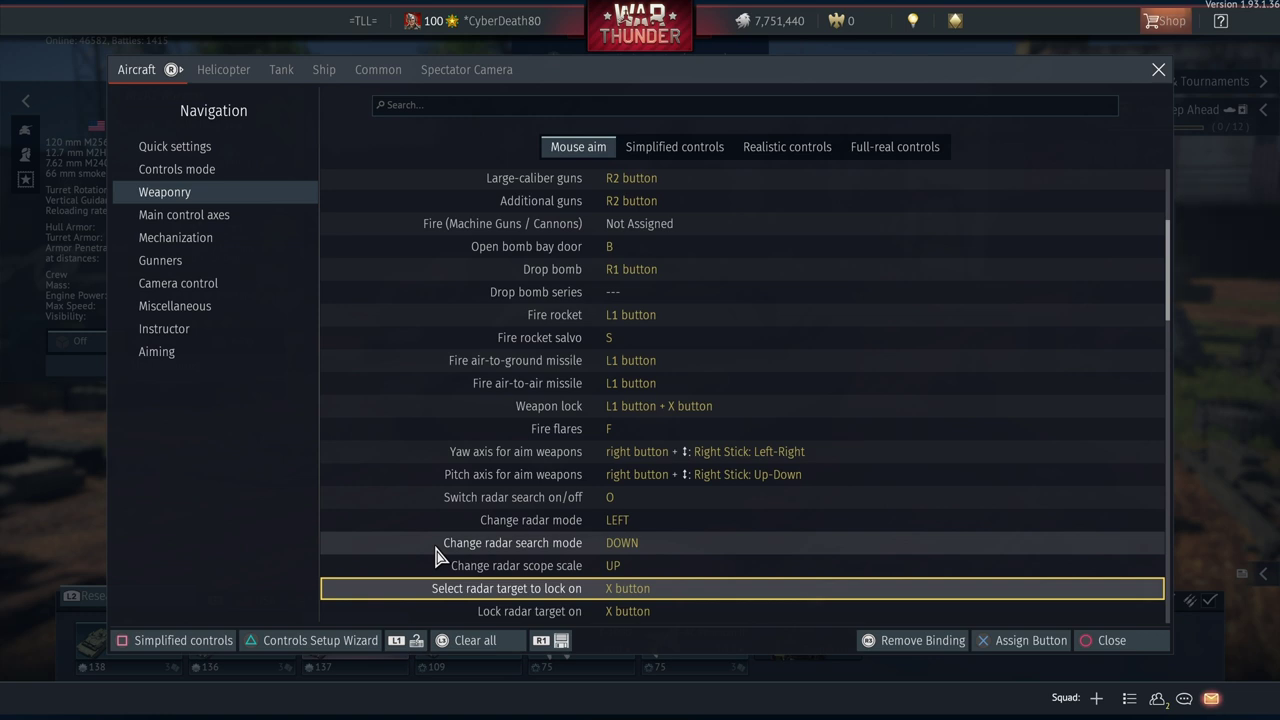
{"action": "key", "text": "Down"}
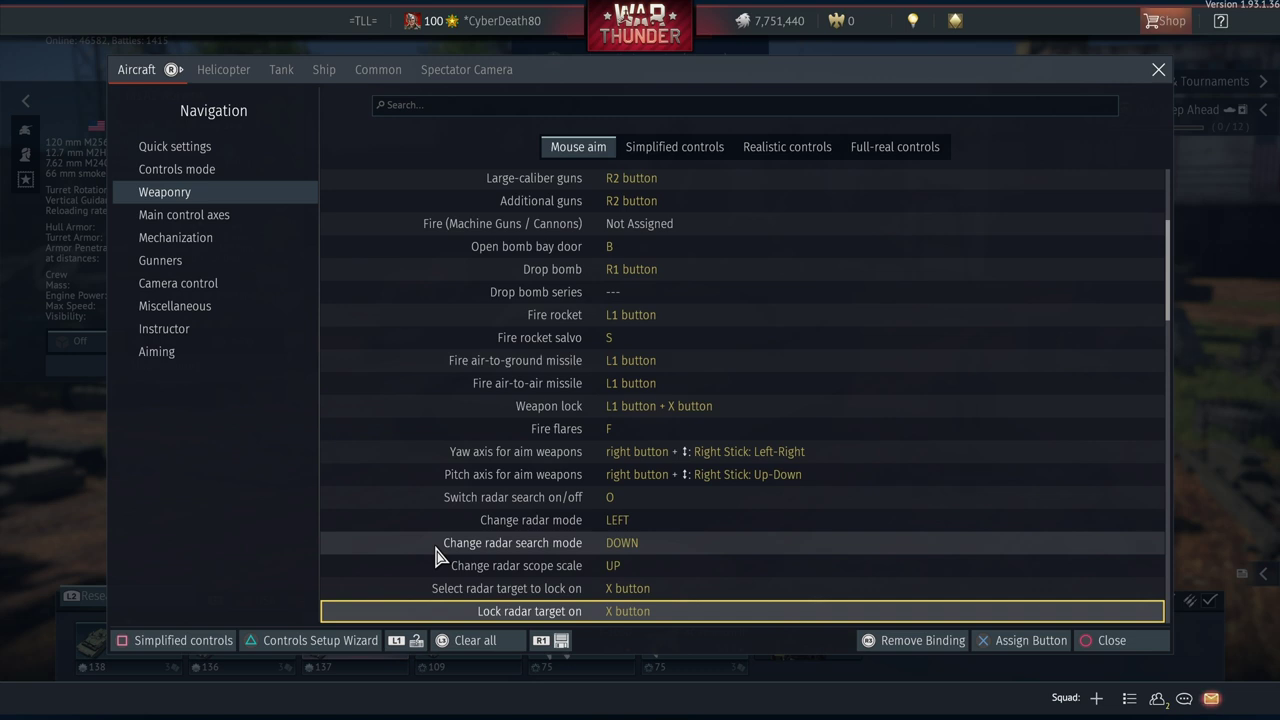
{"action": "key", "text": "Down"}
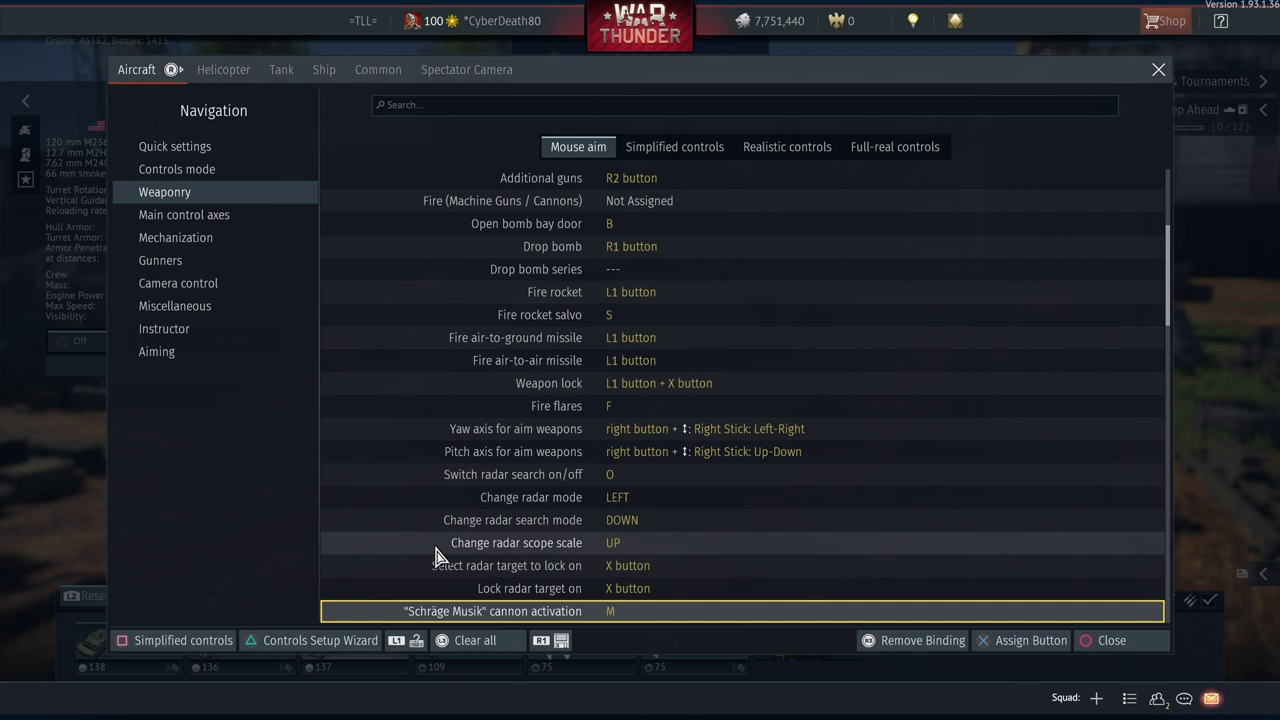
Close the controls, switch the hangar to Germany and open the aviation research tree
{"action": "key", "text": "Escape"}
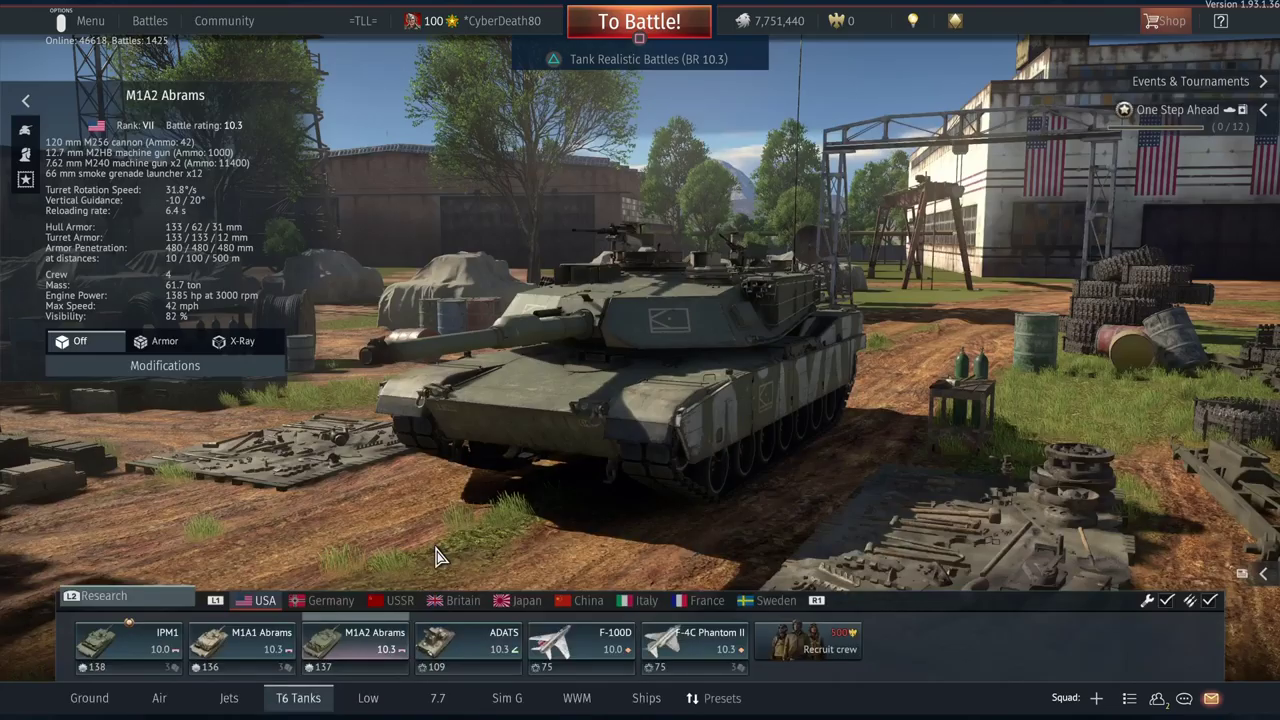
{"action": "key", "text": "e"}
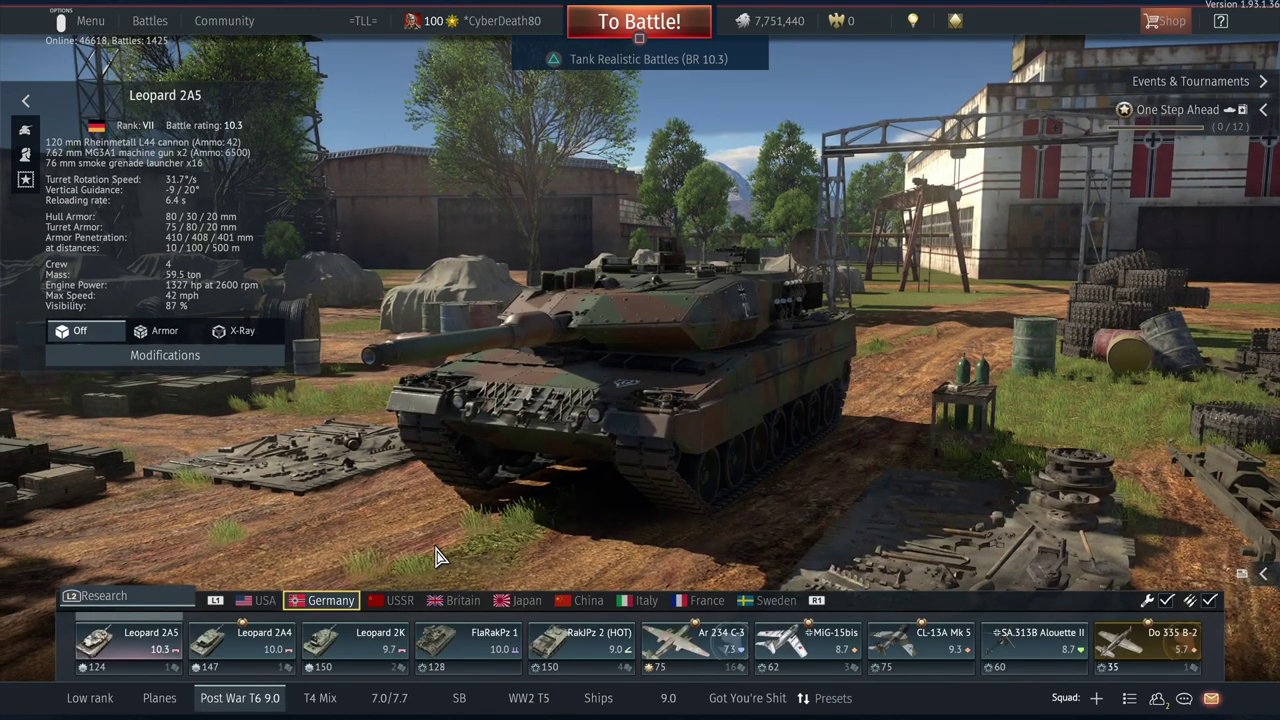
{"action": "key", "text": "r"}
Expand the Do 217 N group and open Customization for the Do 217 N-2
{"action": "key", "text": "Right"}
{"action": "key", "text": "Down"}
{"action": "key", "text": "Down"}
{"action": "key", "text": "Down"}
{"action": "key", "text": "Down"}
{"action": "key", "text": "Down"}
{"action": "key", "text": "Down"}
{"action": "key", "text": "Down"}
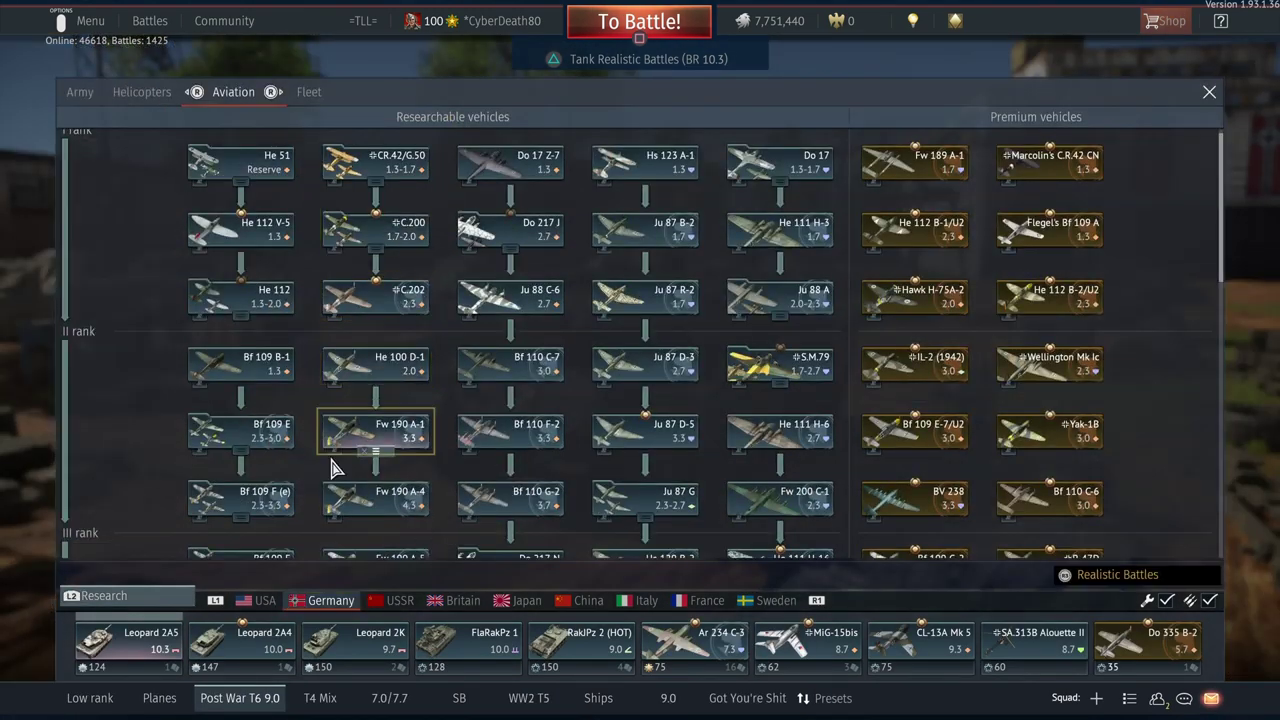
{"action": "key", "text": "Up"}
{"action": "key", "text": "Right"}
{"action": "key", "text": "Return"}
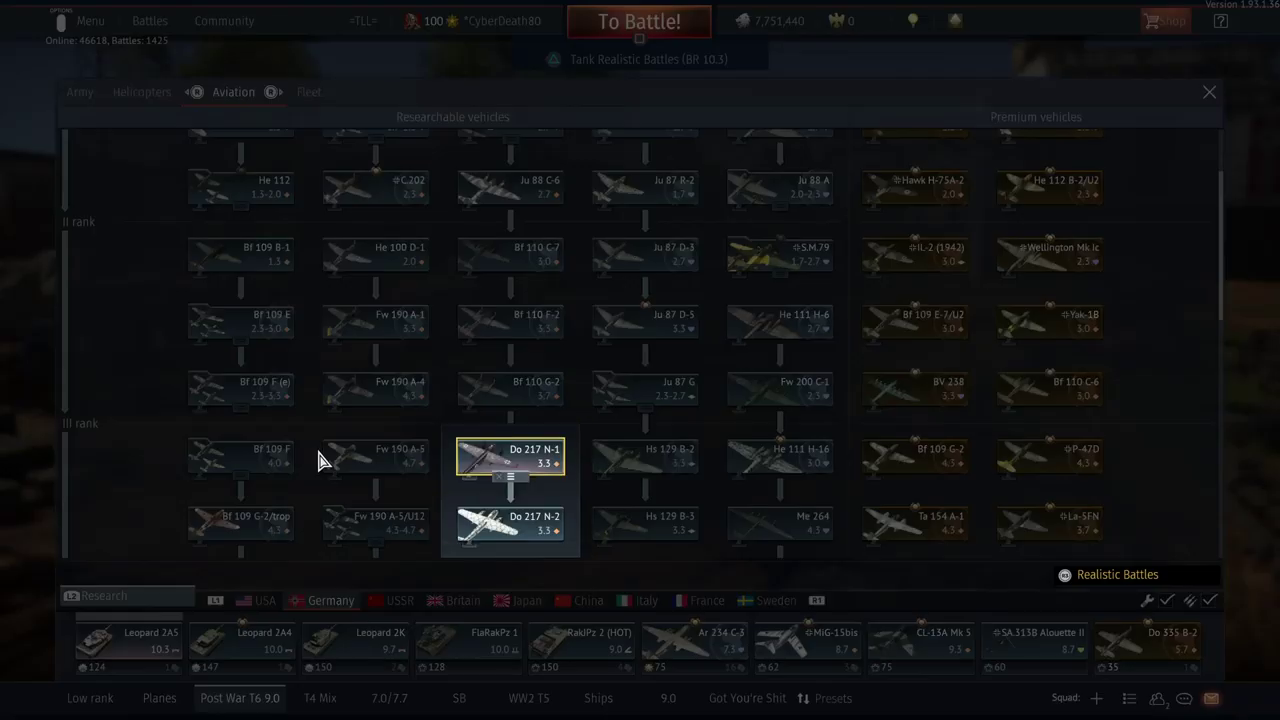
{"action": "key", "text": "Down"}
{"action": "key", "text": "Return"}
{"action": "key", "text": "Down"}
{"action": "key", "text": "Down"}
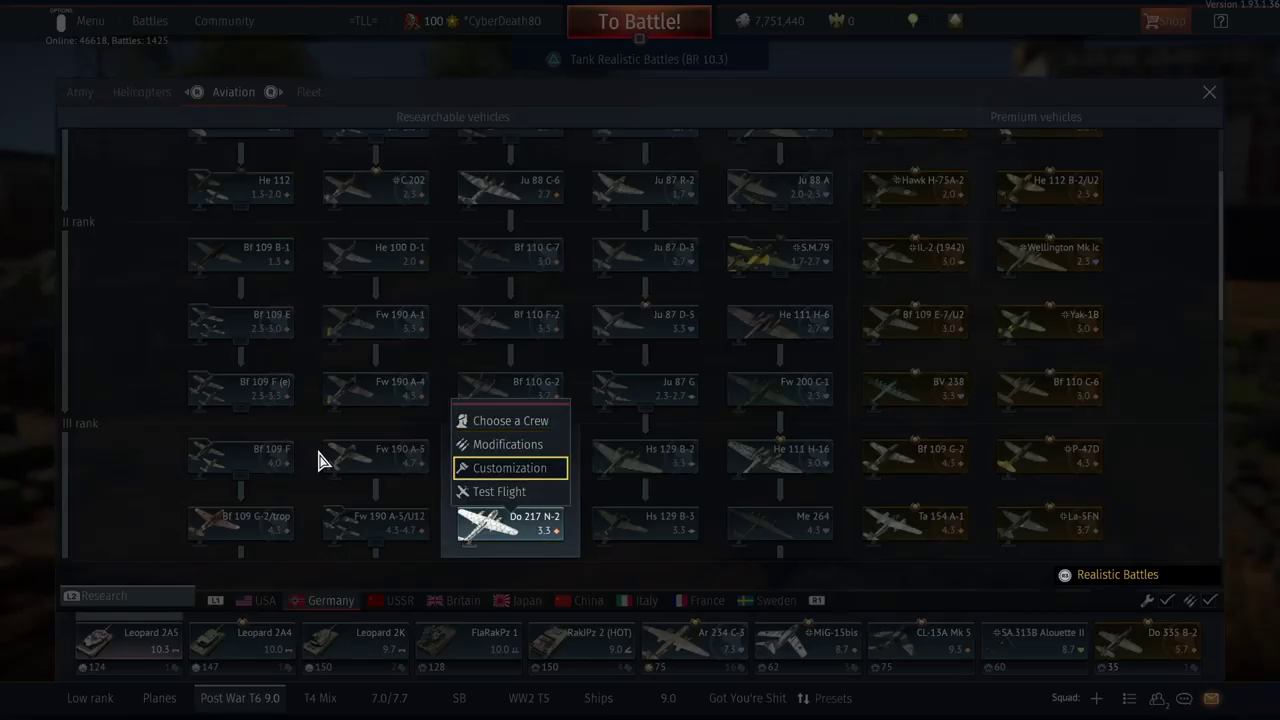
{"action": "key", "text": "Return"}
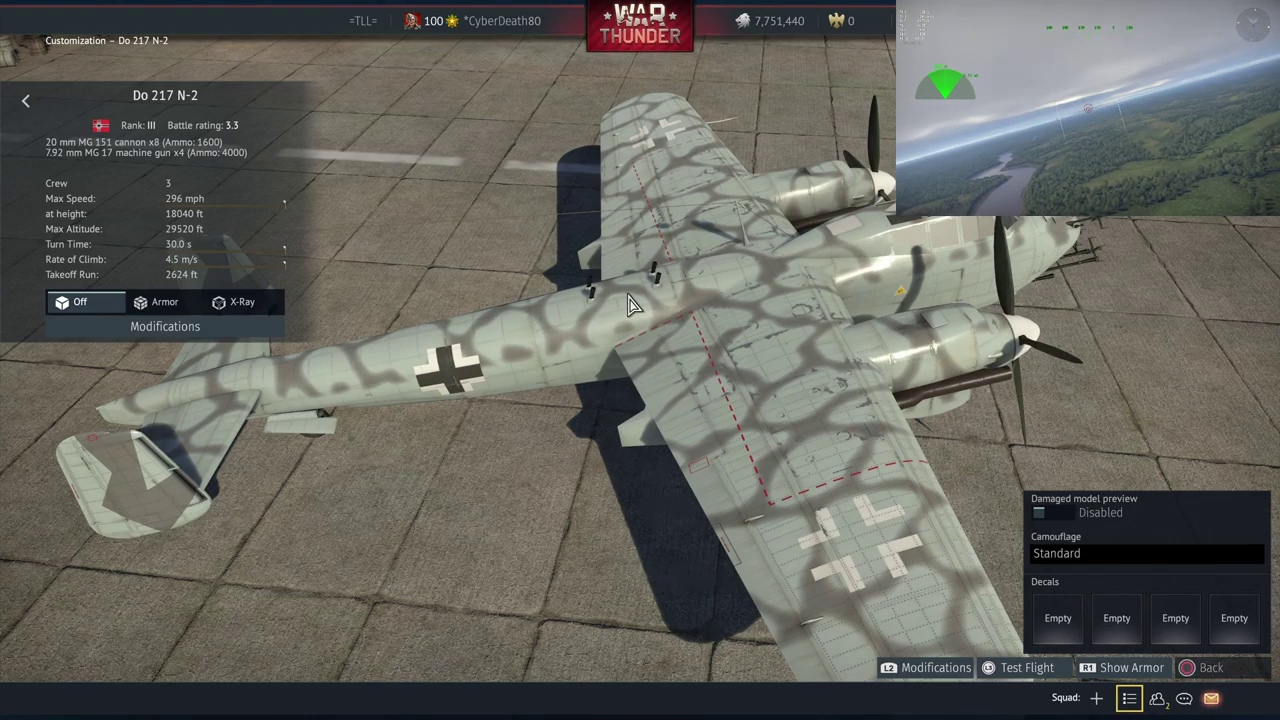
Exit the Do 217 N-2 customization and return to the unassigned Reload guns row in Aircraft Weaponry
{"action": "key", "text": "Escape"}
{"action": "key", "text": "Escape"}
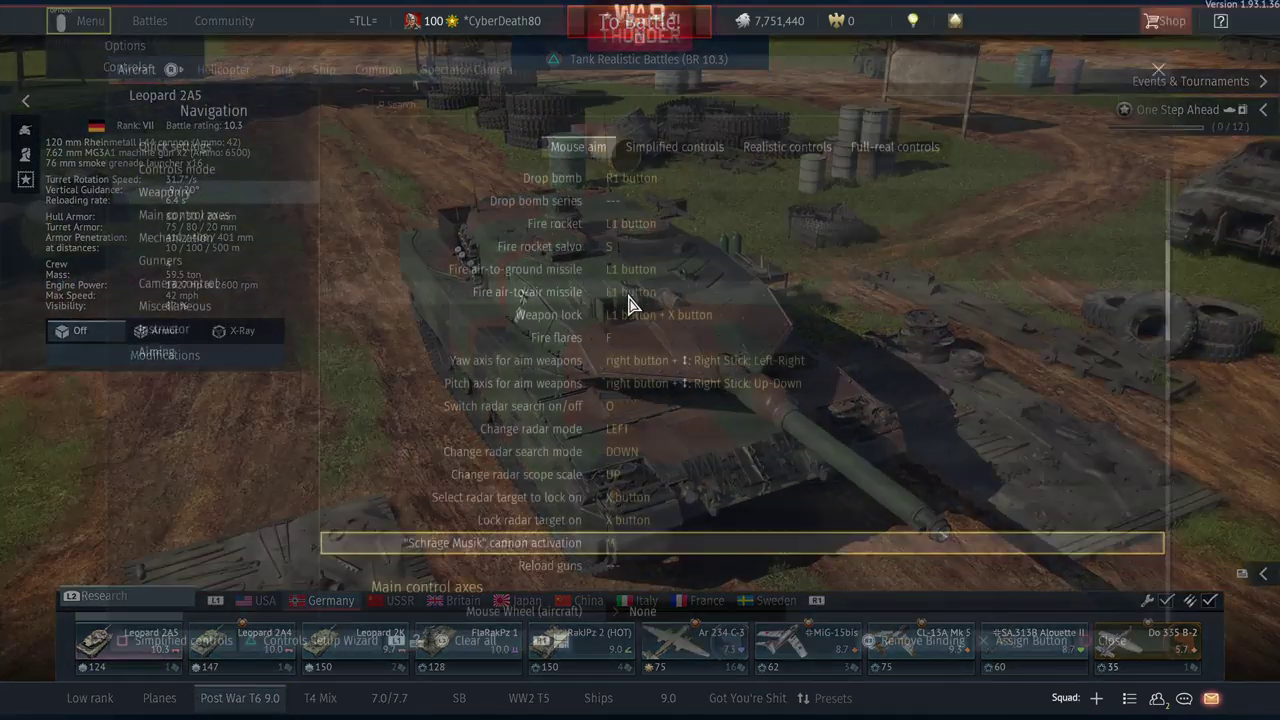
{"action": "key", "text": "Down"}
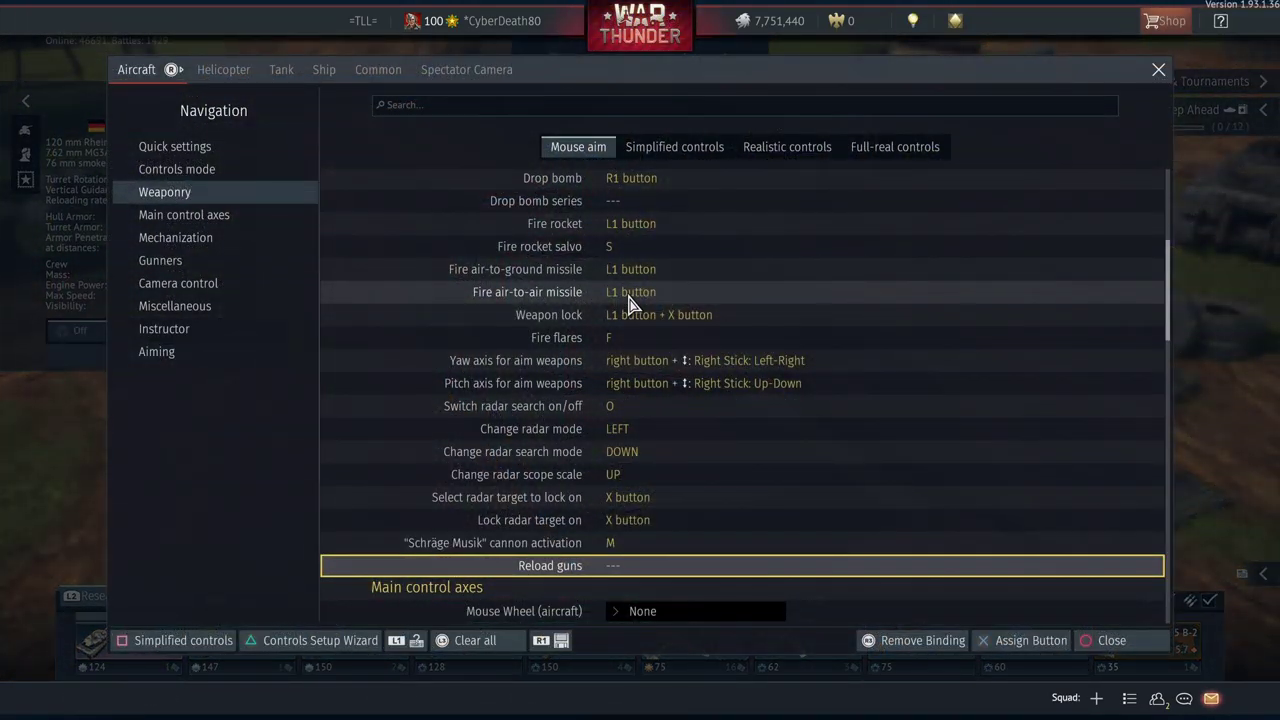
{"action": "key", "text": "Up"}
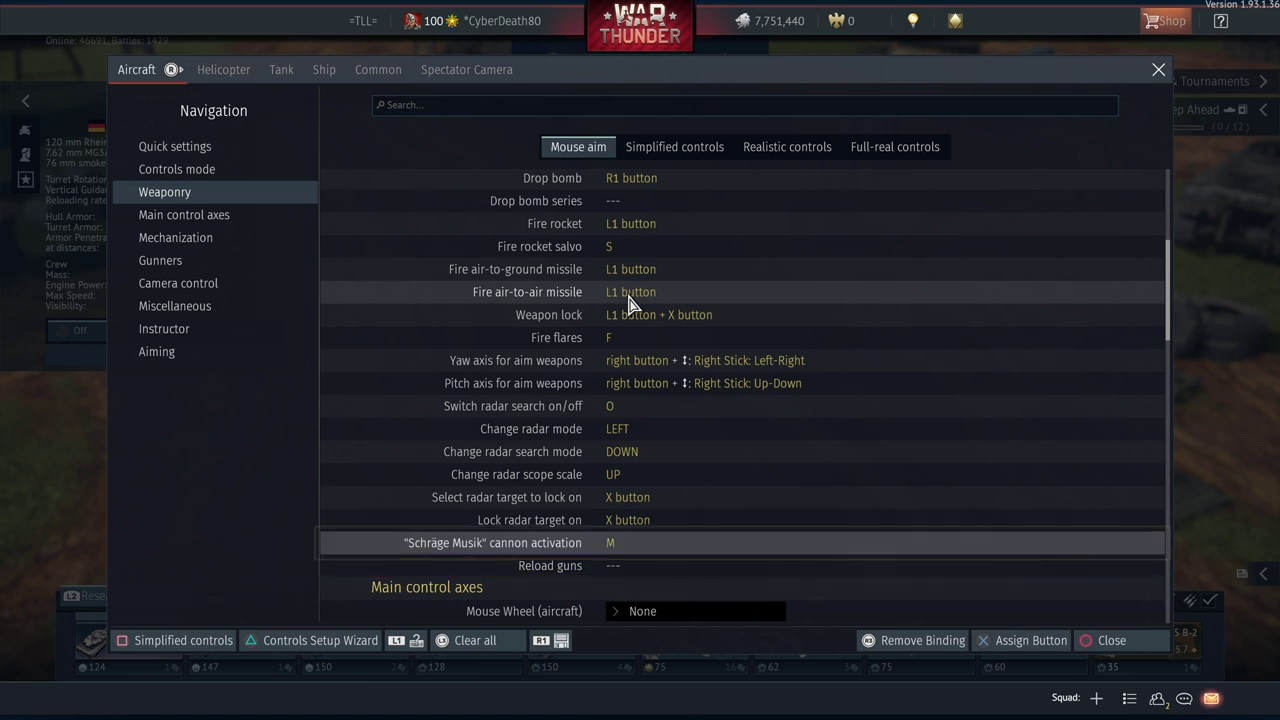
{"action": "key", "text": "Down"}
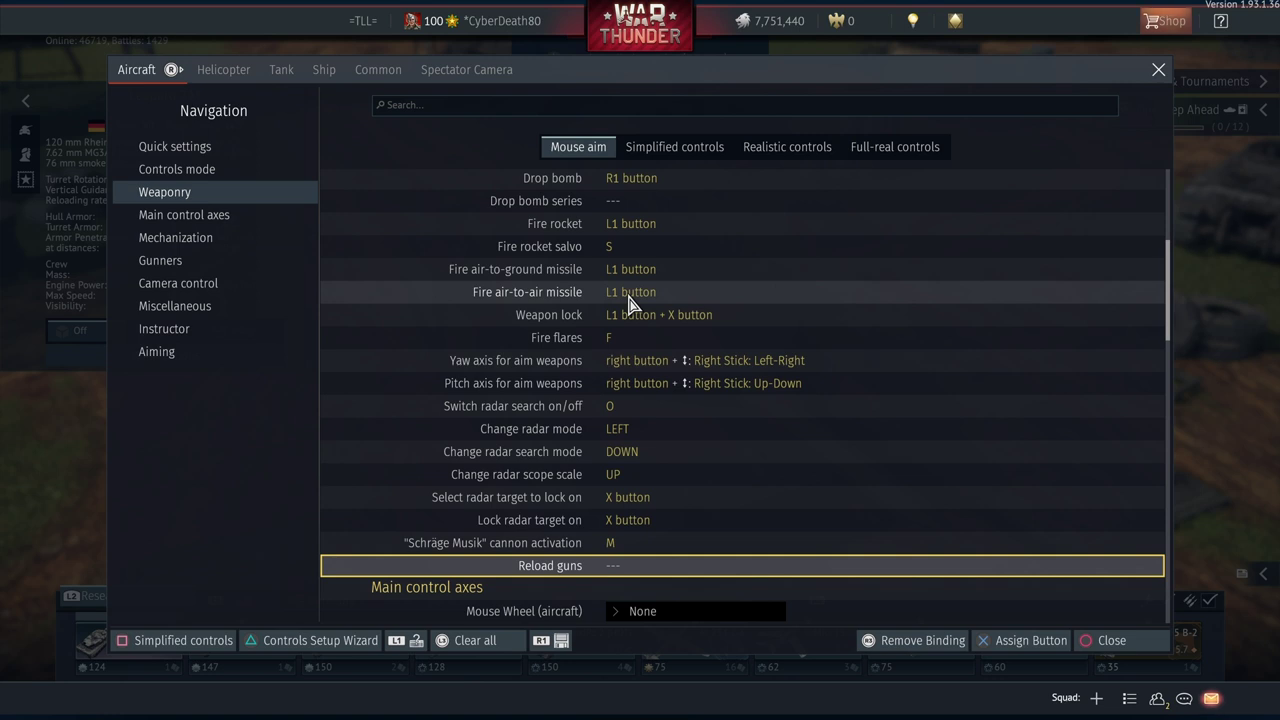
Review Mouse Wheel, its 50% multiplier, Throttle axis and Hold throttle for WEP
{"action": "key", "text": "Down"}
{"action": "key", "text": "Down"}
{"action": "key", "text": "Up"}
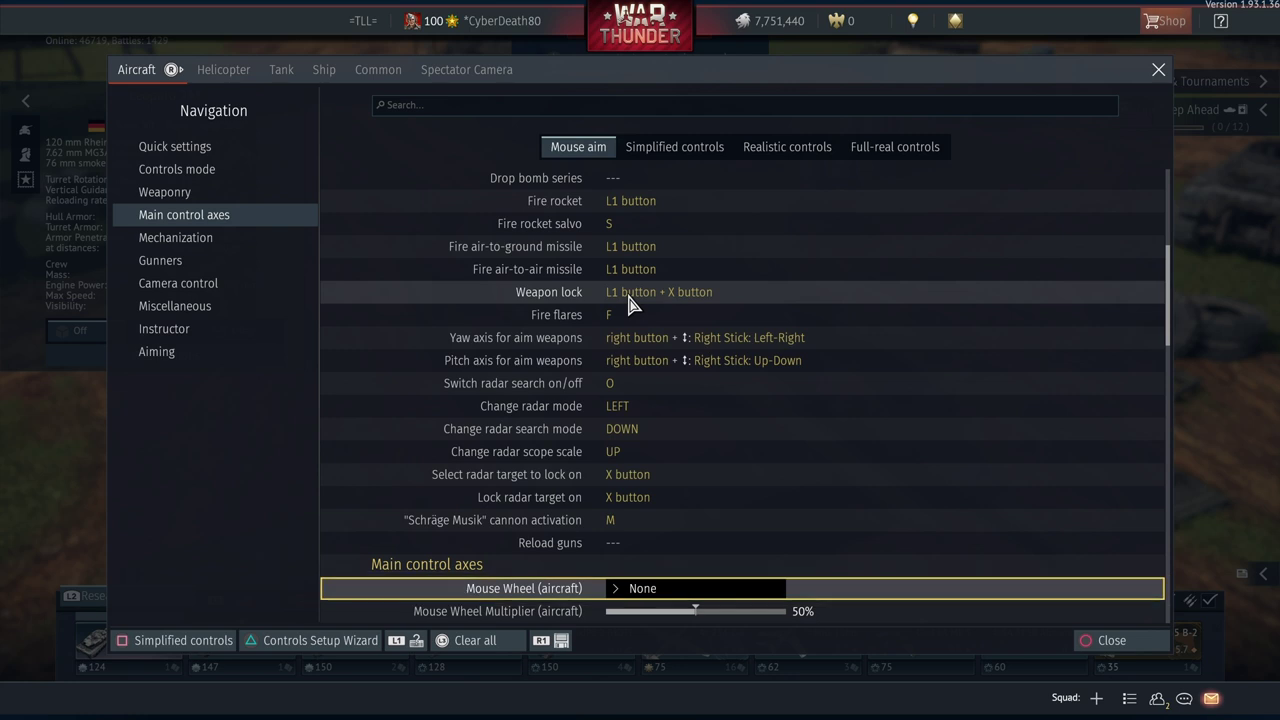
{"action": "key", "text": "Down"}
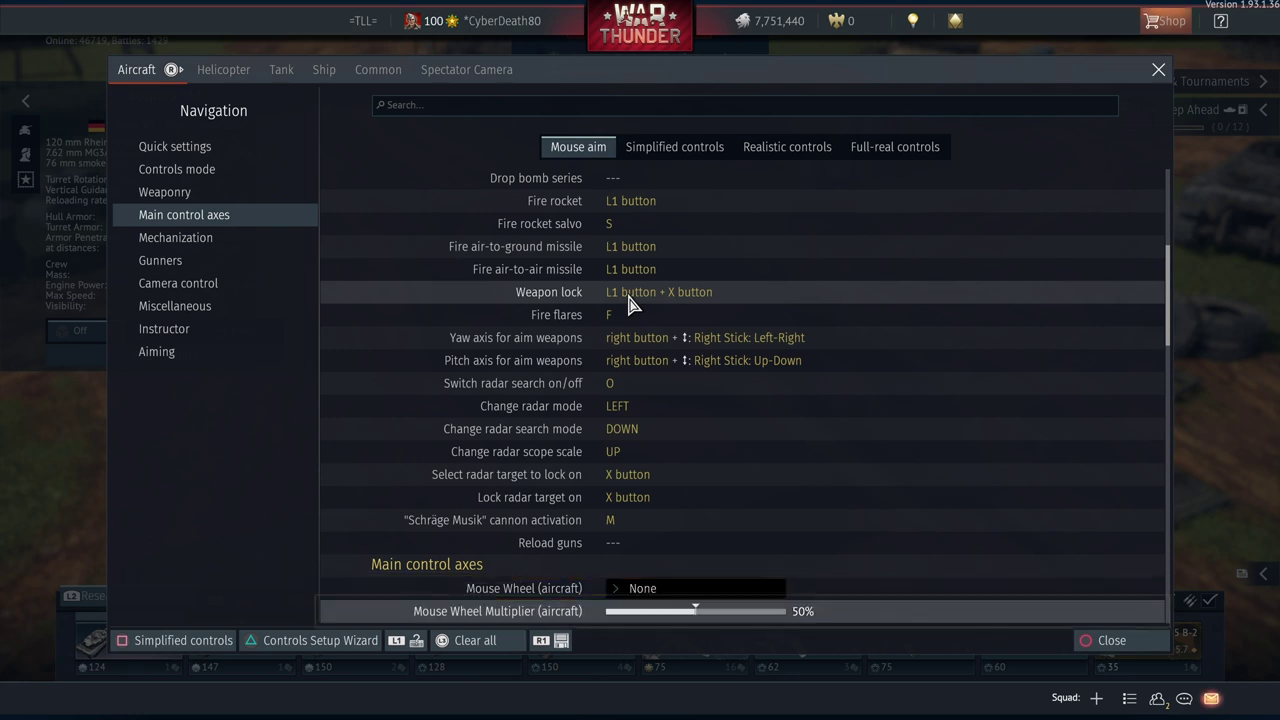
{"action": "key", "text": "Down"}
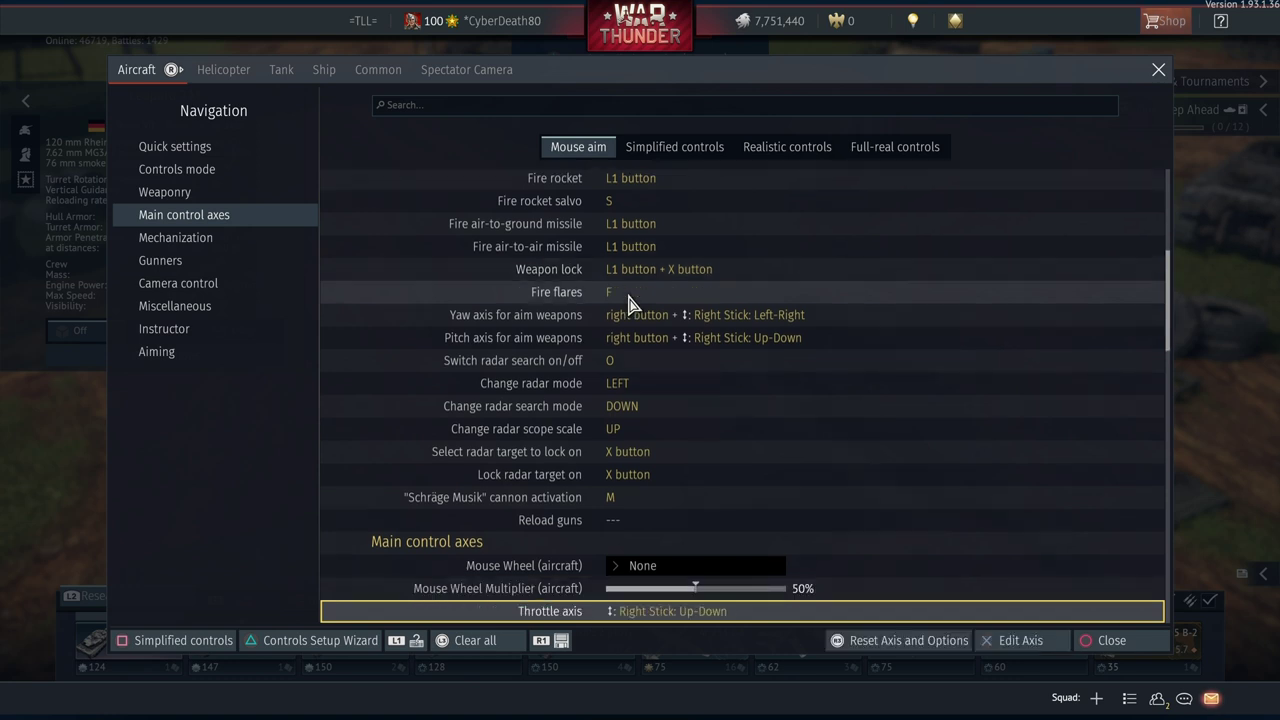
{"action": "key", "text": "Down"}
{"action": "key", "text": "Down"}
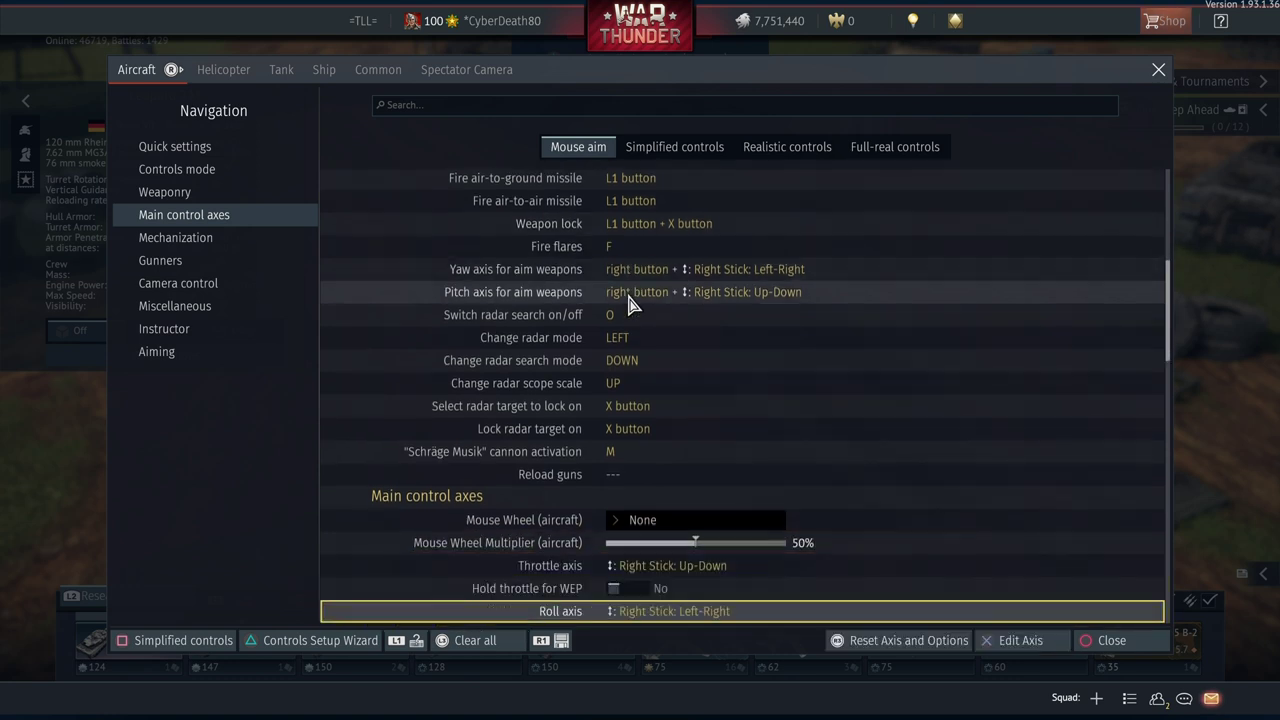
{"action": "key", "text": "Up"}
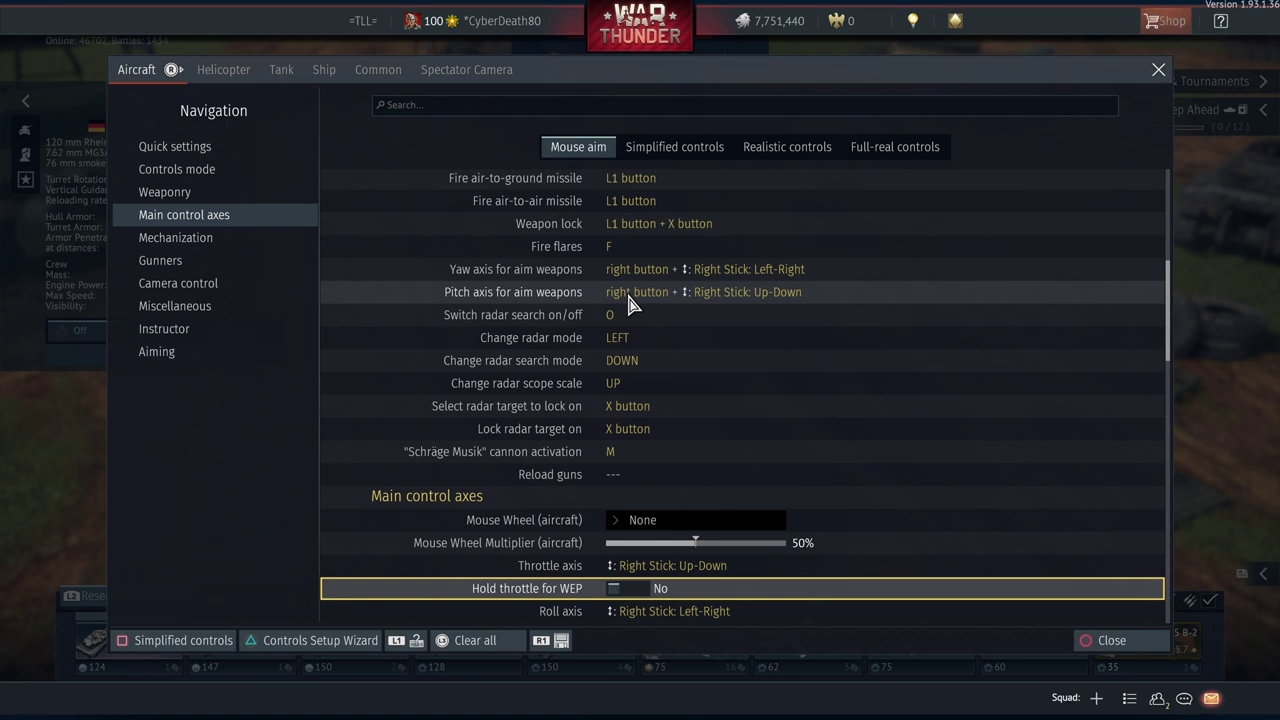
Check Roll, Pitch and Yaw axes, Invert Y-axis Yes and Invert X-axis No, up to Toggle Flaps
{"action": "key", "text": "Down"}
{"action": "key", "text": "Down"}
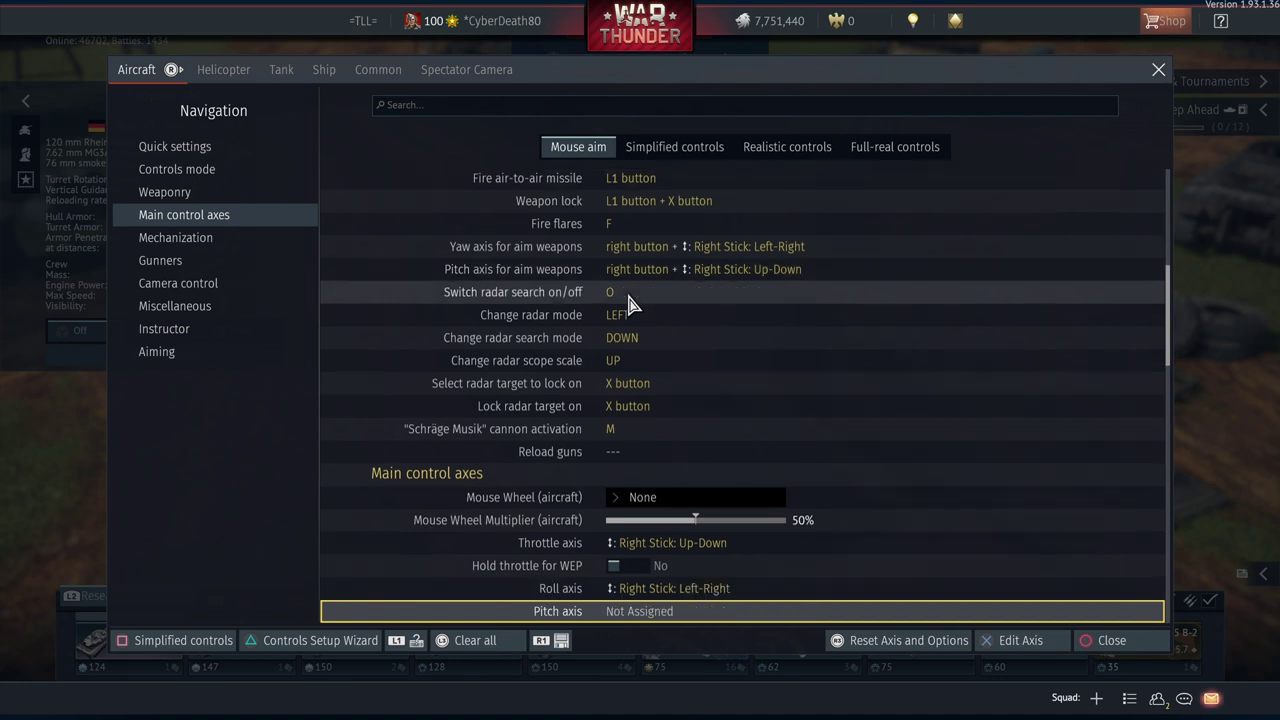
{"action": "key", "text": "Down"}
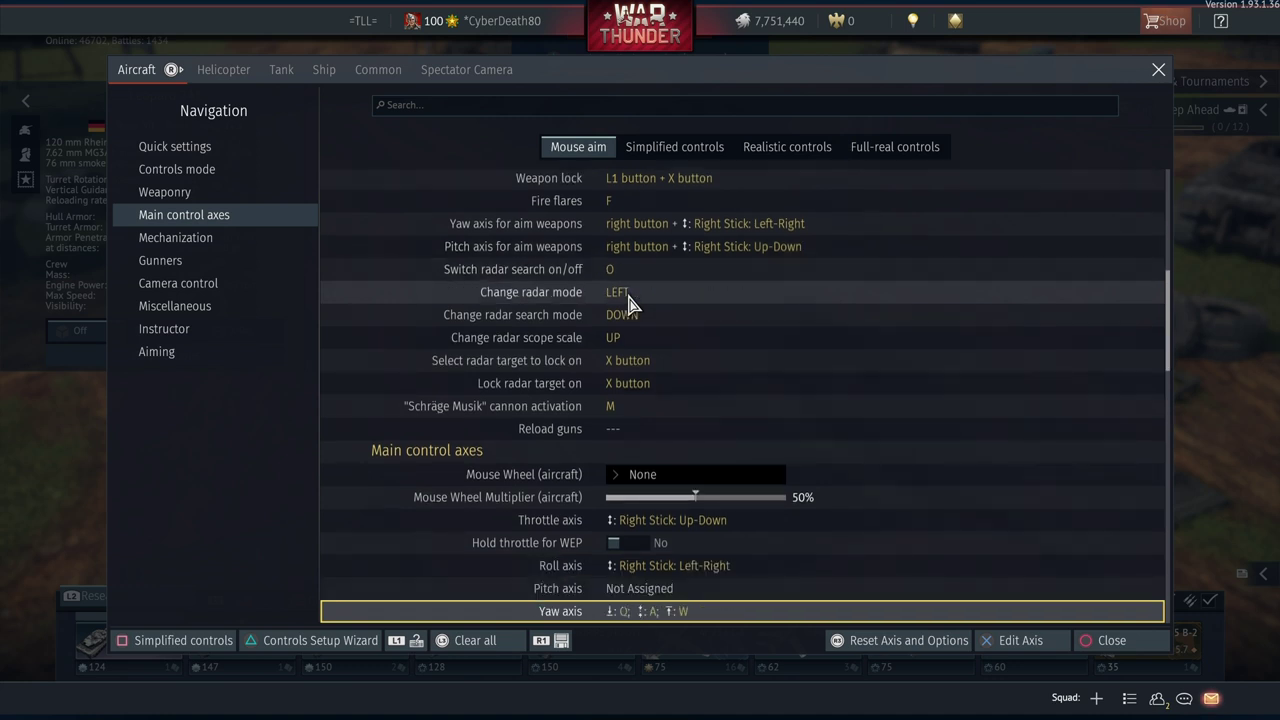
{"action": "key", "text": "Down"}
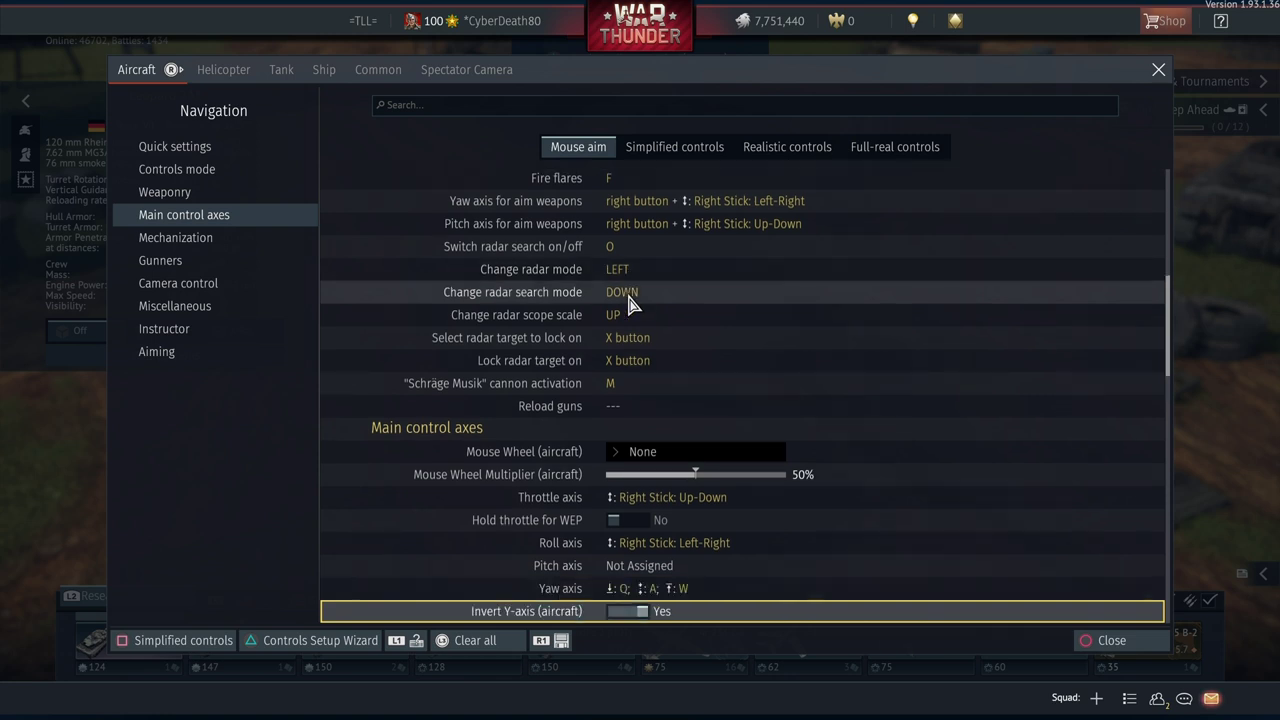
{"action": "key", "text": "Up"}
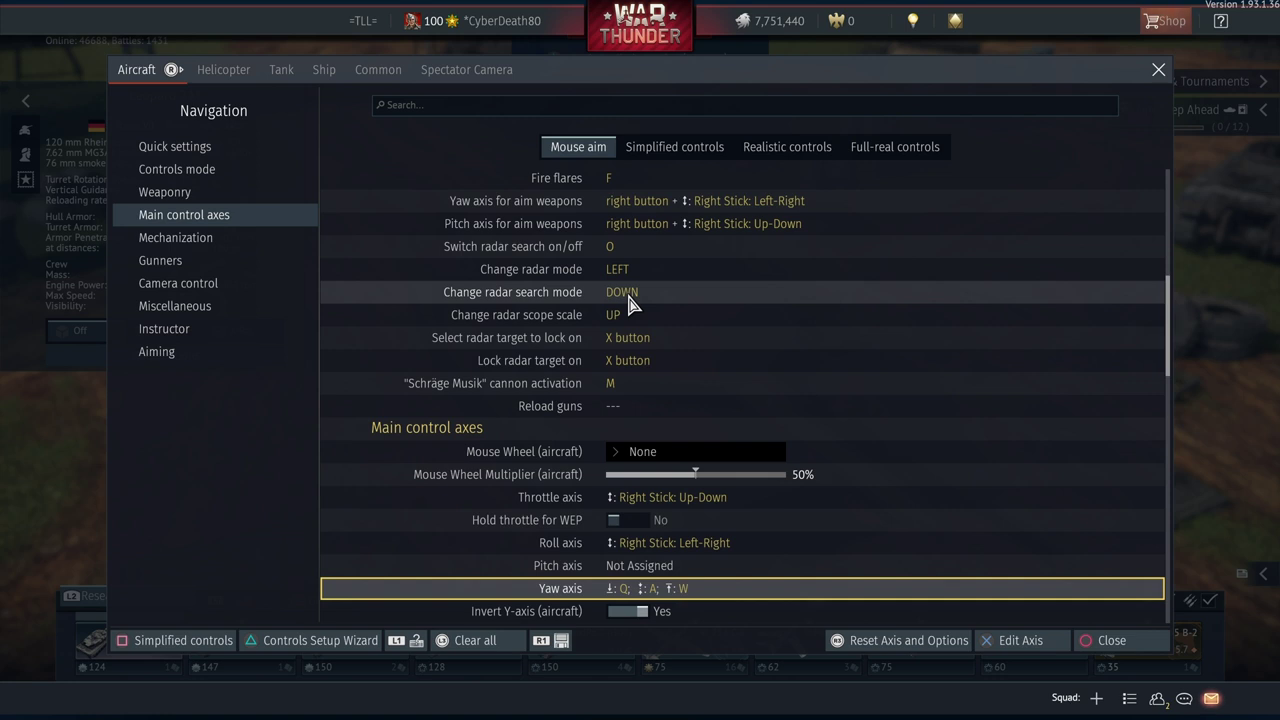
{"action": "key", "text": "Down"}
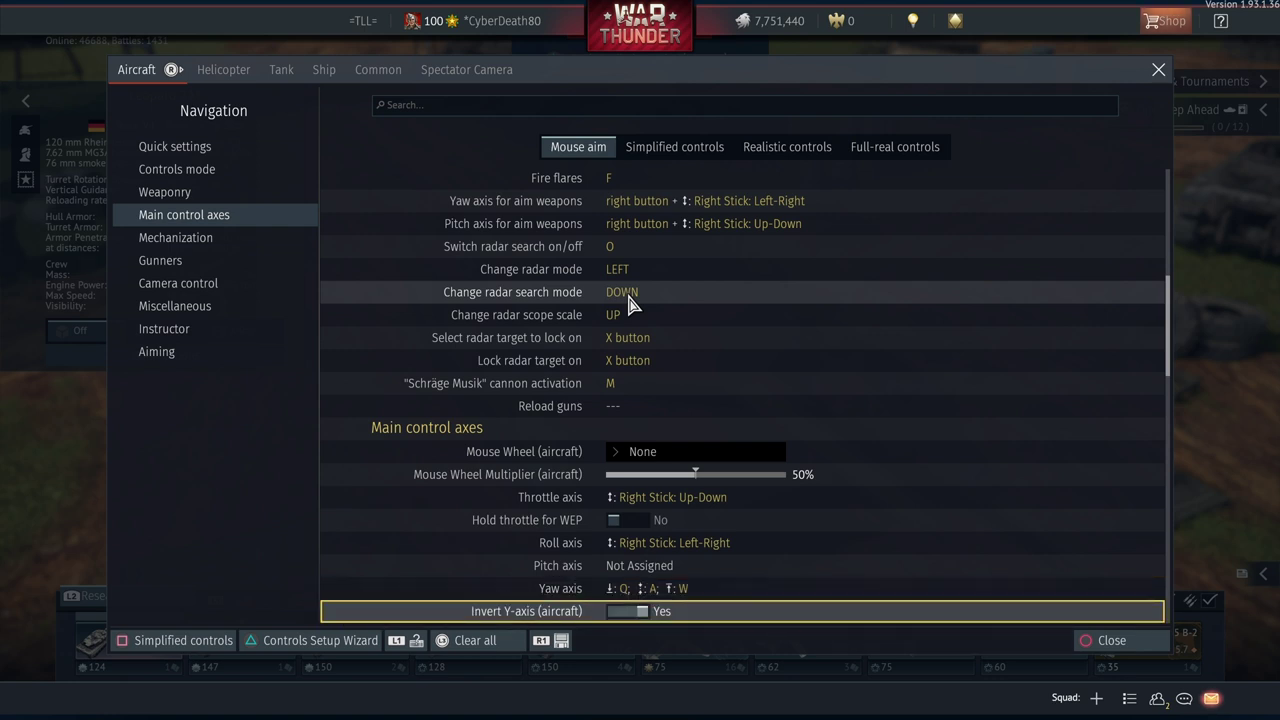
{"action": "key", "text": "Down"}
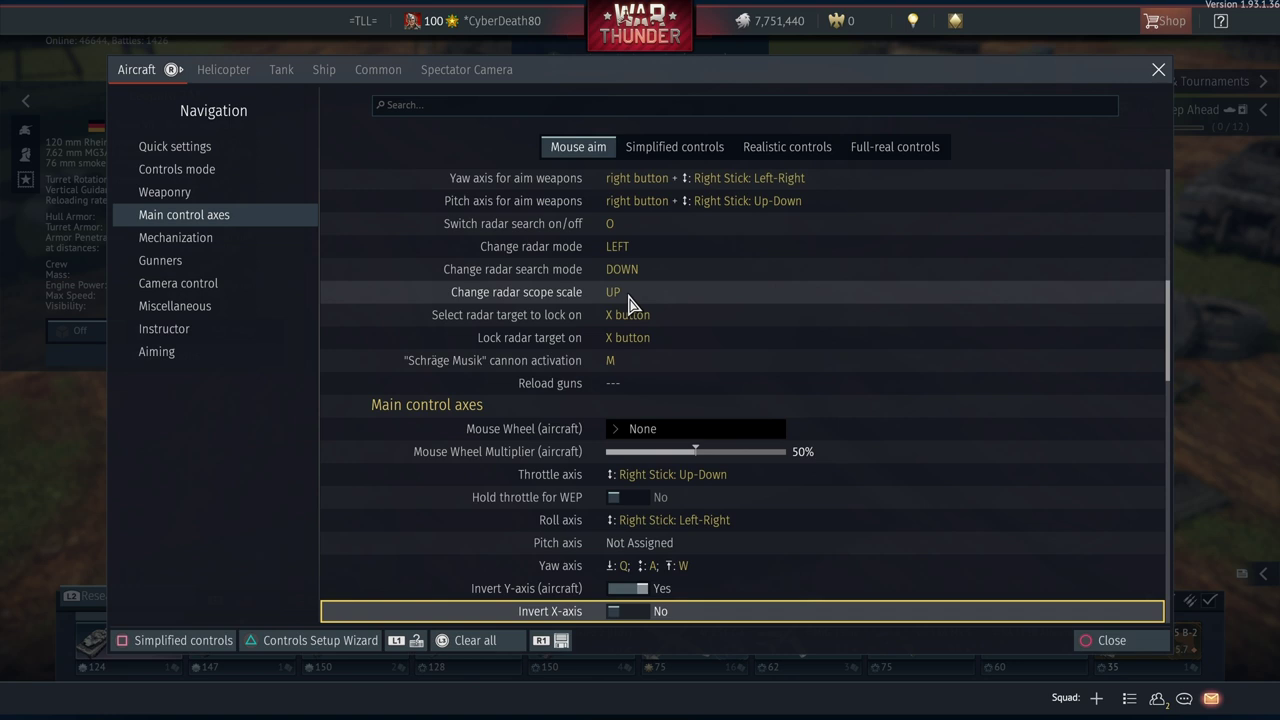
{"action": "key", "text": "Down"}
{"action": "key", "text": "Down"}
{"action": "key", "text": "Up"}
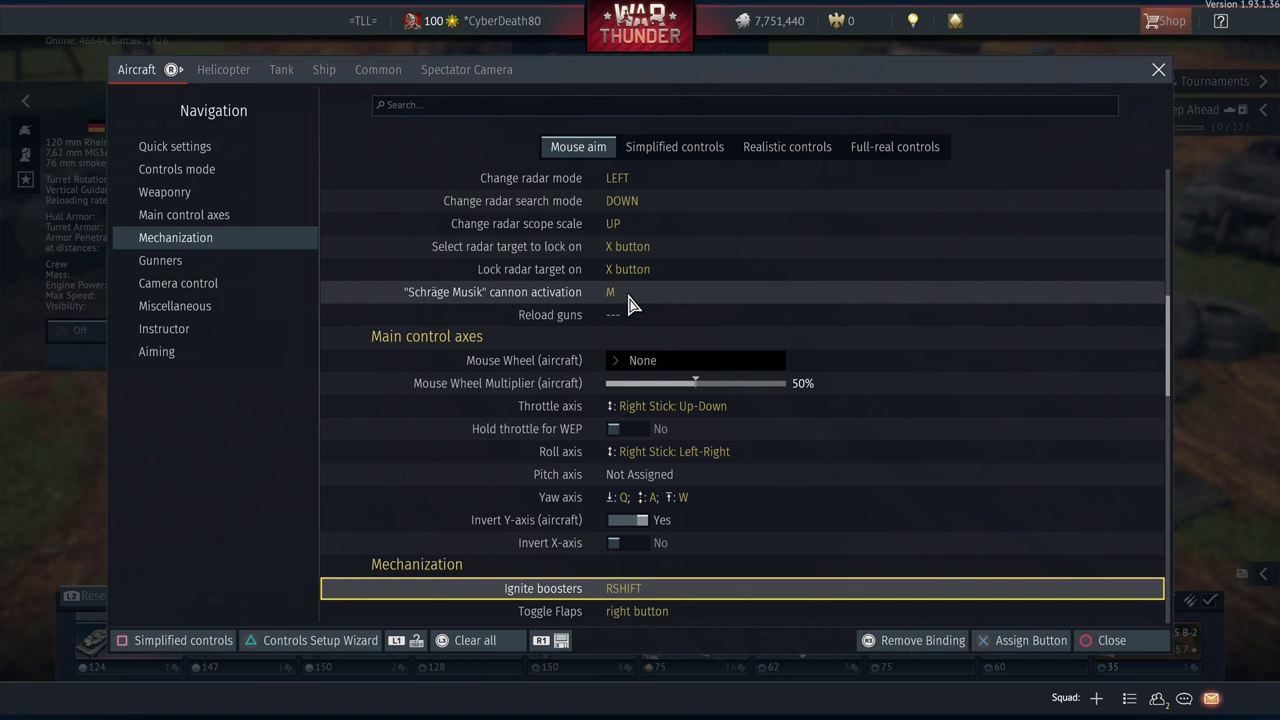
Step through Toggle Flaps, Flaps Down/Up, Toggle Airbrake, Toggle Gear and Drag chute to Toggle gunners
{"action": "key", "text": "Down"}
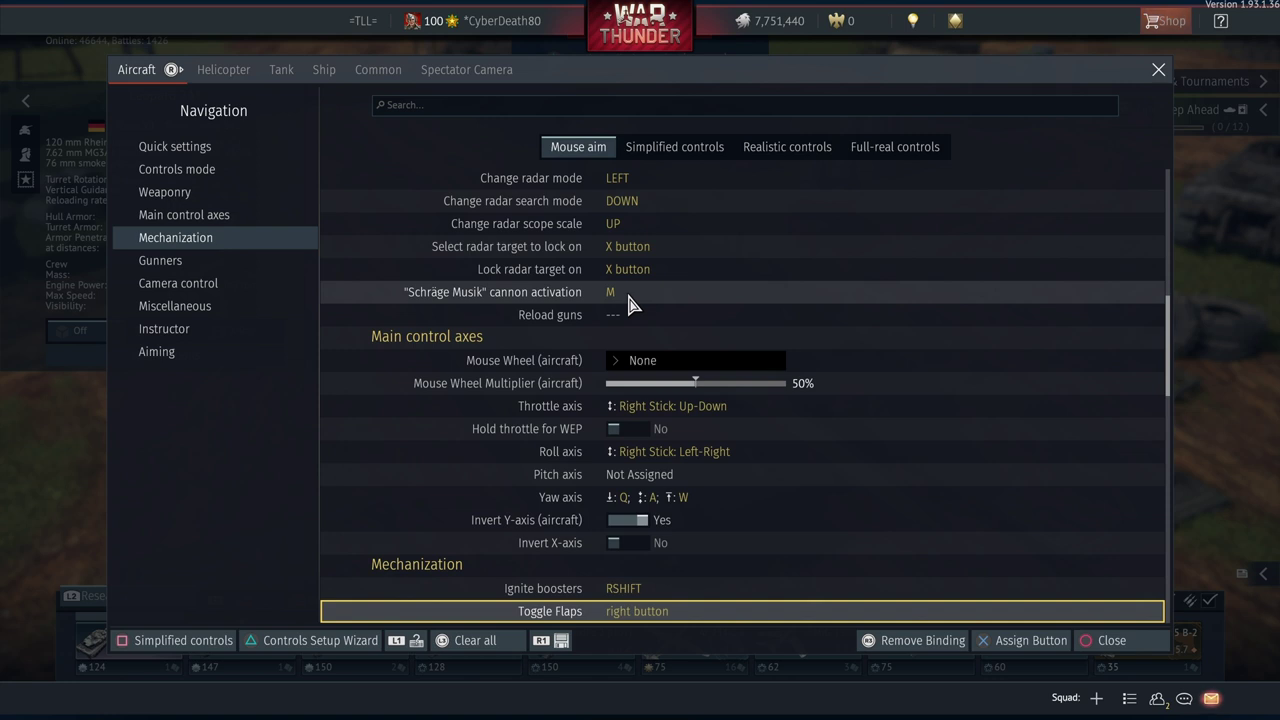
{"action": "key", "text": "Down"}
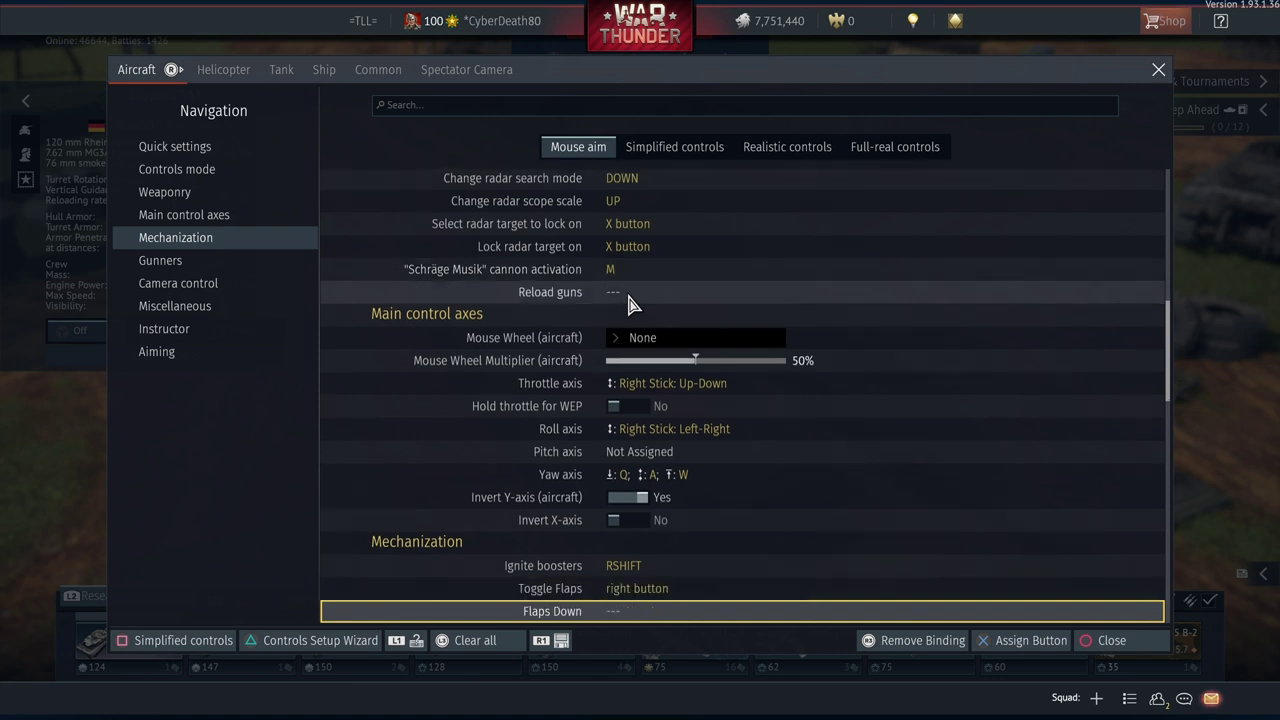
{"action": "key", "text": "Down"}
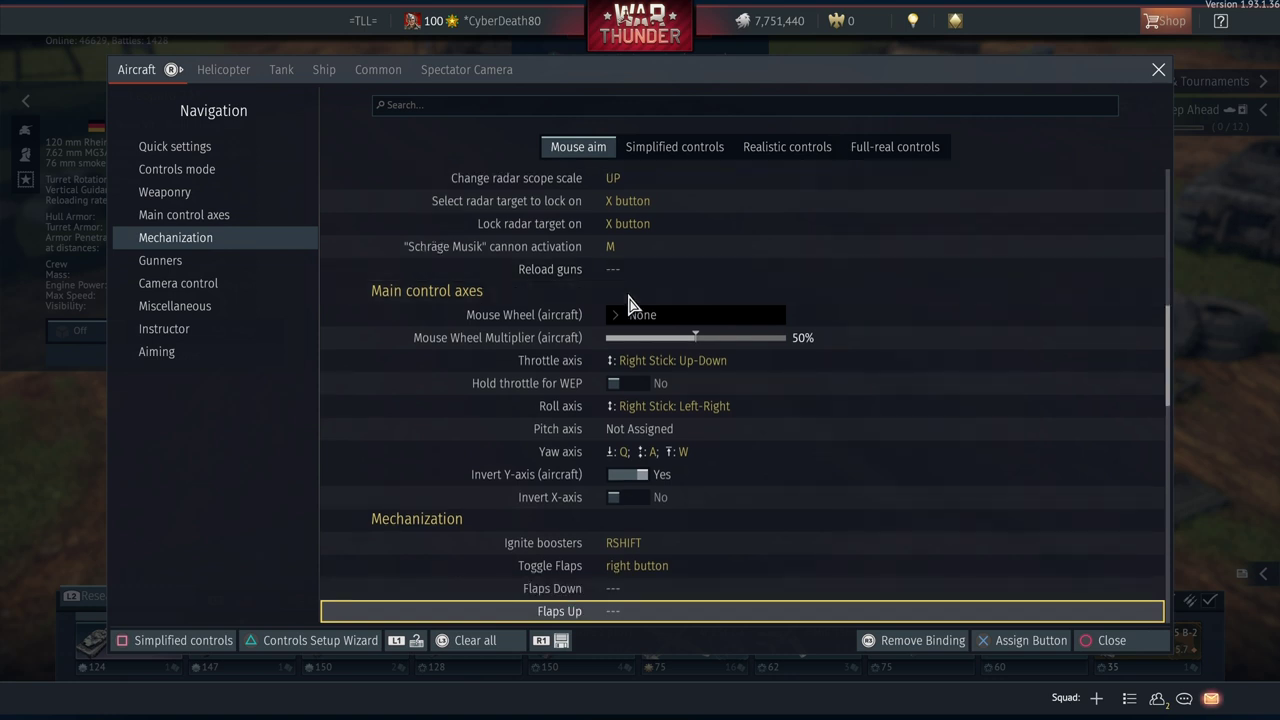
{"action": "key", "text": "Down"}
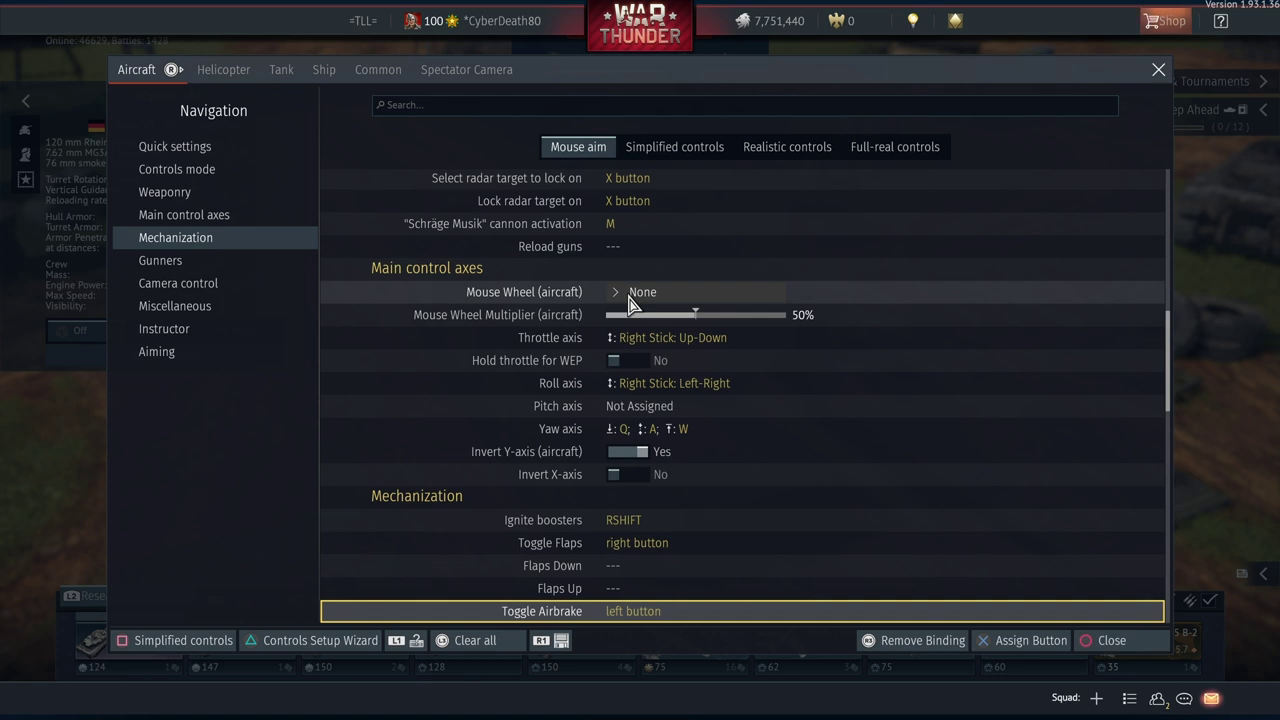
{"action": "key", "text": "Down"}
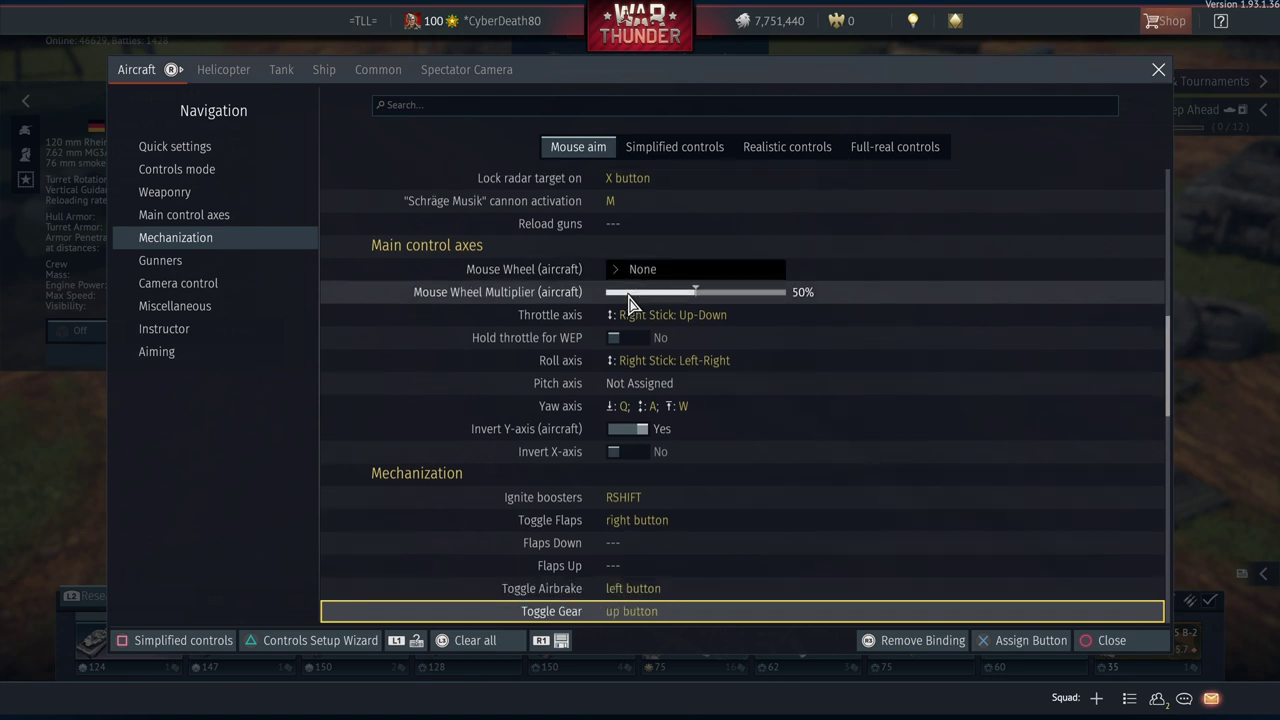
{"action": "key", "text": "Down"}
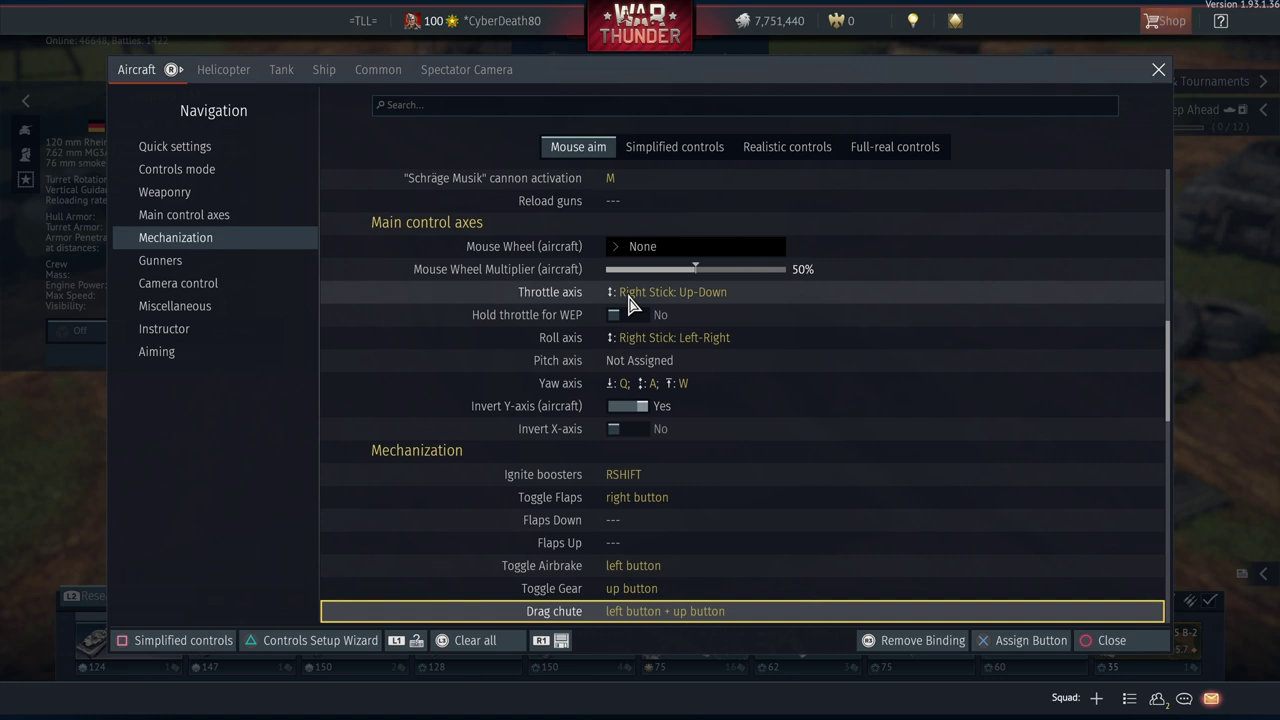
{"action": "key", "text": "Down"}
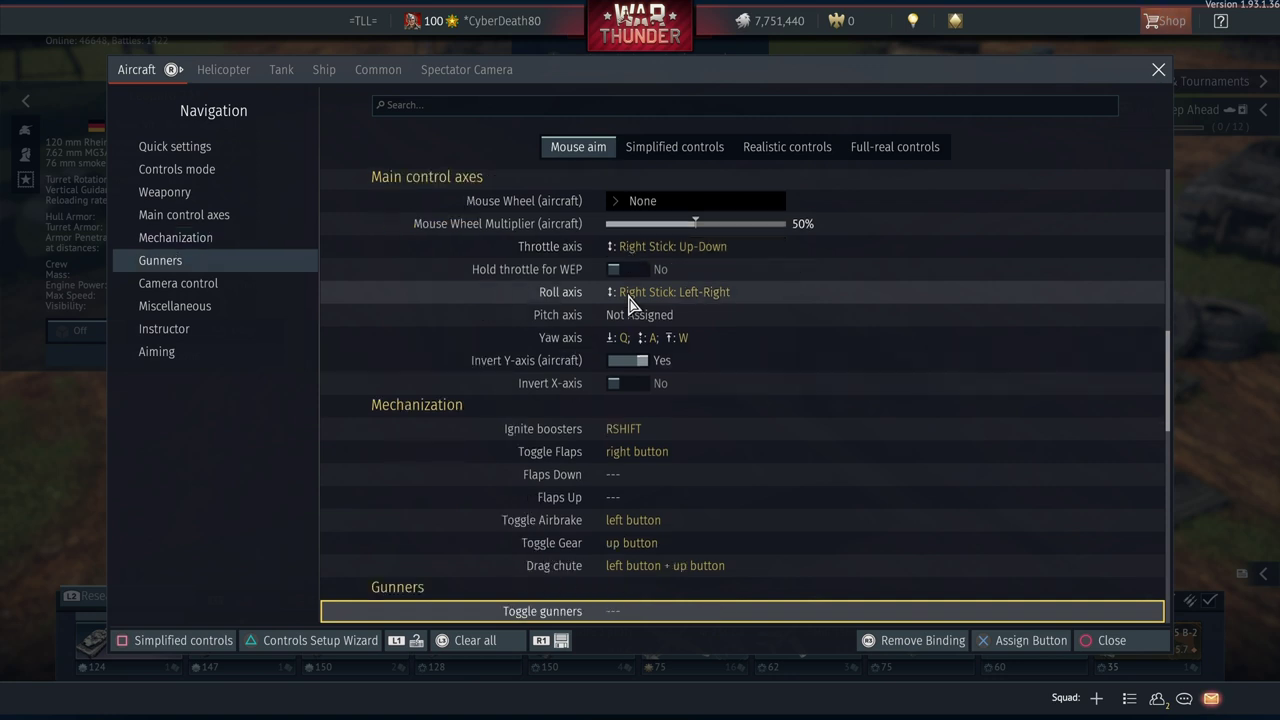
Look over the Camera control rows around Toggle View and External View
{"action": "key", "text": "Down"}
{"action": "key", "text": "Down"}
{"action": "key", "text": "Up"}
{"action": "key", "text": "Up"}
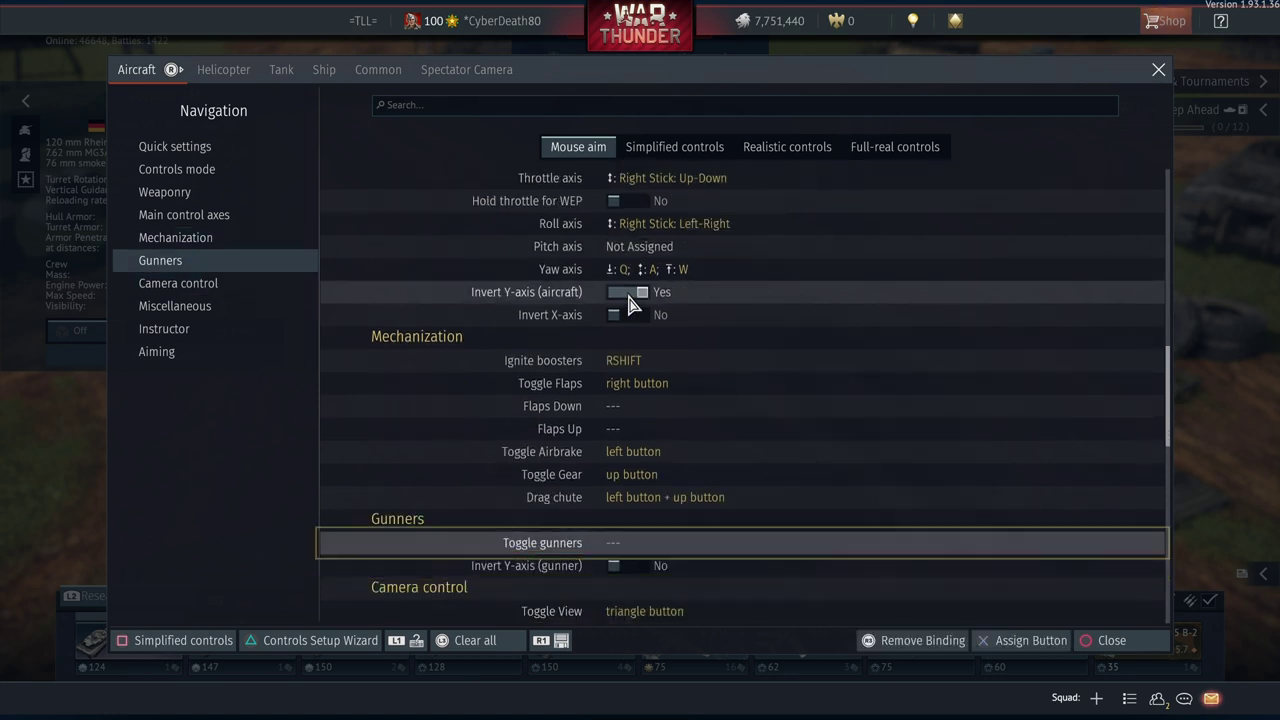
{"action": "key", "text": "Down"}
{"action": "key", "text": "Down"}
{"action": "key", "text": "Down"}
{"action": "key", "text": "Up"}
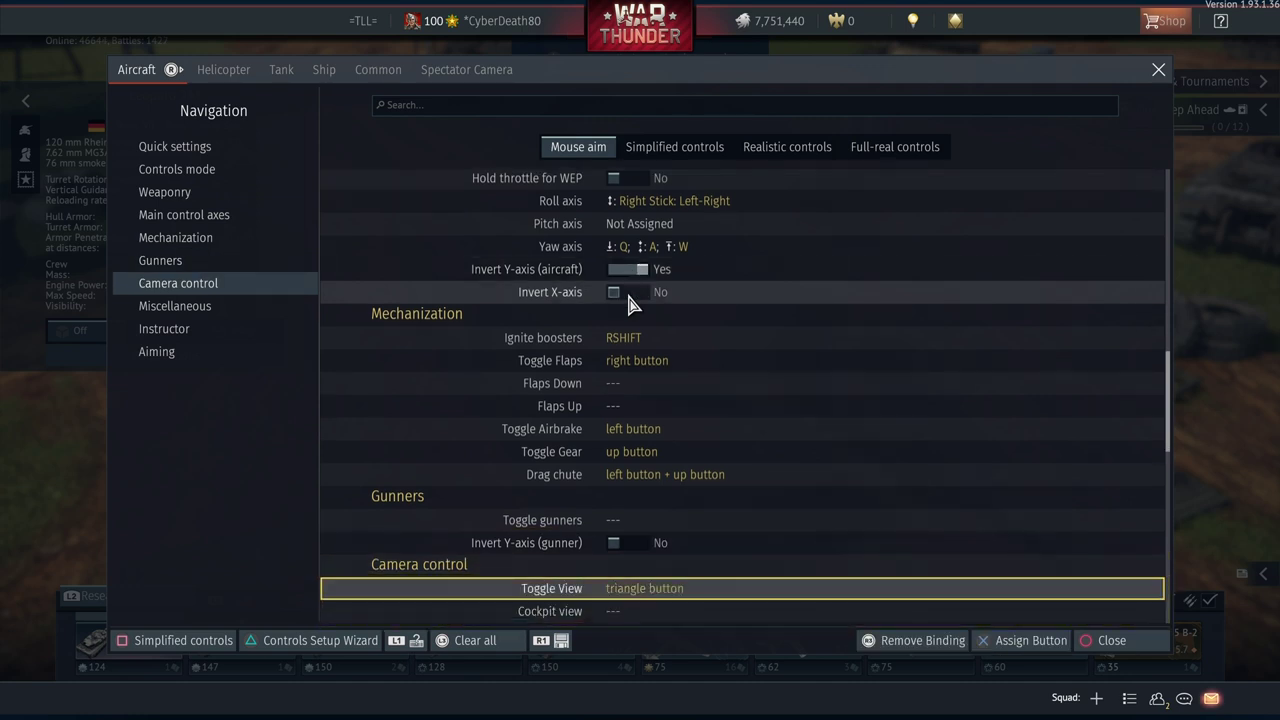
{"action": "key", "text": "Down"}
{"action": "key", "text": "Down"}
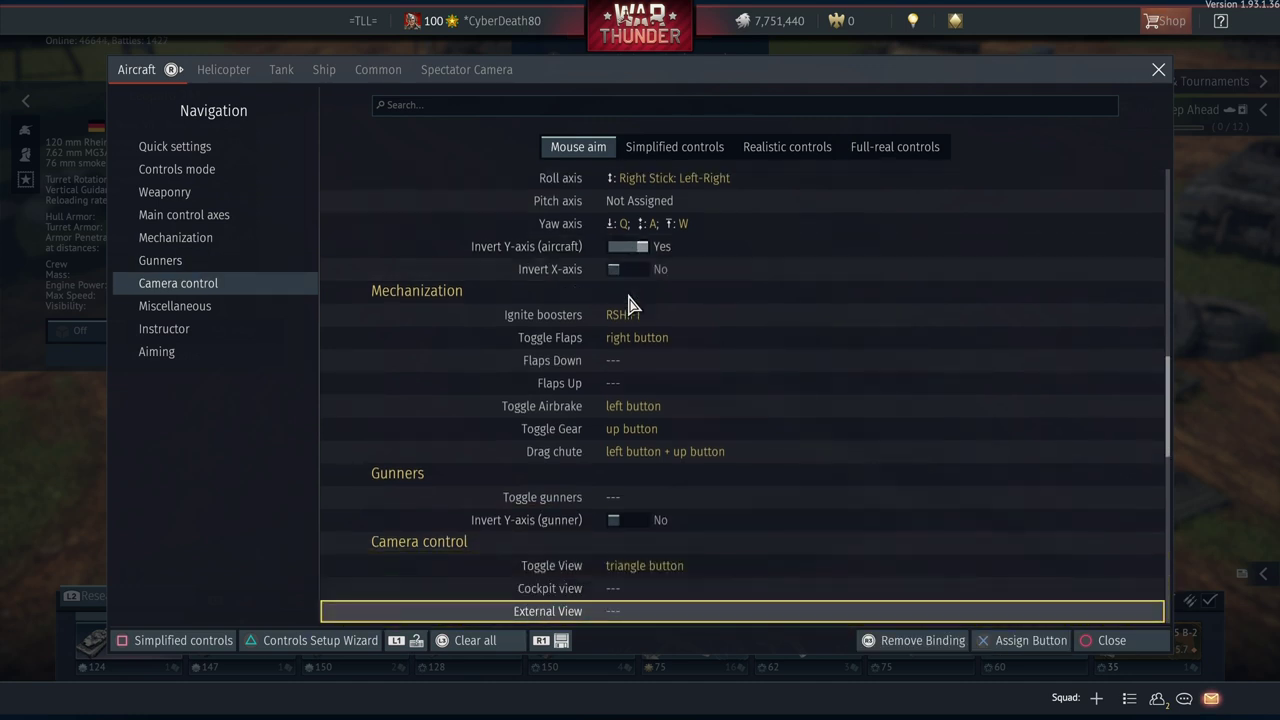
{"action": "key", "text": "Down"}
{"action": "key", "text": "Up"}
{"action": "key", "text": "Up"}
{"action": "key", "text": "Down"}
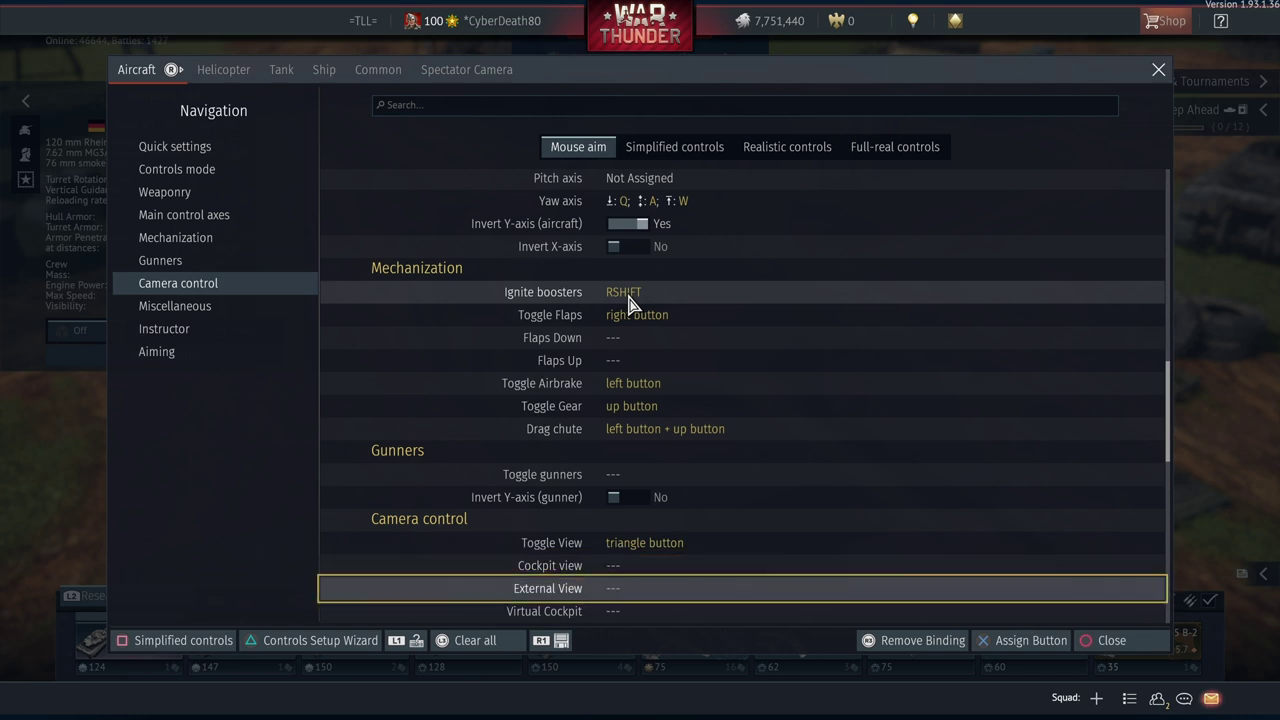
Move past the Tracking Camera and Aiming mode rows and open the Tracking/aiming axis settings
{"action": "key", "text": "Down"}
{"action": "key", "text": "Down"}
{"action": "key", "text": "Down"}
{"action": "key", "text": "Down"}
{"action": "key", "text": "Down"}
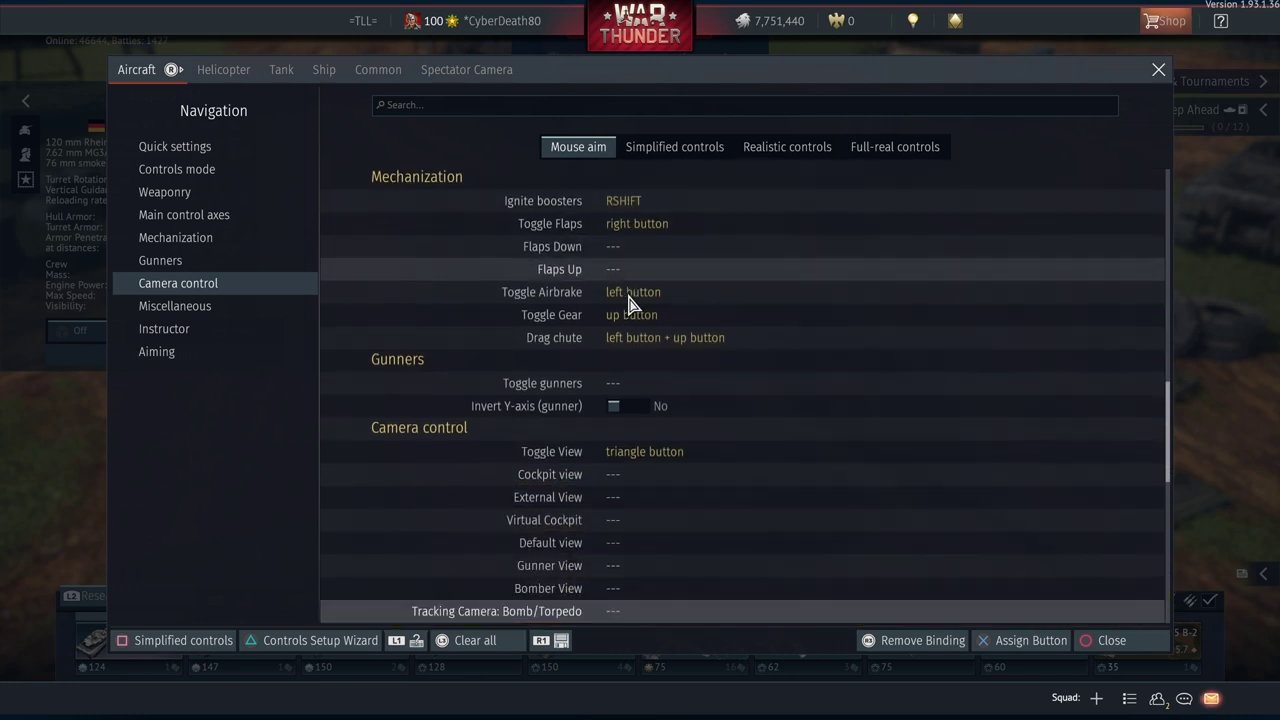
{"action": "key", "text": "Down"}
{"action": "key", "text": "Down"}
{"action": "key", "text": "Down"}
{"action": "key", "text": "Down"}
{"action": "key", "text": "Up"}
{"action": "key", "text": "Up"}
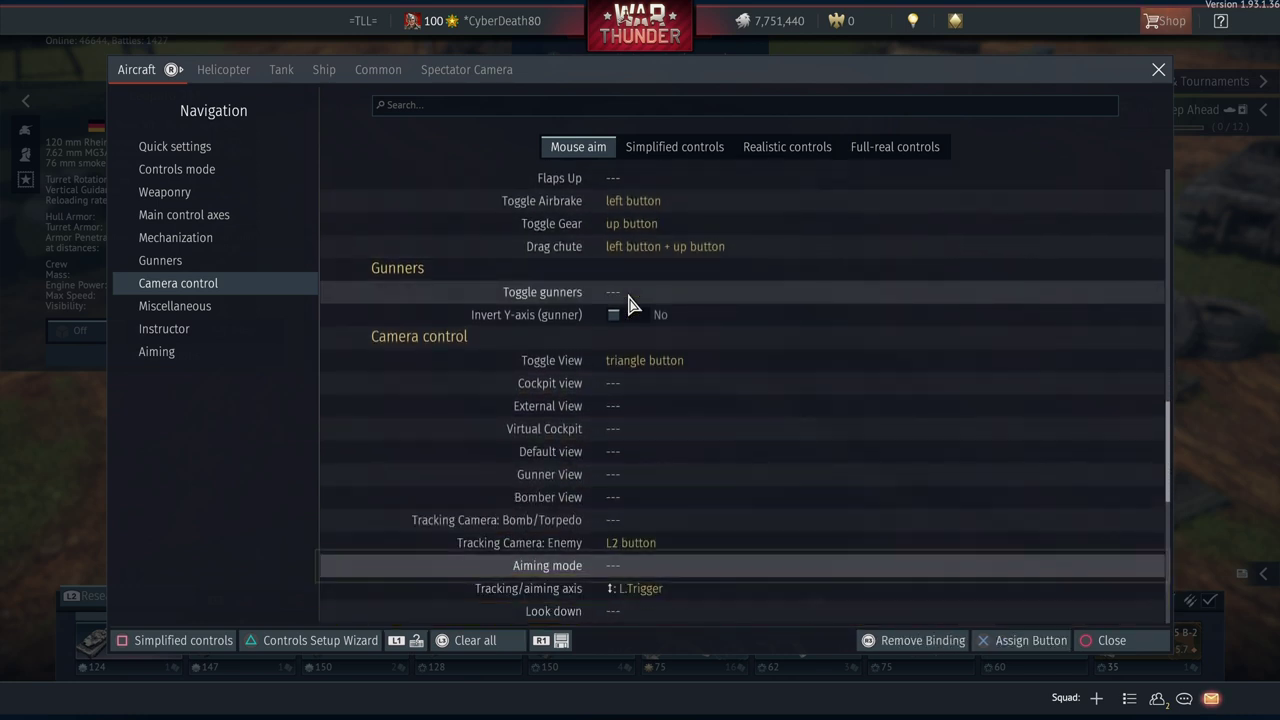
{"action": "key", "text": "Up"}
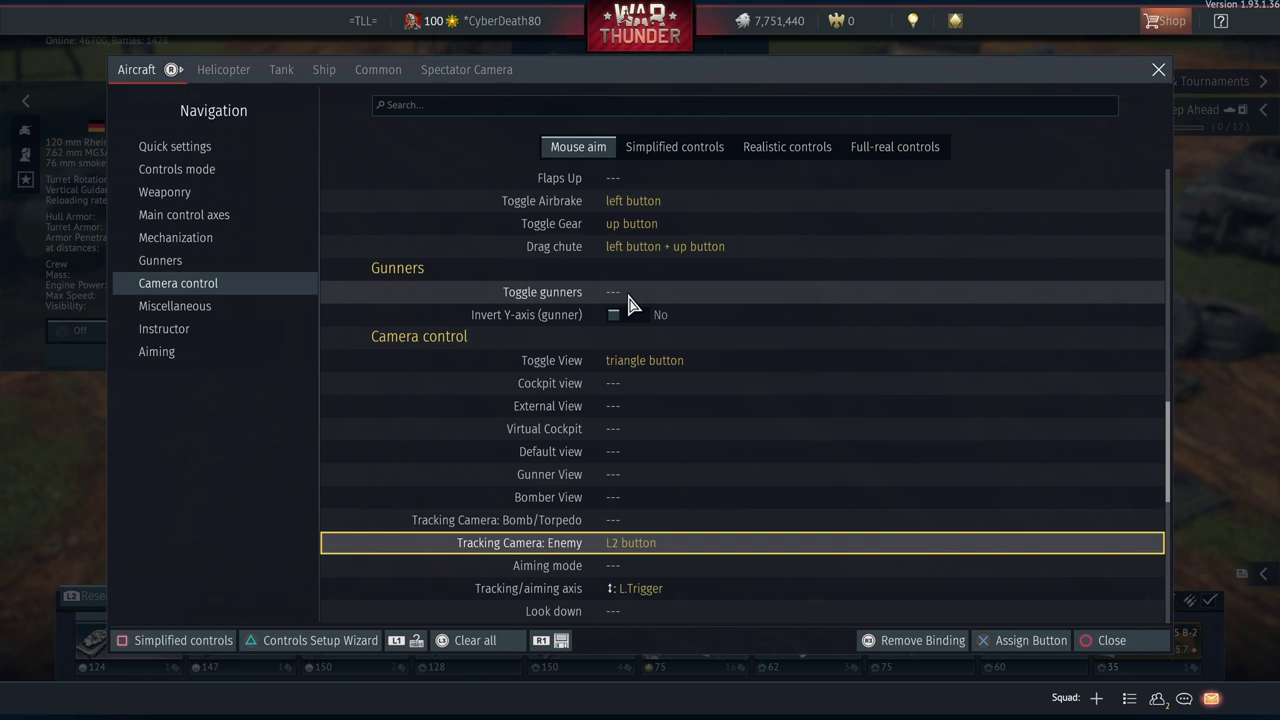
{"action": "key", "text": "Down"}
{"action": "key", "text": "Down"}
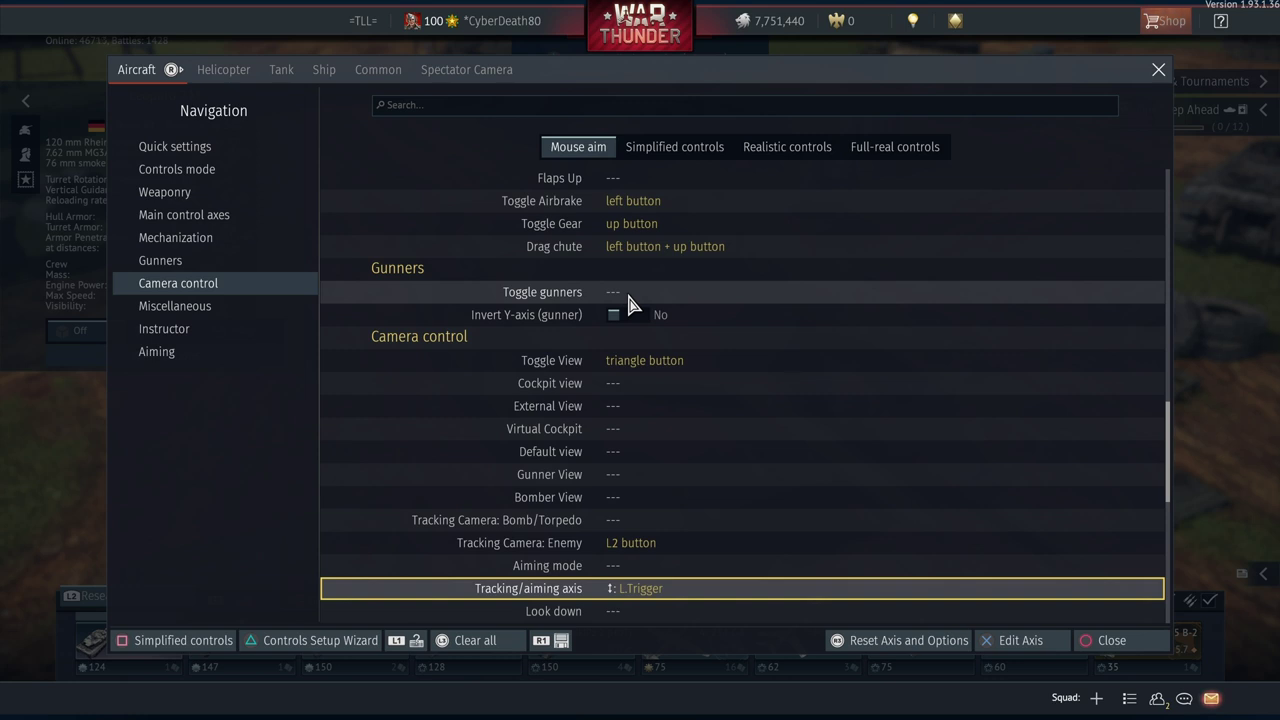
{"action": "key", "text": "Return"}
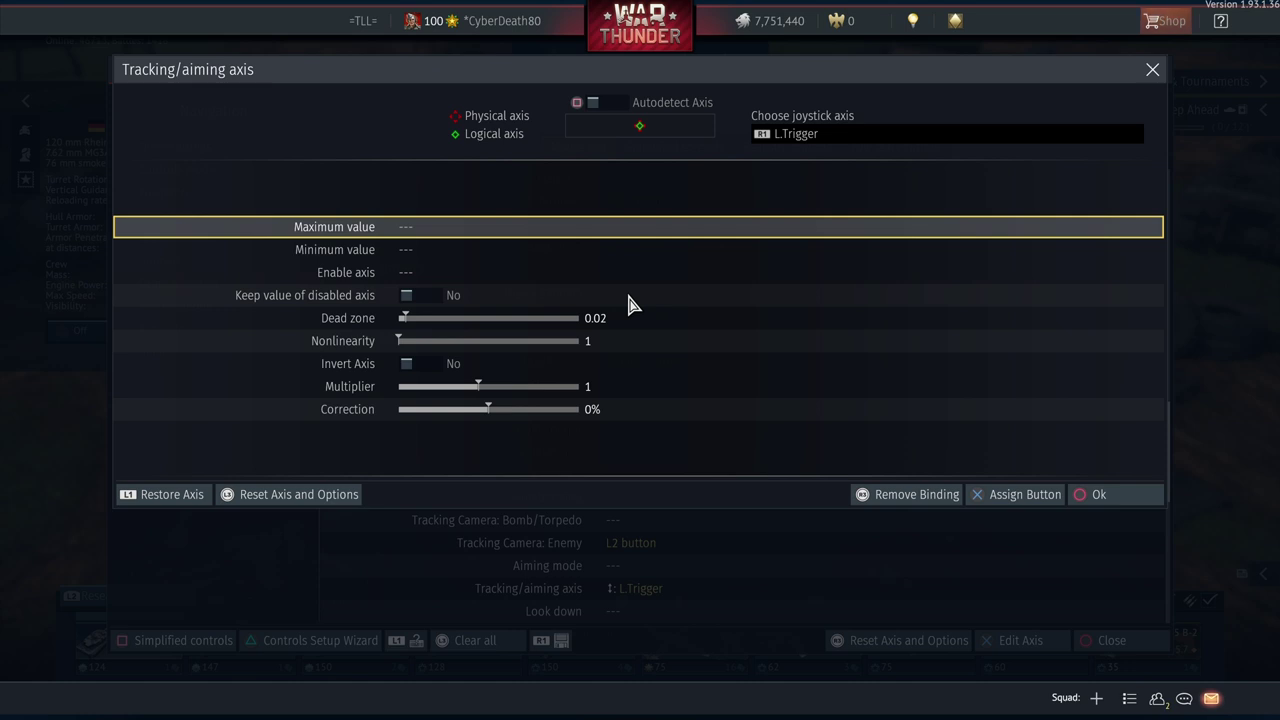
Close and reopen the Tracking/aiming axis settings unchanged, then exit Controls to the hangar
{"action": "key", "text": "Escape"}
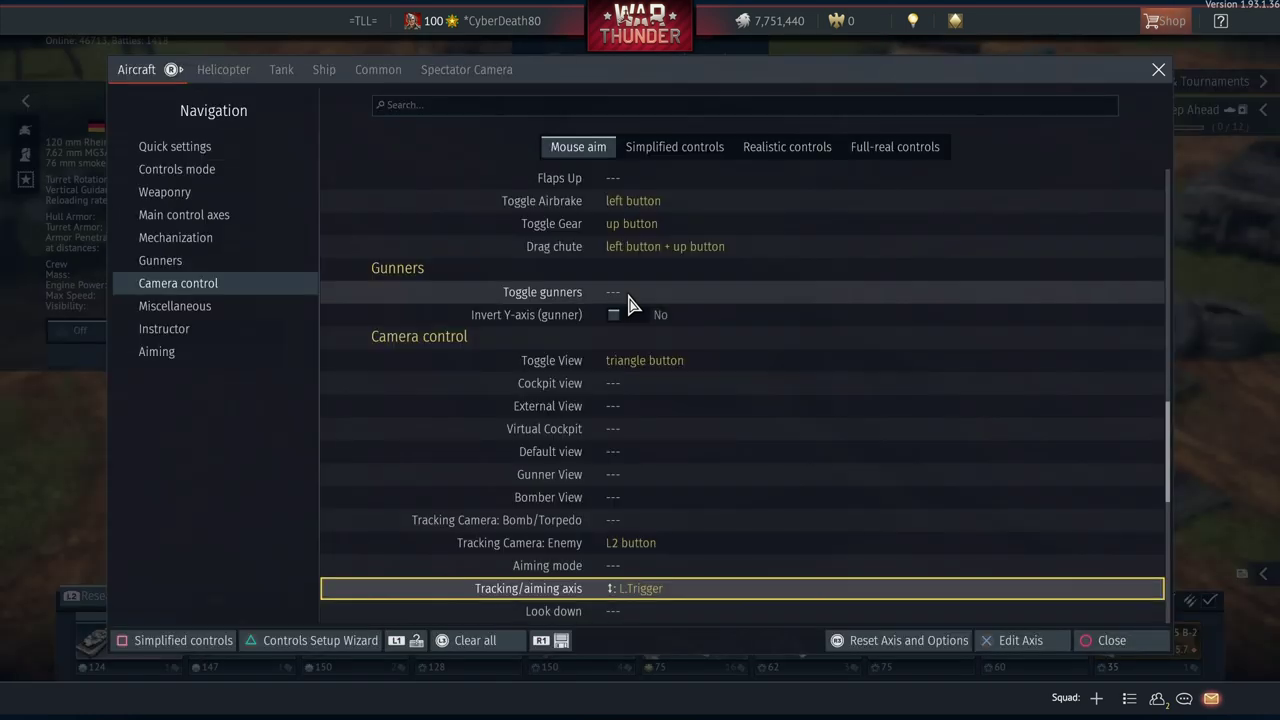
{"action": "key", "text": "Return"}
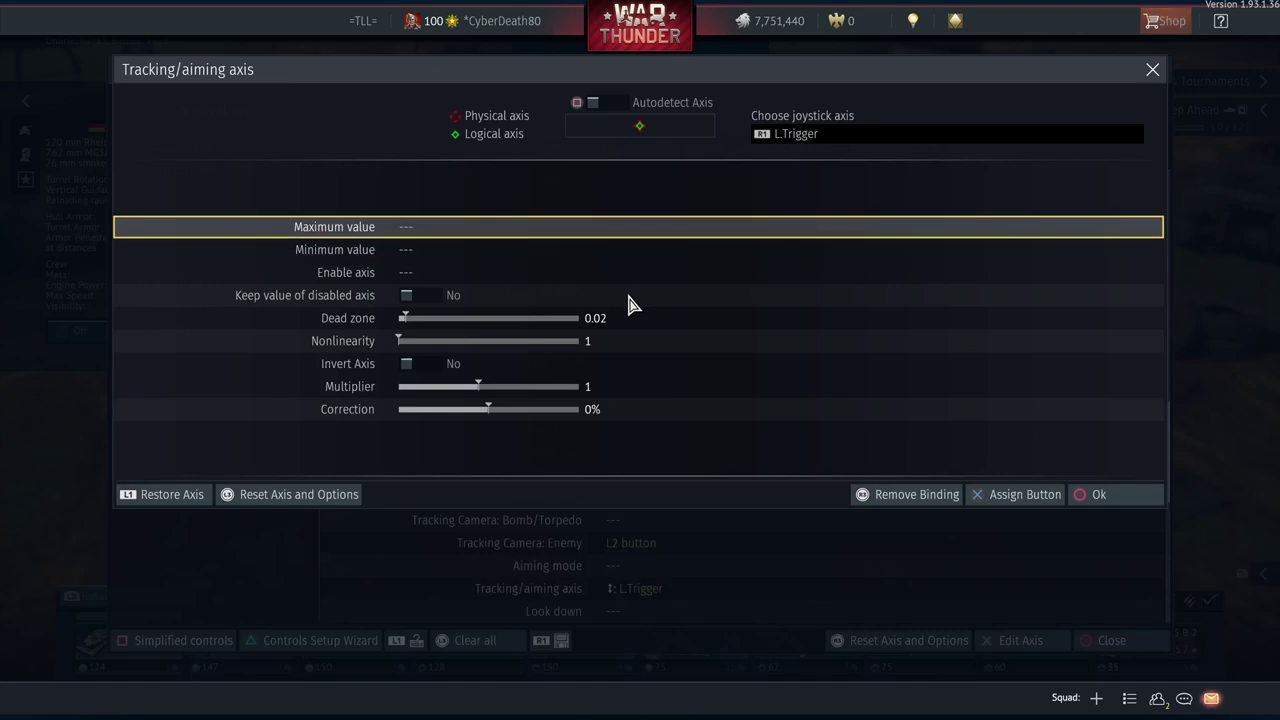
{"action": "key", "text": "Escape"}
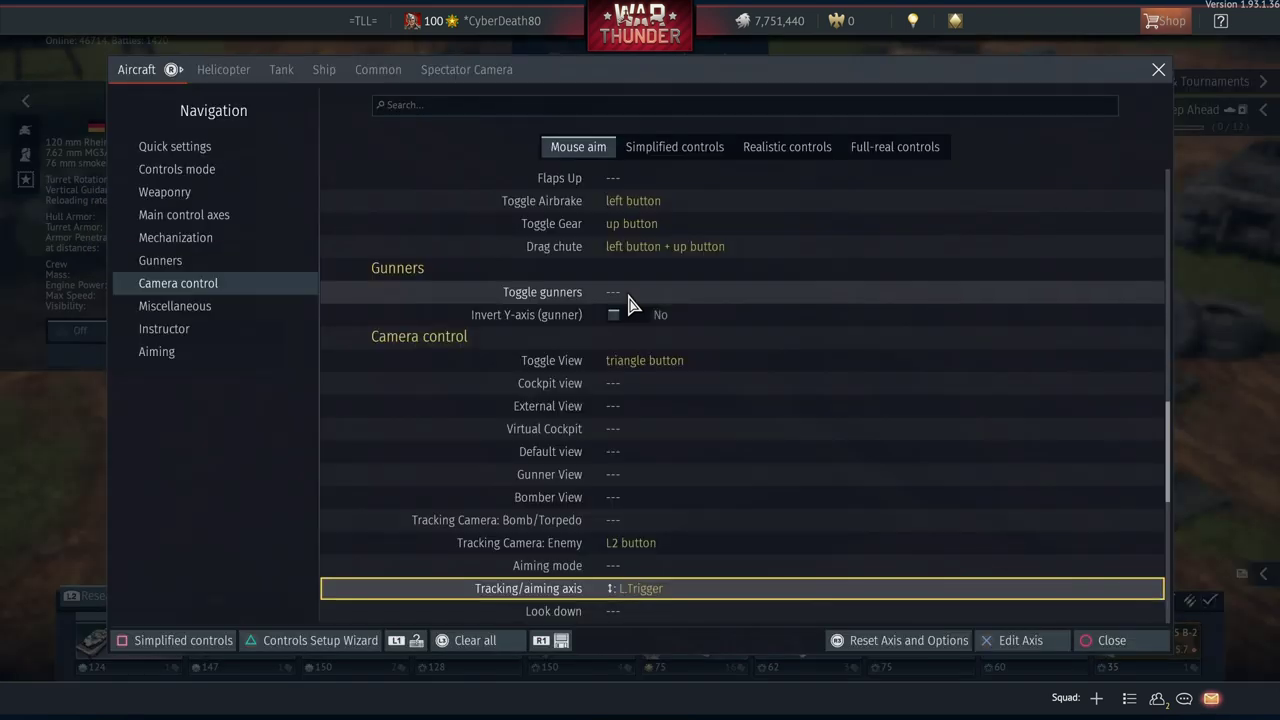
{"action": "key", "text": "Escape"}
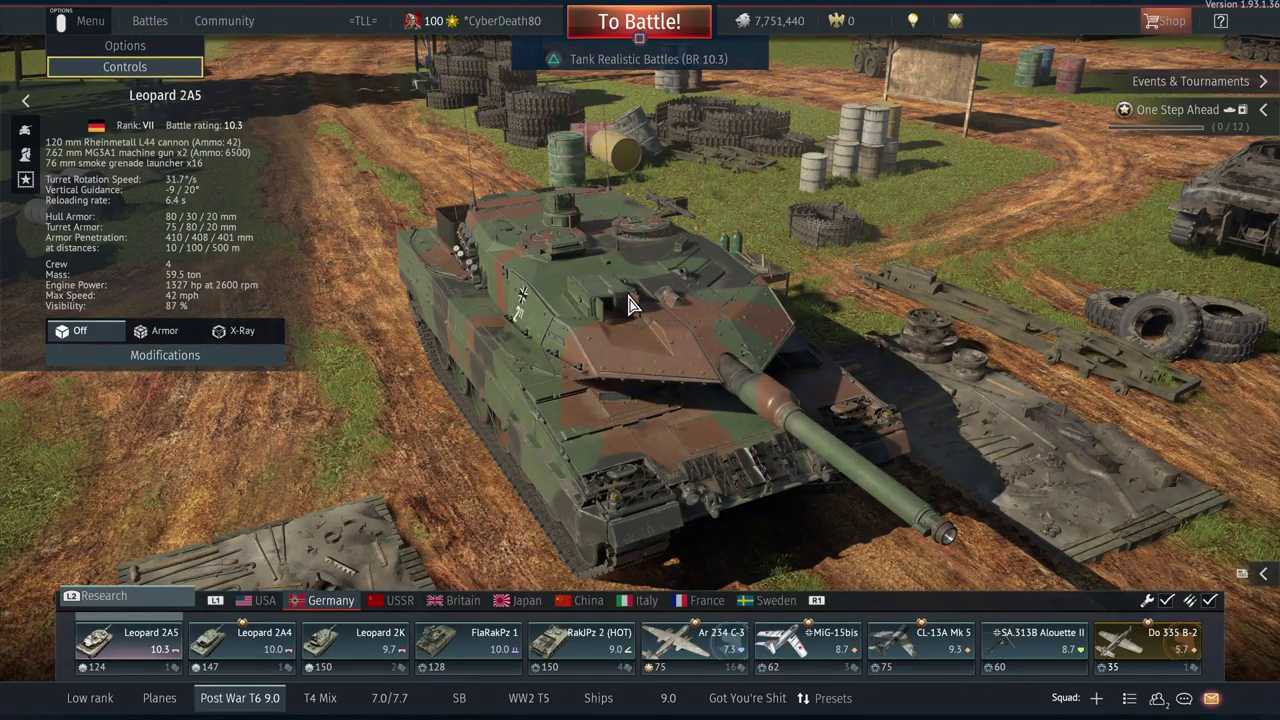
Reopen Controls and scroll the Tank bindings from Movement to Suspension, back to Stabilizer mode
{"action": "key", "text": "Return"}
{"action": "key", "text": "Down"}
{"action": "key", "text": "Down"}
{"action": "key", "text": "Down"}
{"action": "key", "text": "Down"}
{"action": "key", "text": "Down"}
{"action": "key", "text": "Down"}
{"action": "key", "text": "Down"}
{"action": "key", "text": "Down"}
{"action": "key", "text": "Down"}
{"action": "key", "text": "Down"}
{"action": "key", "text": "Down"}
{"action": "key", "text": "Down"}
{"action": "key", "text": "Down"}
{"action": "key", "text": "Down"}
{"action": "key", "text": "Down"}
{"action": "key", "text": "Down"}
{"action": "key", "text": "Down"}
{"action": "key", "text": "Down"}
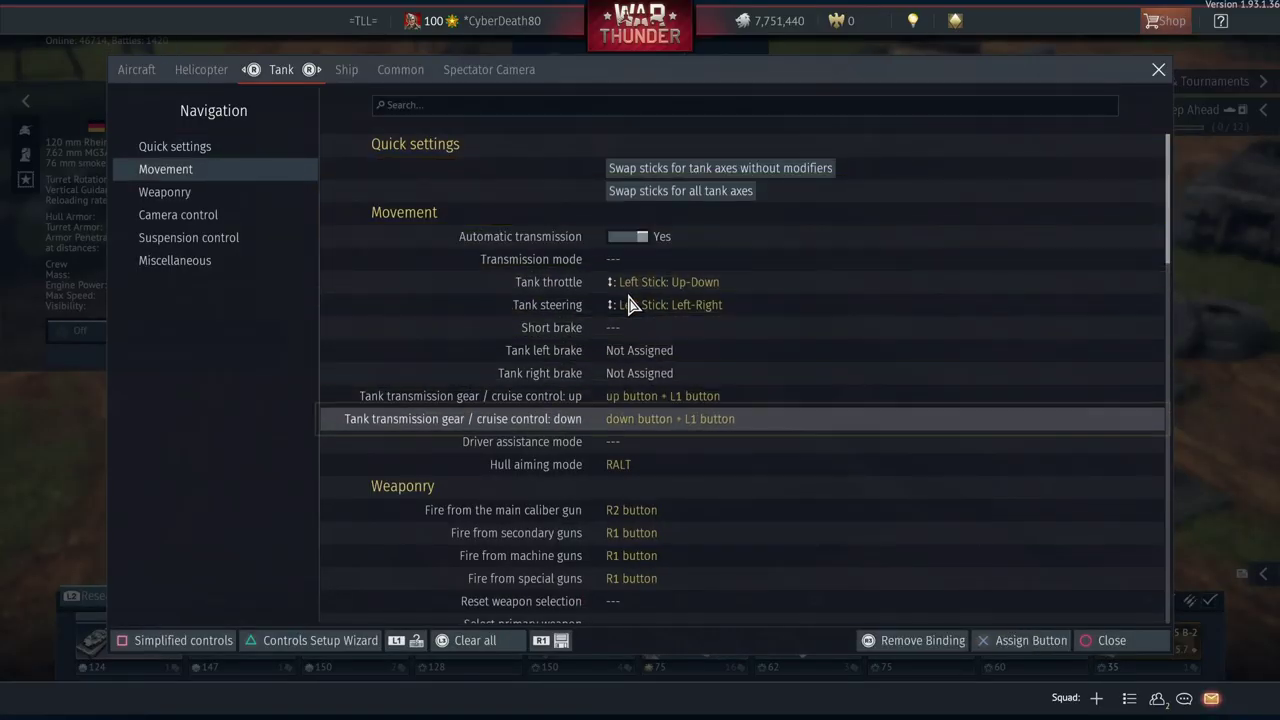
{"action": "key", "text": "Down"}
{"action": "key", "text": "Down"}
{"action": "key", "text": "Down"}
{"action": "key", "text": "Down"}
{"action": "key", "text": "Down"}
{"action": "key", "text": "Down"}
{"action": "key", "text": "Down"}
{"action": "key", "text": "Down"}
{"action": "key", "text": "Down"}
{"action": "key", "text": "Down"}
{"action": "key", "text": "Down"}
{"action": "key", "text": "Down"}
{"action": "key", "text": "Down"}
{"action": "key", "text": "Down"}
{"action": "key", "text": "Down"}
{"action": "key", "text": "Down"}
{"action": "key", "text": "Down"}
{"action": "key", "text": "Down"}
{"action": "key", "text": "Down"}
{"action": "key", "text": "Down"}
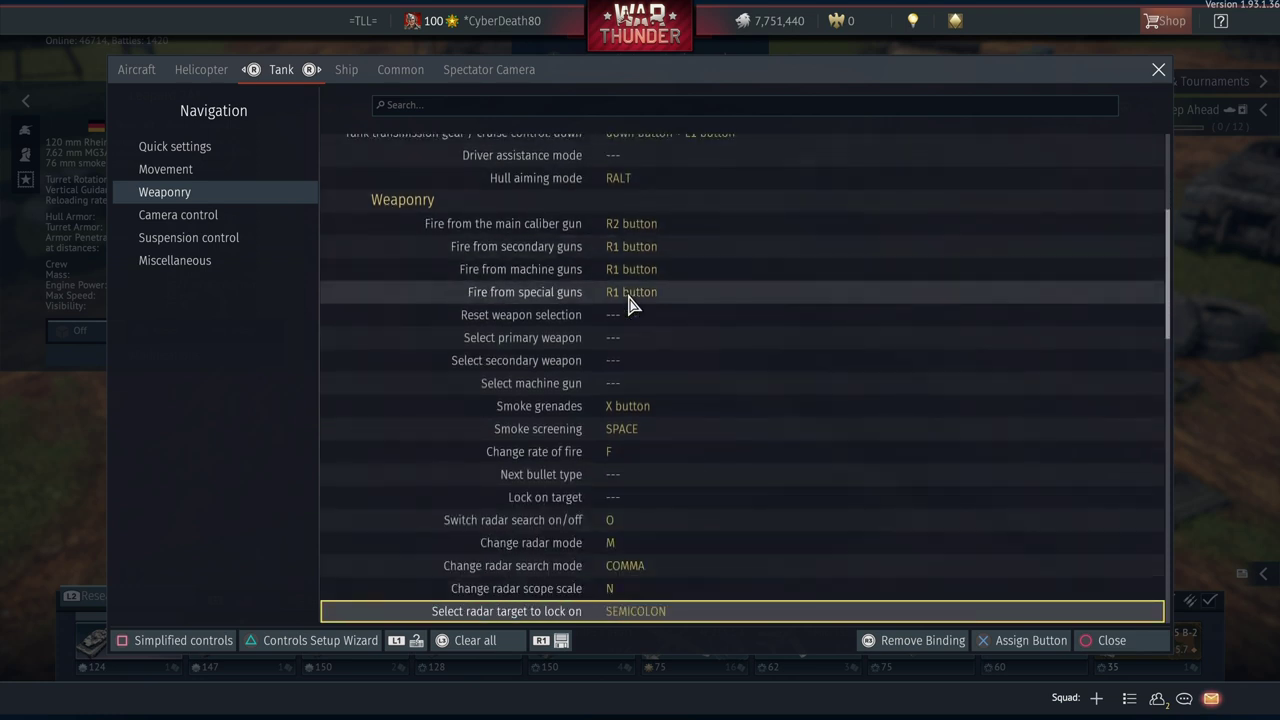
{"action": "key", "text": "Down"}
{"action": "key", "text": "Down"}
{"action": "key", "text": "Down"}
{"action": "key", "text": "Down"}
{"action": "key", "text": "Down"}
{"action": "key", "text": "Down"}
{"action": "key", "text": "Down"}
{"action": "key", "text": "Down"}
{"action": "key", "text": "Down"}
{"action": "key", "text": "Down"}
{"action": "key", "text": "Down"}
{"action": "key", "text": "Down"}
{"action": "key", "text": "Down"}
{"action": "key", "text": "Down"}
{"action": "key", "text": "Down"}
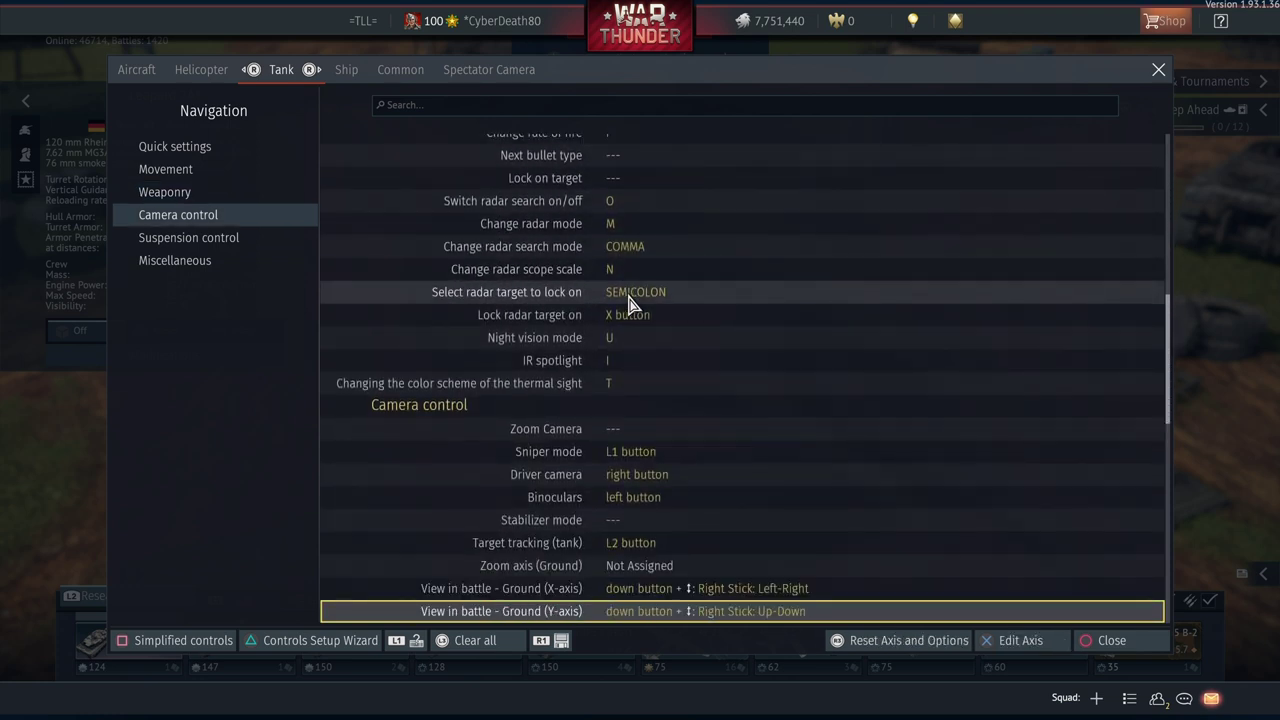
{"action": "key", "text": "Up"}
{"action": "key", "text": "Up"}
{"action": "key", "text": "Up"}
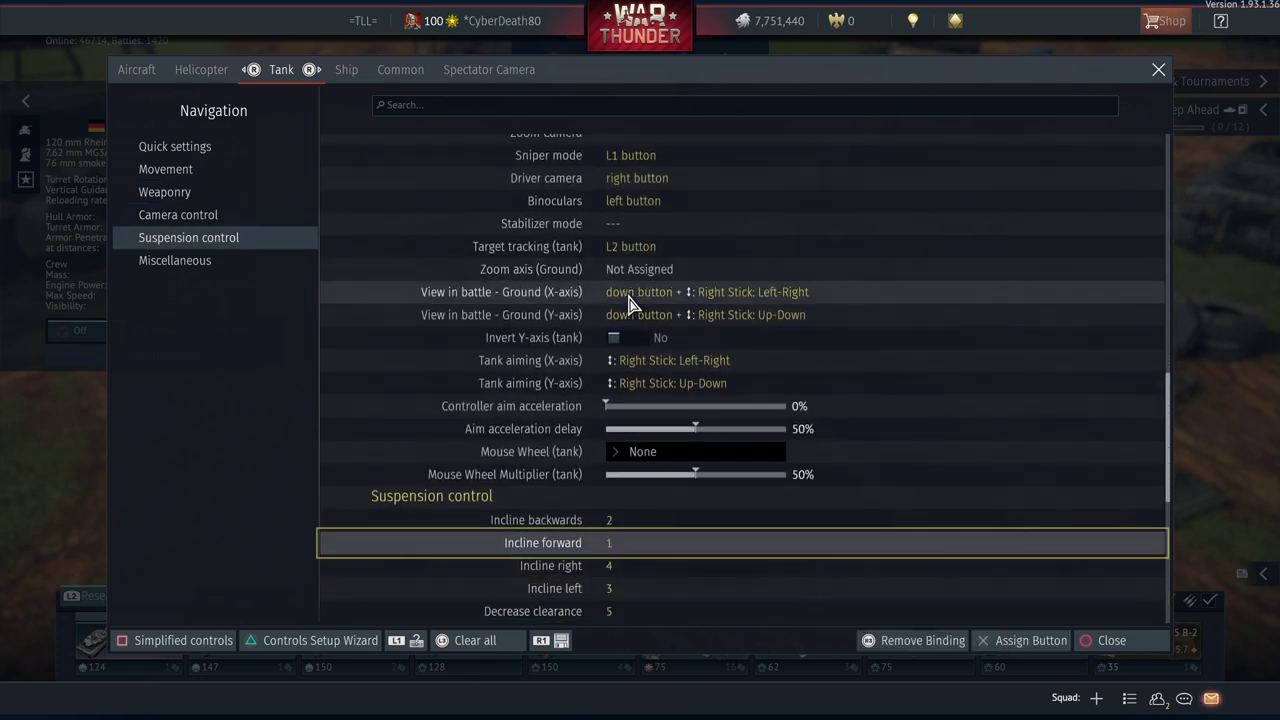
{"action": "key", "text": "Up"}
{"action": "key", "text": "Up"}
{"action": "key", "text": "Up"}
{"action": "key", "text": "Up"}
{"action": "key", "text": "Up"}
{"action": "key", "text": "Up"}
{"action": "key", "text": "Up"}
{"action": "key", "text": "Up"}
{"action": "key", "text": "Up"}
{"action": "key", "text": "Up"}
{"action": "key", "text": "Up"}
{"action": "key", "text": "Up"}
{"action": "key", "text": "Up"}
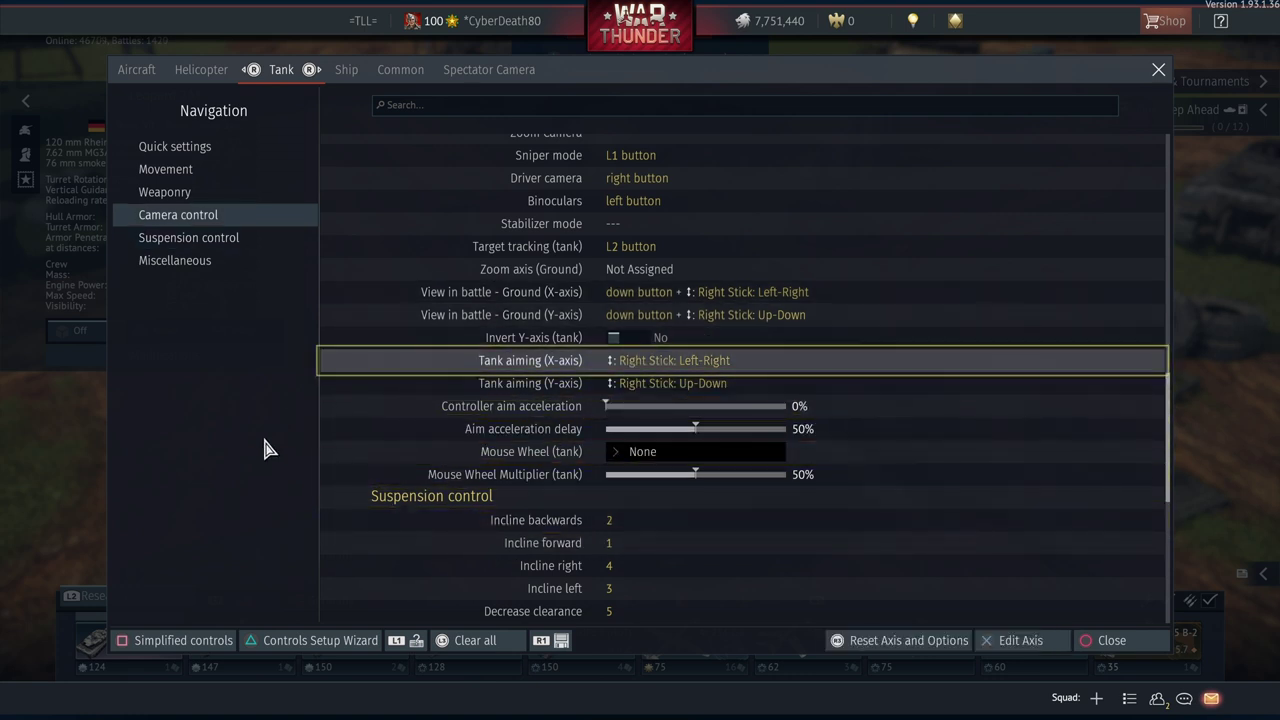
{"action": "key", "text": "Up"}
{"action": "key", "text": "Up"}
{"action": "key", "text": "Up"}
{"action": "key", "text": "Up"}
{"action": "key", "text": "Up"}
{"action": "key", "text": "Up"}
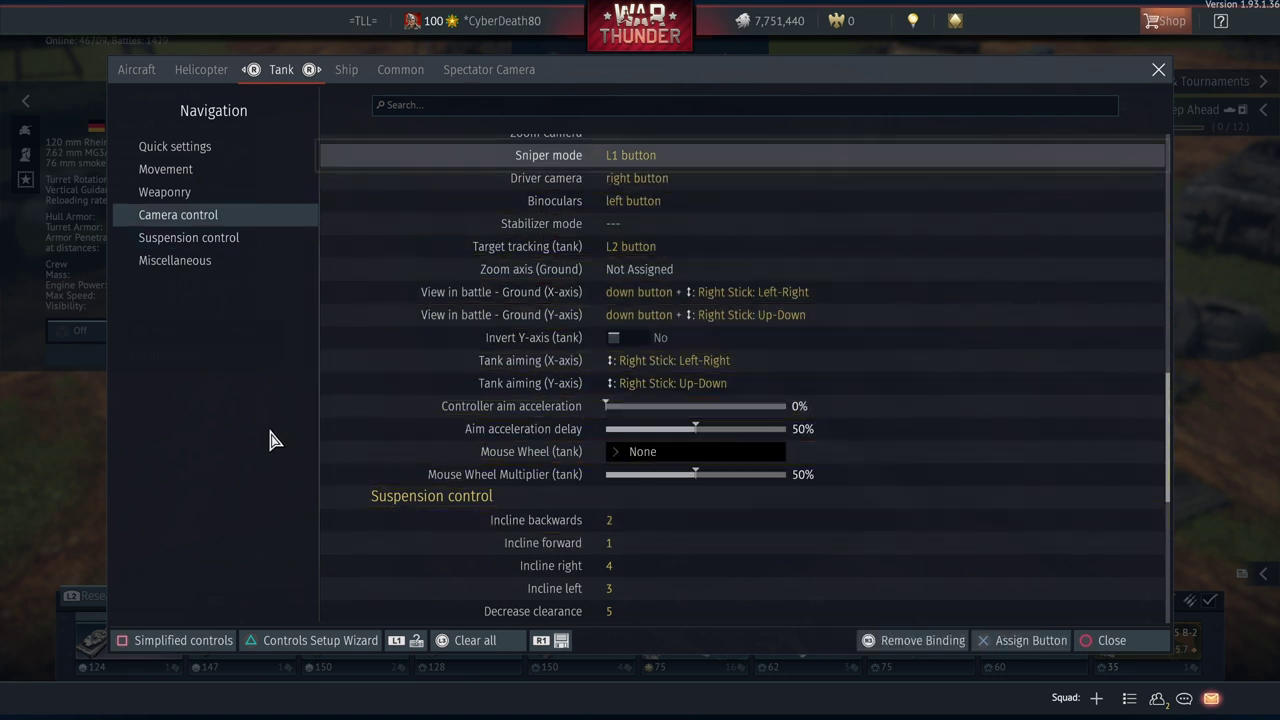
Switch to the Aircraft tab and step from Weaponry down to Main control axes
{"action": "key", "text": "q"}
{"action": "key", "text": "q"}
{"action": "key", "text": "Down"}
{"action": "key", "text": "Down"}
{"action": "key", "text": "Down"}
{"action": "key", "text": "Down"}
{"action": "key", "text": "Down"}
{"action": "key", "text": "Down"}
{"action": "key", "text": "Down"}
{"action": "key", "text": "Down"}
{"action": "key", "text": "Down"}
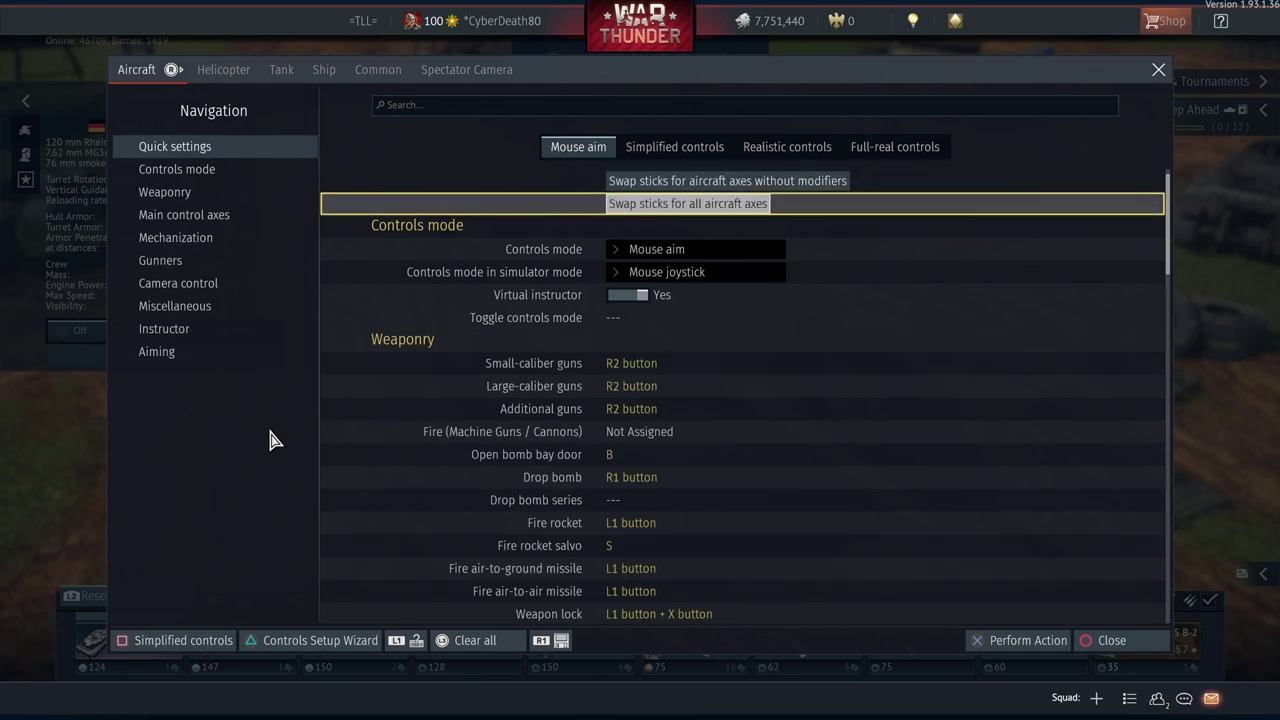
{"action": "key", "text": "Down"}
{"action": "key", "text": "Down"}
{"action": "key", "text": "Down"}
{"action": "key", "text": "Down"}
{"action": "key", "text": "Down"}
{"action": "key", "text": "Down"}
{"action": "key", "text": "Down"}
{"action": "key", "text": "Down"}
{"action": "key", "text": "Down"}
{"action": "key", "text": "Down"}
{"action": "key", "text": "Down"}
{"action": "key", "text": "Down"}
{"action": "key", "text": "Down"}
{"action": "key", "text": "Down"}
{"action": "key", "text": "Down"}
{"action": "key", "text": "Down"}
{"action": "key", "text": "Down"}
{"action": "key", "text": "Down"}
{"action": "key", "text": "Down"}
{"action": "key", "text": "Down"}
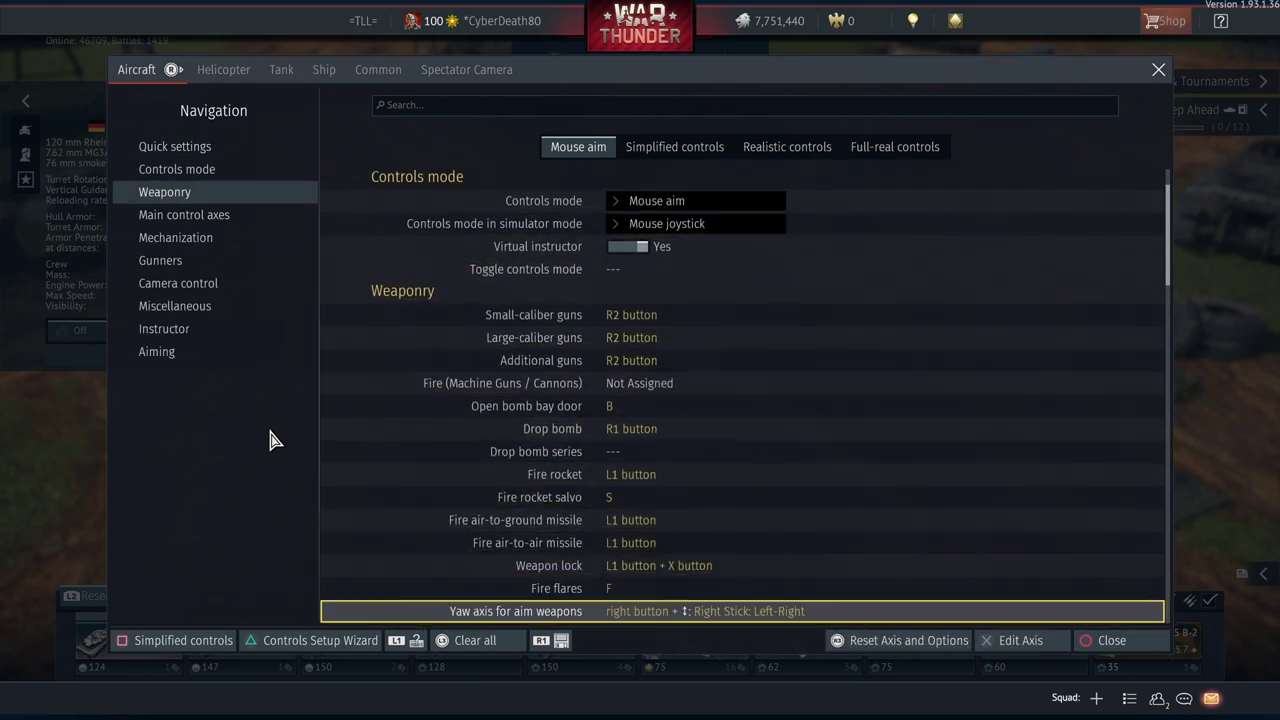
Step through Mechanization, Gunners and Camera control to Aiming mode and Tracking/aiming axis
{"action": "key", "text": "Down"}
{"action": "key", "text": "Down"}
{"action": "key", "text": "Down"}
{"action": "key", "text": "Down"}
{"action": "key", "text": "Down"}
{"action": "key", "text": "Down"}
{"action": "key", "text": "Down"}
{"action": "key", "text": "Down"}
{"action": "key", "text": "Down"}
{"action": "key", "text": "Down"}
{"action": "key", "text": "Down"}
{"action": "key", "text": "Down"}
{"action": "key", "text": "Down"}
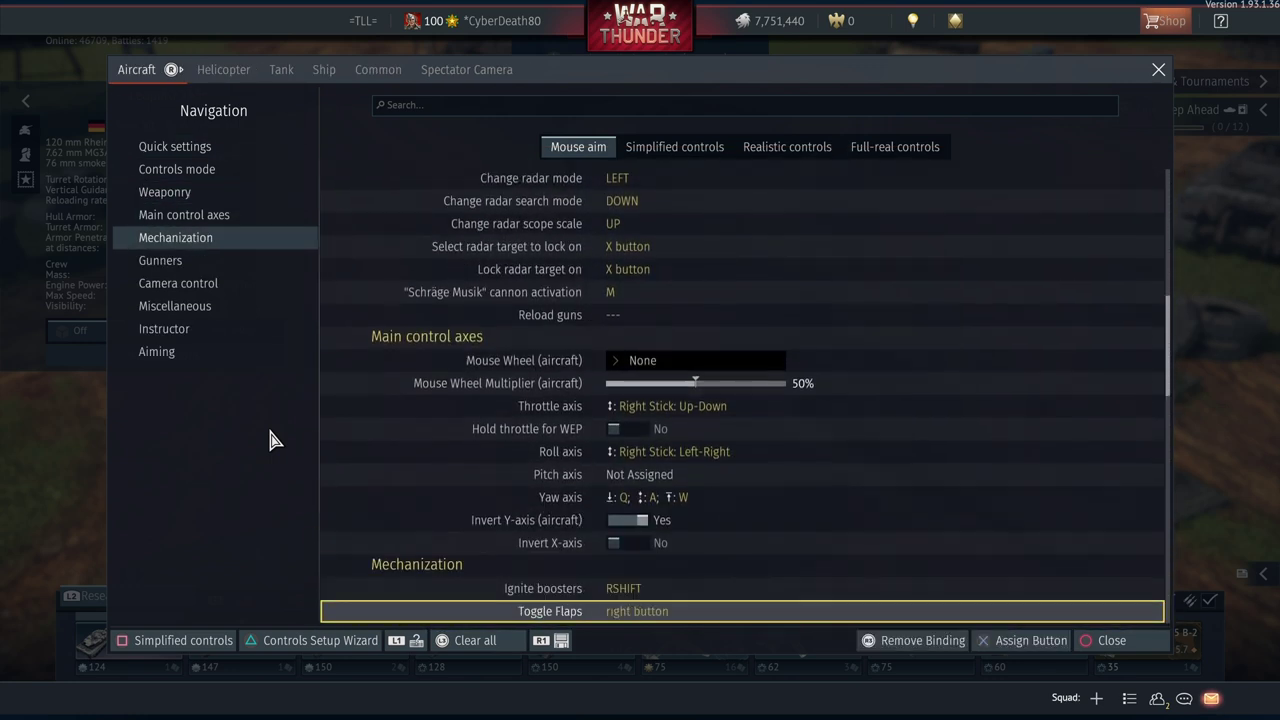
{"action": "key", "text": "Down"}
{"action": "key", "text": "Down"}
{"action": "key", "text": "Down"}
{"action": "key", "text": "Down"}
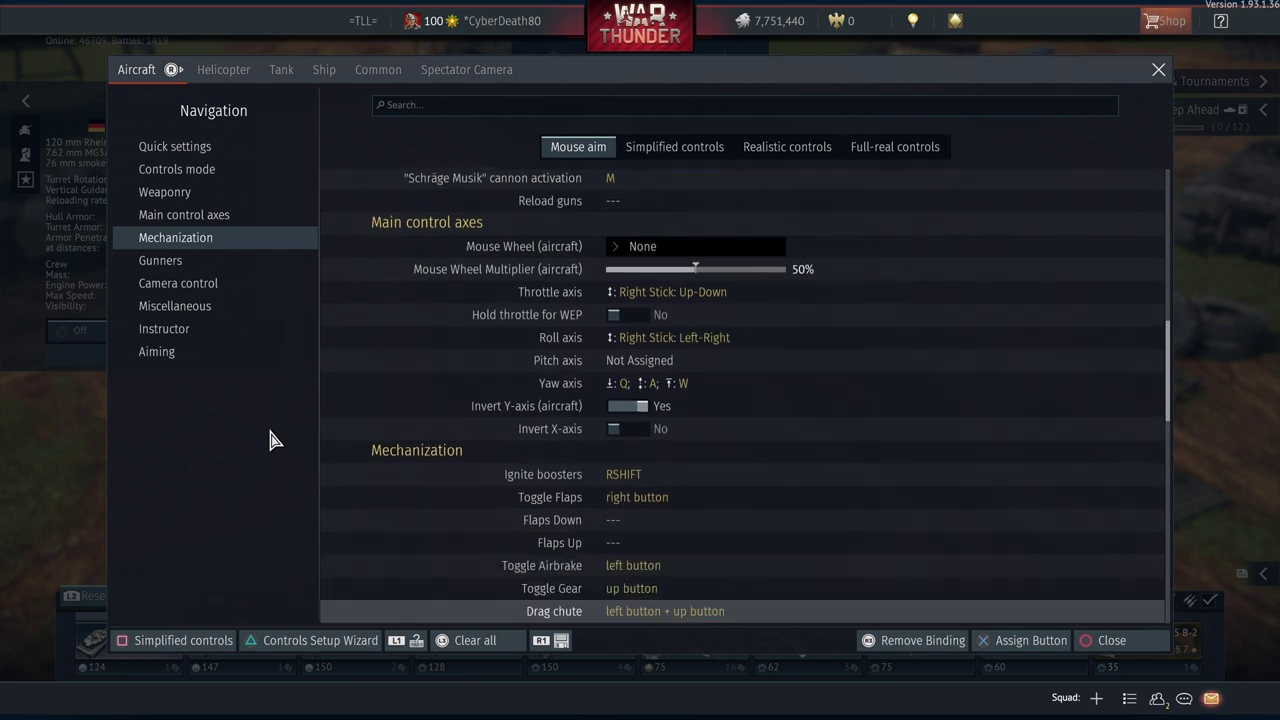
{"action": "key", "text": "Down"}
{"action": "key", "text": "Down"}
{"action": "key", "text": "Down"}
{"action": "key", "text": "Down"}
{"action": "key", "text": "Down"}
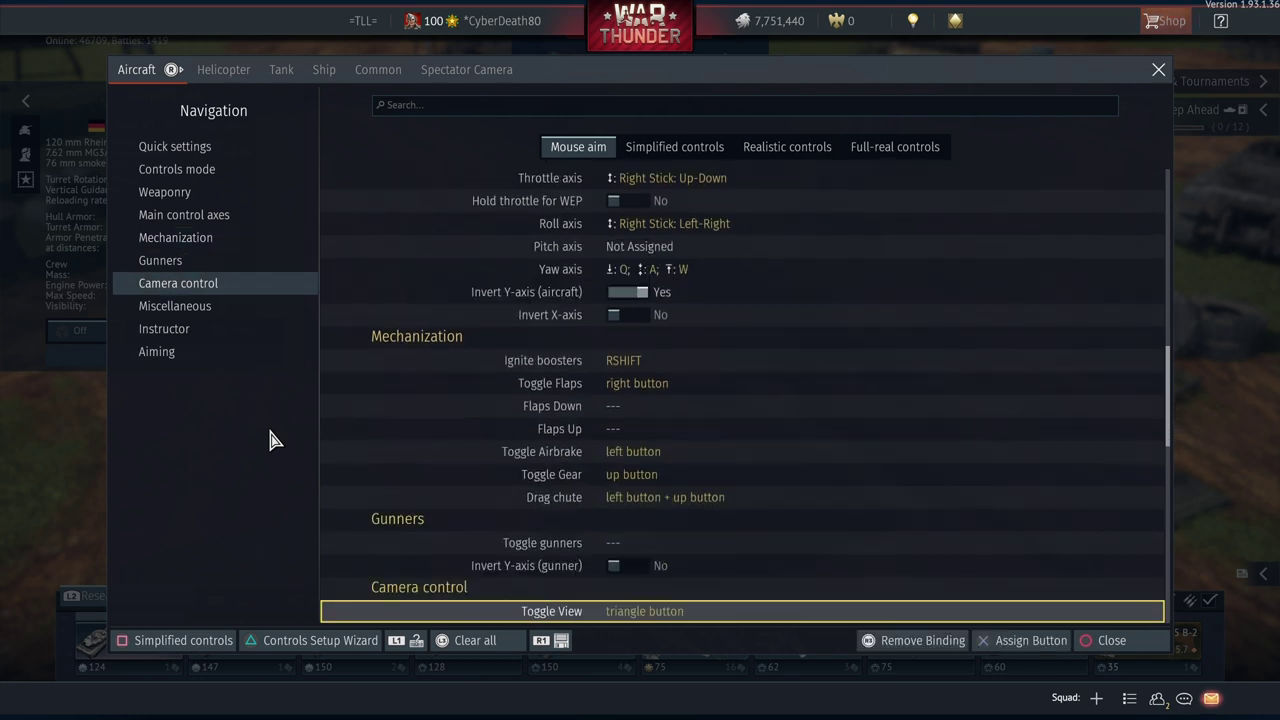
{"action": "key", "text": "Down"}
{"action": "key", "text": "Down"}
{"action": "key", "text": "Down"}
{"action": "key", "text": "Down"}
{"action": "key", "text": "Down"}
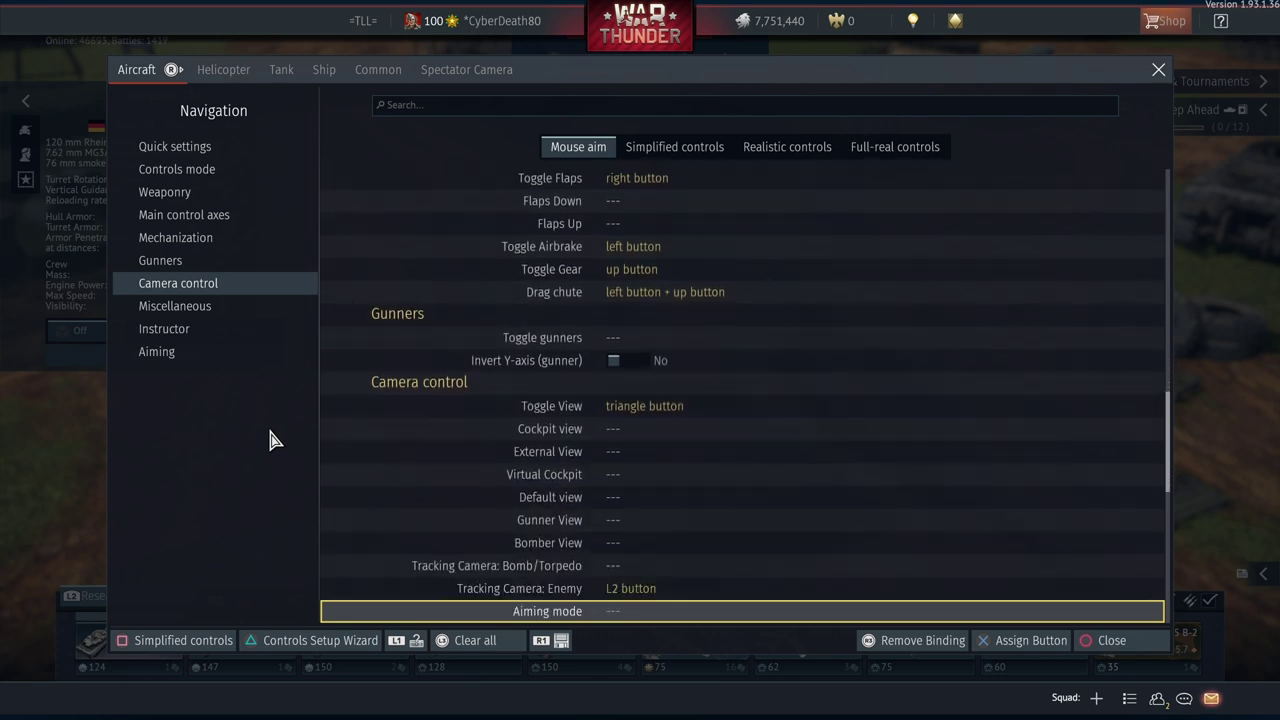
{"action": "key", "text": "Down"}
{"action": "key", "text": "Down"}
{"action": "key", "text": "Up"}
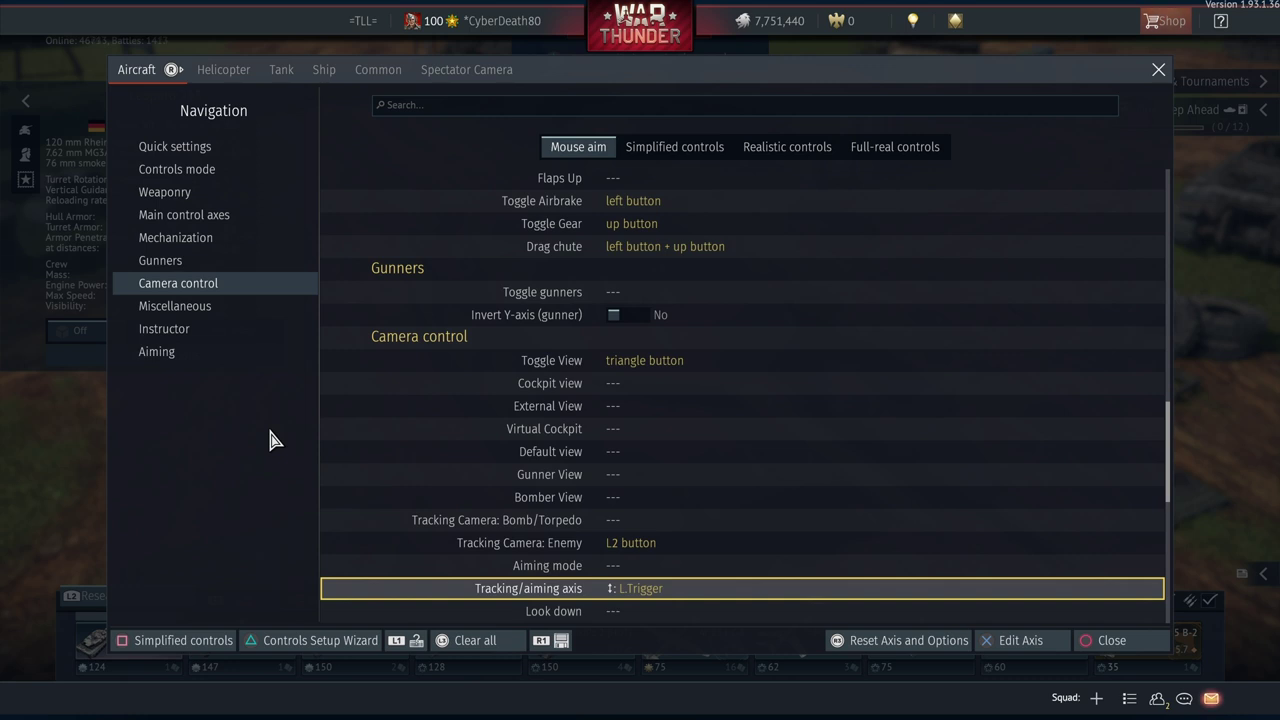
Continue past Invert camera Y-axis and View in battle - Air X/Y axes to head movement
{"action": "key", "text": "Down"}
{"action": "key", "text": "Down"}
{"action": "key", "text": "Down"}
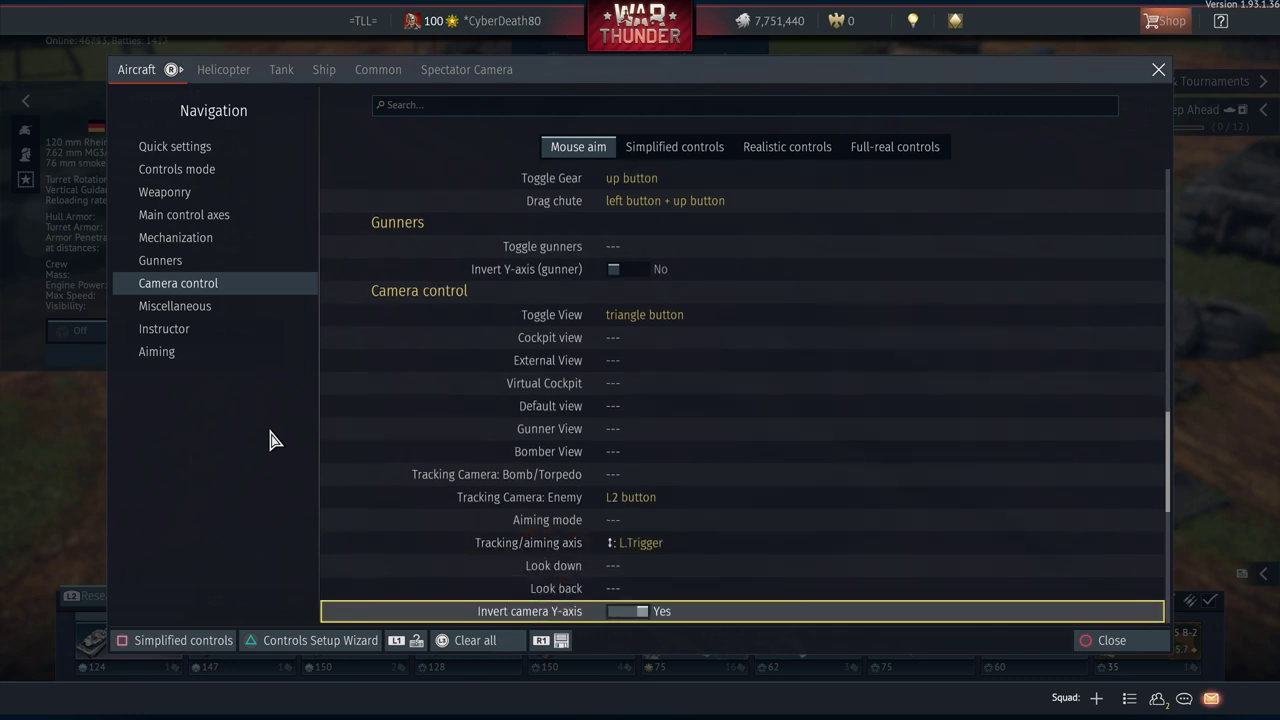
{"action": "key", "text": "Down"}
{"action": "key", "text": "Down"}
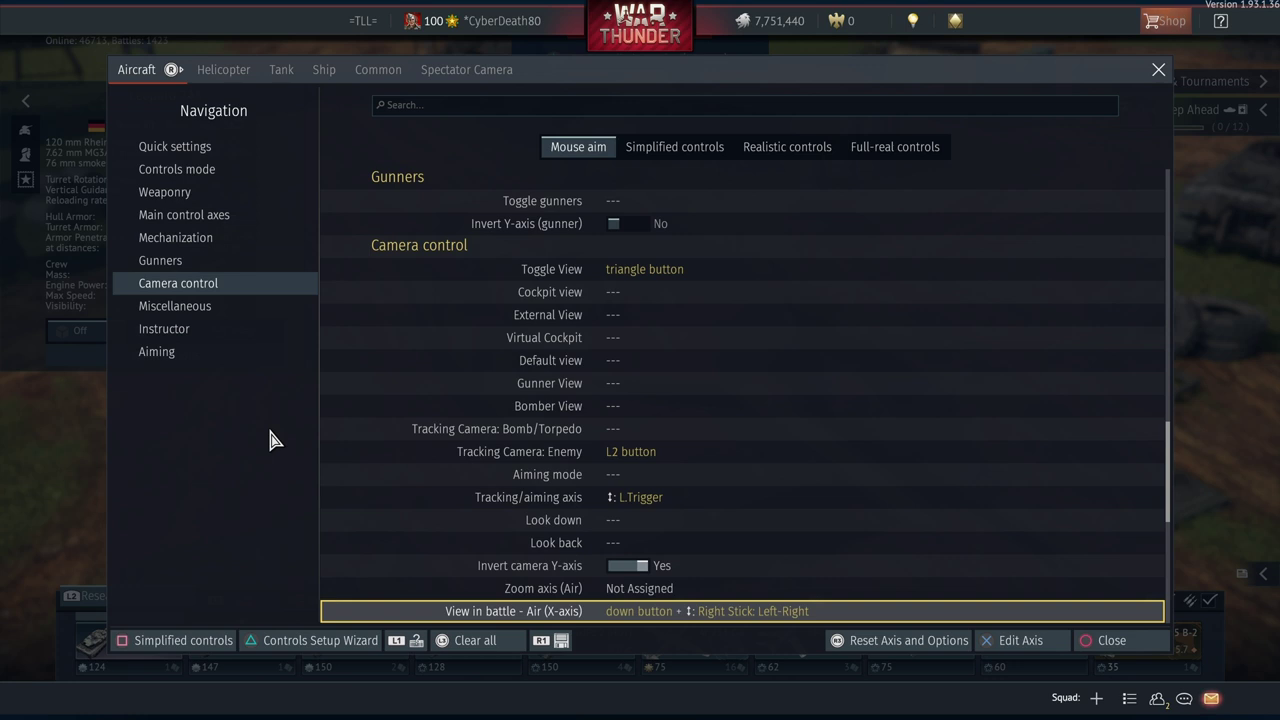
{"action": "key", "text": "Down"}
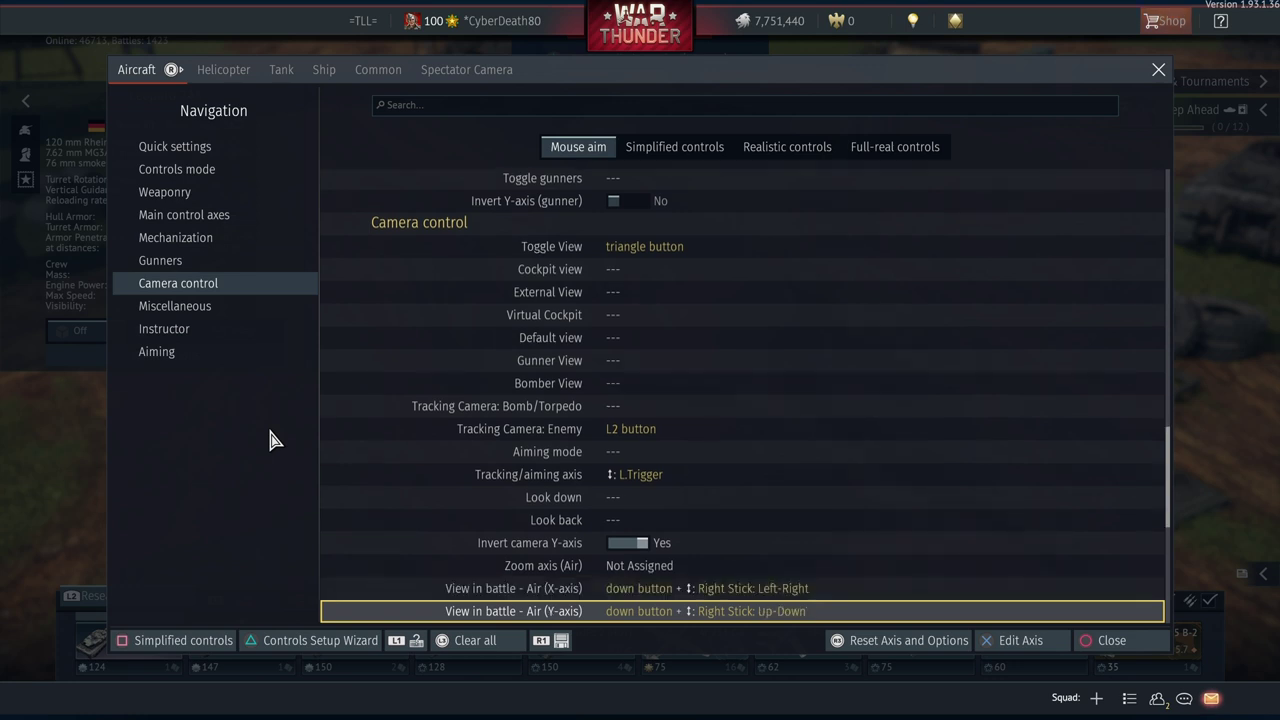
{"action": "key", "text": "Down"}
{"action": "key", "text": "Down"}
{"action": "key", "text": "Down"}
{"action": "key", "text": "Down"}
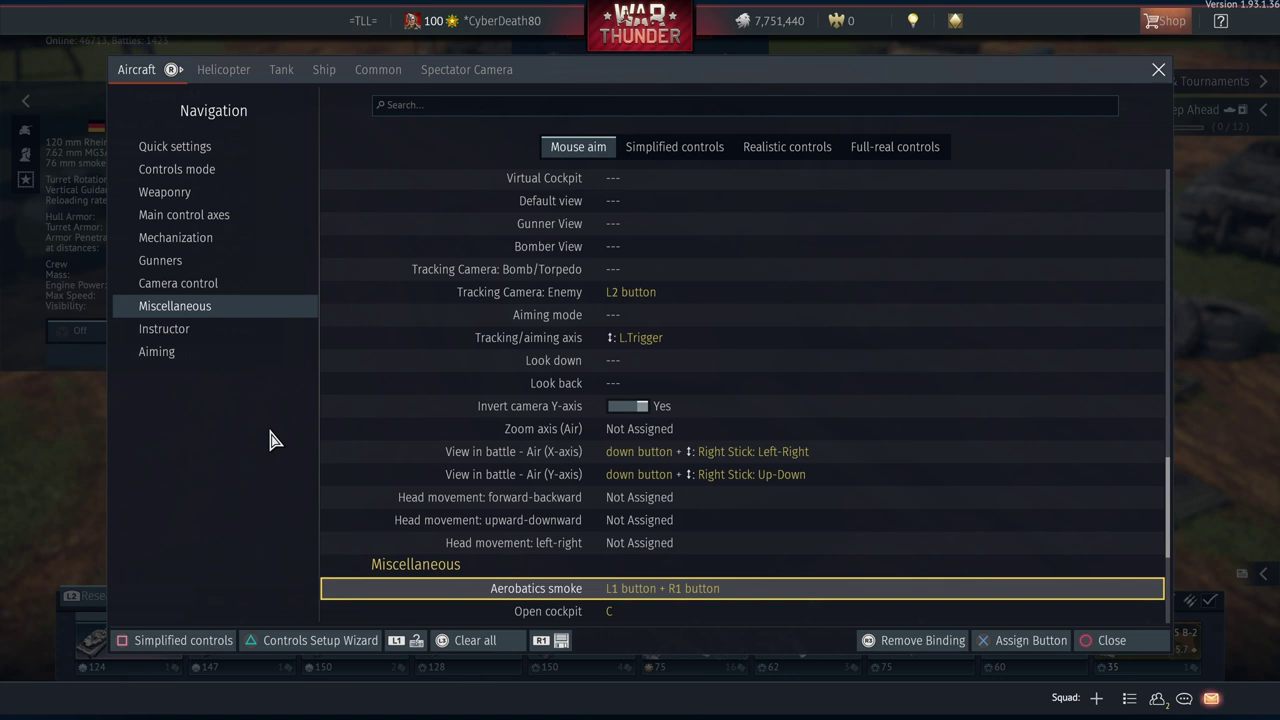
Review aircraft Open cockpit, Cockpit lighting, landing gear and Aiming rows, then switch to Helicopter controls
{"action": "key", "text": "Down"}
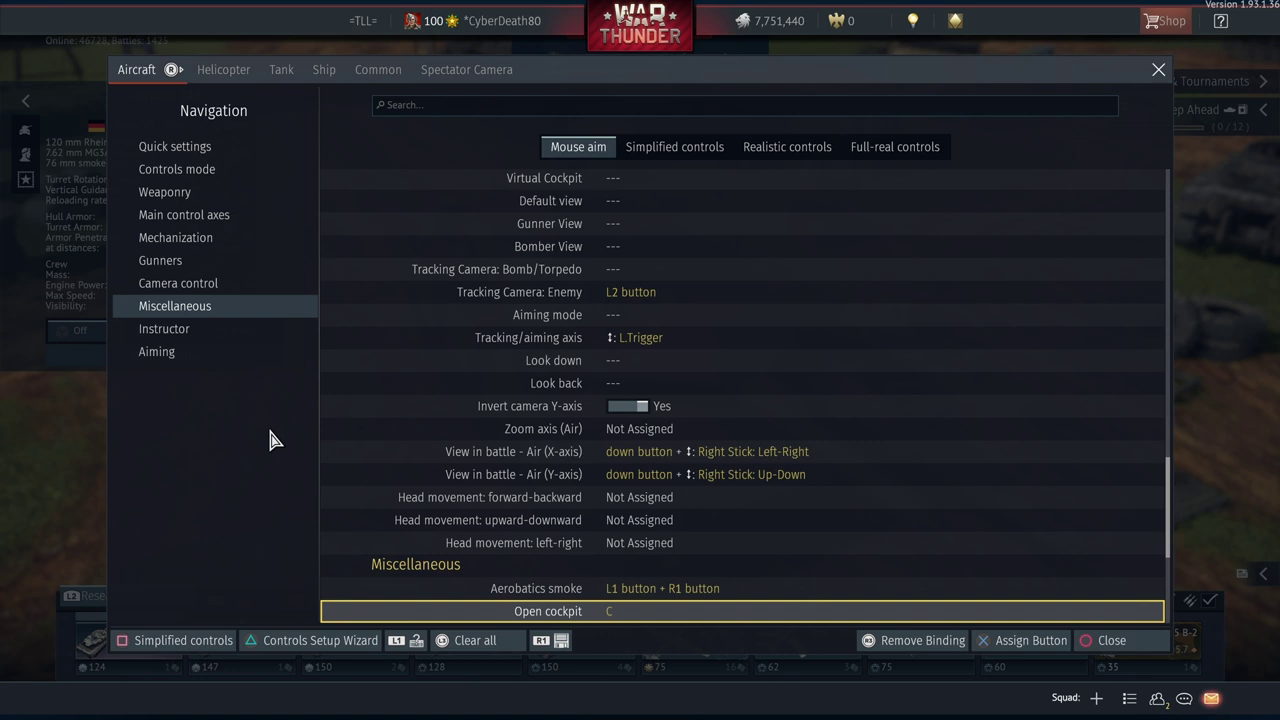
{"action": "key", "text": "Down"}
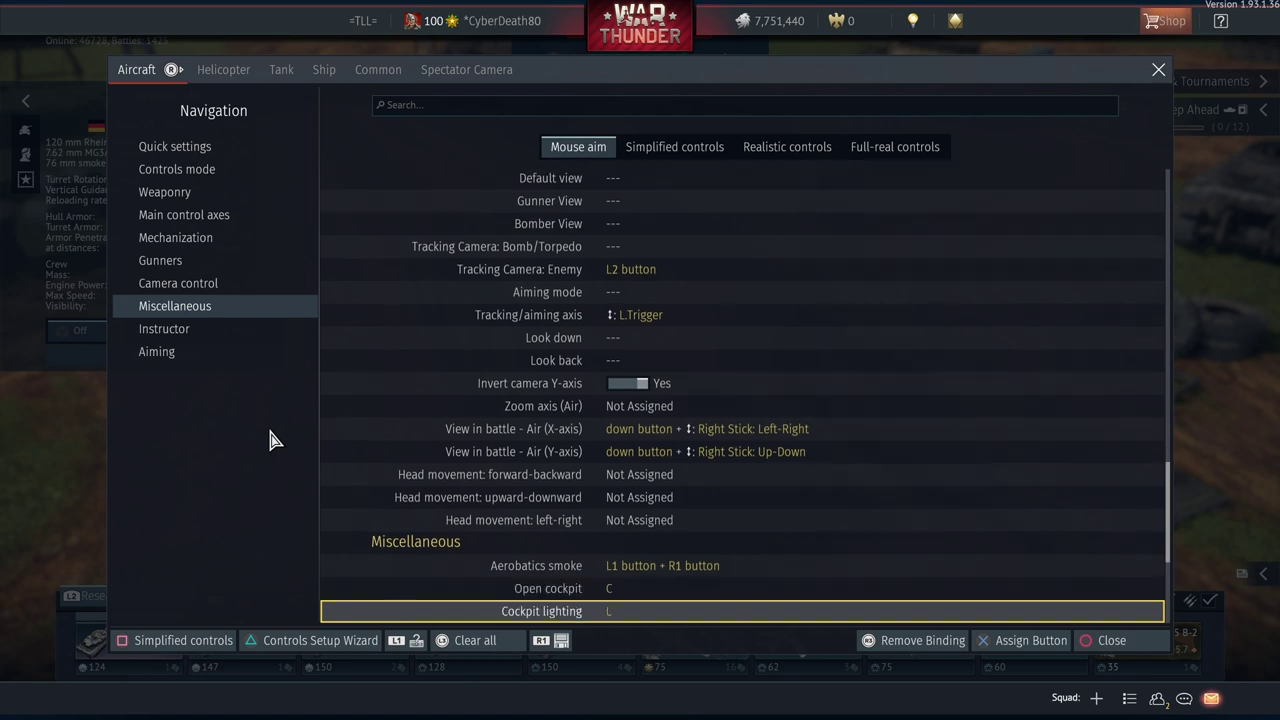
{"action": "key", "text": "Down"}
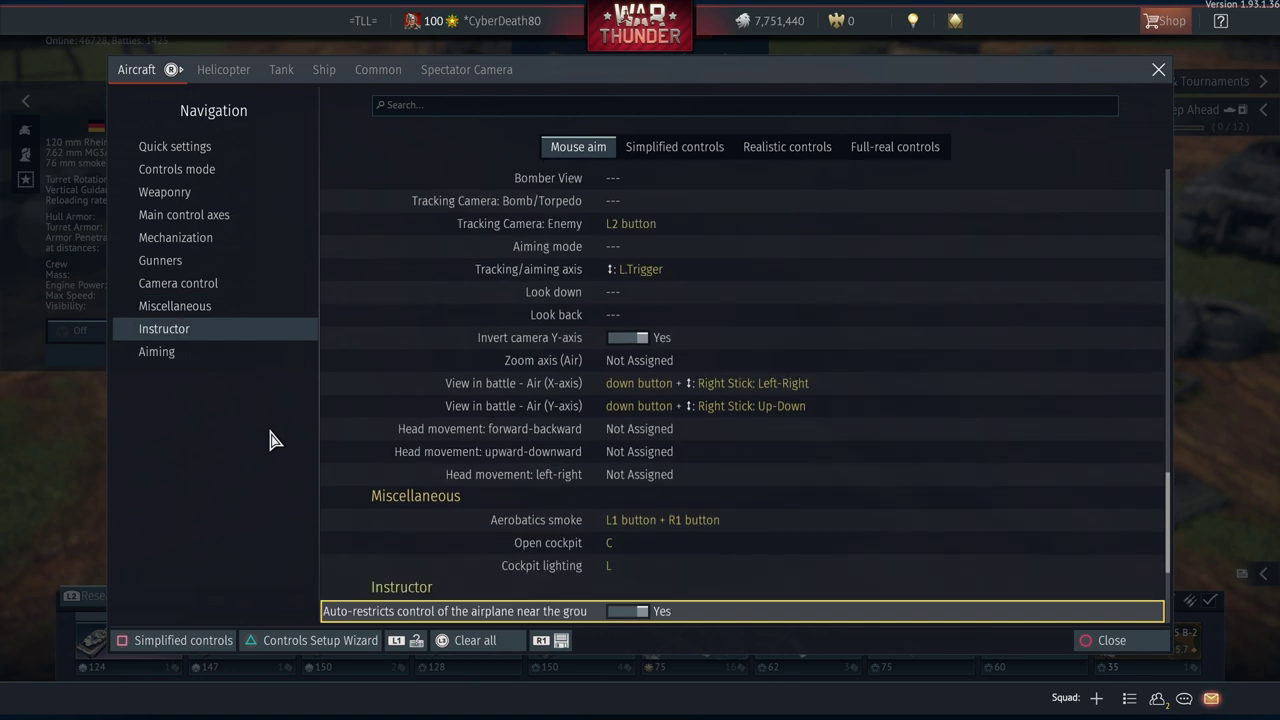
{"action": "key", "text": "Down"}
{"action": "key", "text": "Down"}
{"action": "key", "text": "Down"}
{"action": "key", "text": "Down"}
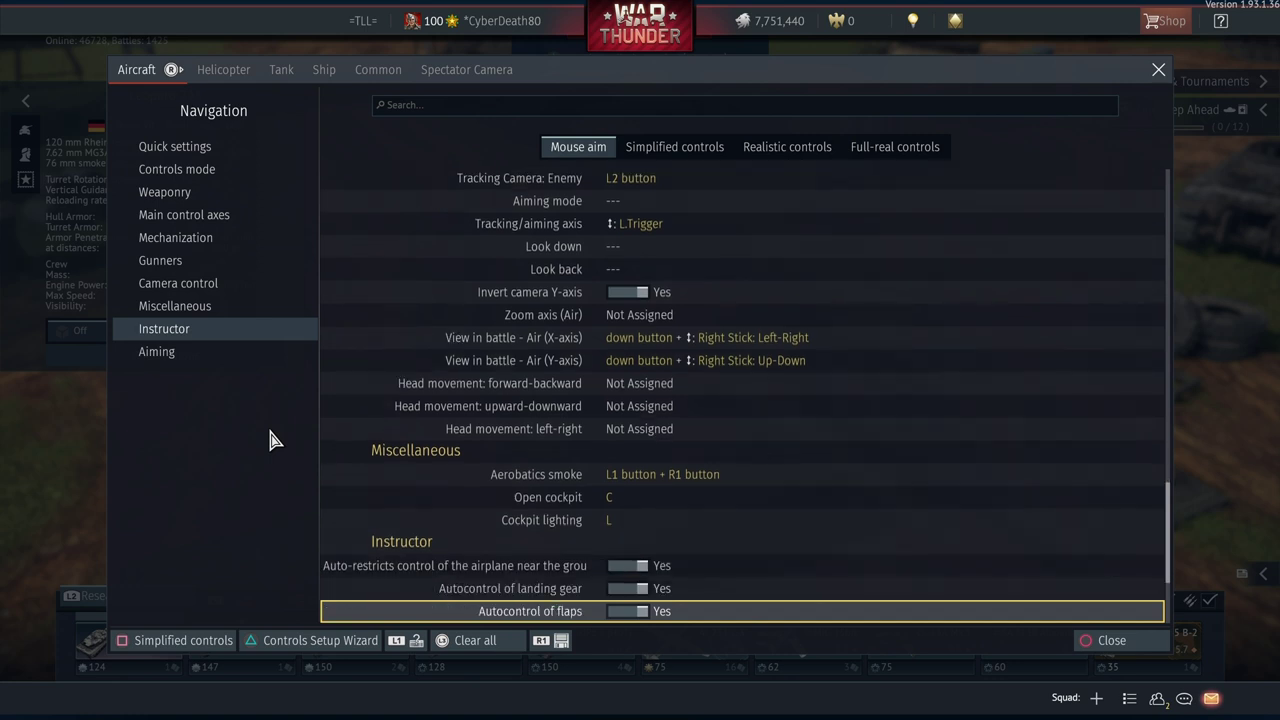
{"action": "key", "text": "Down"}
{"action": "key", "text": "Down"}
{"action": "key", "text": "Down"}
{"action": "key", "text": "Down"}
{"action": "key", "text": "Down"}
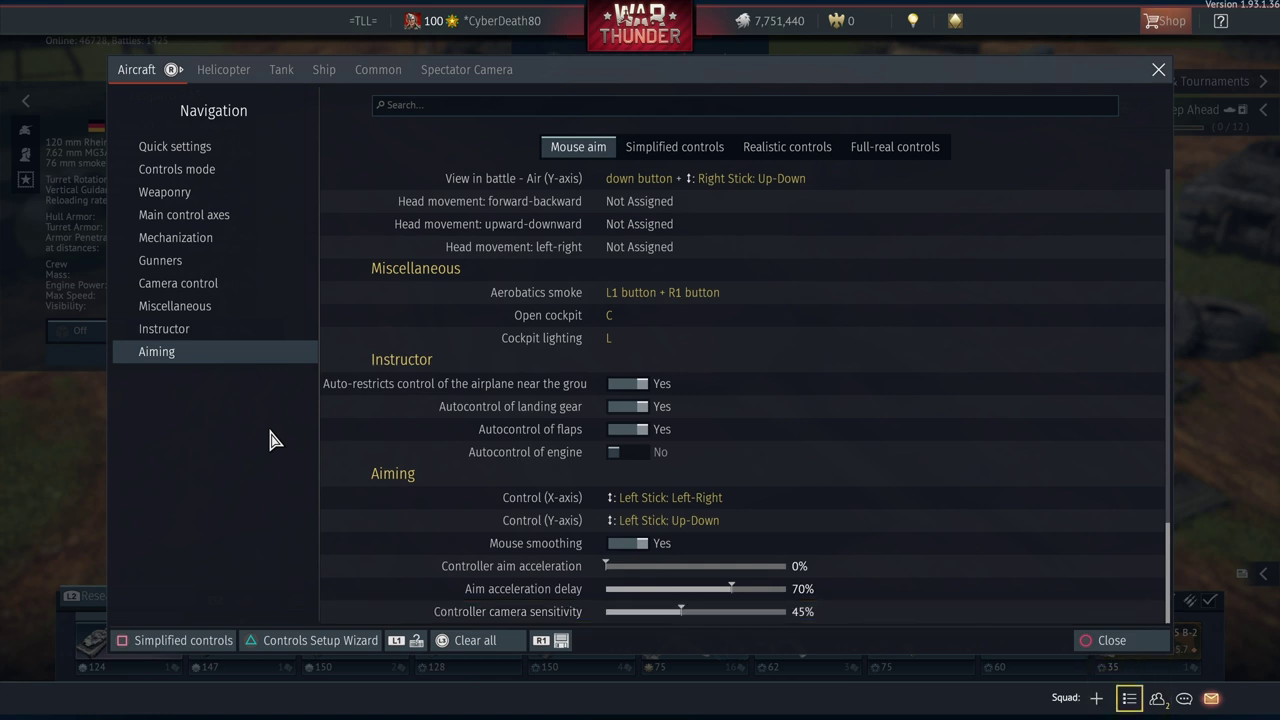
{"action": "key", "text": "Up"}
{"action": "key", "text": "Up"}
{"action": "key", "text": "Up"}
{"action": "key", "text": "Up"}
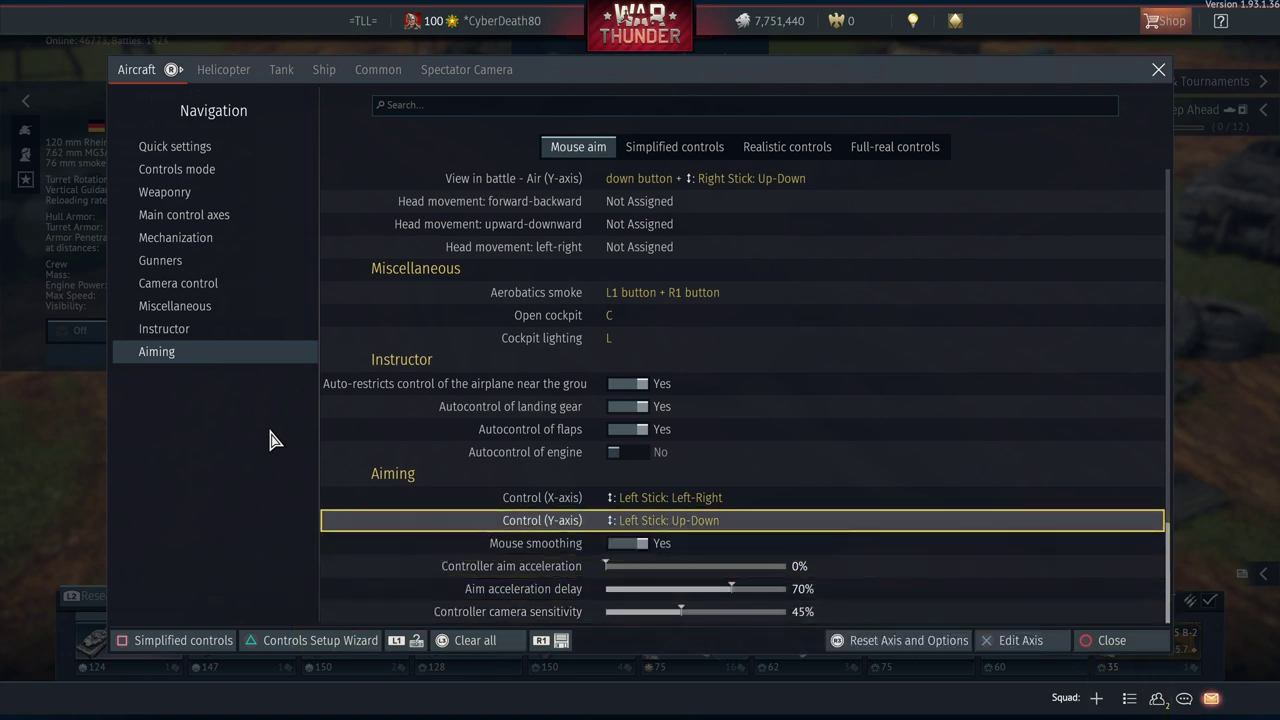
{"action": "key", "text": "e"}
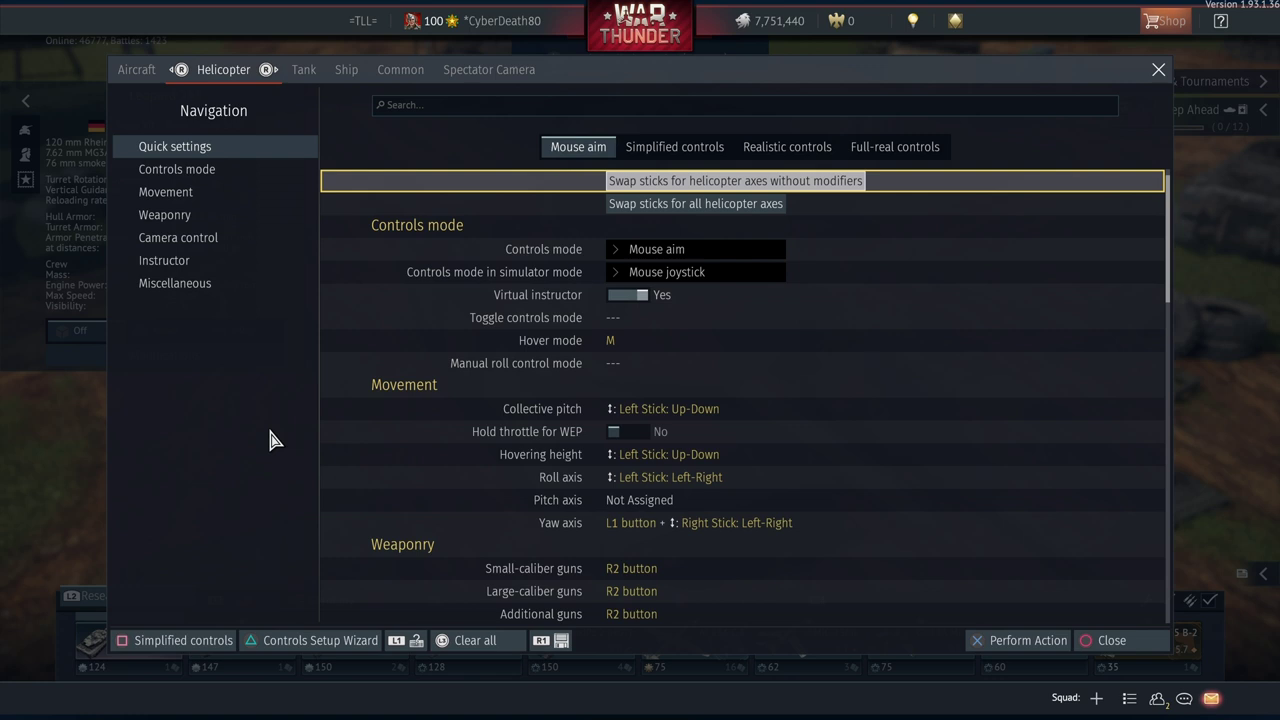
Review helicopter Controls mode, stick swap, Virtual instructor and Pitch axis rows down into Weaponry
{"action": "key", "text": "Down"}
{"action": "key", "text": "Down"}
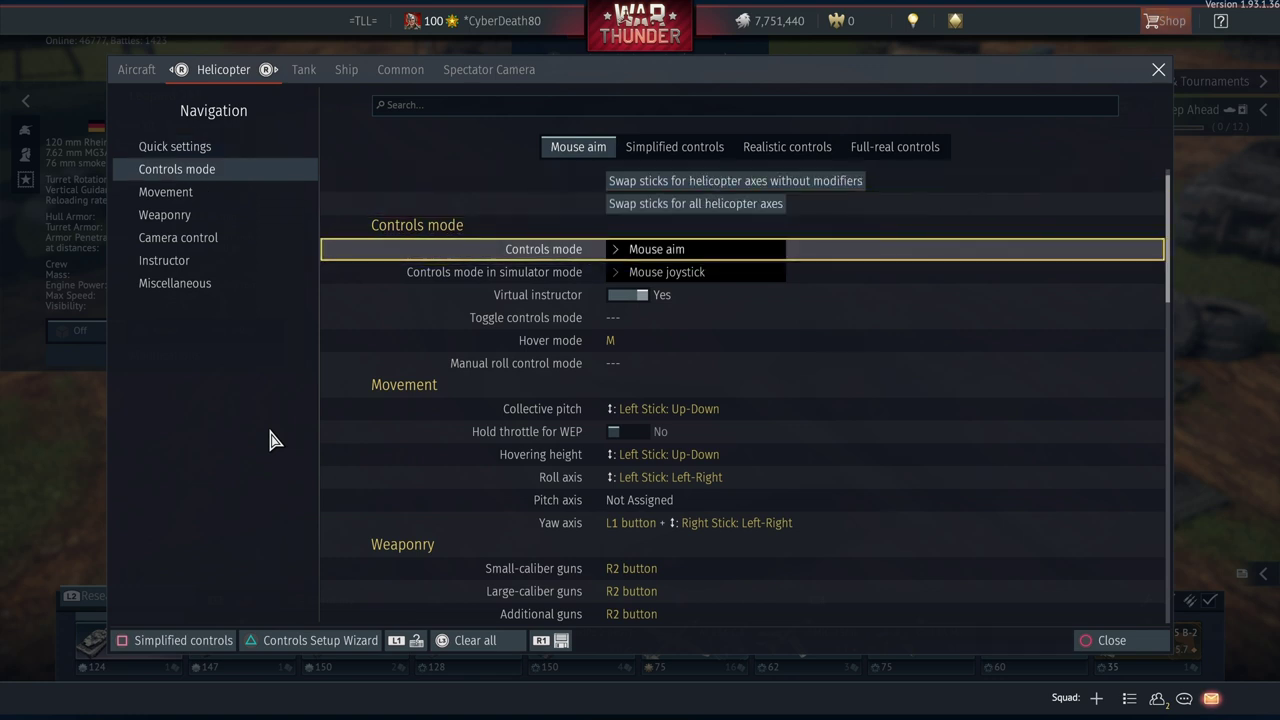
{"action": "key", "text": "Up"}
{"action": "key", "text": "Down"}
{"action": "key", "text": "Down"}
{"action": "key", "text": "Down"}
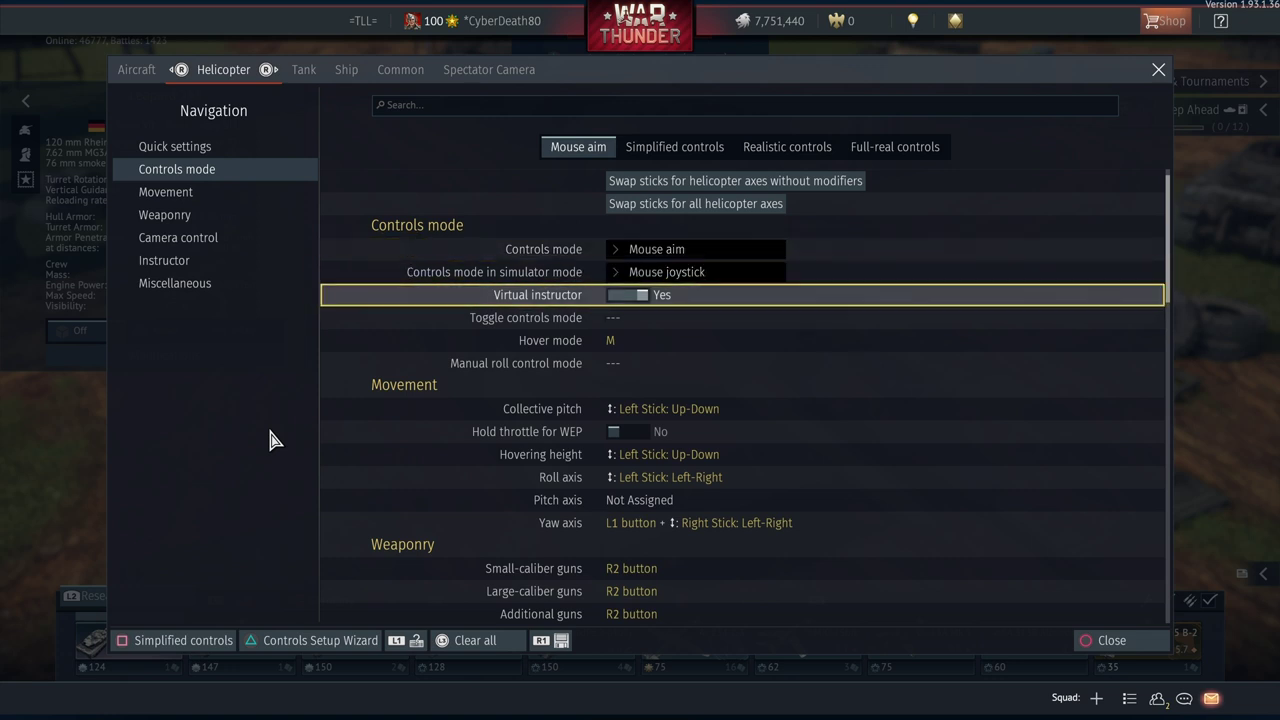
{"action": "key", "text": "Up"}
{"action": "key", "text": "Up"}
{"action": "key", "text": "Down"}
{"action": "key", "text": "Down"}
{"action": "key", "text": "Down"}
{"action": "key", "text": "Down"}
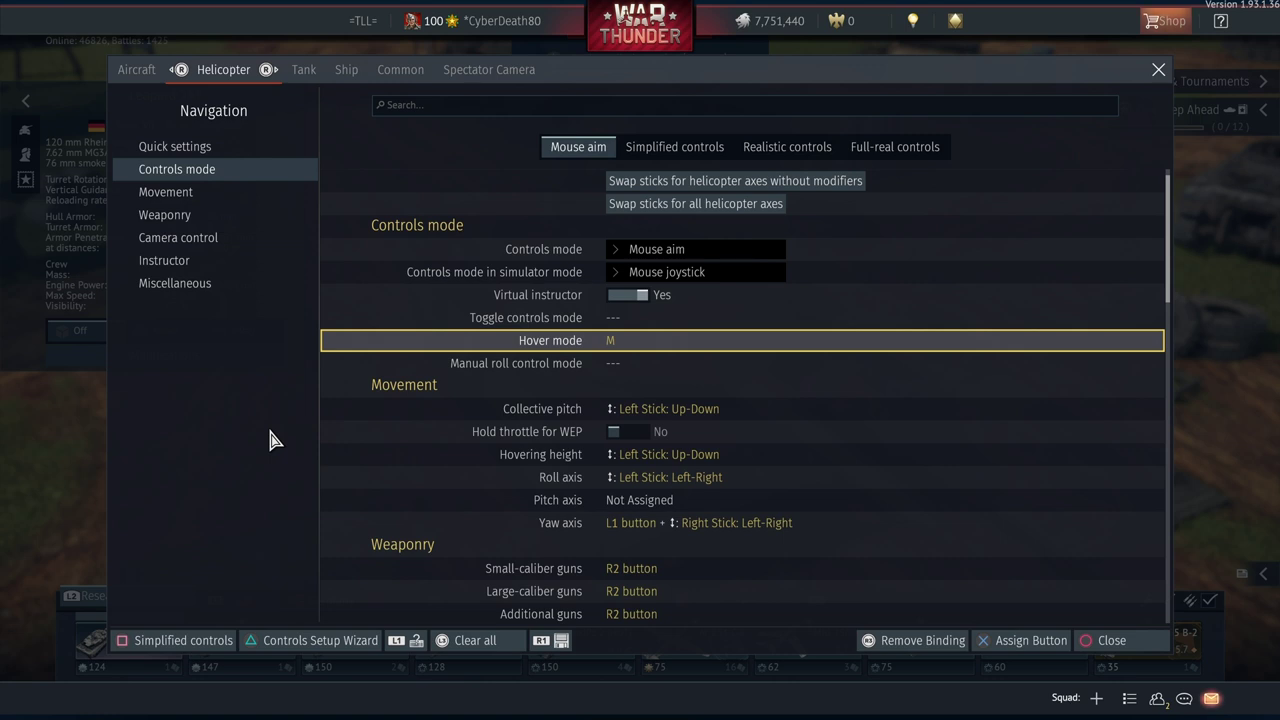
{"action": "key", "text": "Down"}
{"action": "key", "text": "Down"}
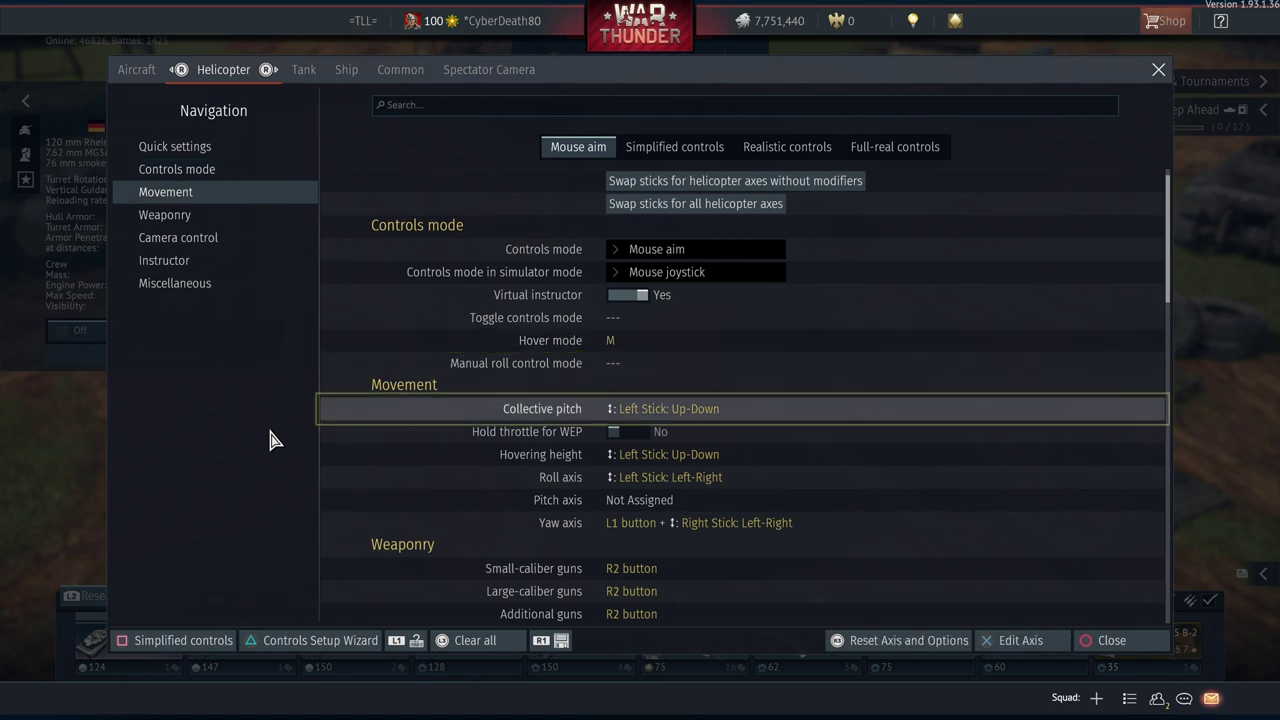
{"action": "key", "text": "Down"}
{"action": "key", "text": "Down"}
{"action": "key", "text": "Down"}
{"action": "key", "text": "Down"}
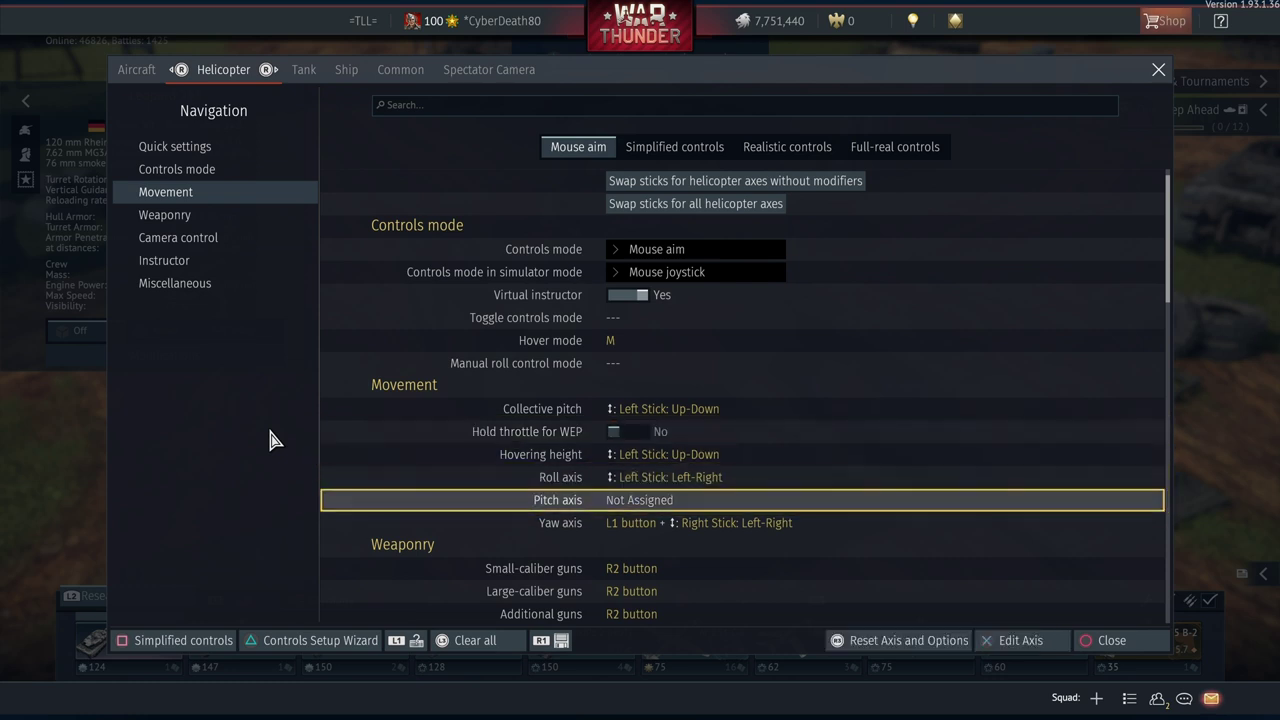
{"action": "key", "text": "Down"}
{"action": "key", "text": "Down"}
{"action": "key", "text": "Down"}
{"action": "key", "text": "Down"}
{"action": "key", "text": "Down"}
{"action": "key", "text": "Down"}
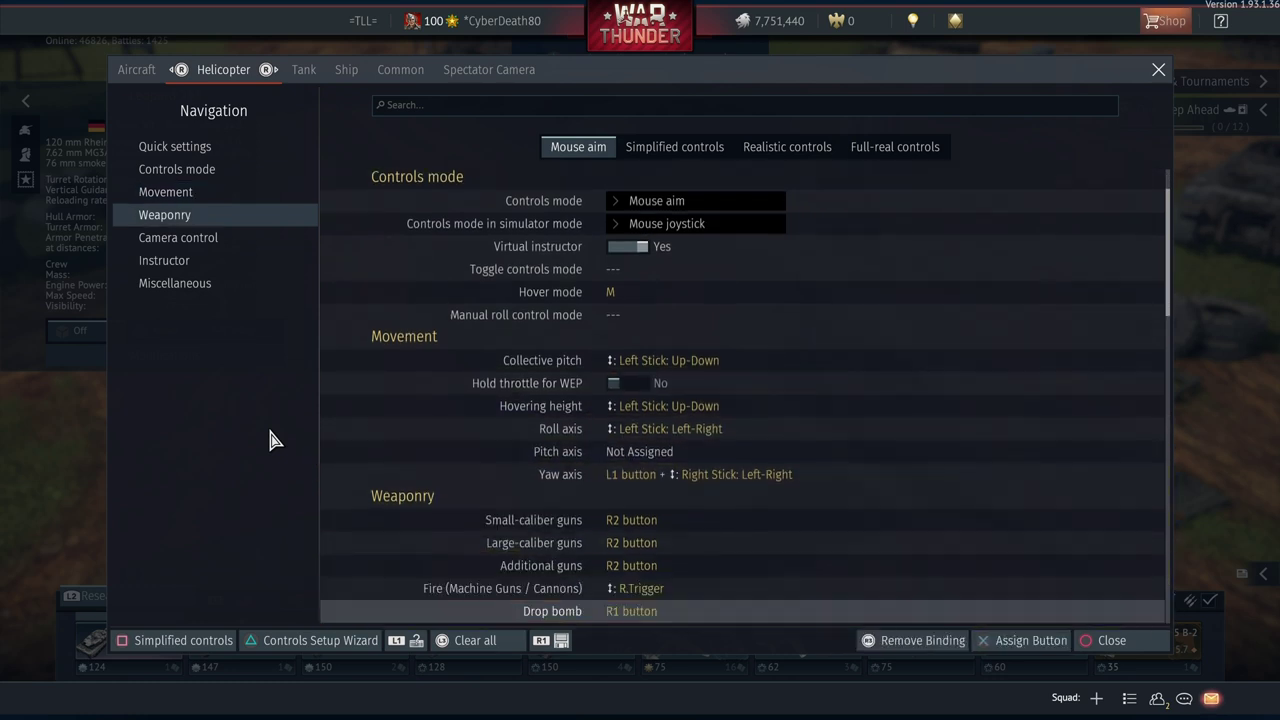
Review helicopter Small-caliber guns, Additional guns, Fire (Machine Guns / Cannons) and Drop bomb bindings
{"action": "key", "text": "Down"}
{"action": "key", "text": "Up"}
{"action": "key", "text": "Up"}
{"action": "key", "text": "Up"}
{"action": "key", "text": "Up"}
{"action": "key", "text": "Up"}
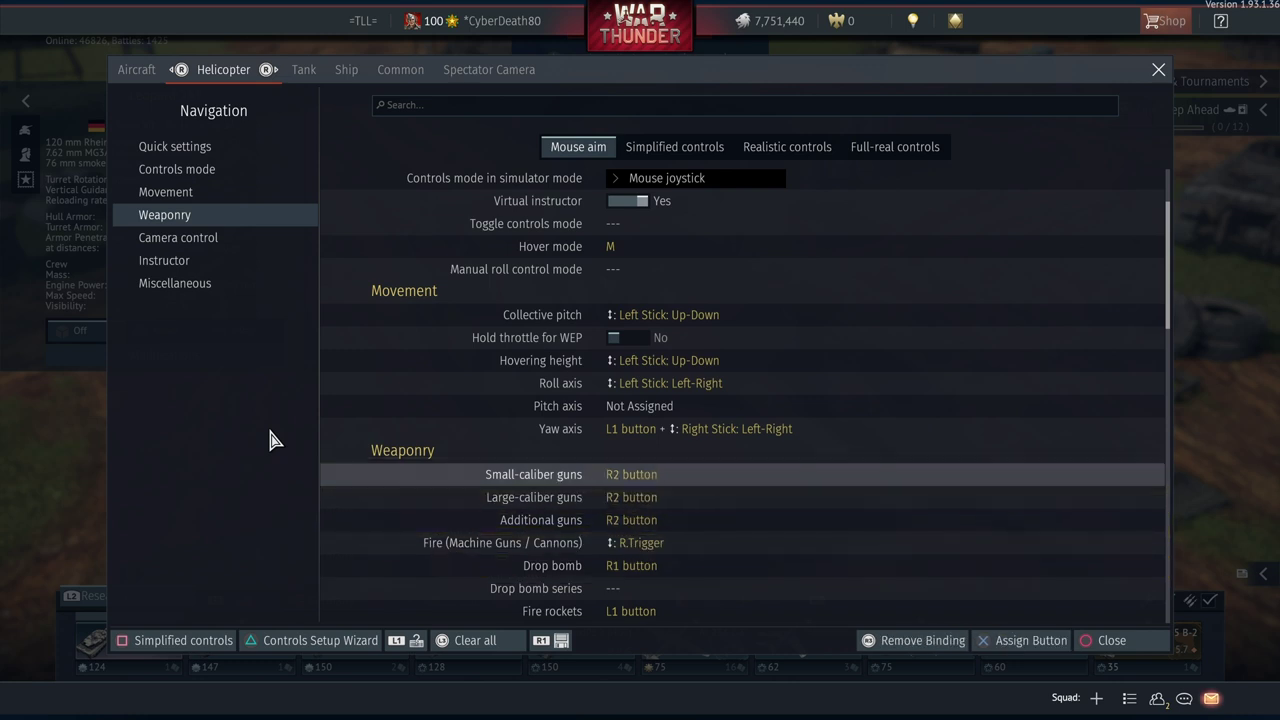
{"action": "key", "text": "Down"}
{"action": "key", "text": "Down"}
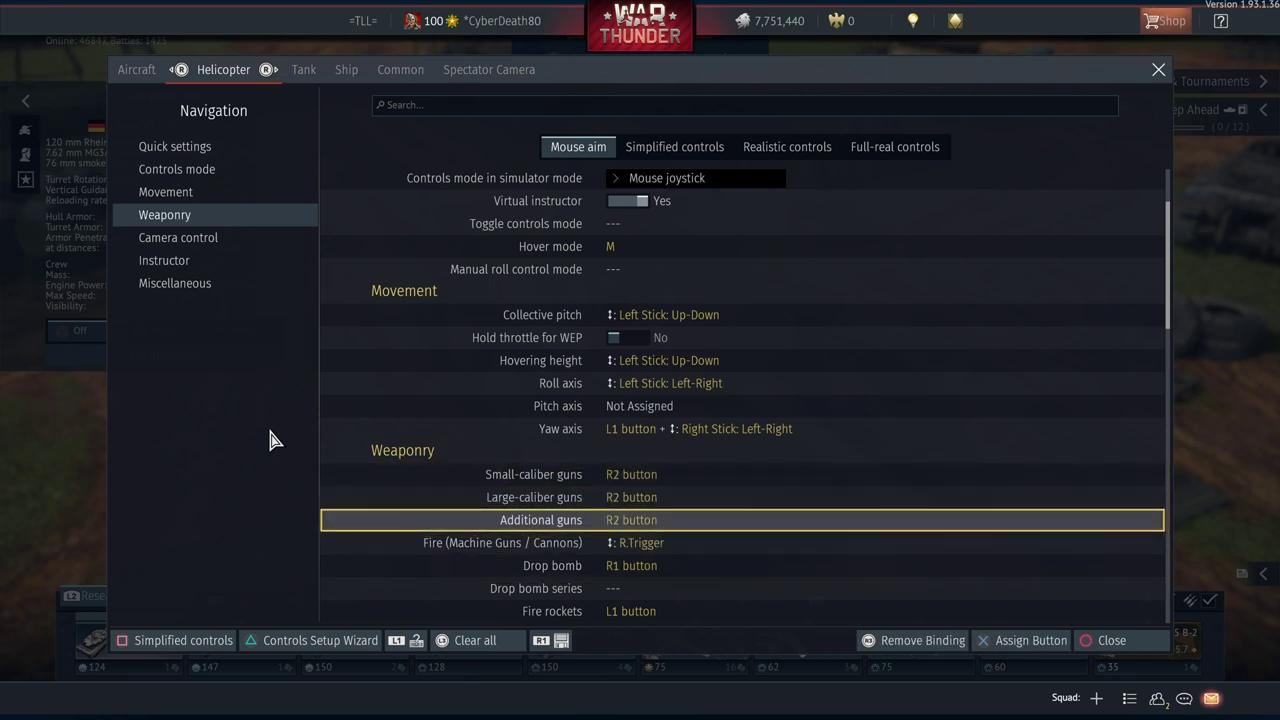
{"action": "key", "text": "Up"}
{"action": "key", "text": "Up"}
{"action": "key", "text": "Down"}
{"action": "key", "text": "Down"}
{"action": "key", "text": "Down"}
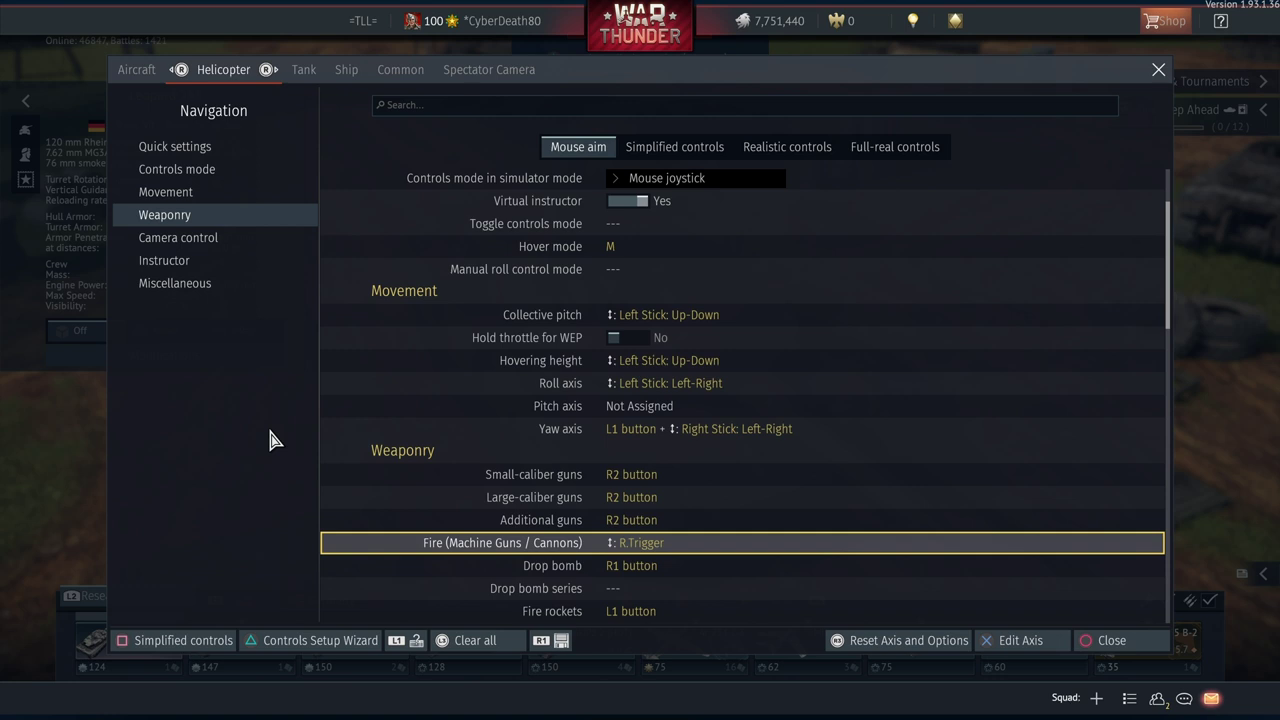
{"action": "key", "text": "Down"}
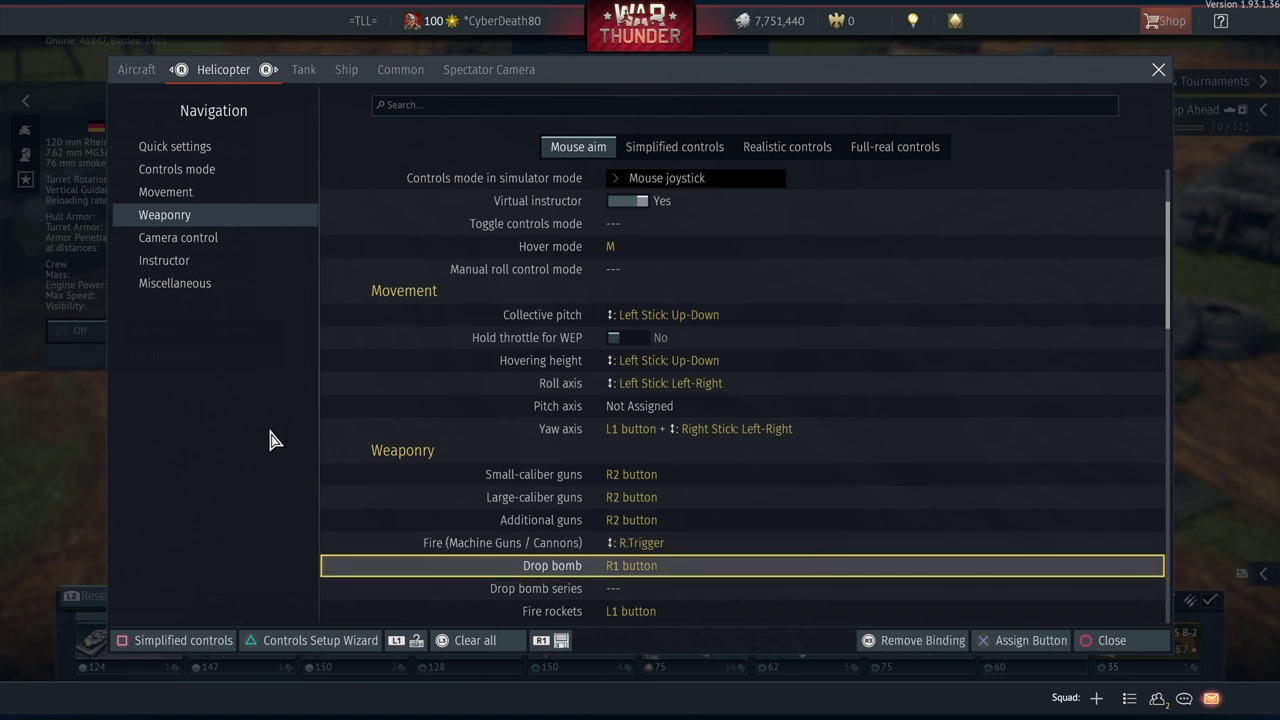
Check Fire rockets, then begin assigning a key to the unbound Fire rocket salvo
{"action": "key", "text": "Down"}
{"action": "key", "text": "Down"}
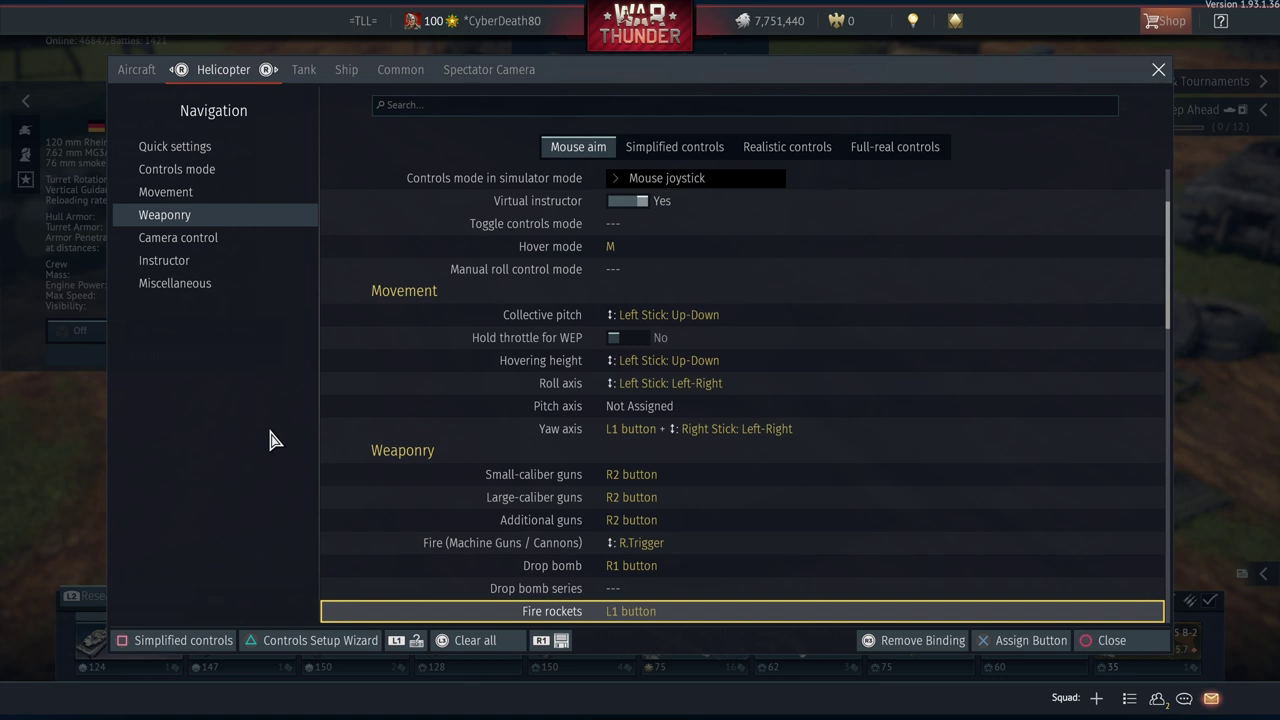
{"action": "key", "text": "Down"}
{"action": "key", "text": "Up"}
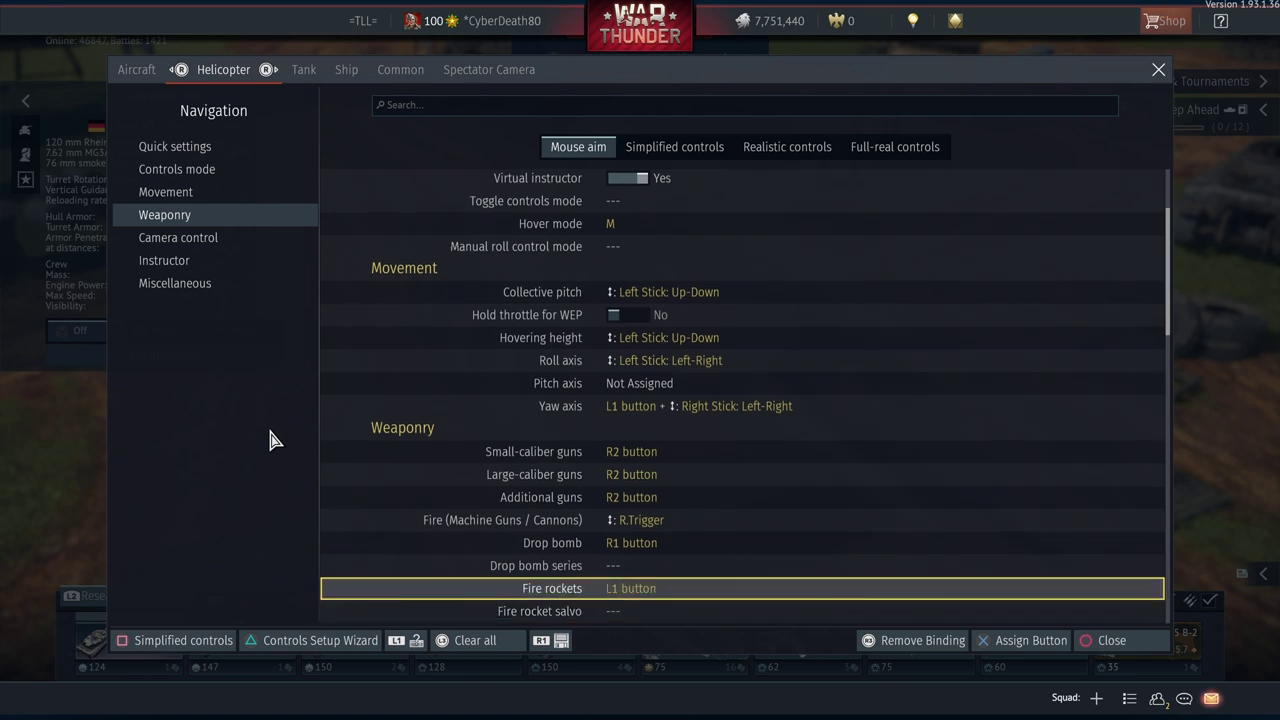
{"action": "key", "text": "Down"}
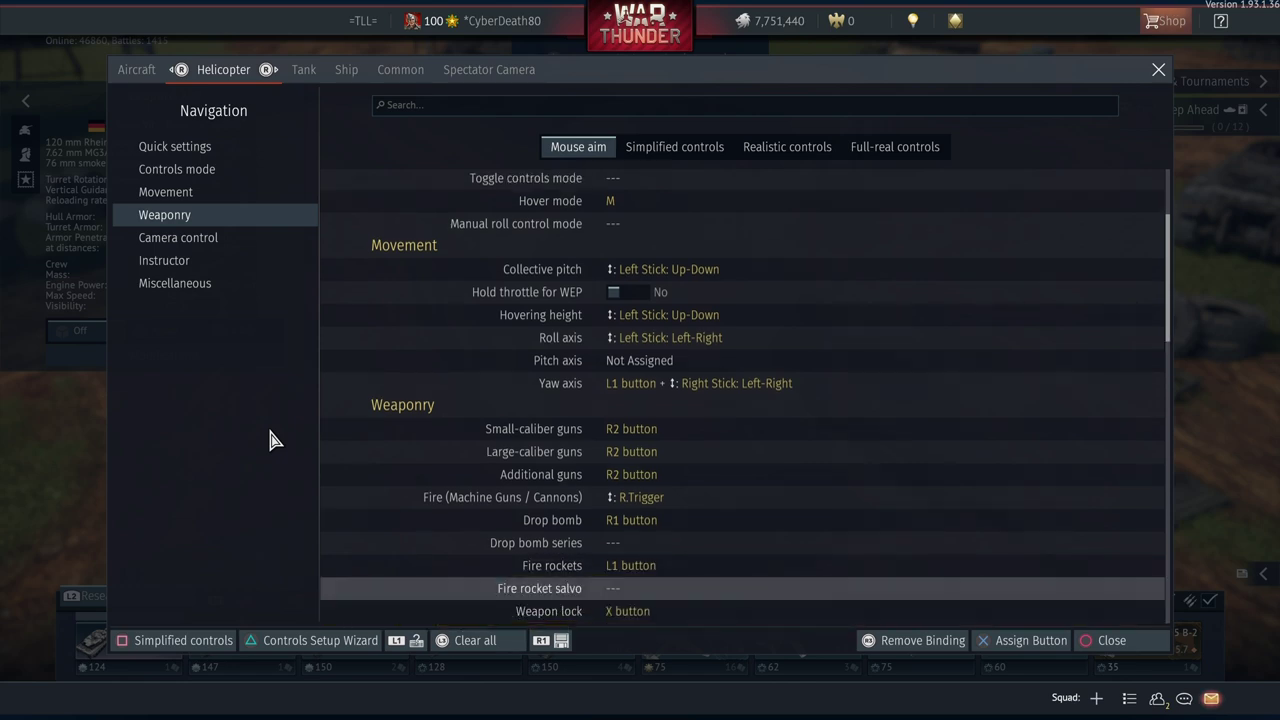
{"action": "key", "text": "Return"}
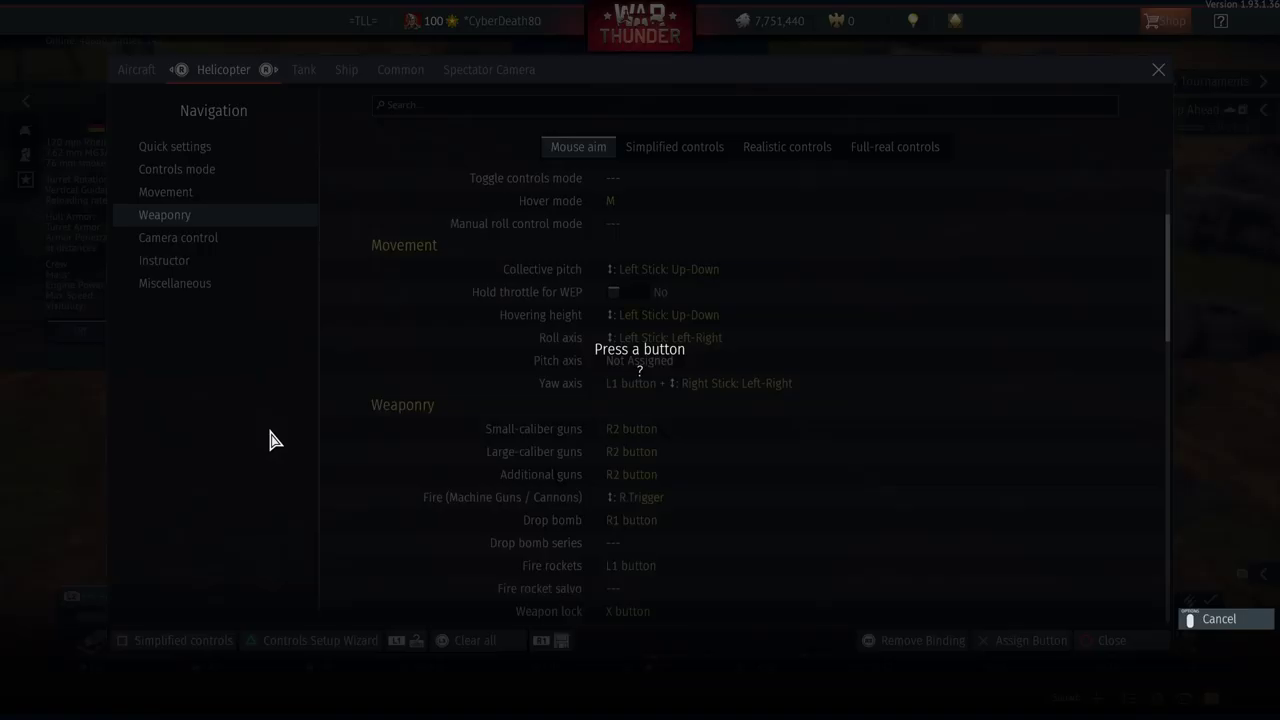
Bind Fire rocket salvo to S and move past Weapon lock and Laser Designator to the flares rows
{"action": "key", "text": "s"}
{"action": "key", "text": "Down"}
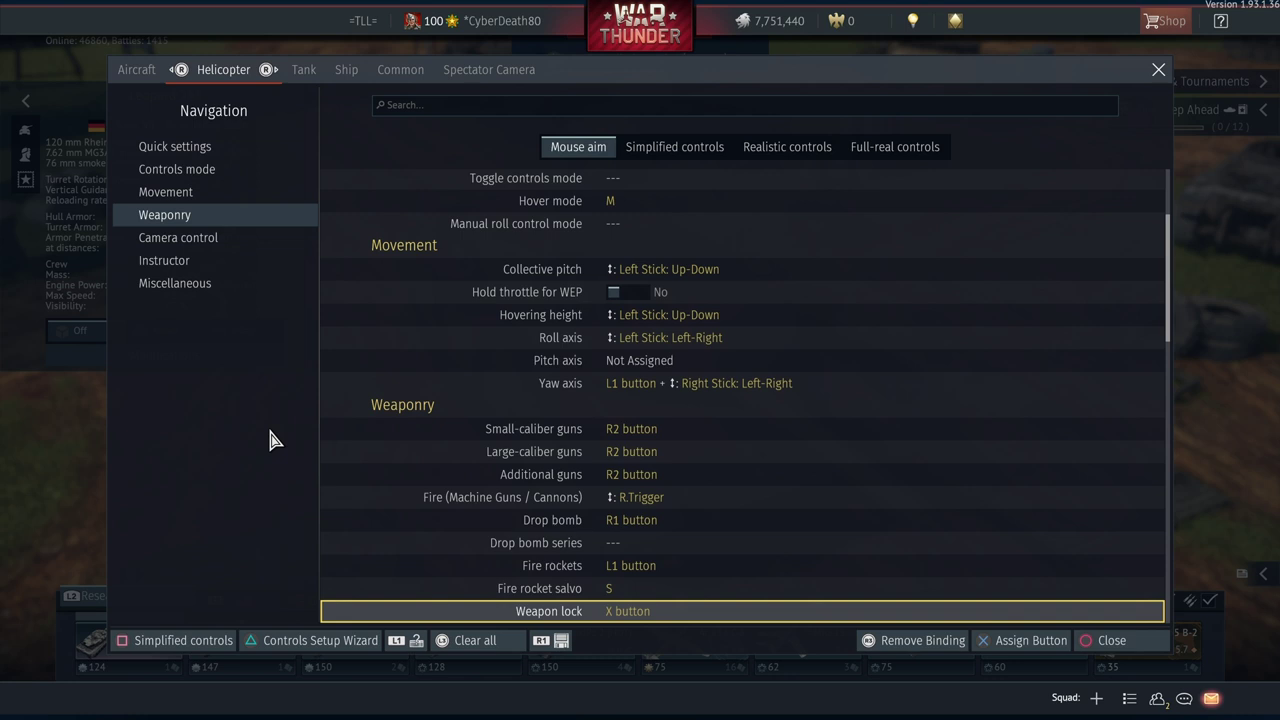
{"action": "key", "text": "Down"}
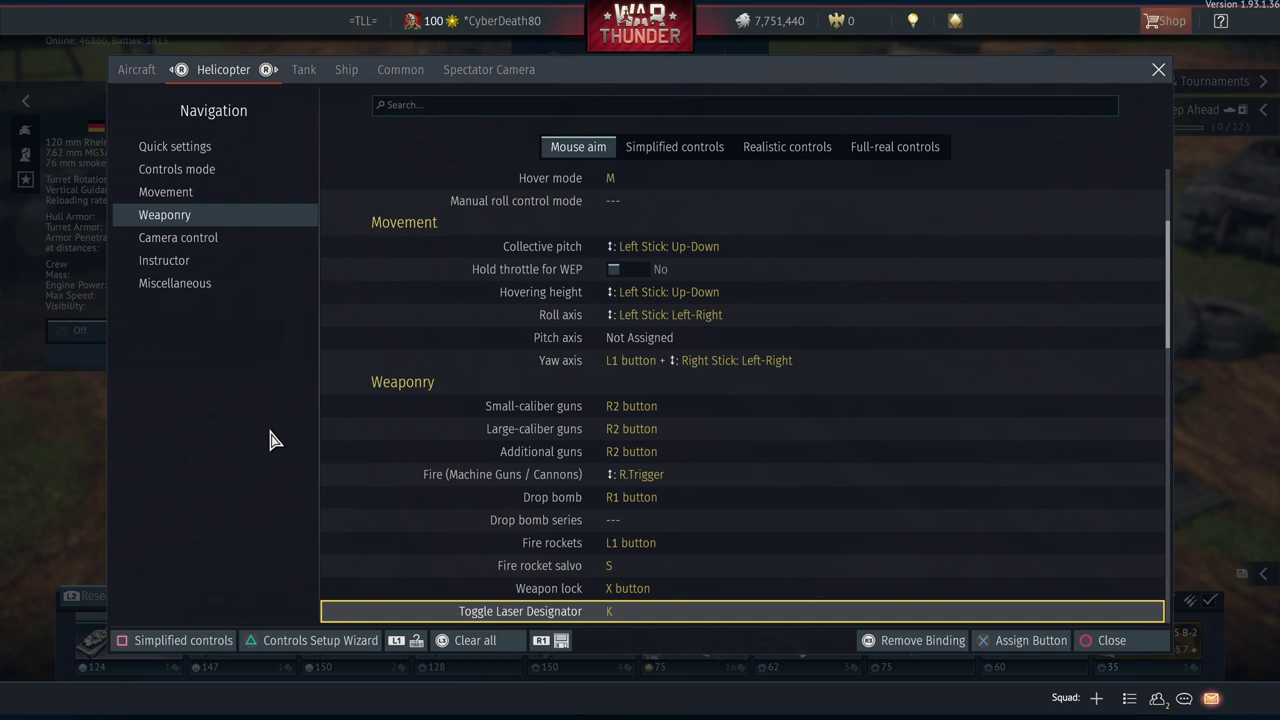
{"action": "key", "text": "Down"}
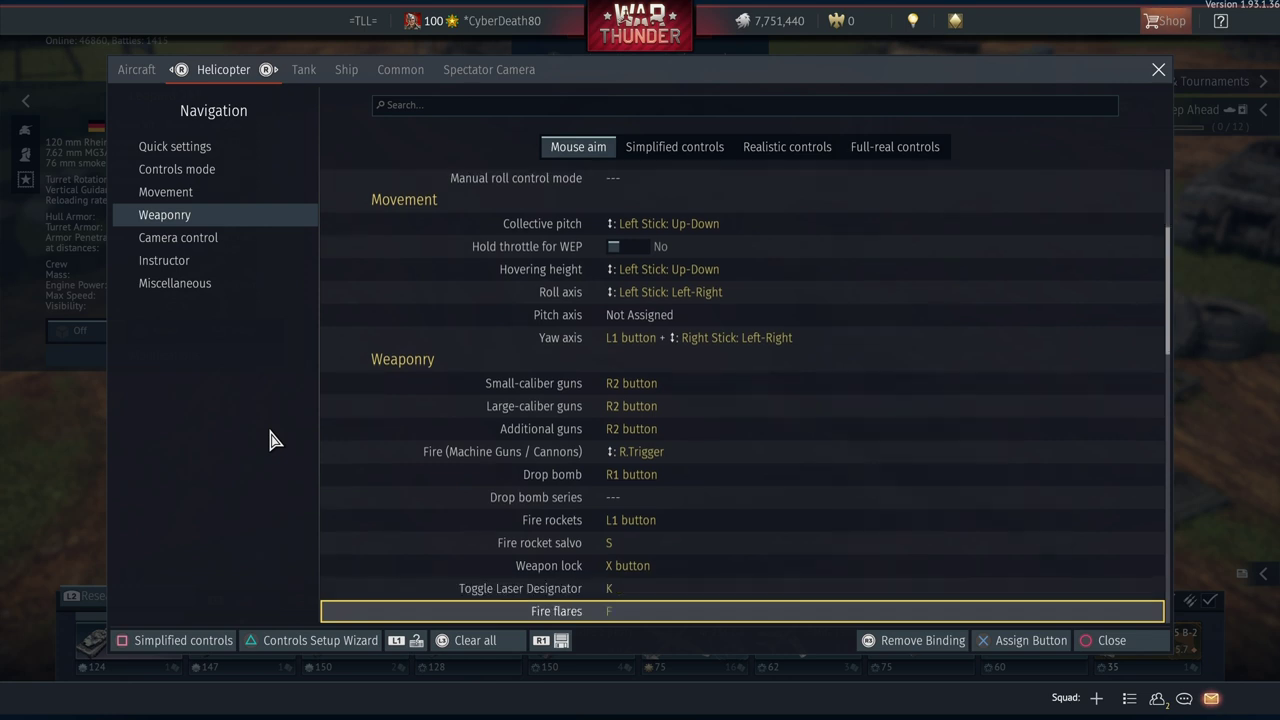
{"action": "key", "text": "Down"}
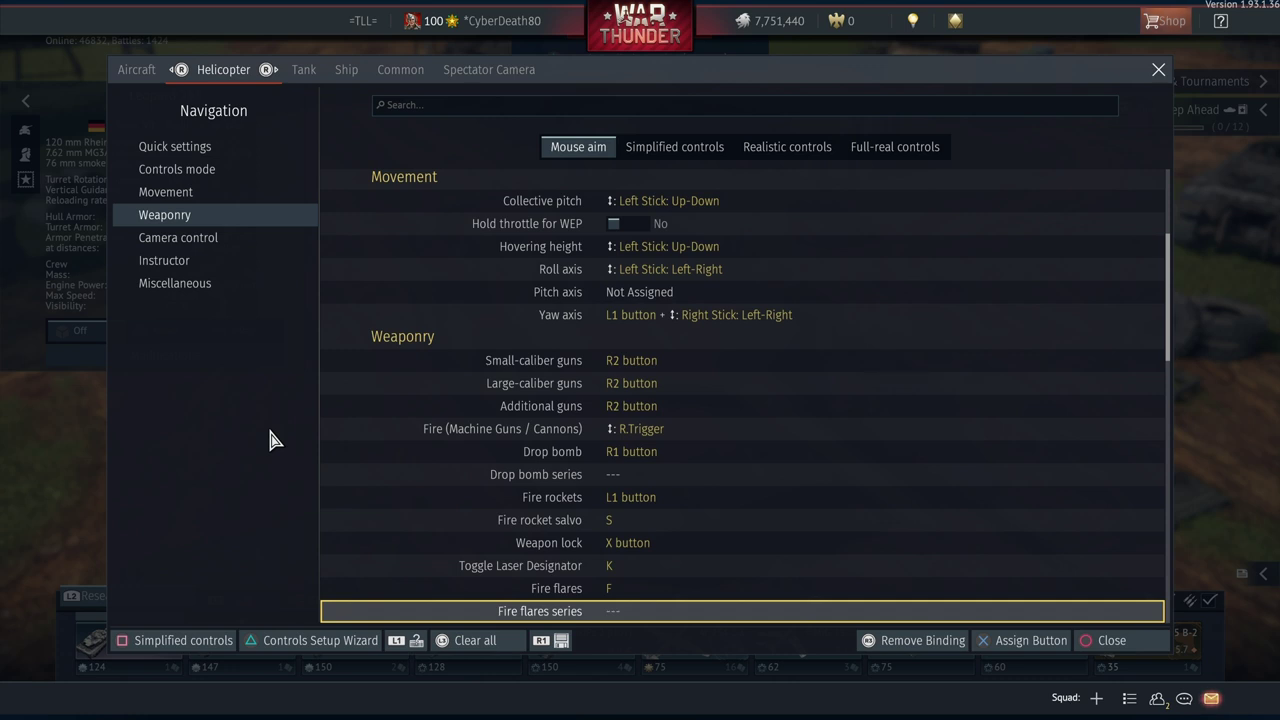
Add F to Fire flares series, sharing it with Fire flares
{"action": "key", "text": "Return"}
{"action": "key", "text": "f"}
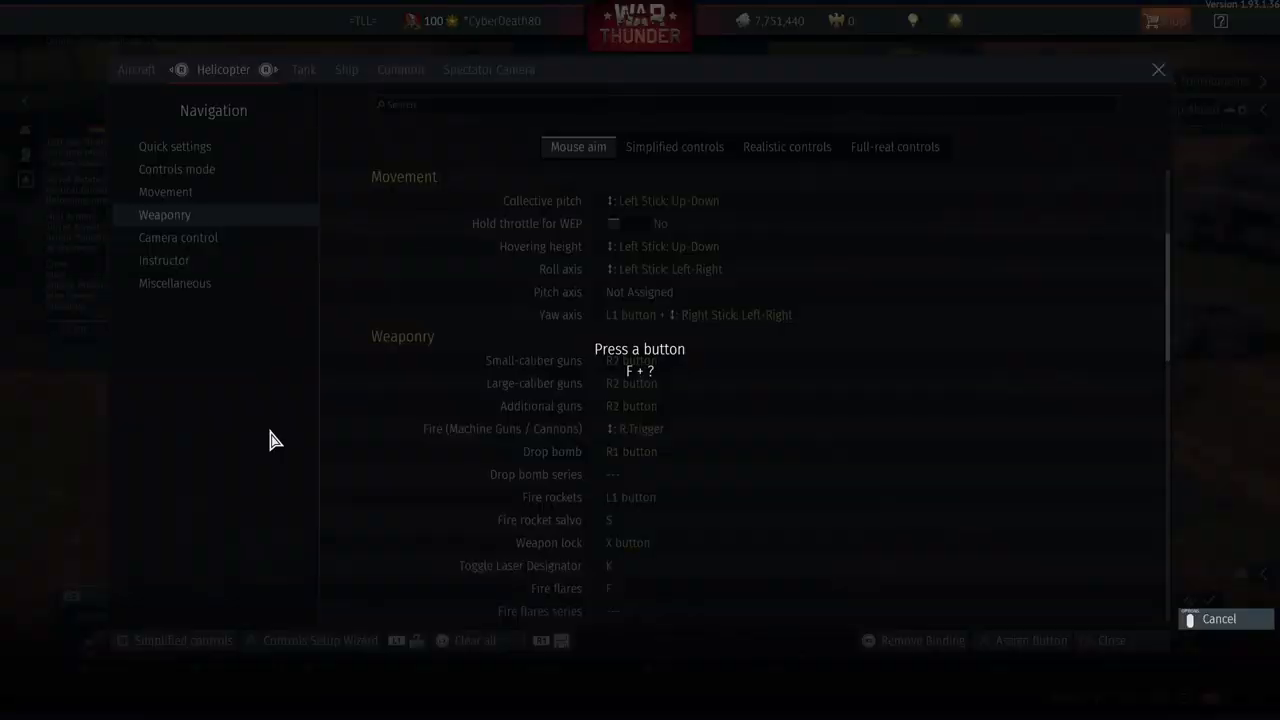
{"action": "key", "text": "Left"}
{"action": "key", "text": "Left"}
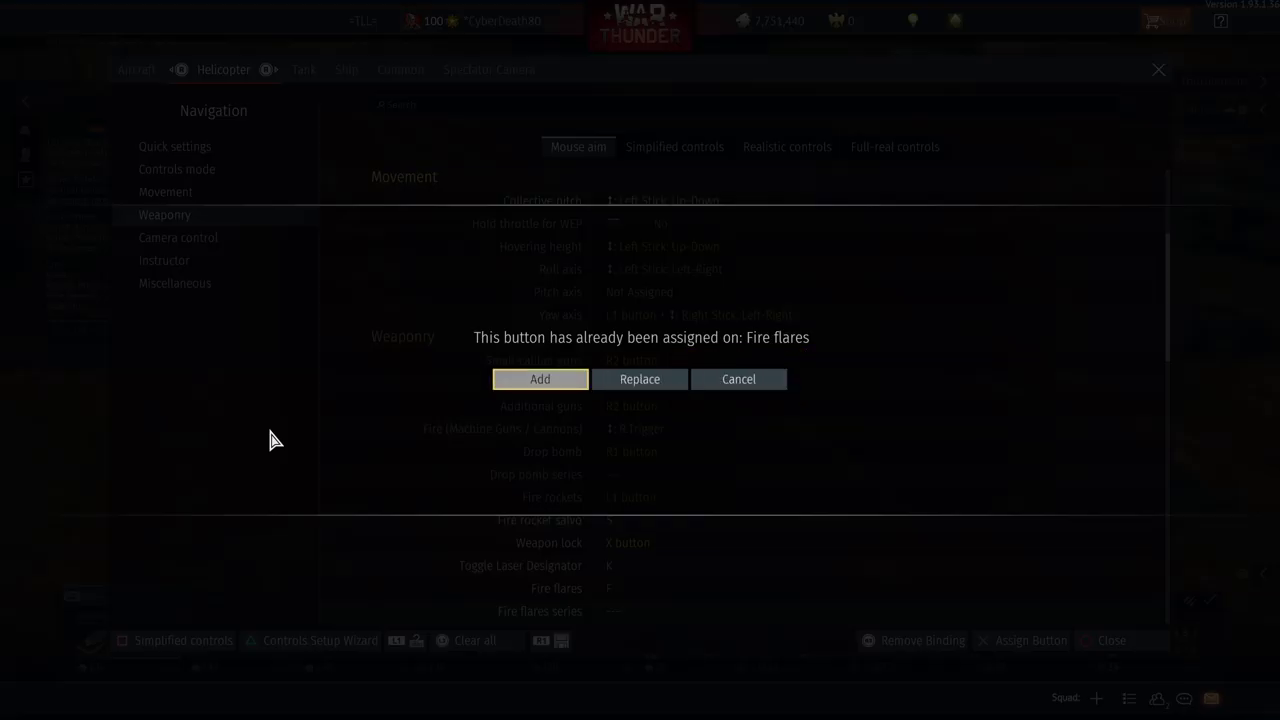
{"action": "key", "text": "Return"}
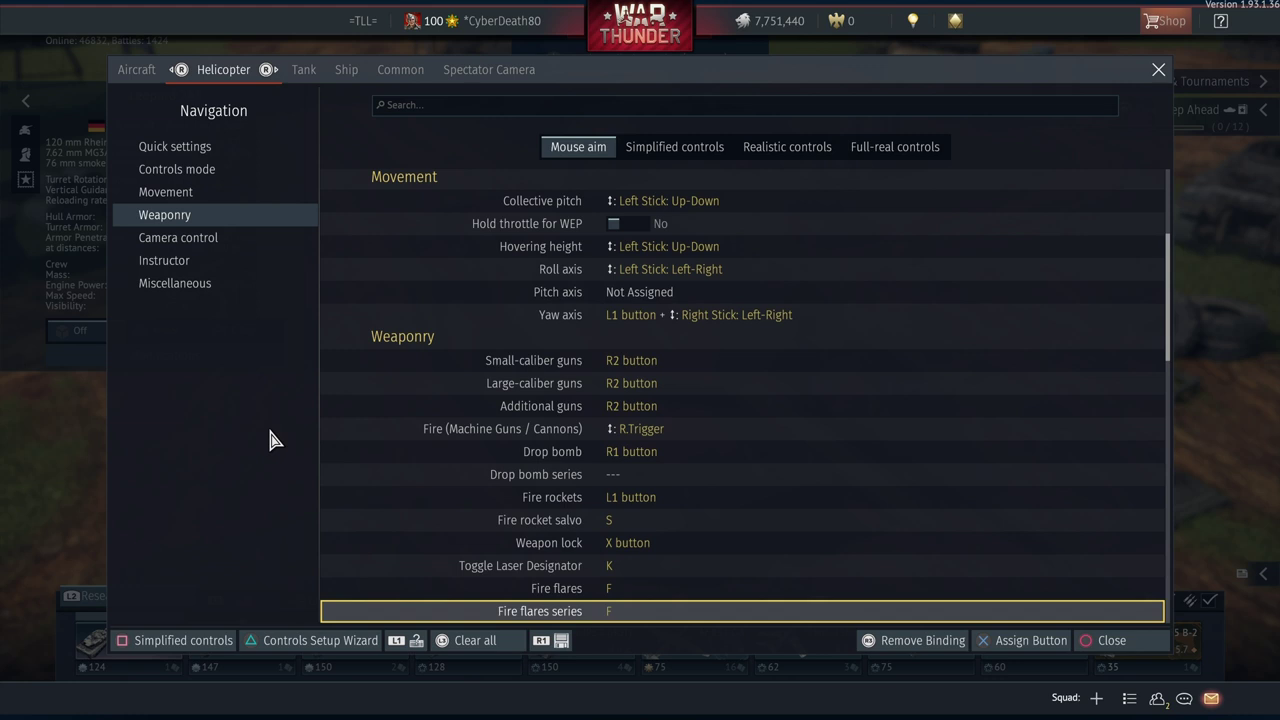
{"action": "key", "text": "Down"}
{"action": "key", "text": "Down"}
{"action": "key", "text": "Up"}
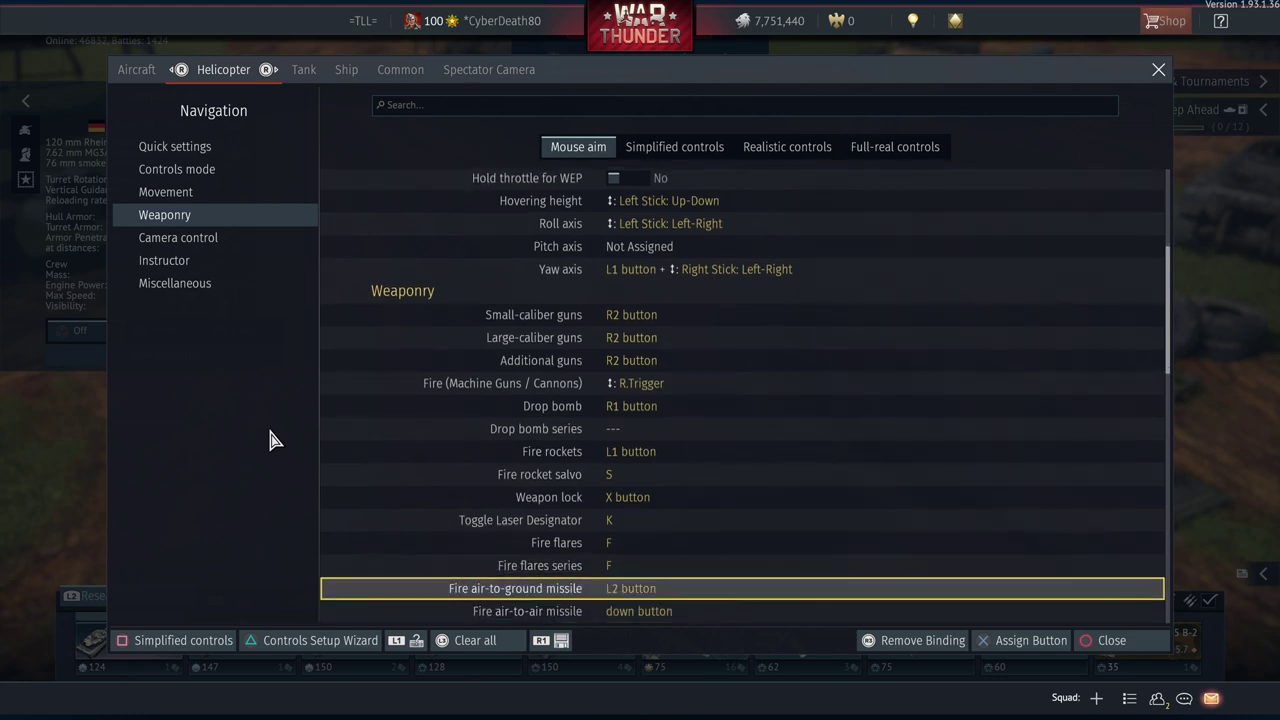
Review air-to-ground and air-to-air missile firing, missile control axes and sensitivity, reaching Toggle View
{"action": "key", "text": "Down"}
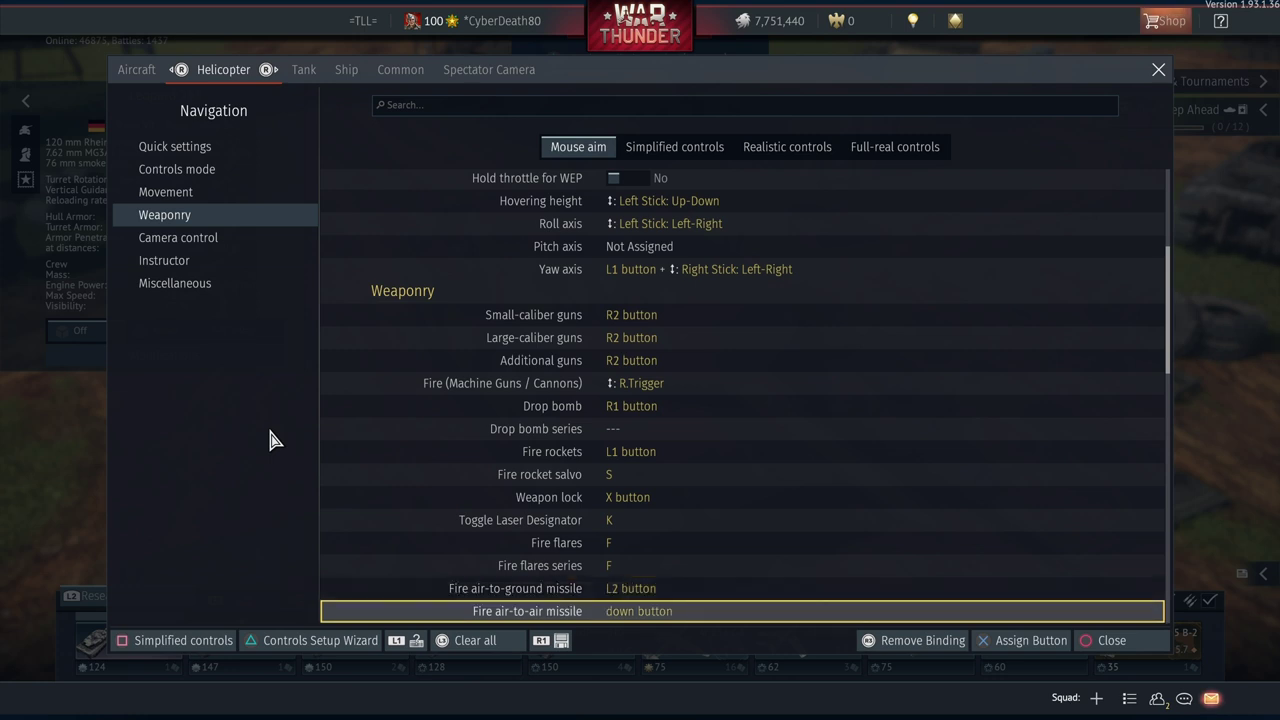
{"action": "key", "text": "Up"}
{"action": "key", "text": "Down"}
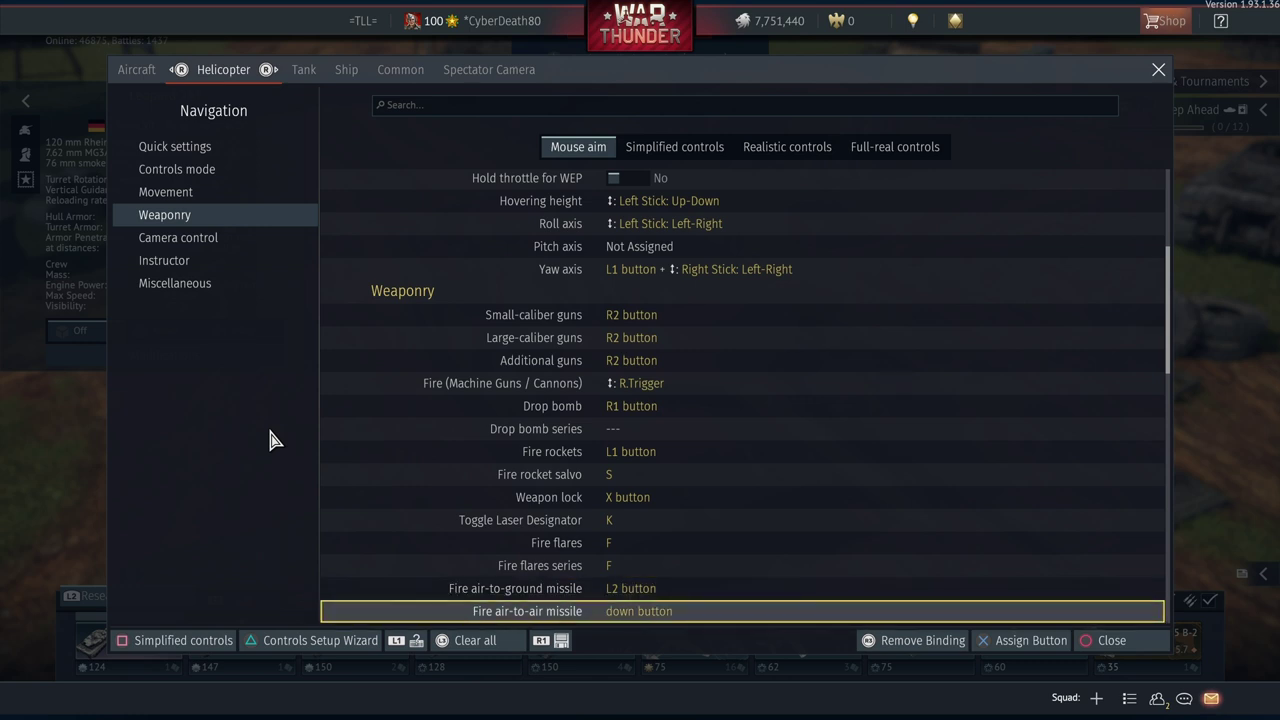
{"action": "key", "text": "Down"}
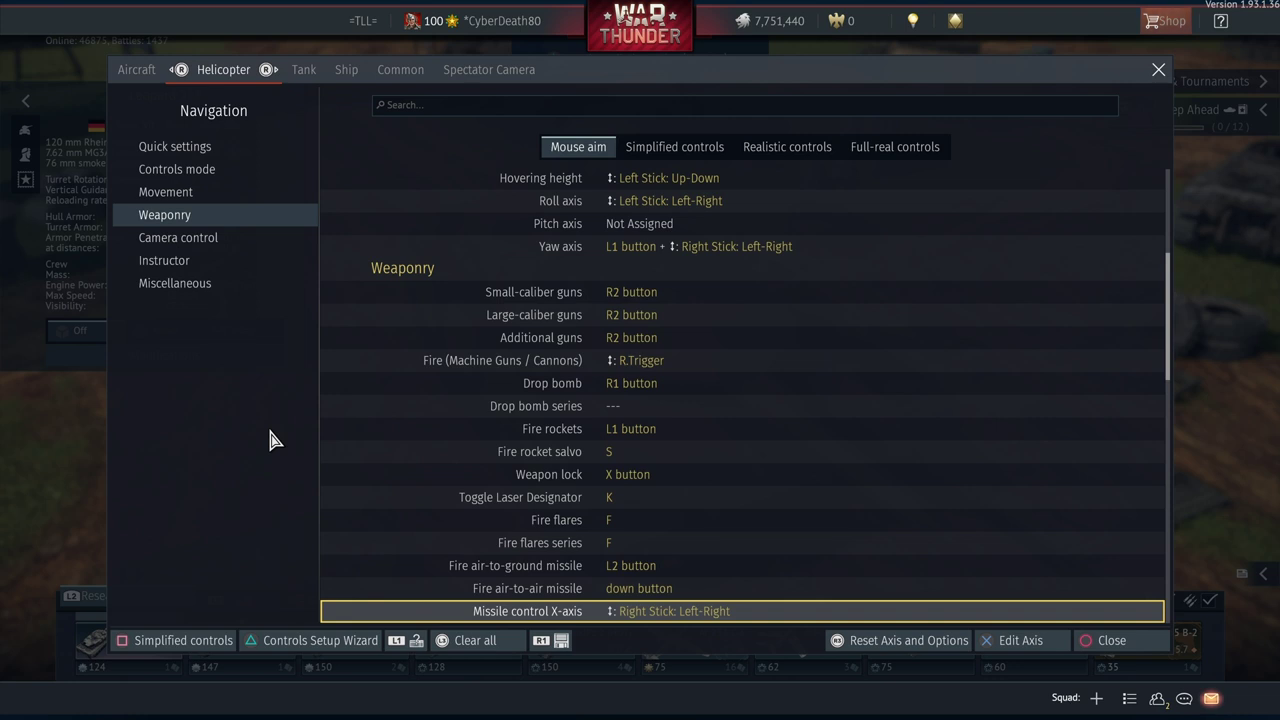
{"action": "key", "text": "Down"}
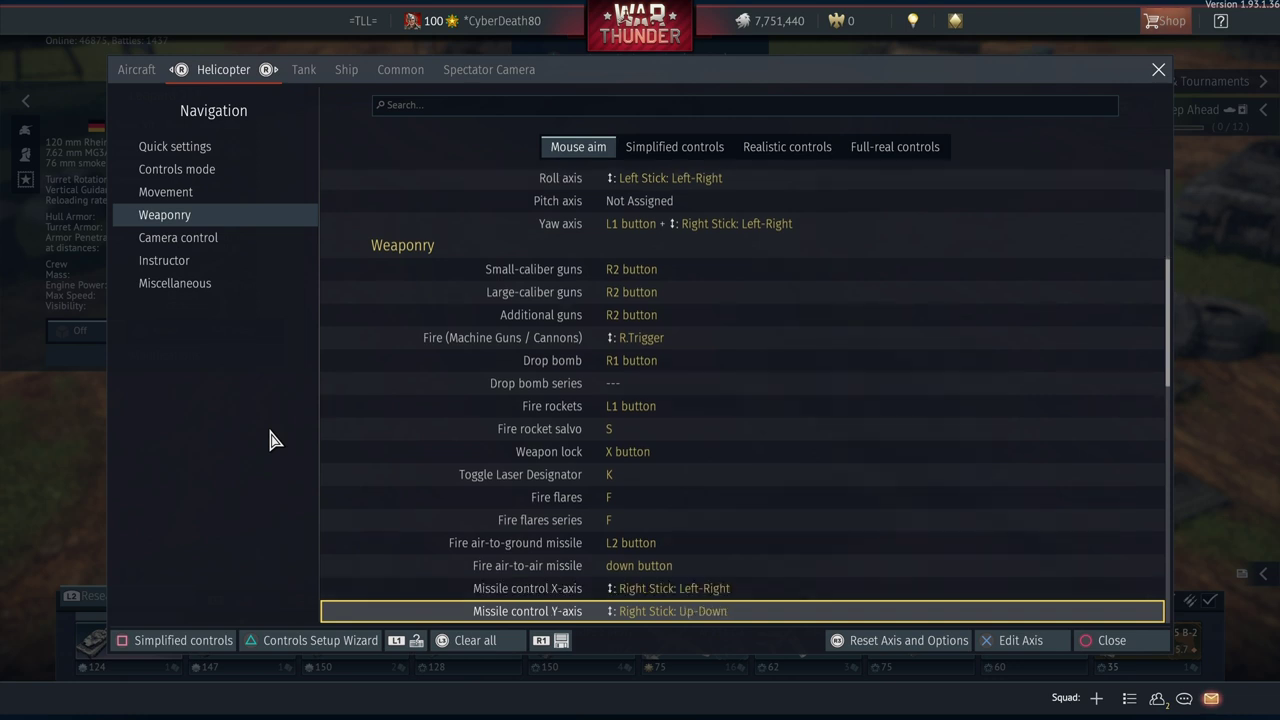
{"action": "key", "text": "Down"}
{"action": "key", "text": "Down"}
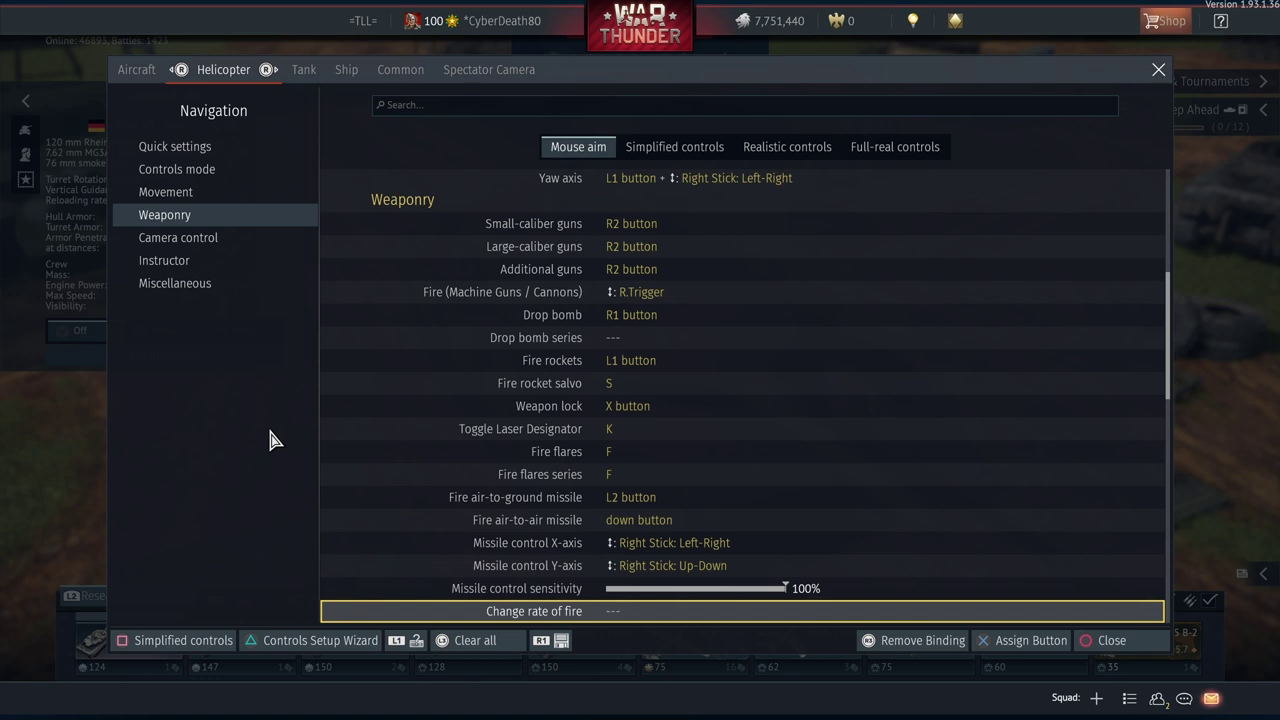
{"action": "key", "text": "Down"}
{"action": "key", "text": "Down"}
{"action": "key", "text": "Up"}
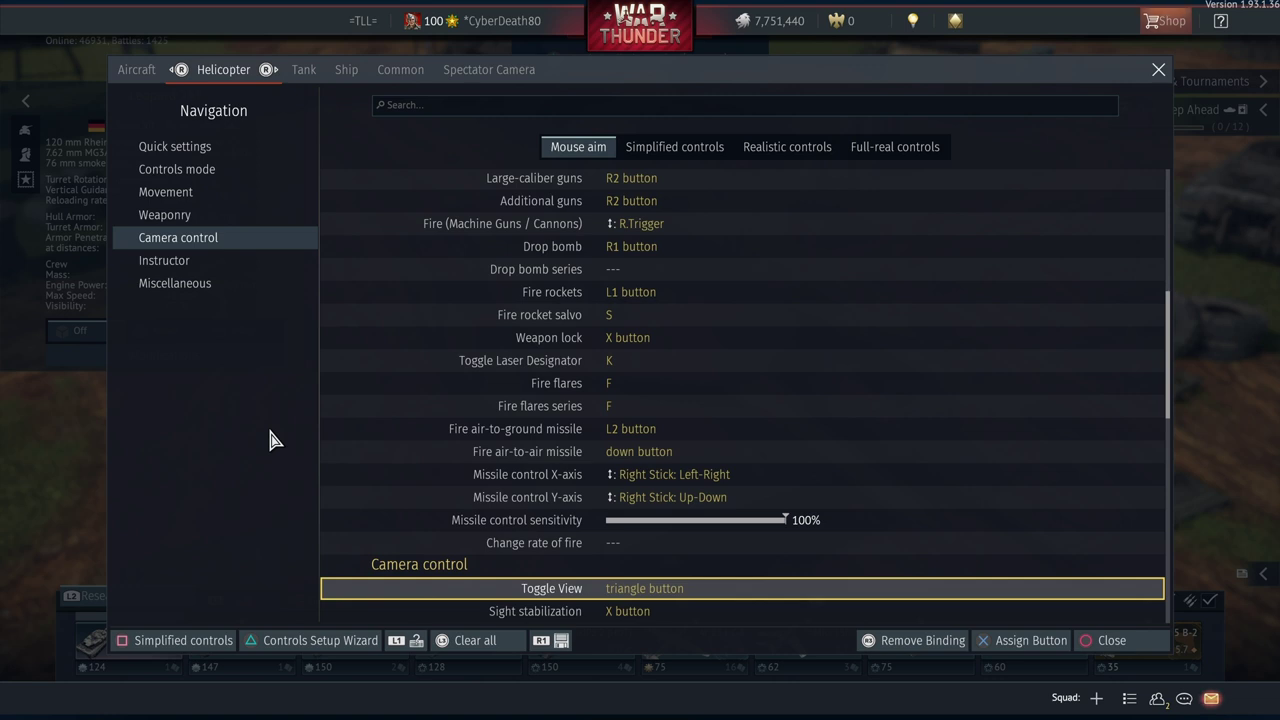
Review helicopter Sight stabilization, Cockpit view, Shooter (ATGM), Zoom axis and View in battle axes
{"action": "key", "text": "Down"}
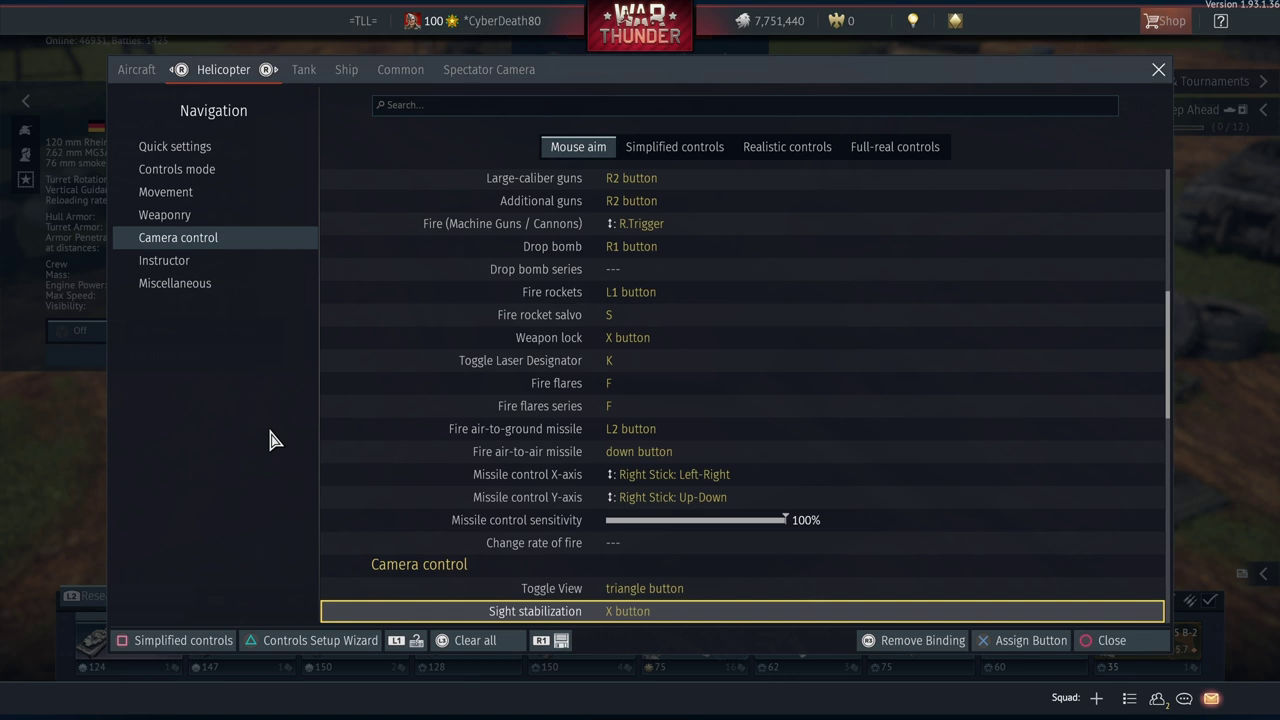
{"action": "key", "text": "Down"}
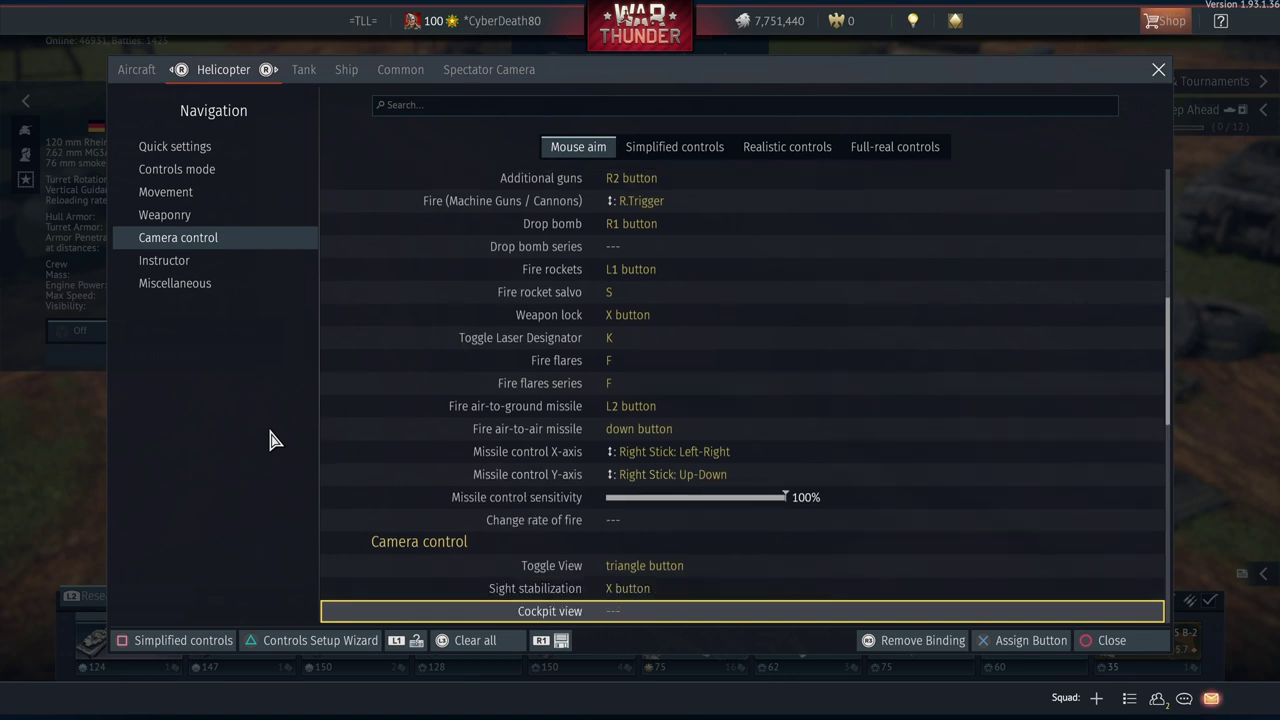
{"action": "key", "text": "Down"}
{"action": "key", "text": "Down"}
{"action": "key", "text": "Down"}
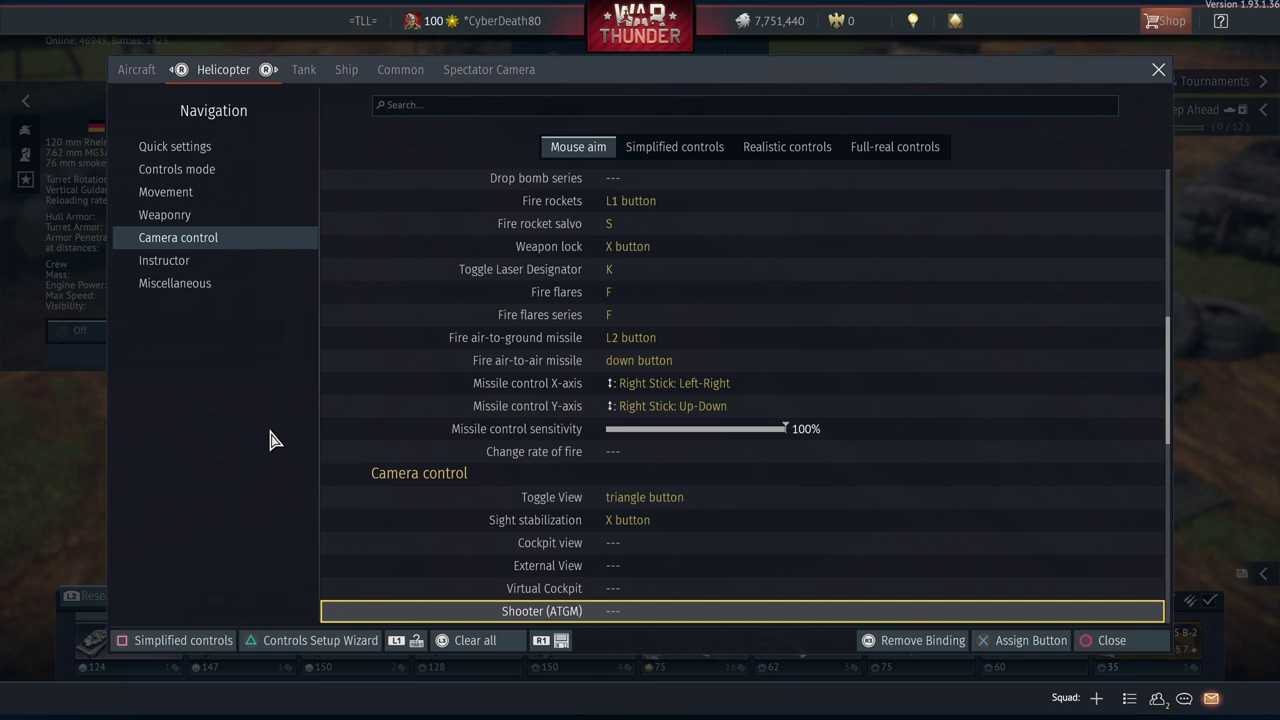
{"action": "key", "text": "Down"}
{"action": "key", "text": "Down"}
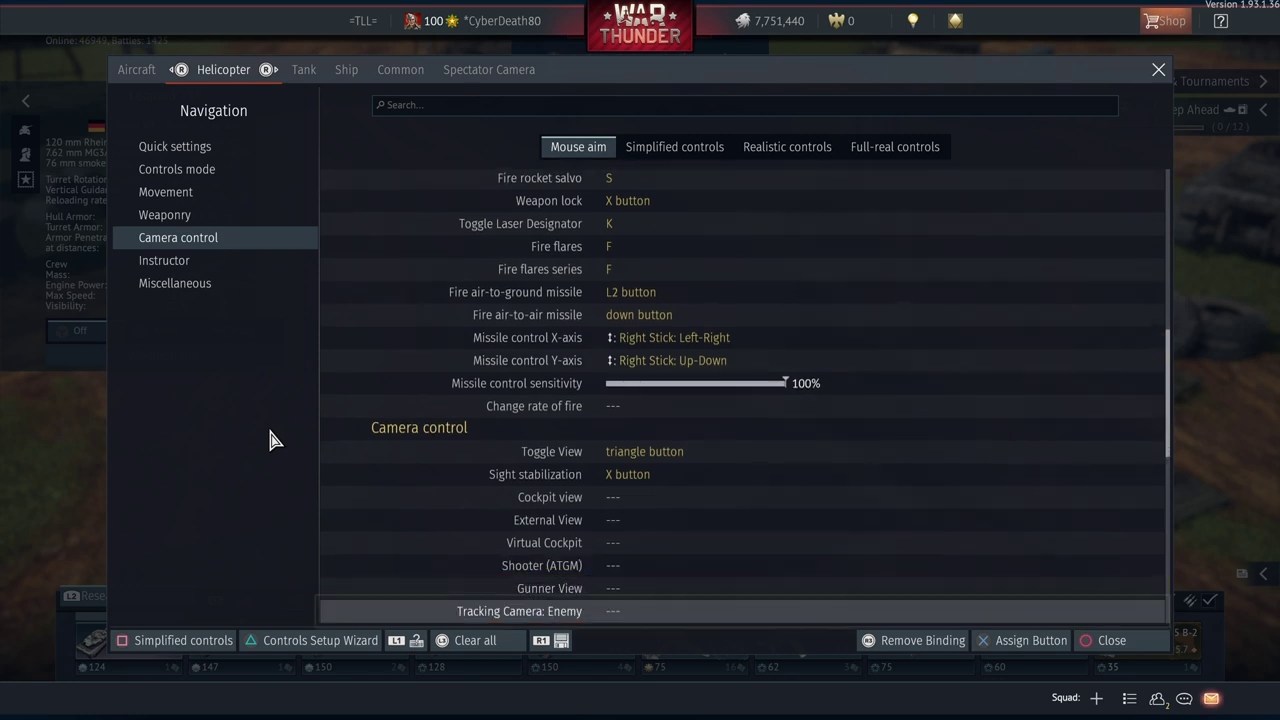
{"action": "key", "text": "Down"}
{"action": "key", "text": "Down"}
{"action": "key", "text": "Down"}
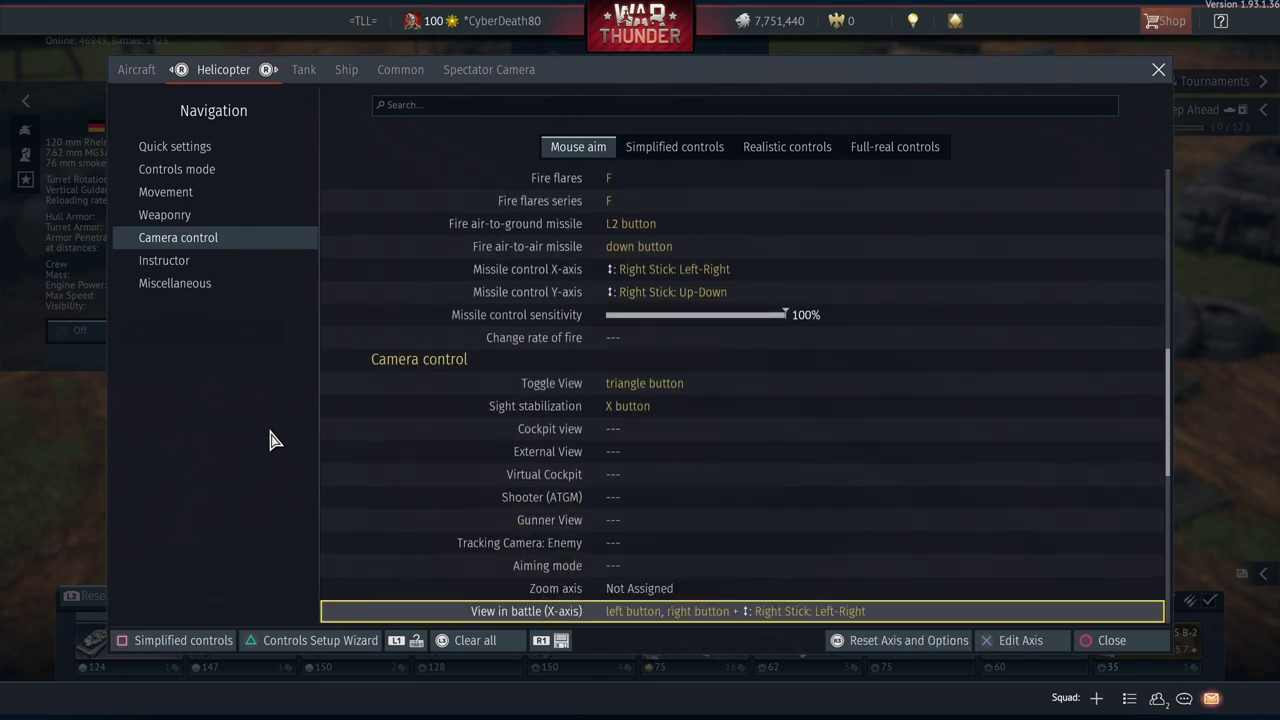
{"action": "key", "text": "Down"}
{"action": "key", "text": "Down"}
{"action": "key", "text": "Down"}
{"action": "key", "text": "Up"}
{"action": "key", "text": "Up"}
{"action": "key", "text": "Up"}
{"action": "key", "text": "Down"}
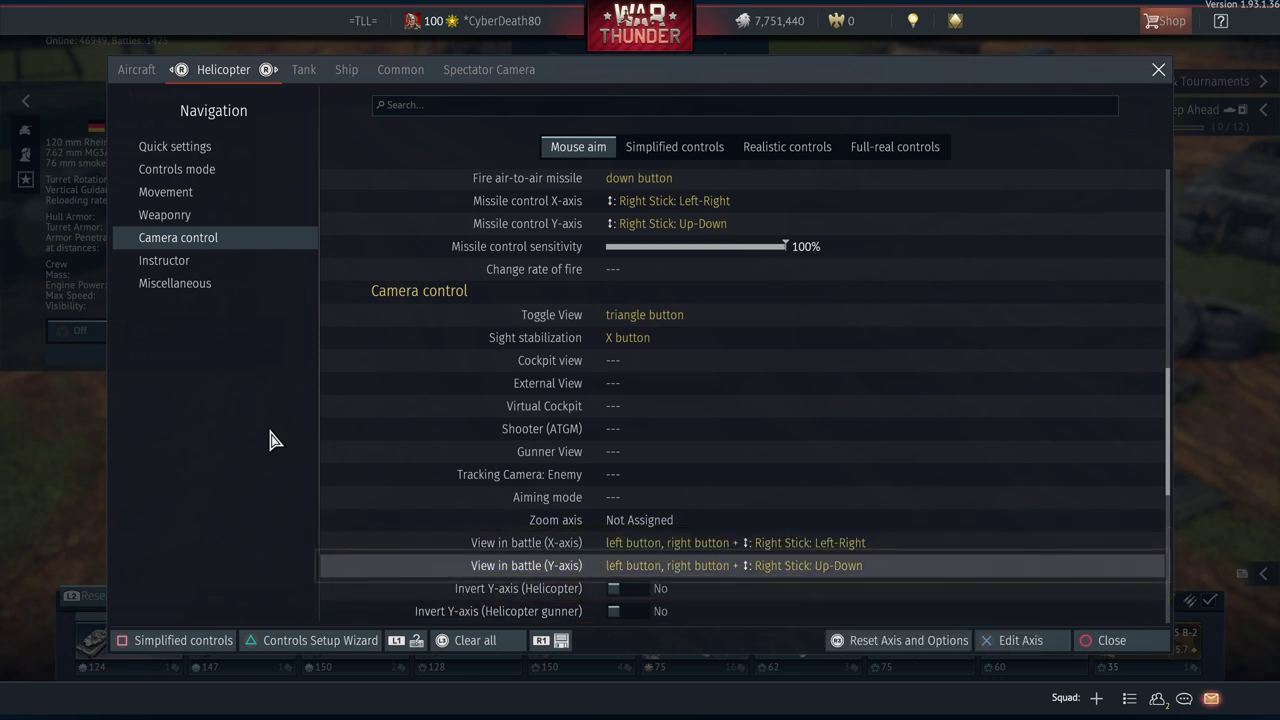
{"action": "key", "text": "Down"}
{"action": "key", "text": "Down"}
{"action": "key", "text": "Down"}
{"action": "key", "text": "Down"}
{"action": "key", "text": "Down"}
{"action": "key", "text": "Down"}
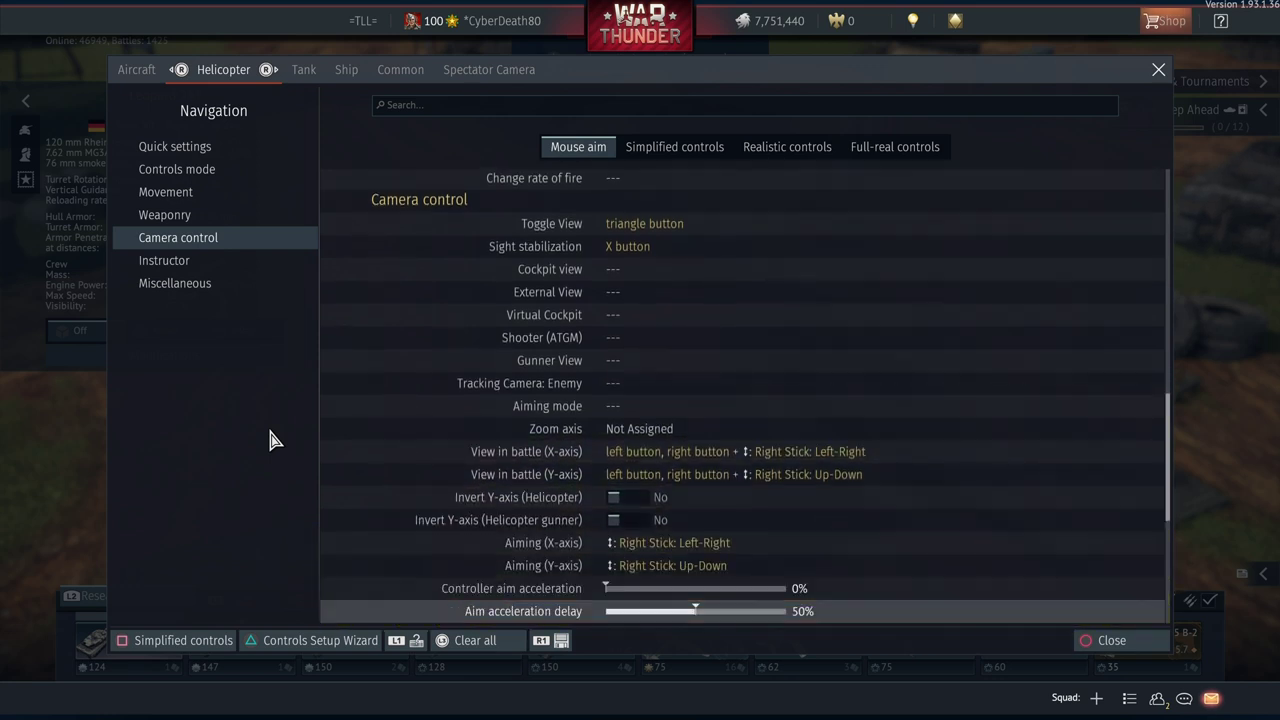
{"action": "key", "text": "Down"}
{"action": "key", "text": "Down"}
{"action": "key", "text": "Down"}
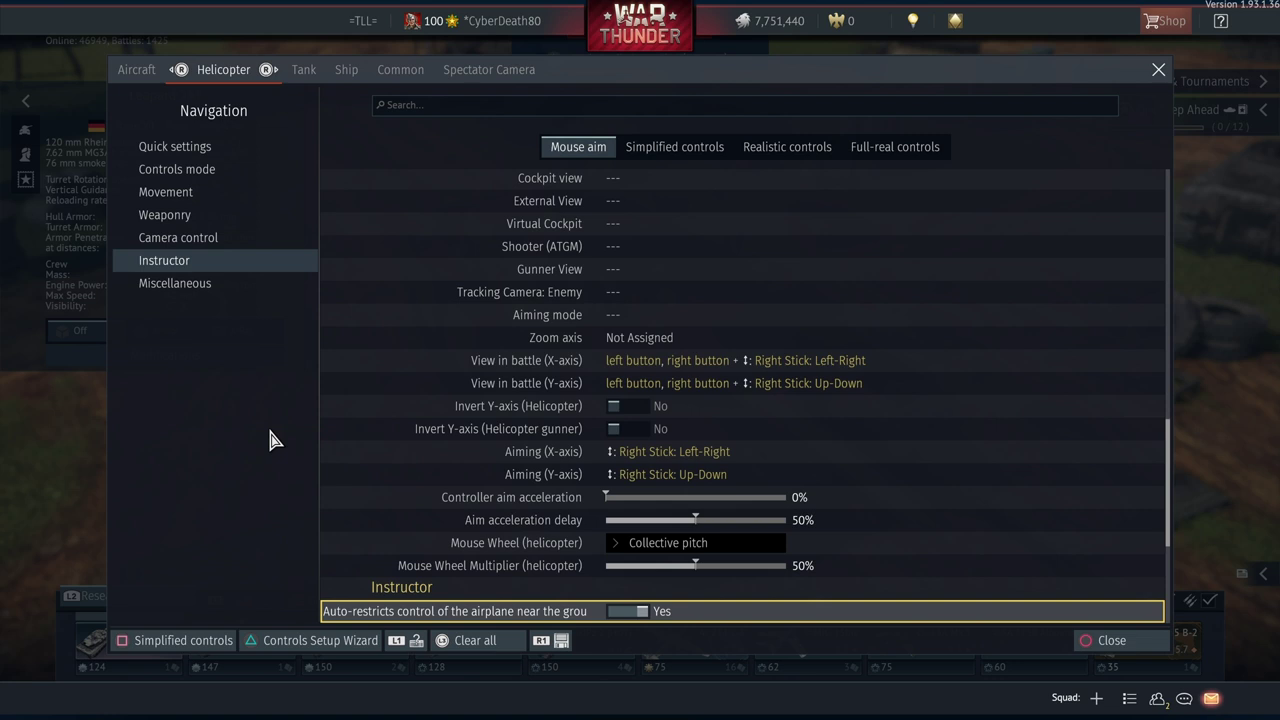
Move past Autocontrol of landing gear and Open cockpit to the Switch MFD and NVD mode rows
{"action": "key", "text": "Down"}
{"action": "key", "text": "Down"}
{"action": "key", "text": "Down"}
{"action": "key", "text": "Down"}
{"action": "key", "text": "Down"}
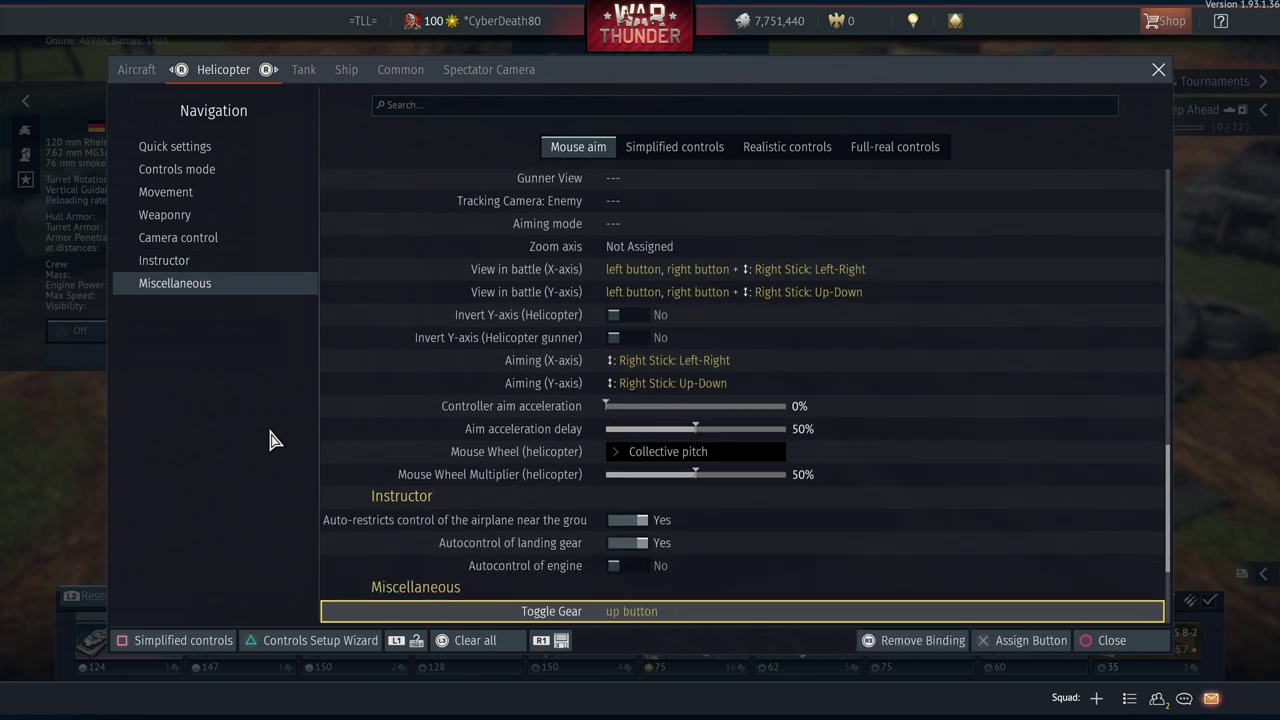
{"action": "key", "text": "Down"}
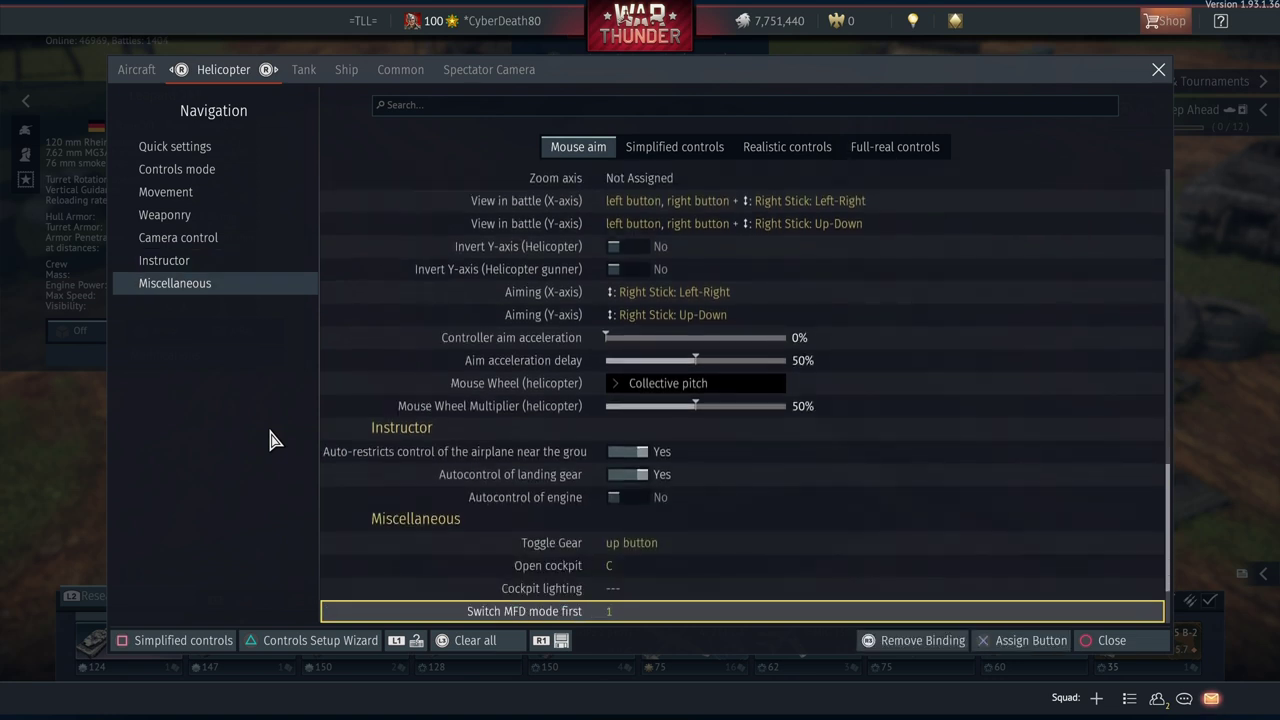
{"action": "key", "text": "Up"}
{"action": "key", "text": "Up"}
{"action": "key", "text": "Down"}
{"action": "key", "text": "Down"}
{"action": "key", "text": "Up"}
{"action": "key", "text": "Up"}
{"action": "key", "text": "Down"}
{"action": "key", "text": "Down"}
{"action": "key", "text": "Down"}
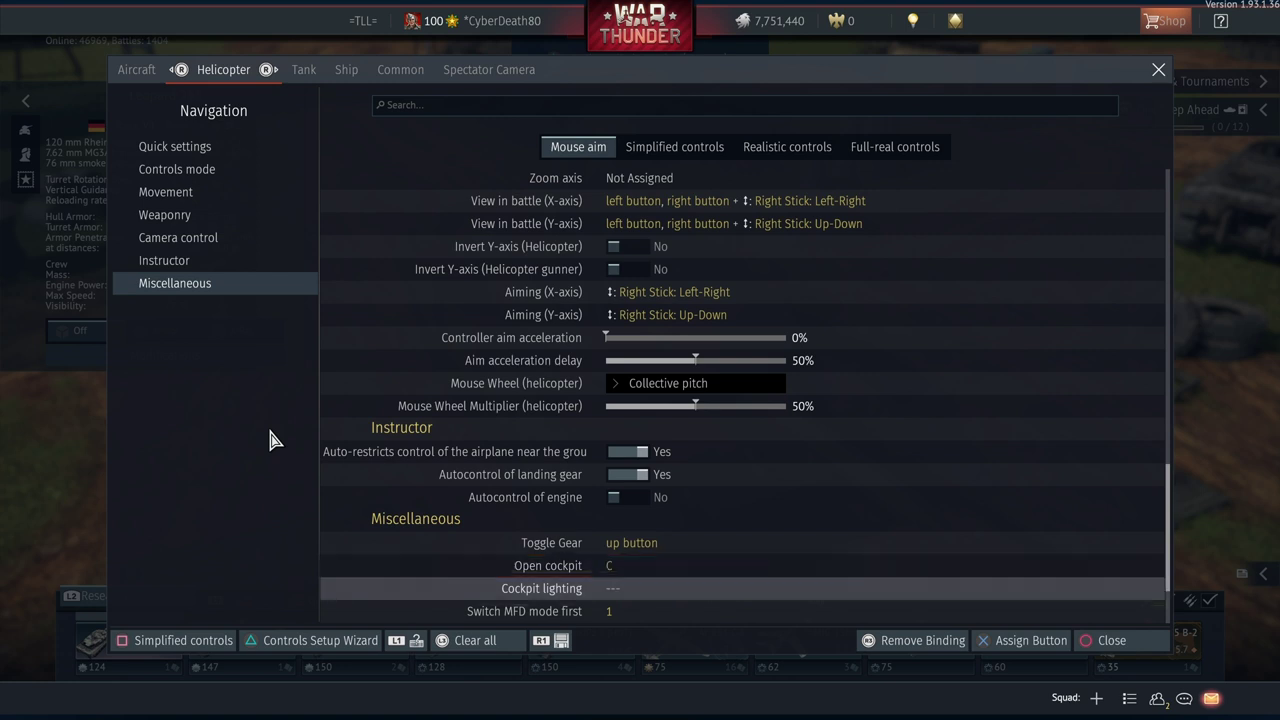
{"action": "key", "text": "Down"}
{"action": "key", "text": "Down"}
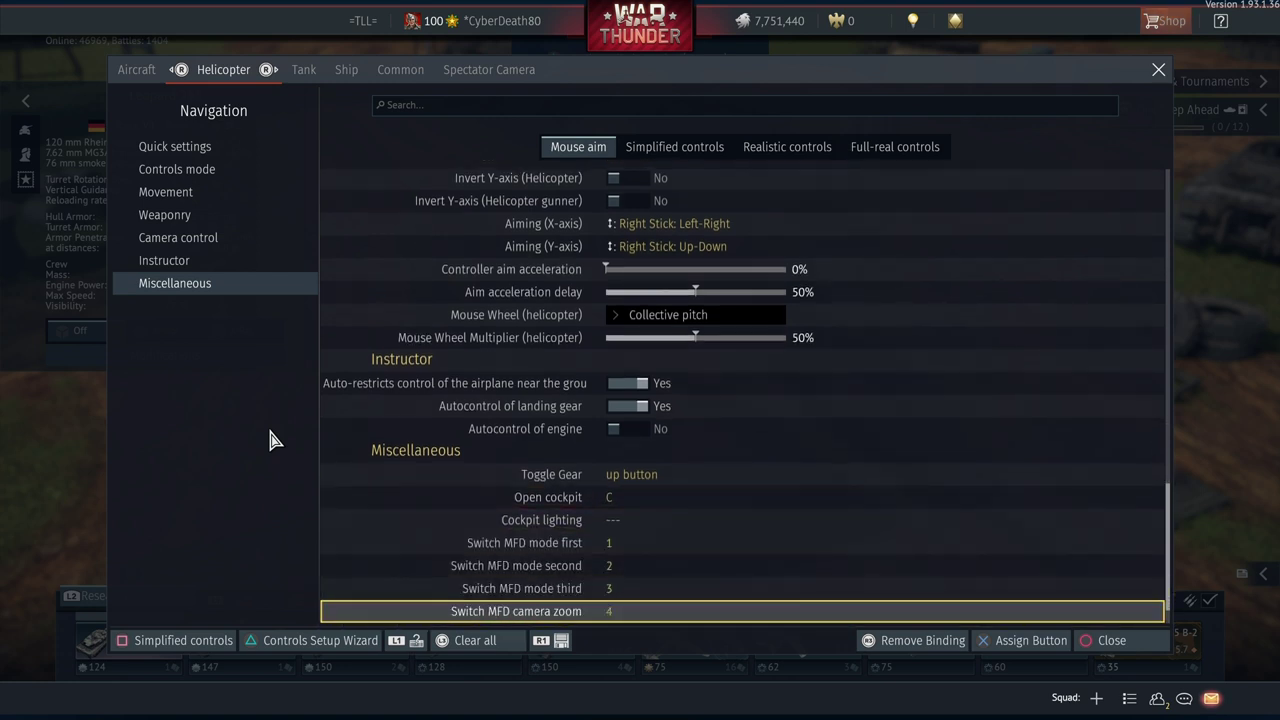
{"action": "key", "text": "Down"}
Recheck the Switch MFD mode, NVD mode and MFD camera zoom bindings, then switch to Tank controls
{"action": "key", "text": "Up"}
{"action": "key", "text": "Up"}
{"action": "key", "text": "Up"}
{"action": "key", "text": "Up"}
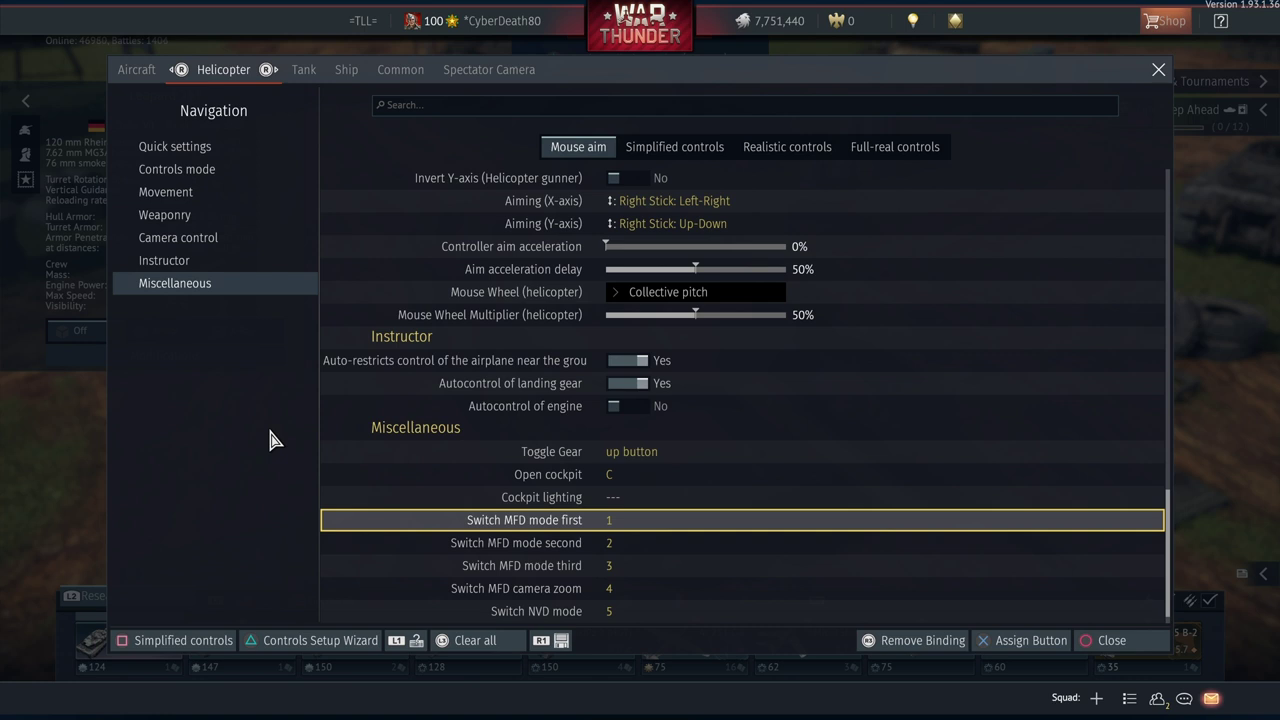
{"action": "key", "text": "Down"}
{"action": "key", "text": "Down"}
{"action": "key", "text": "Down"}
{"action": "key", "text": "Down"}
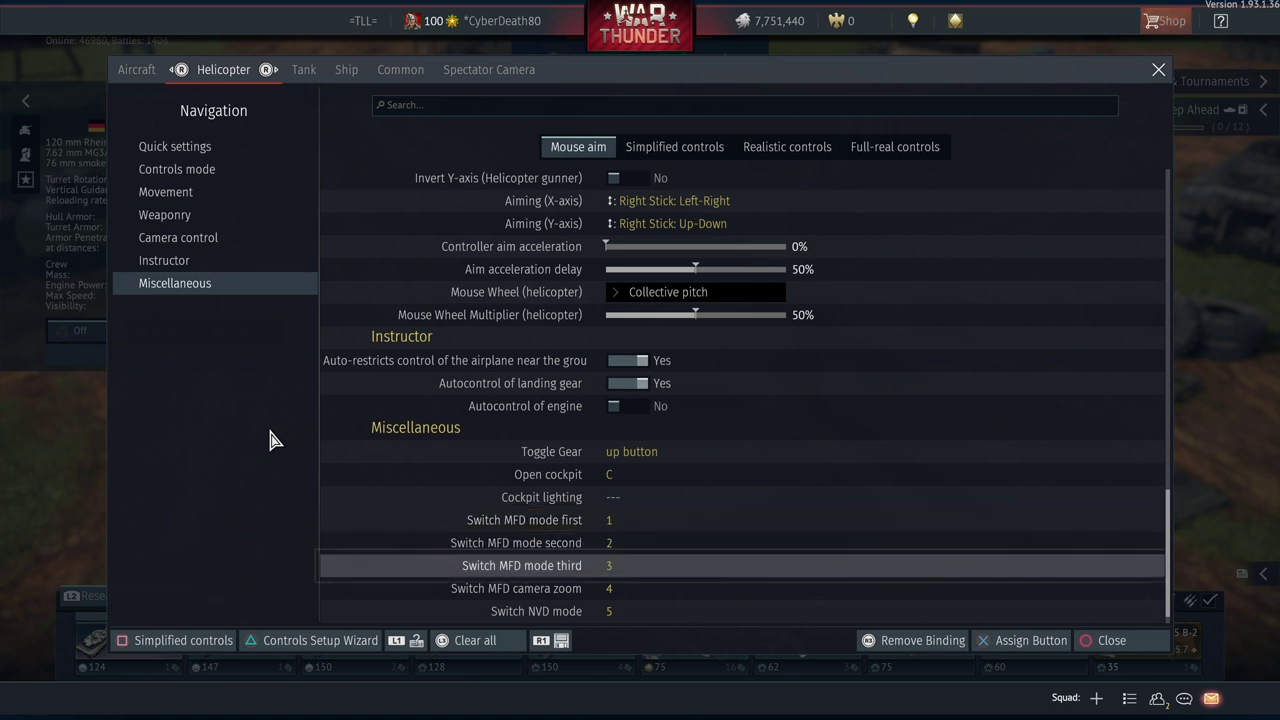
{"action": "key", "text": "Up"}
{"action": "key", "text": "Up"}
{"action": "key", "text": "Up"}
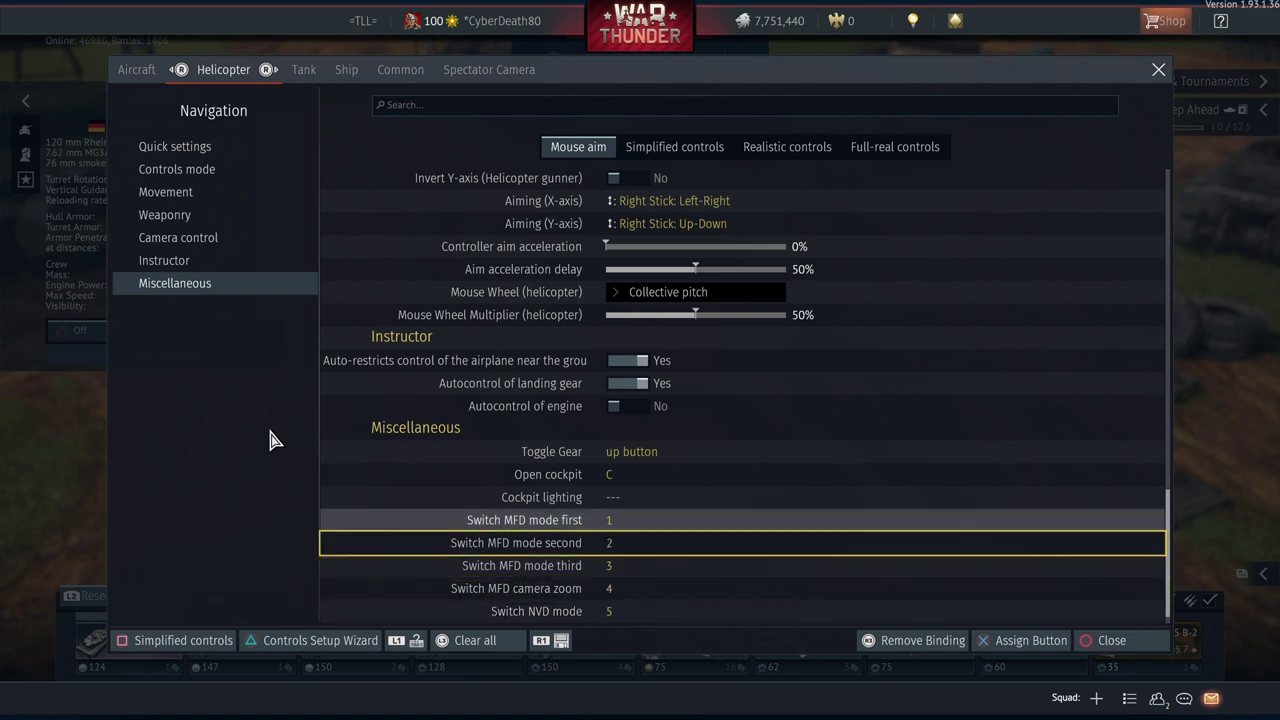
{"action": "key", "text": "Up"}
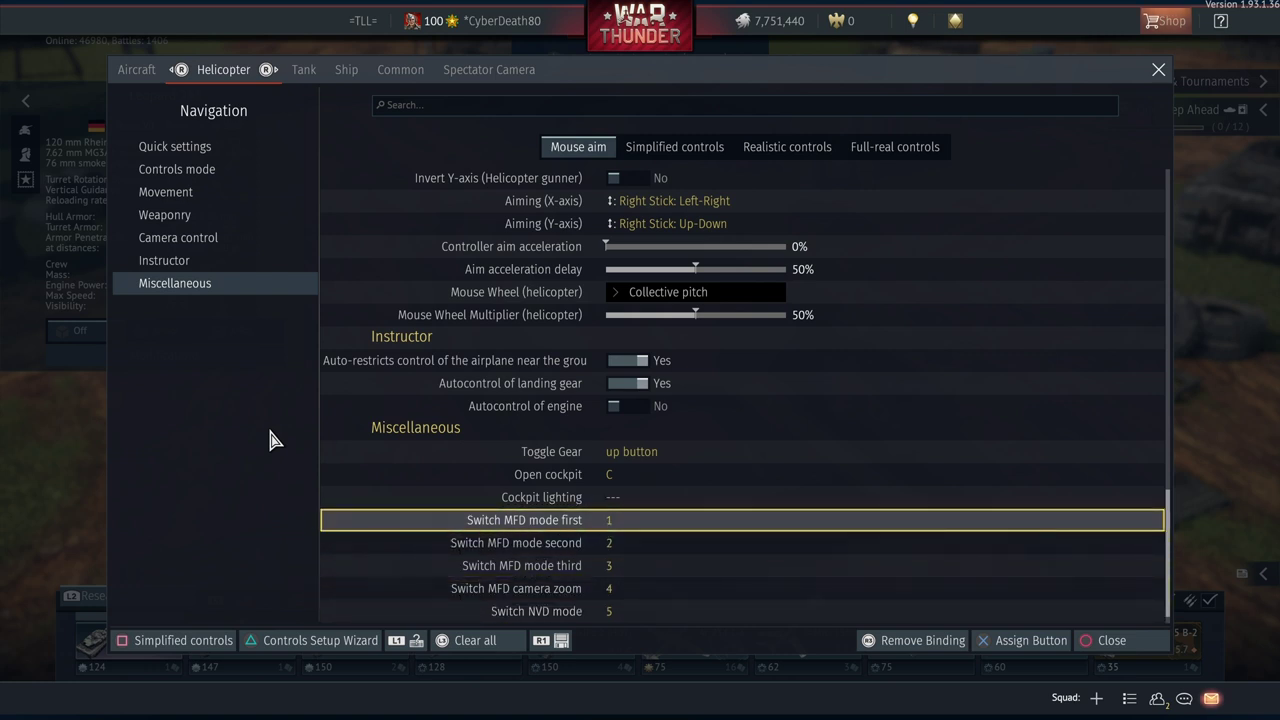
{"action": "key", "text": "Down"}
{"action": "key", "text": "Down"}
{"action": "key", "text": "Down"}
{"action": "key", "text": "Down"}
{"action": "key", "text": "Up"}
{"action": "key", "text": "Up"}
{"action": "key", "text": "Up"}
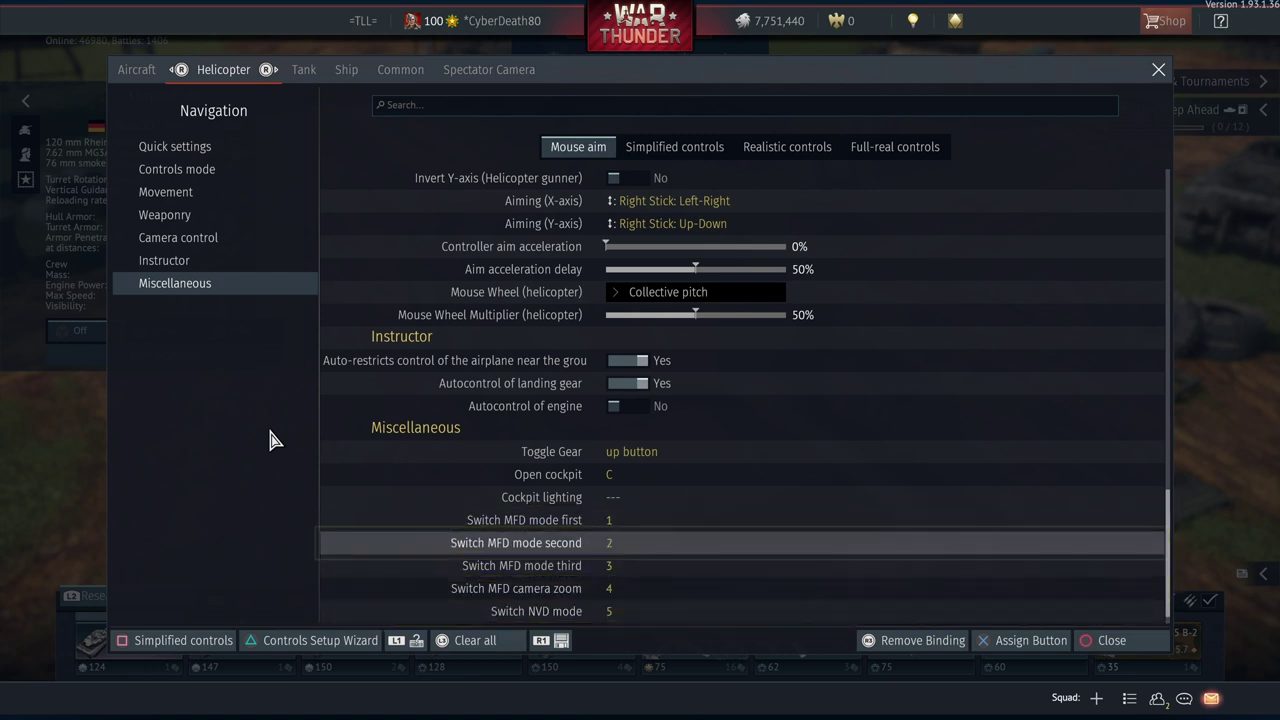
{"action": "key", "text": "Up"}
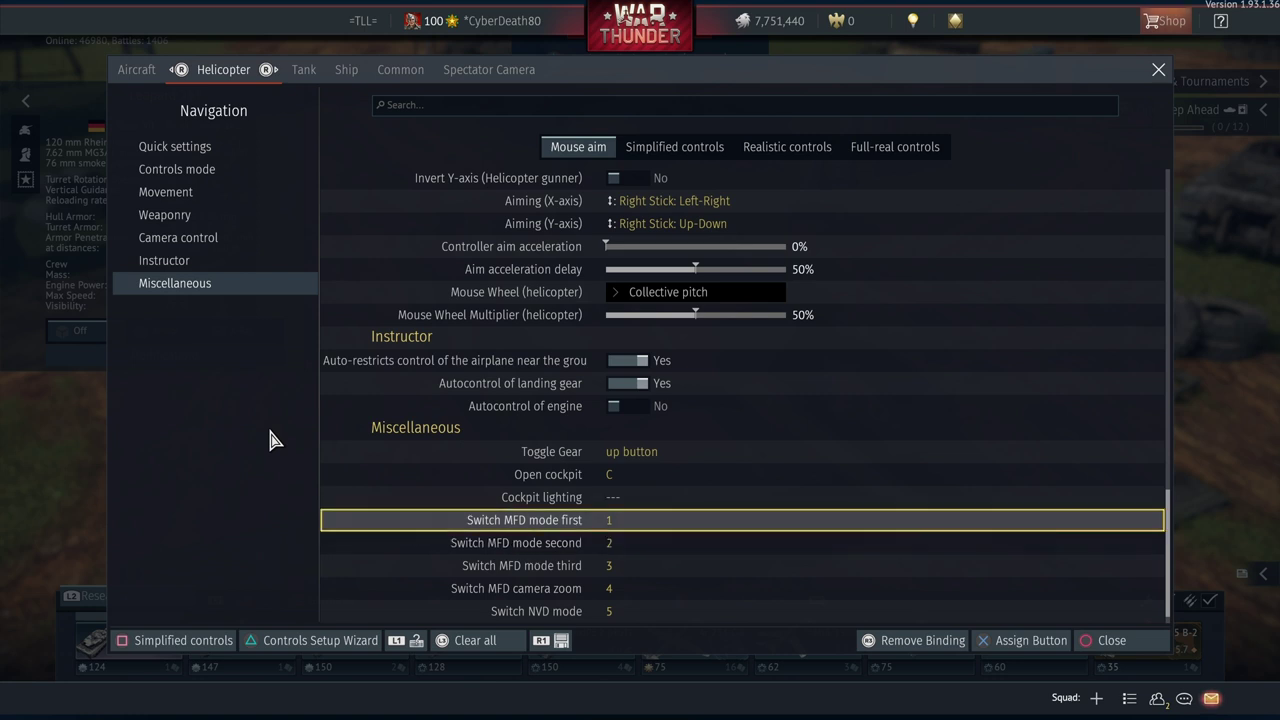
{"action": "key", "text": "Down"}
{"action": "key", "text": "Down"}
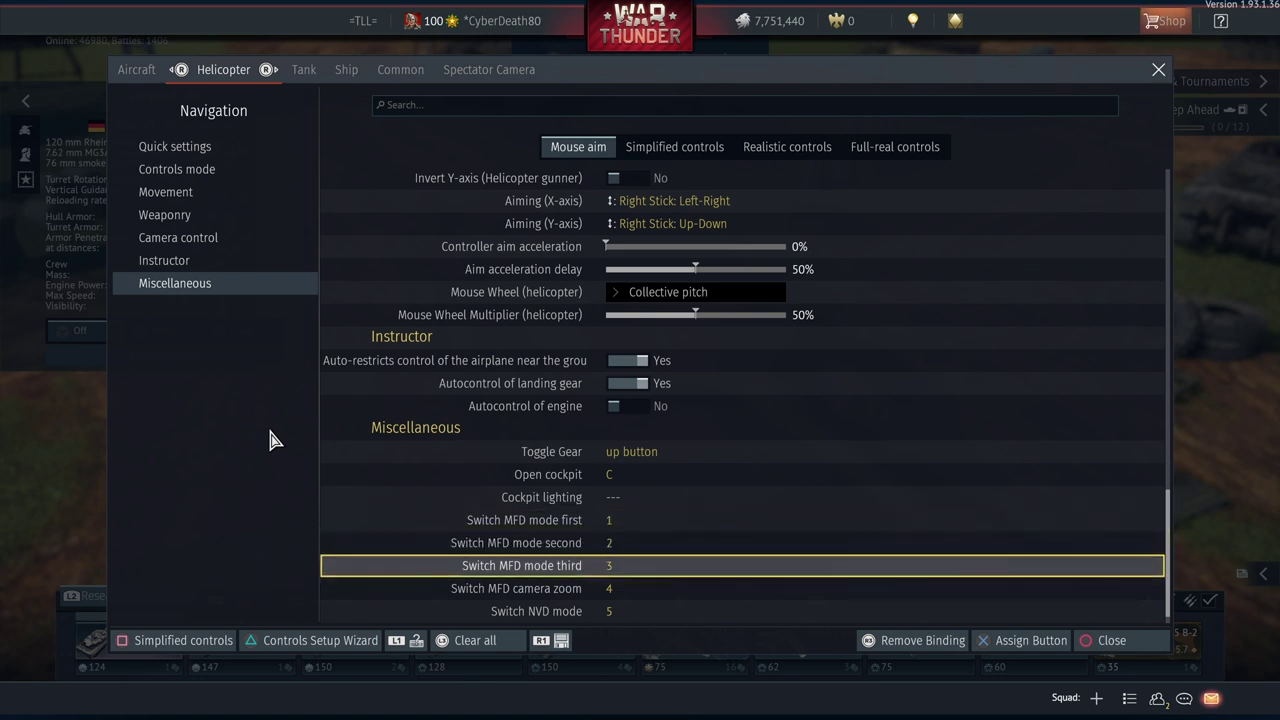
{"action": "key", "text": "Down"}
{"action": "key", "text": "Down"}
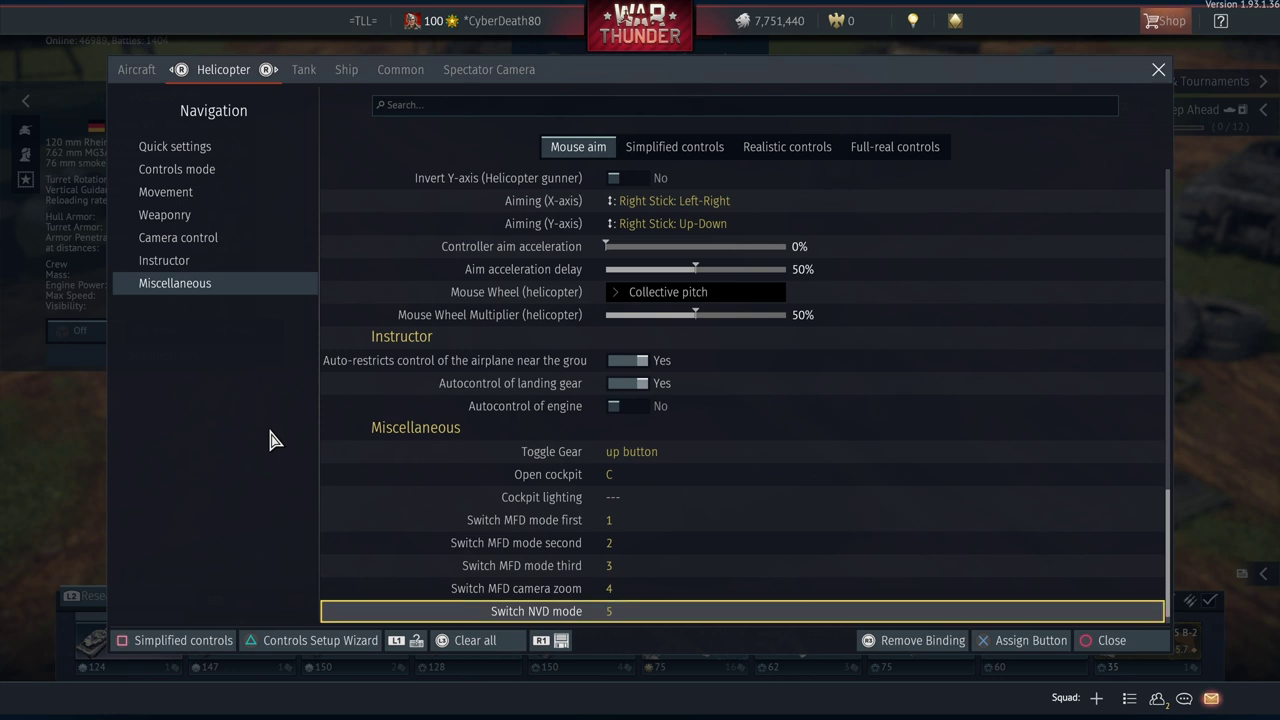
{"action": "key", "text": "Up"}
{"action": "key", "text": "Up"}
{"action": "key", "text": "Up"}
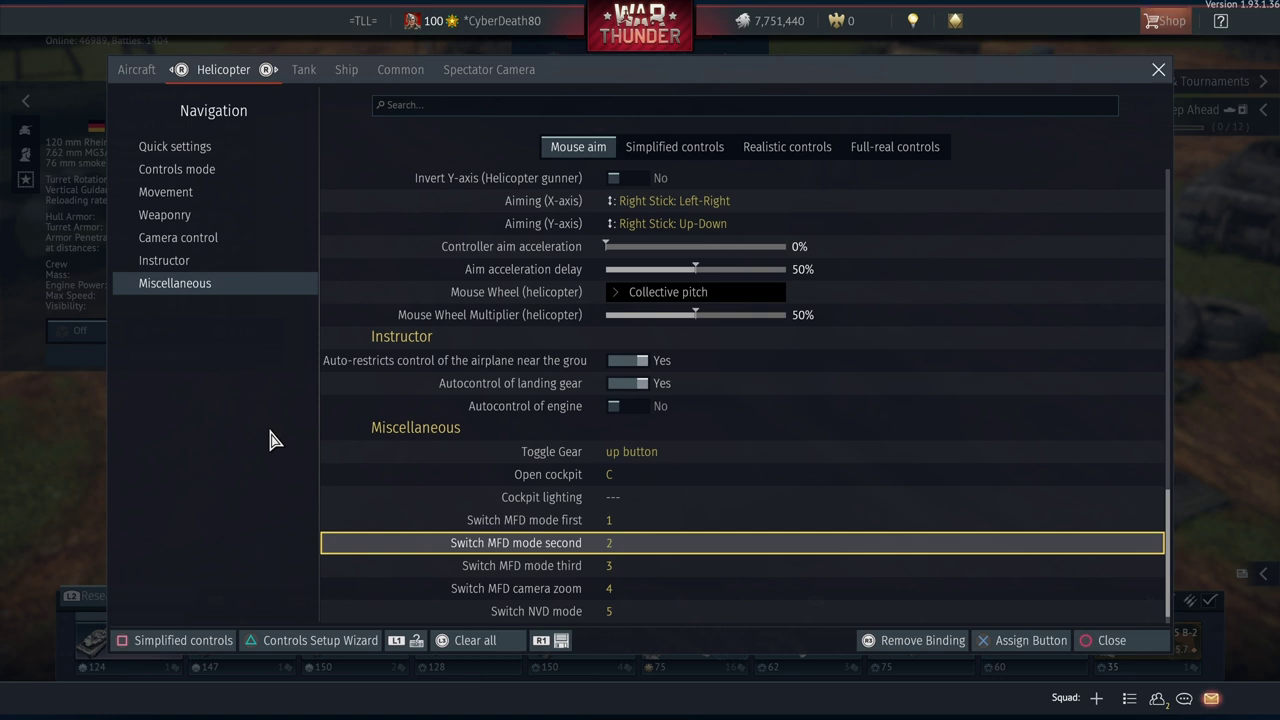
{"action": "key", "text": "e"}
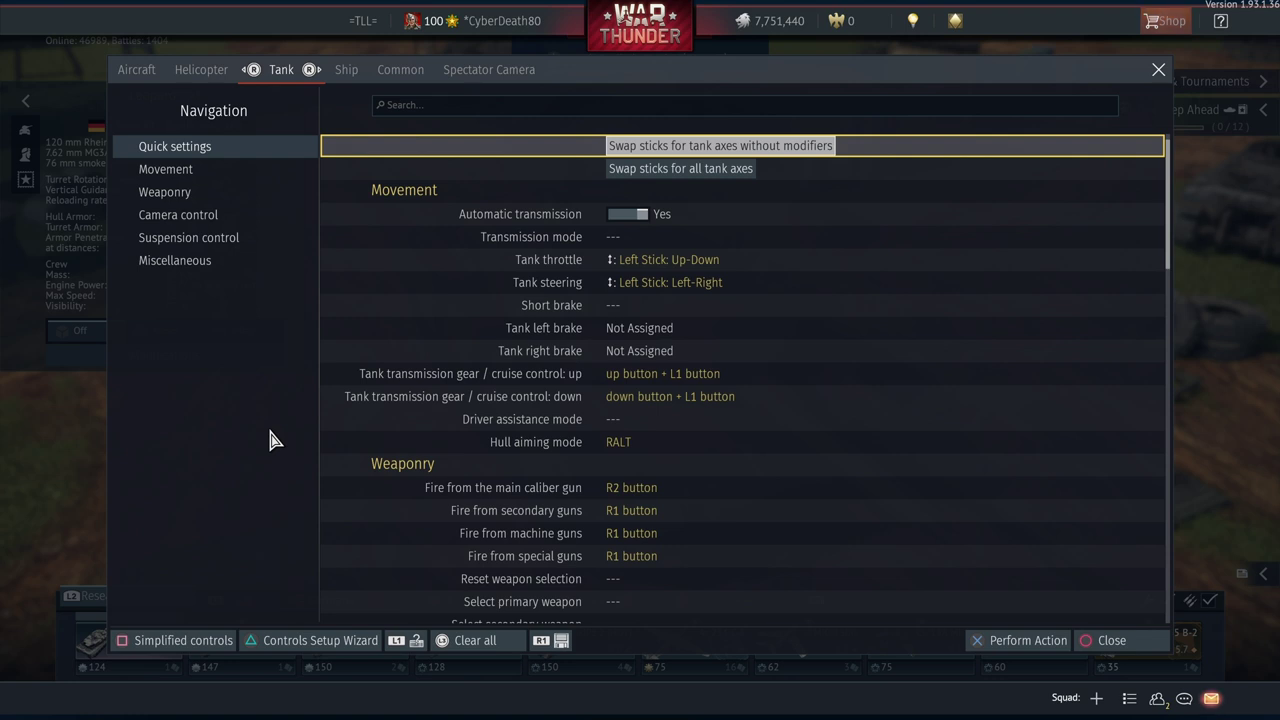
Review tank automatic transmission and the left and right brake bindings
{"action": "key", "text": "Down"}
{"action": "key", "text": "Down"}
{"action": "key", "text": "Down"}
{"action": "key", "text": "Up"}
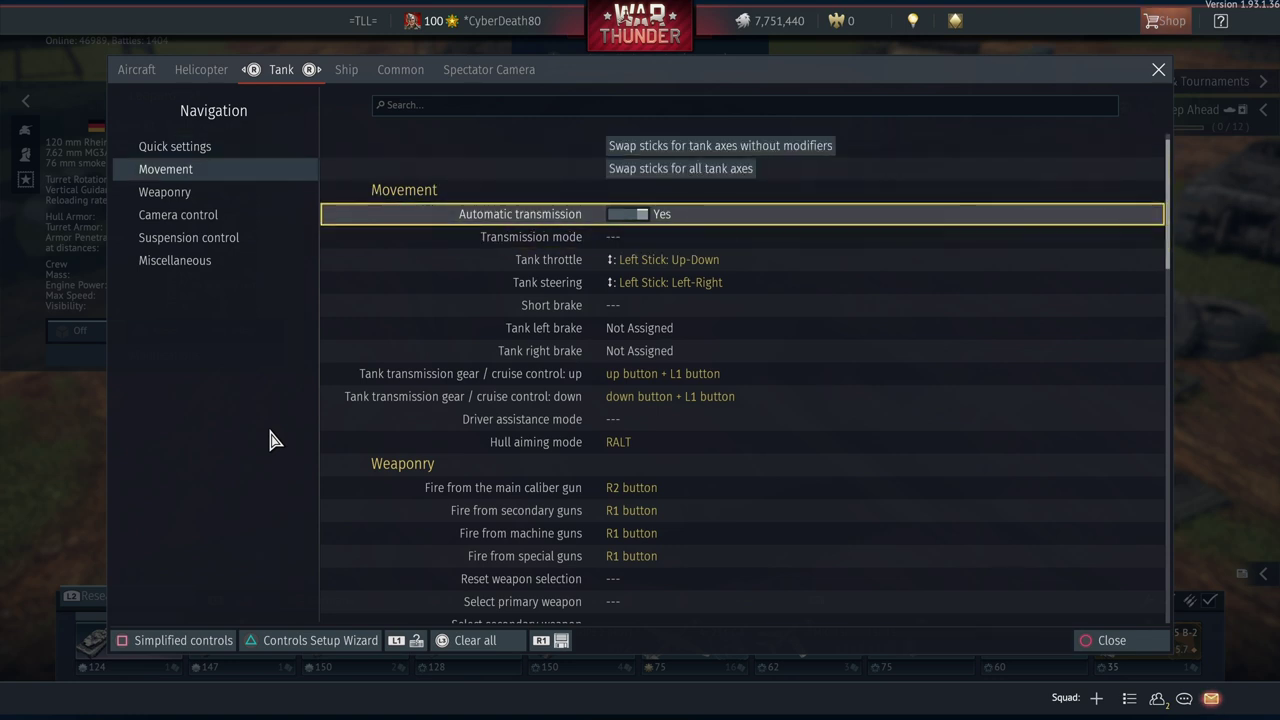
{"action": "key", "text": "Down"}
{"action": "key", "text": "Up"}
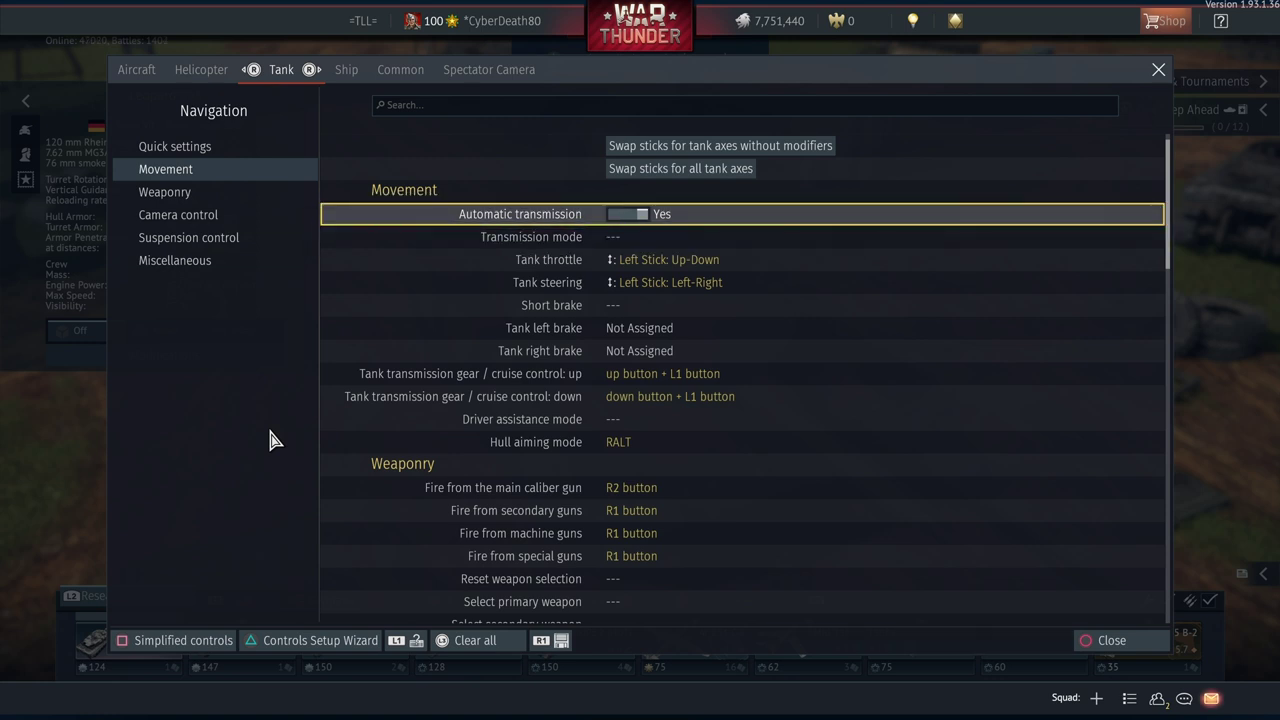
{"action": "key", "text": "Down"}
{"action": "key", "text": "Up"}
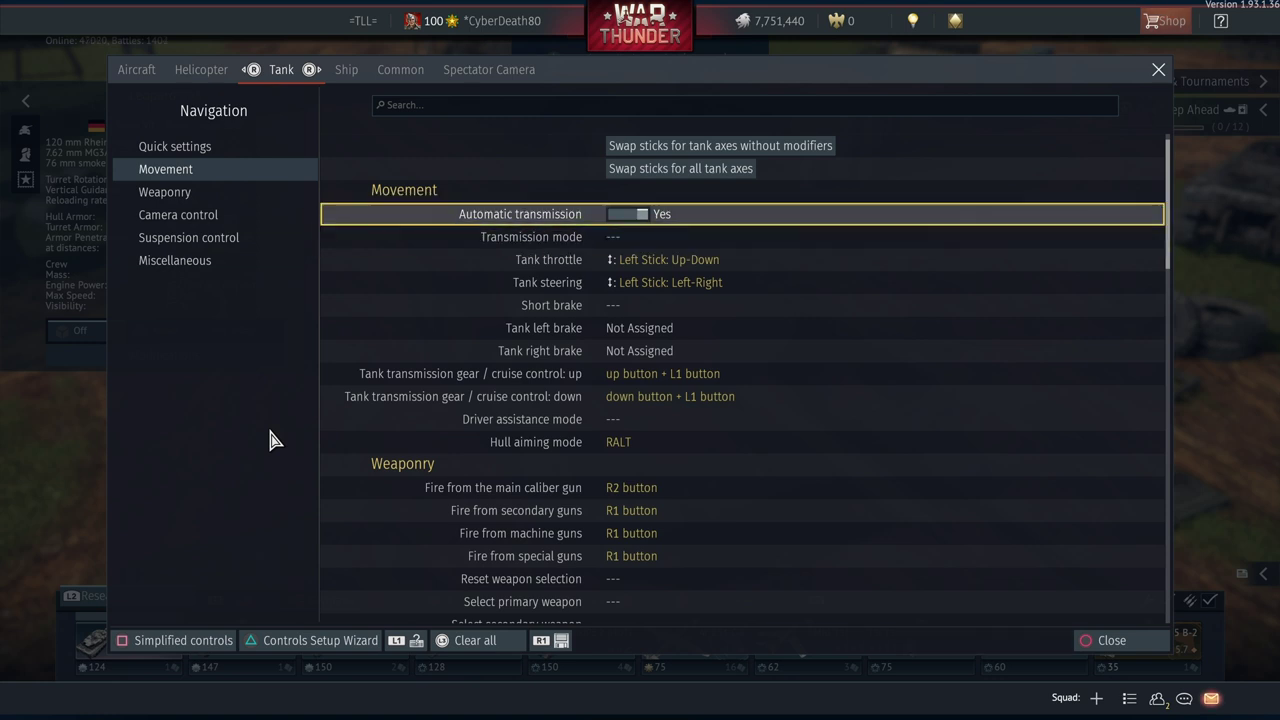
{"action": "key", "text": "Down"}
{"action": "key", "text": "Down"}
{"action": "key", "text": "Down"}
{"action": "key", "text": "Down"}
{"action": "key", "text": "Down"}
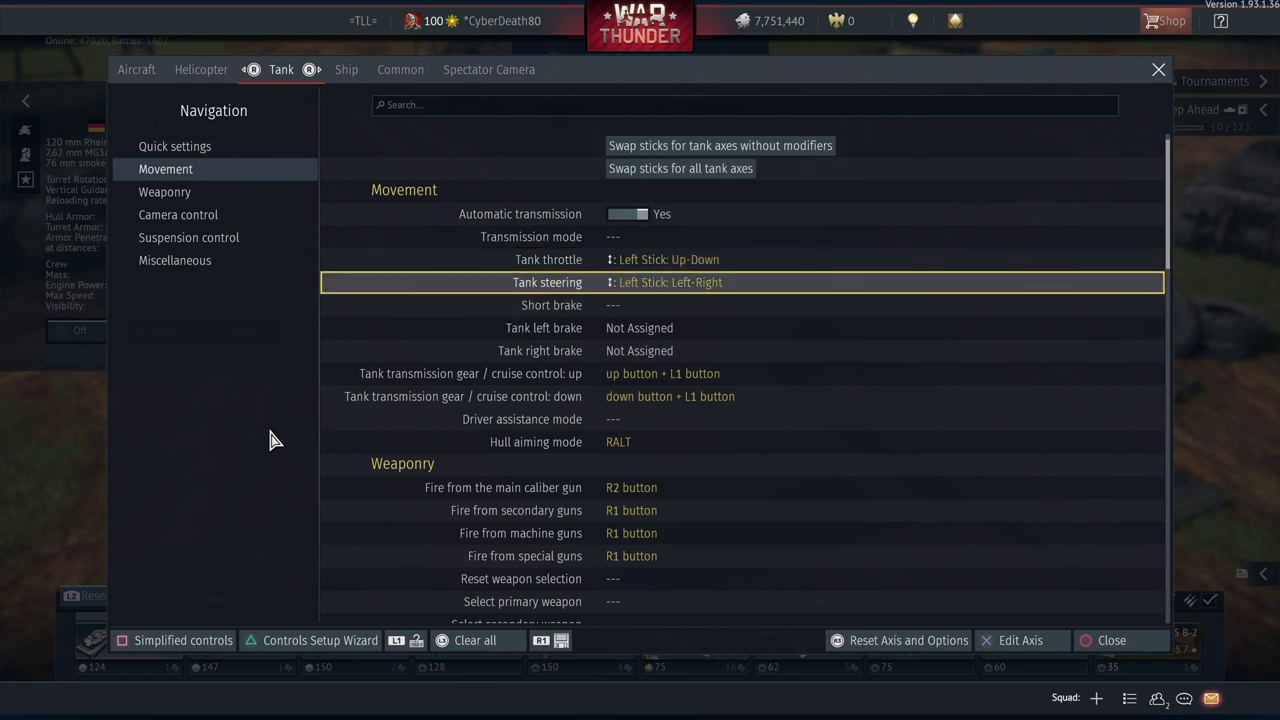
{"action": "key", "text": "Down"}
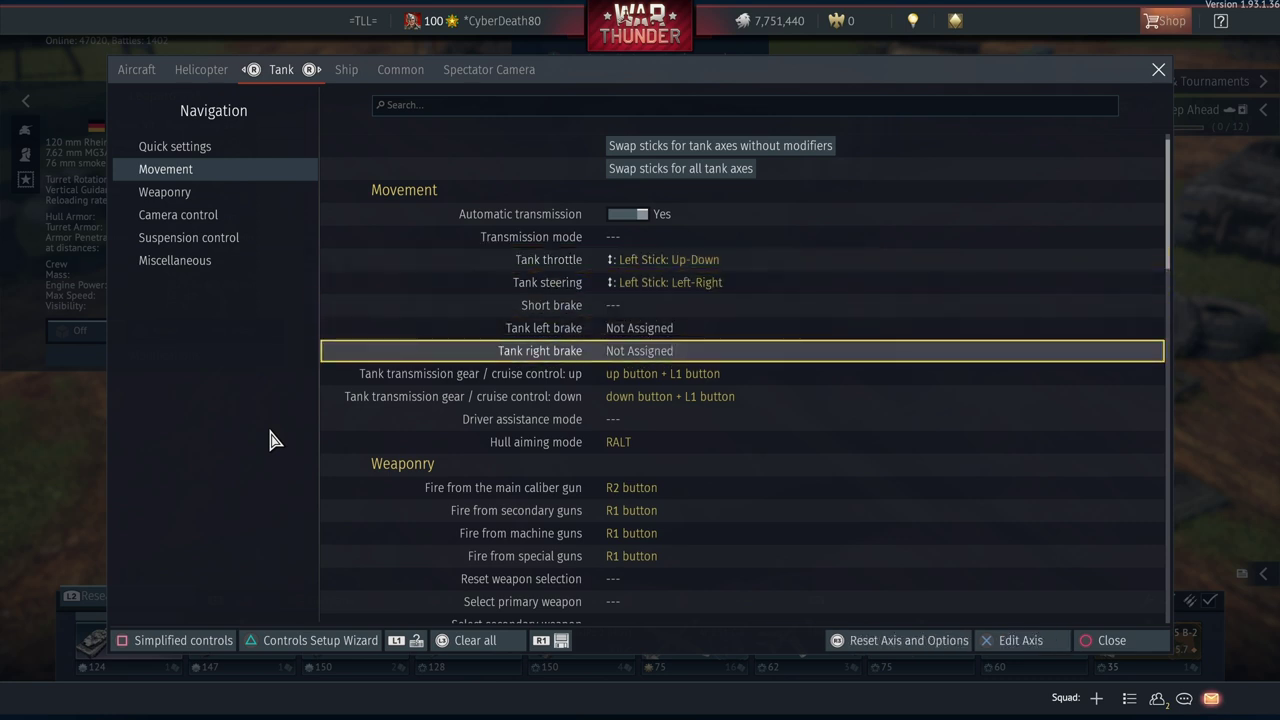
Review cruise control up/down and Hull aiming mode (RALT), reaching the Weaponry section
{"action": "key", "text": "Down"}
{"action": "key", "text": "Down"}
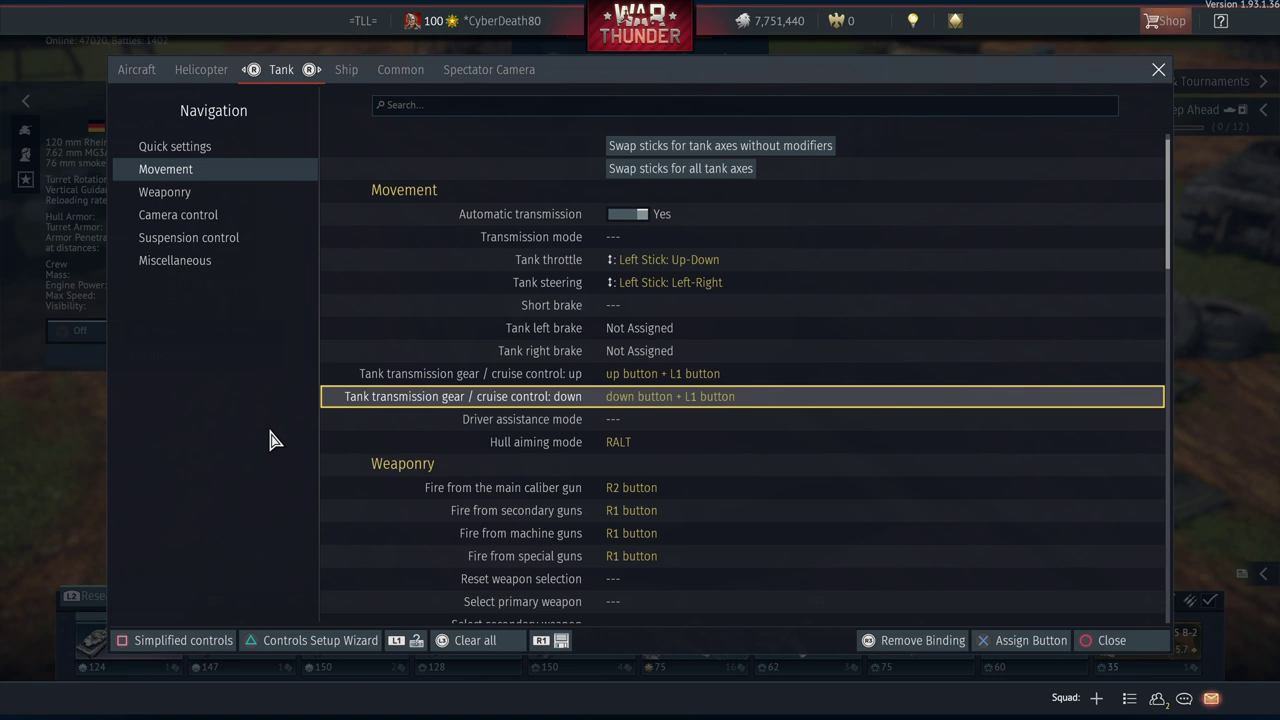
{"action": "key", "text": "Up"}
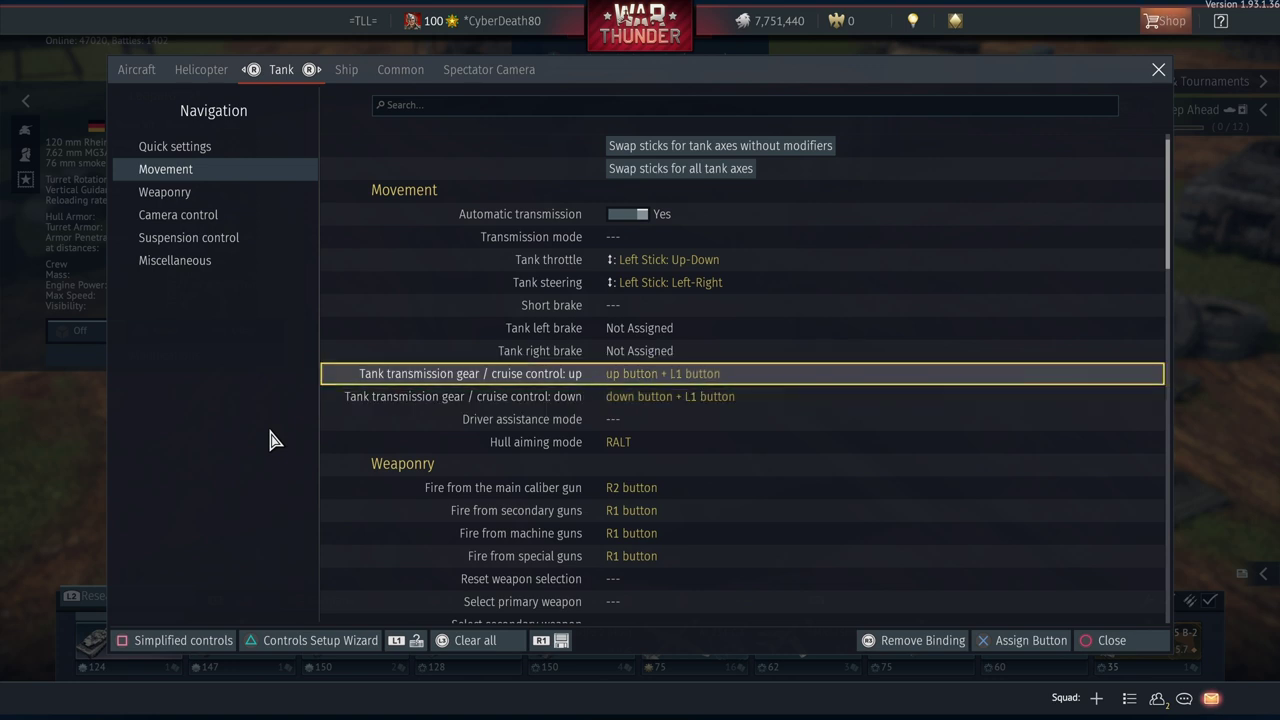
{"action": "key", "text": "Down"}
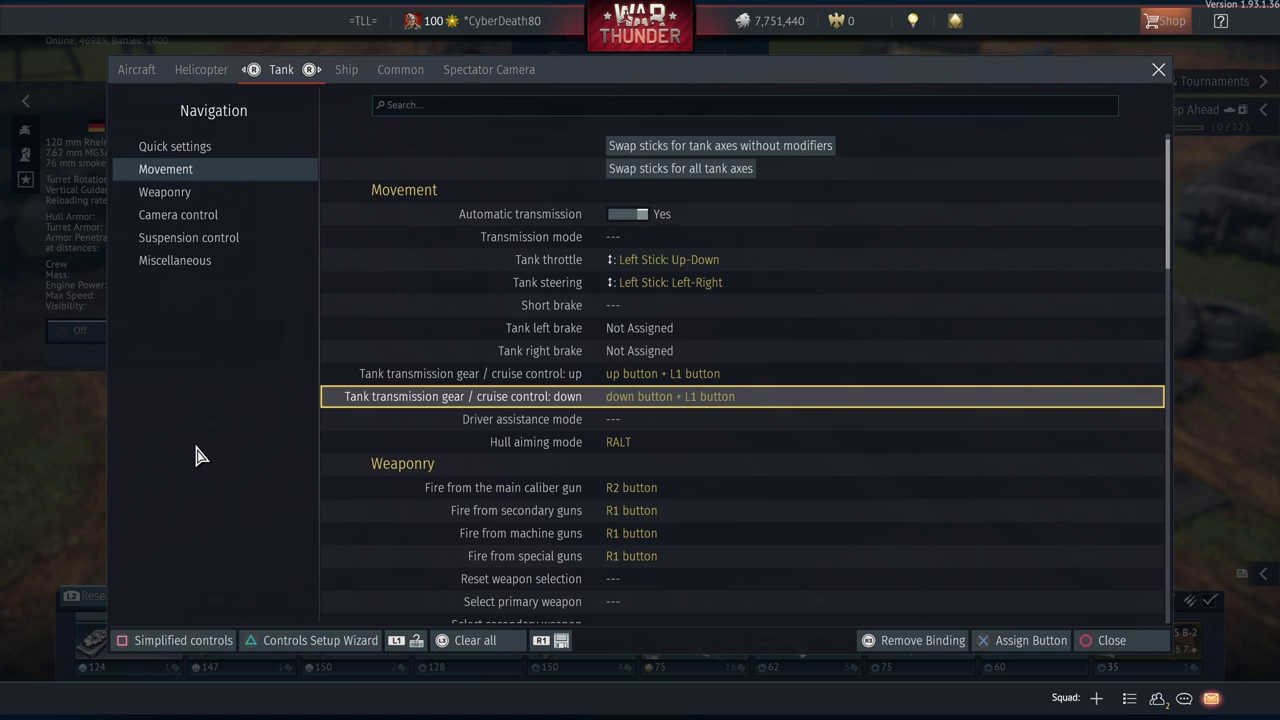
{"action": "key", "text": "Down"}
{"action": "key", "text": "Down"}
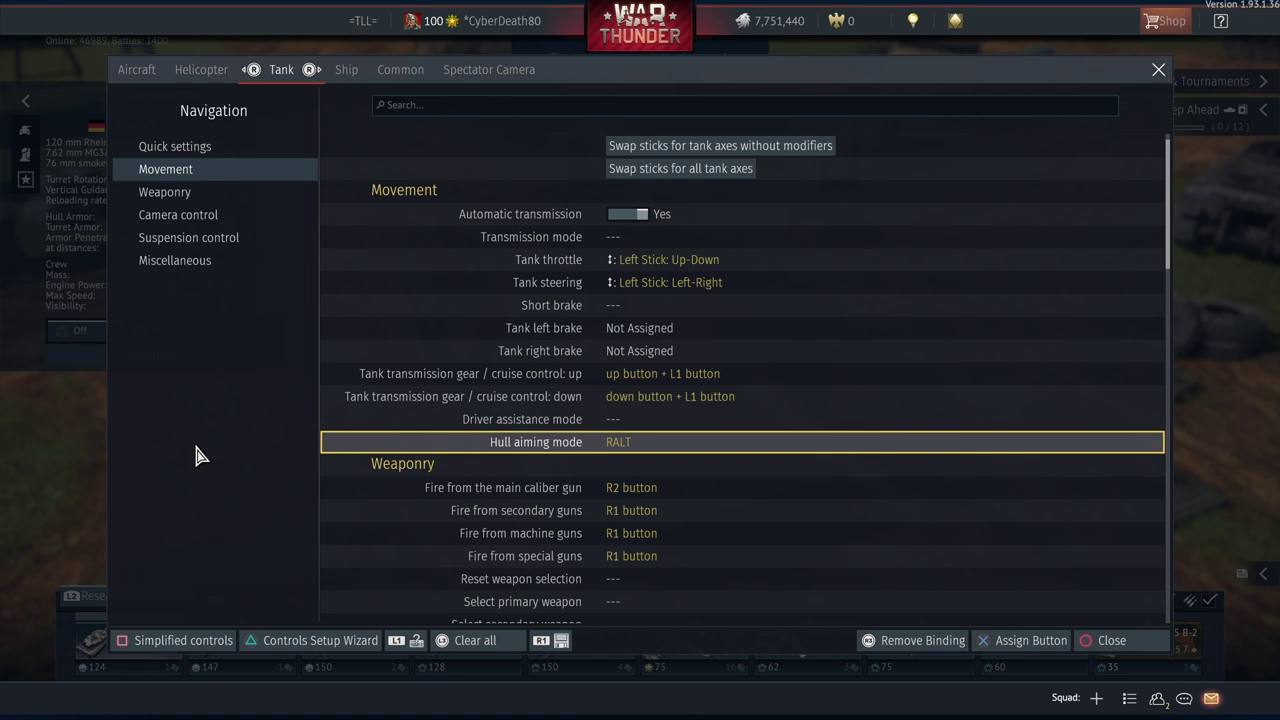
{"action": "key", "text": "Down"}
{"action": "key", "text": "Down"}
{"action": "key", "text": "Down"}
{"action": "key", "text": "Down"}
{"action": "key", "text": "Down"}
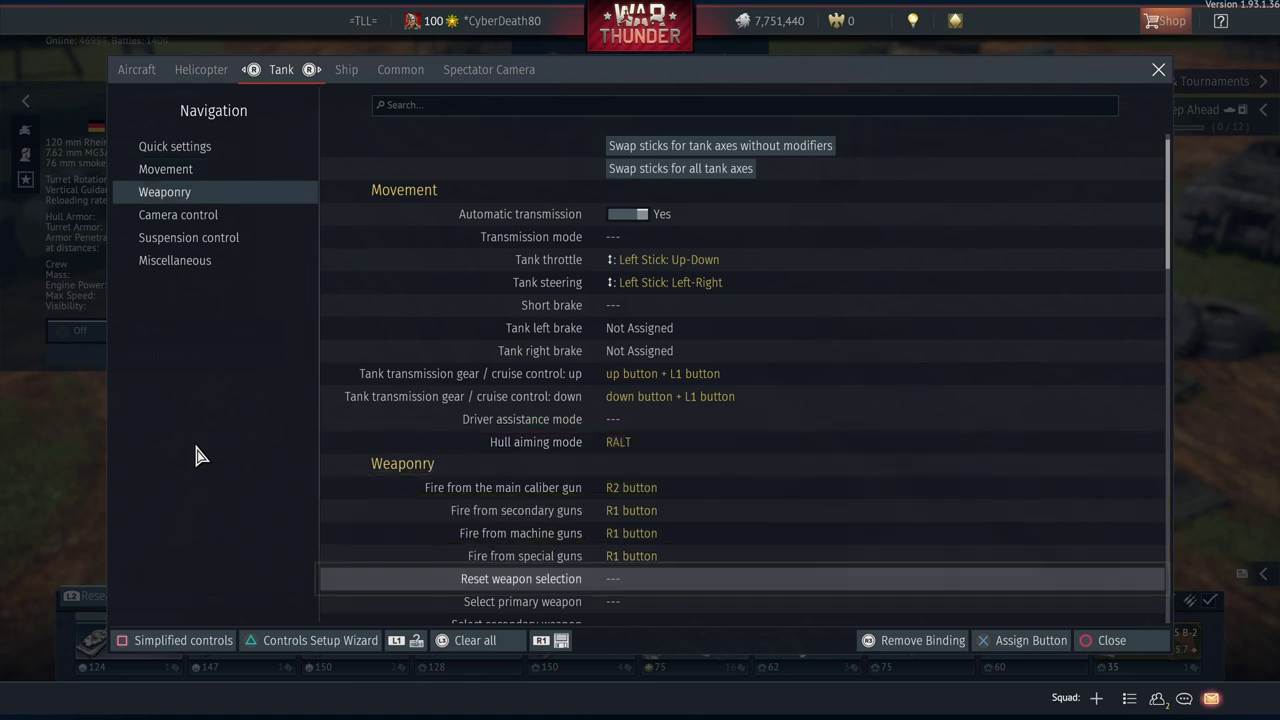
{"action": "key", "text": "Up"}
{"action": "key", "text": "Up"}
{"action": "key", "text": "Up"}
{"action": "key", "text": "Up"}
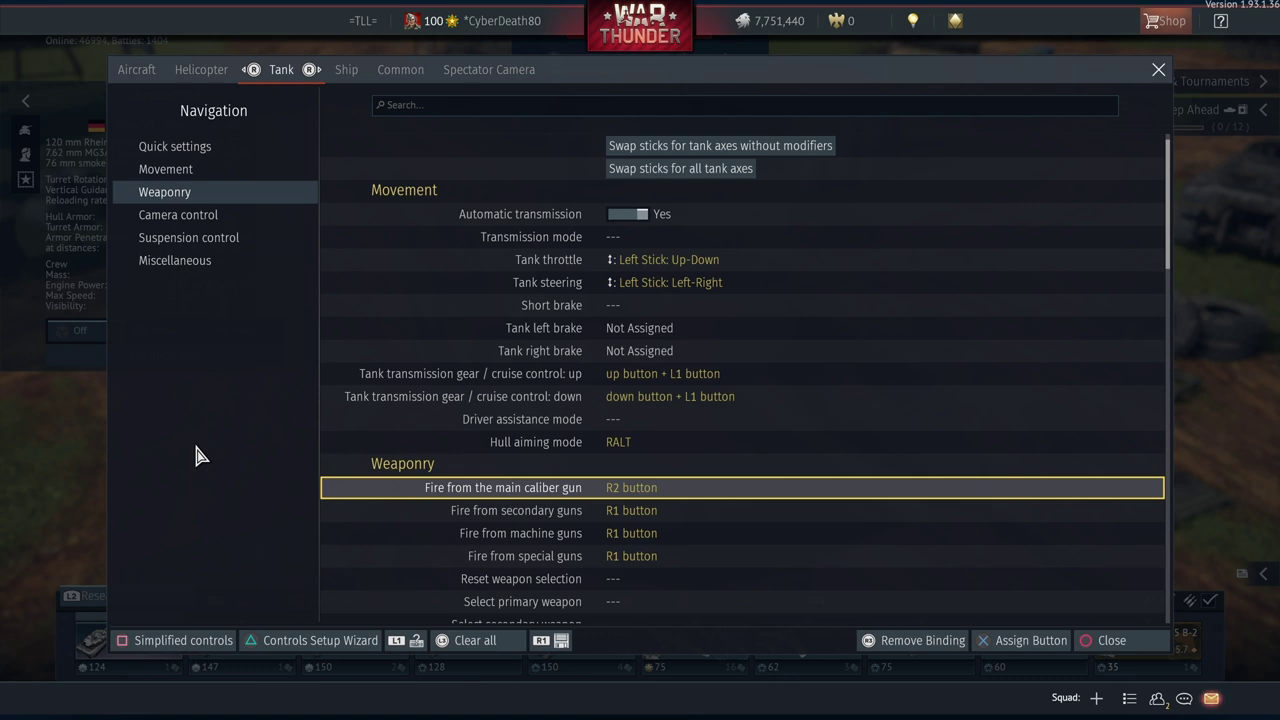
Review tank secondary guns, machine guns, smoke, rate of fire and next bullet type bindings
{"action": "key", "text": "Down"}
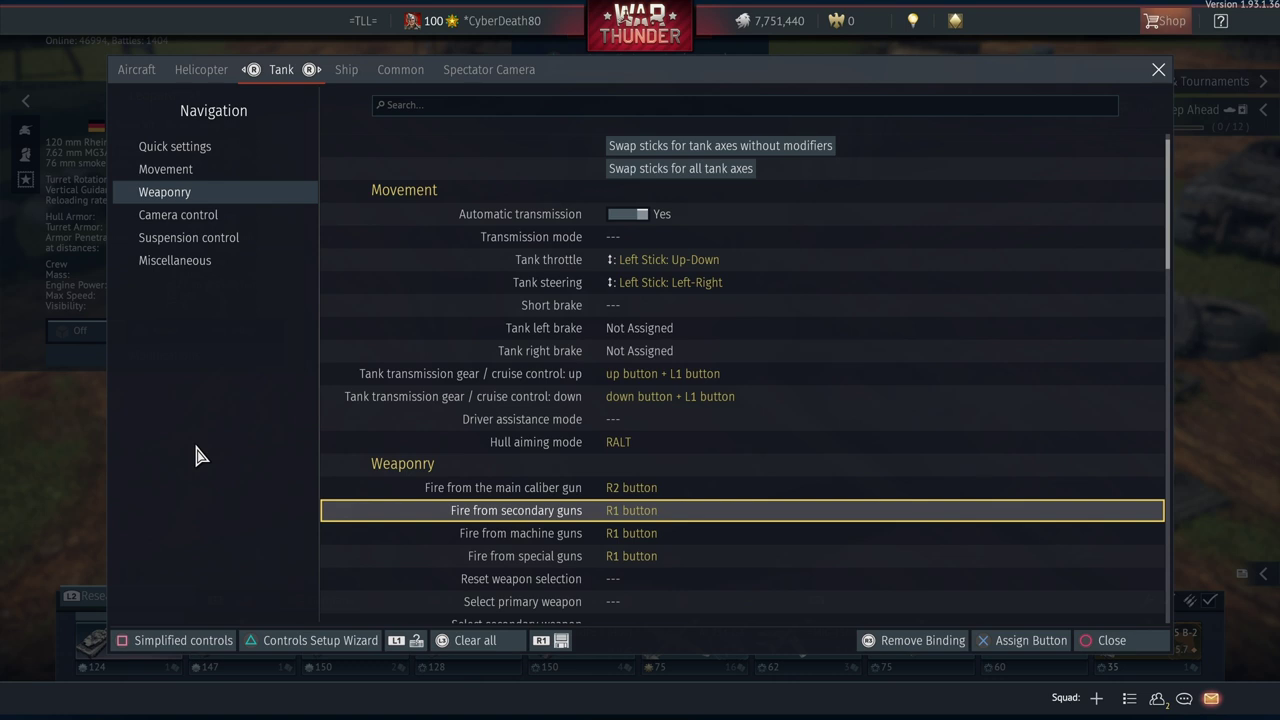
{"action": "key", "text": "Down"}
{"action": "key", "text": "Down"}
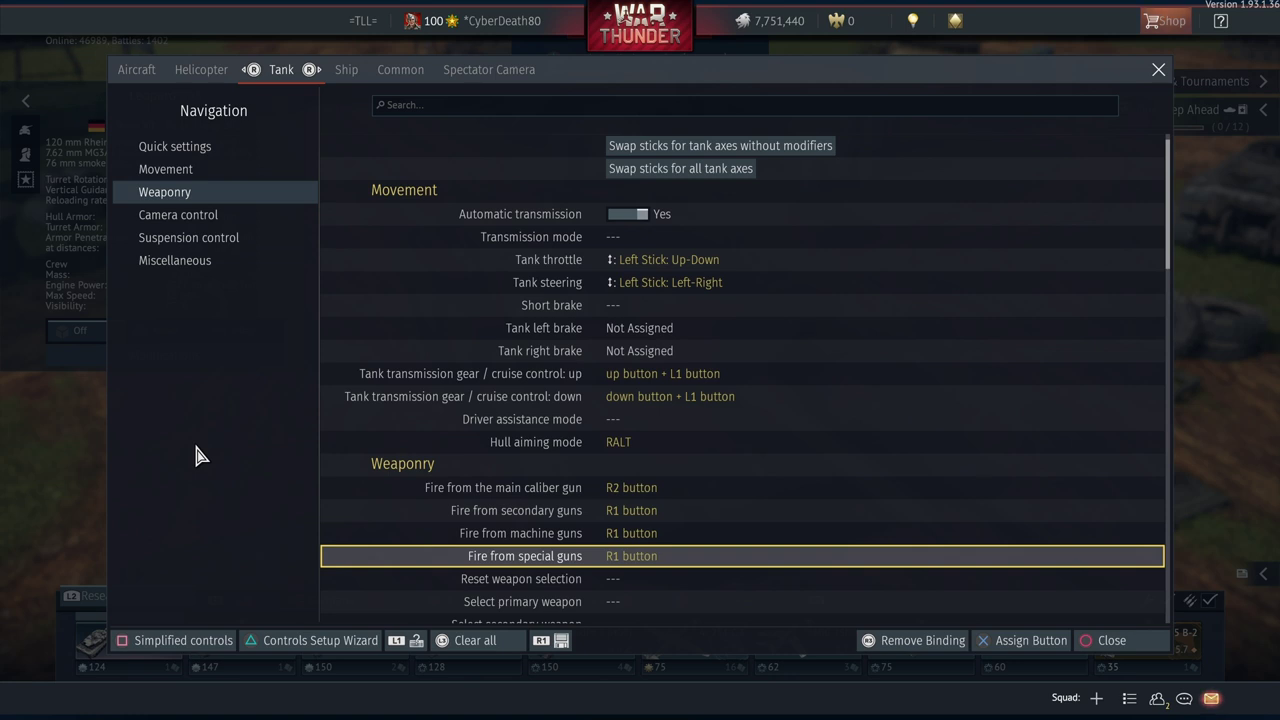
{"action": "key", "text": "Down"}
{"action": "key", "text": "Down"}
{"action": "key", "text": "Down"}
{"action": "key", "text": "Down"}
{"action": "key", "text": "Down"}
{"action": "key", "text": "Down"}
{"action": "key", "text": "Down"}
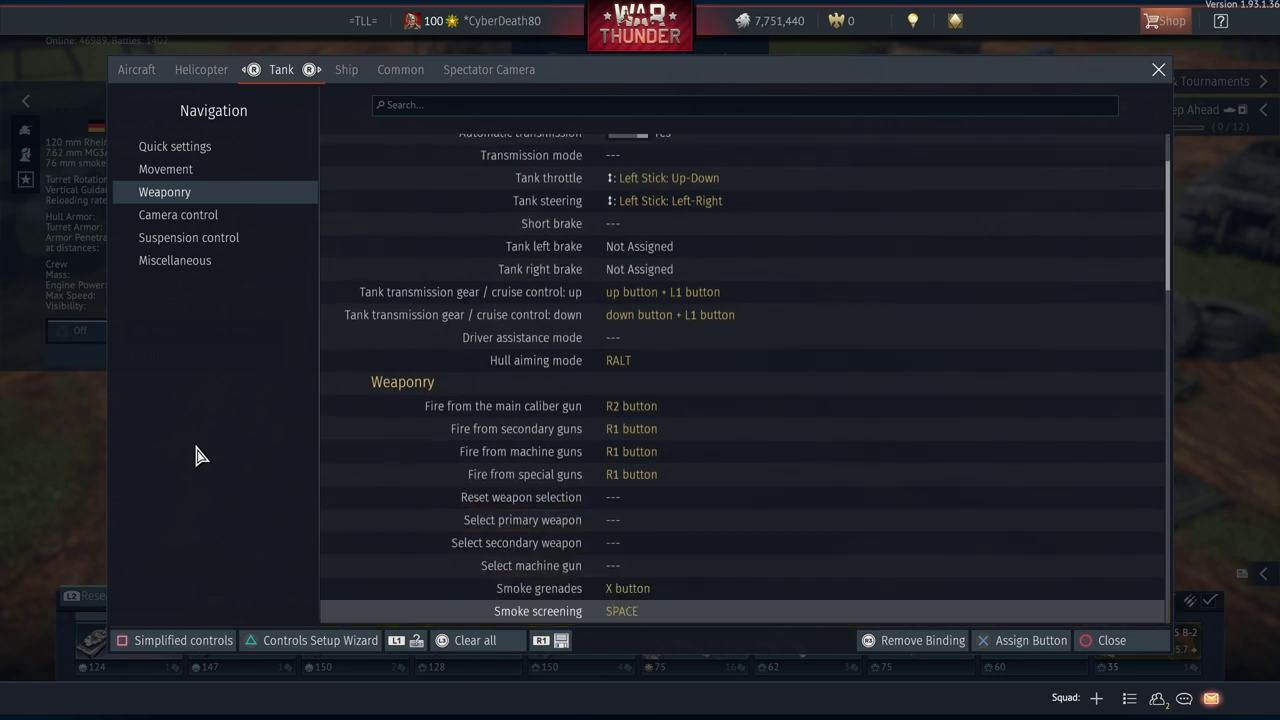
{"action": "key", "text": "Up"}
{"action": "key", "text": "Up"}
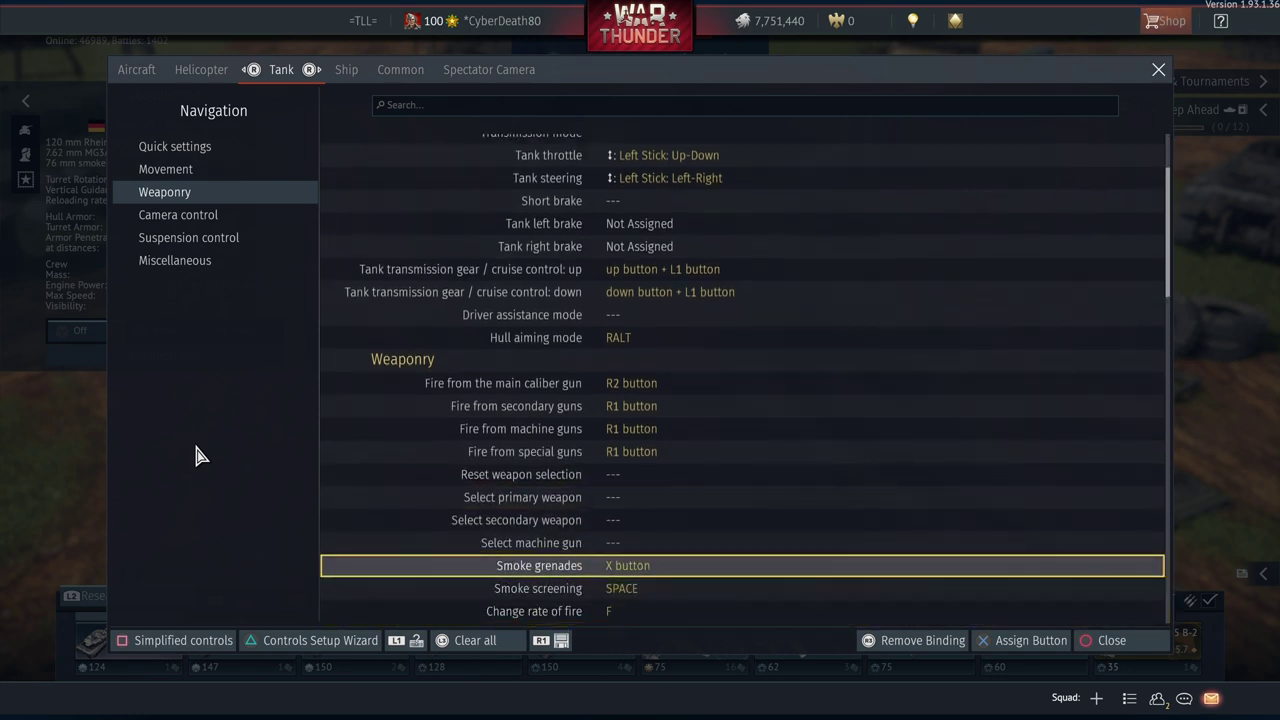
{"action": "key", "text": "Down"}
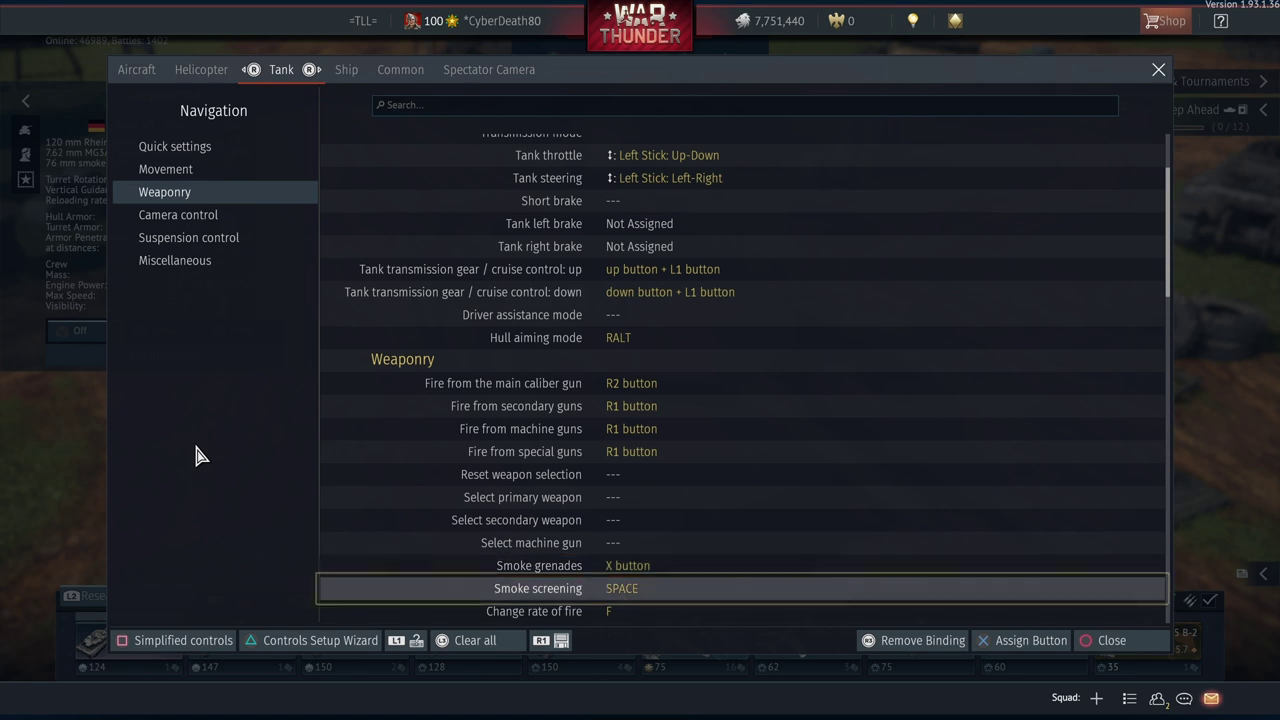
{"action": "key", "text": "Down"}
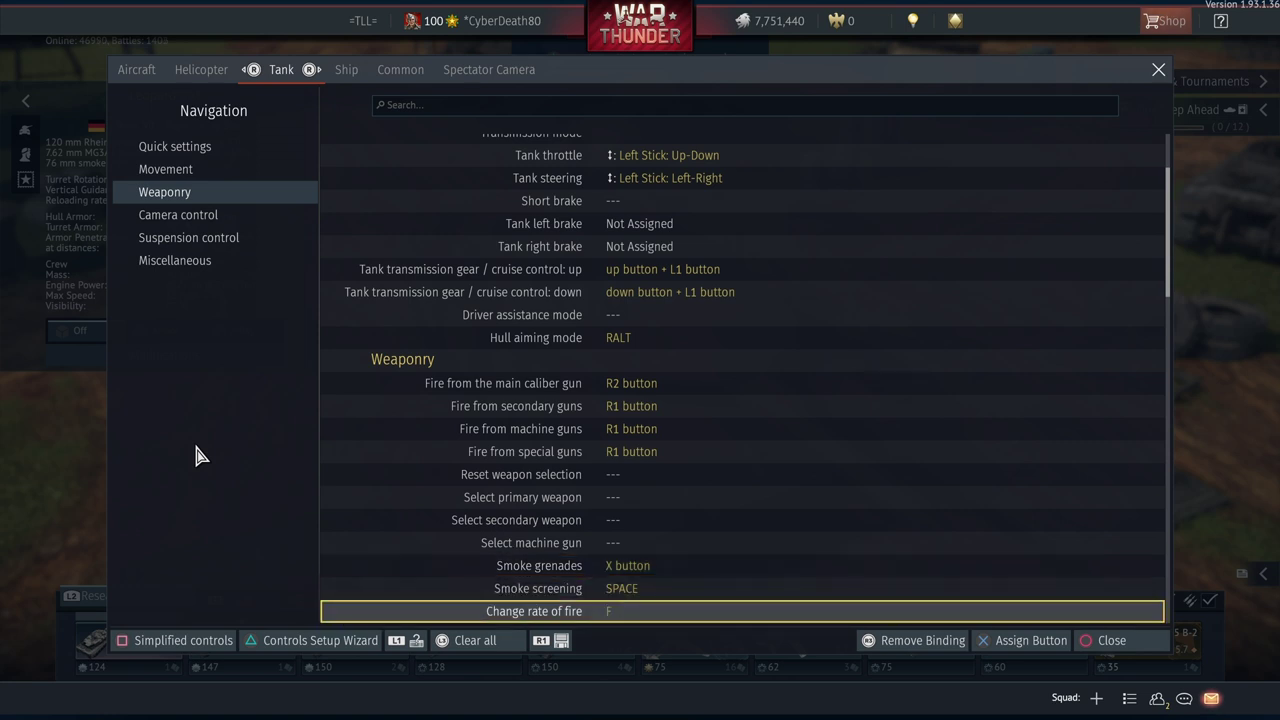
{"action": "key", "text": "Down"}
{"action": "key", "text": "Down"}
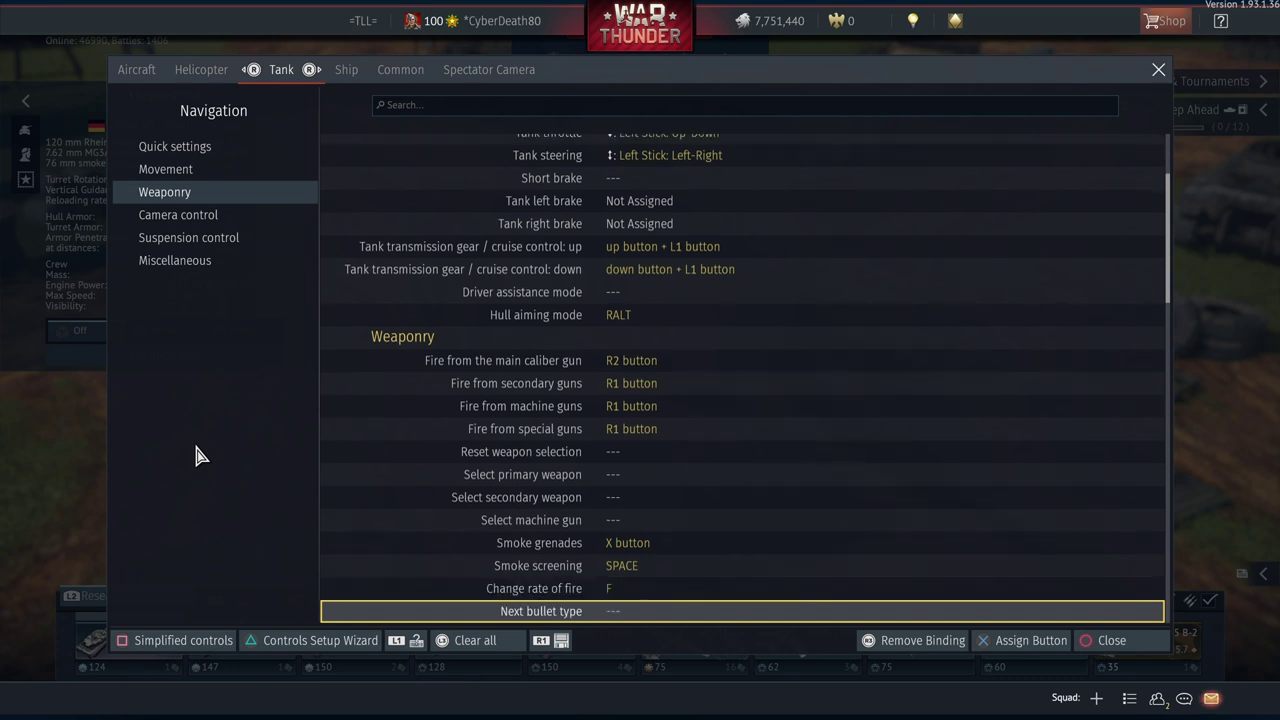
Review tank radar search on/off, radar mode, search mode, scope scale and target selection bindings
{"action": "key", "text": "Up"}
{"action": "key", "text": "Down"}
{"action": "key", "text": "Down"}
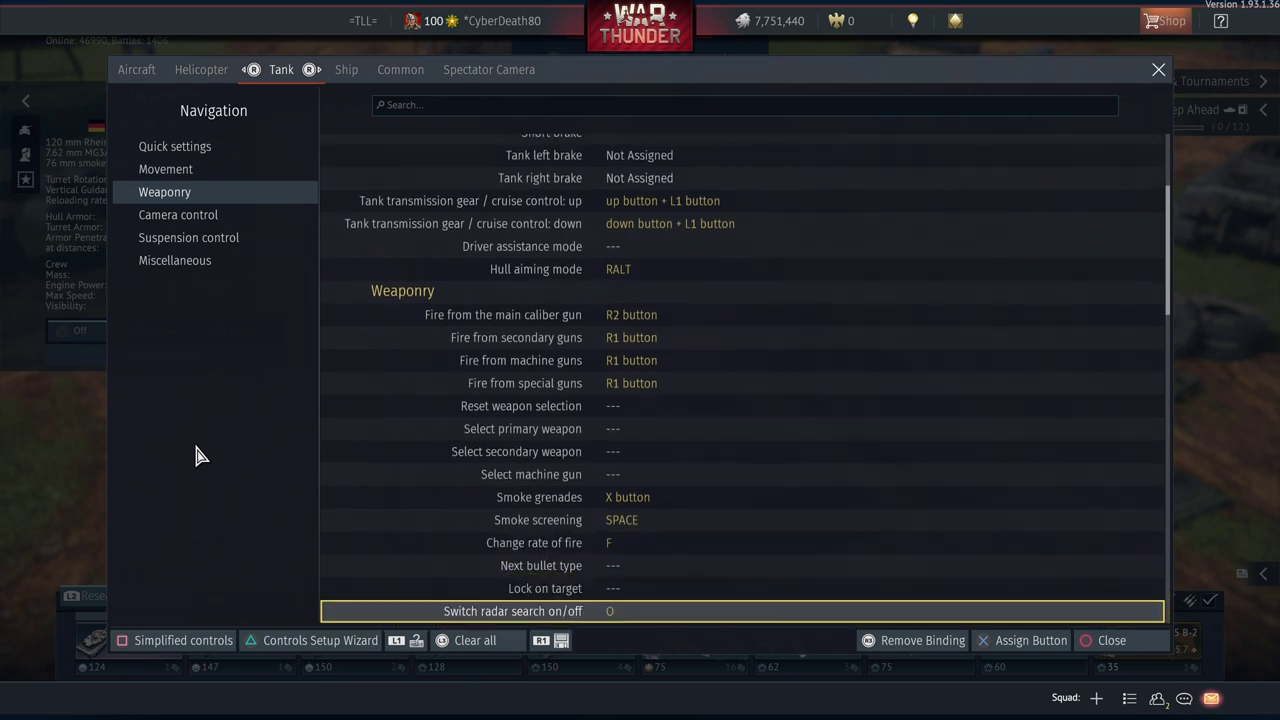
{"action": "key", "text": "Down"}
{"action": "key", "text": "Down"}
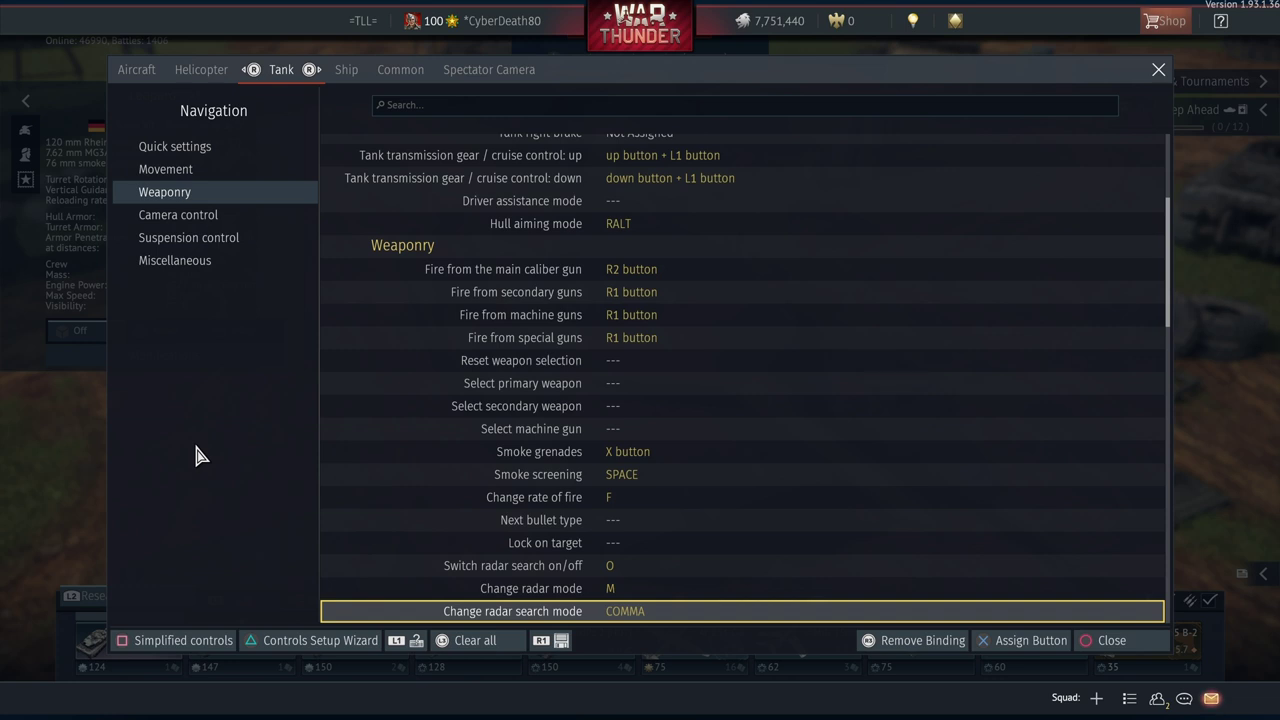
{"action": "key", "text": "Up"}
{"action": "key", "text": "Up"}
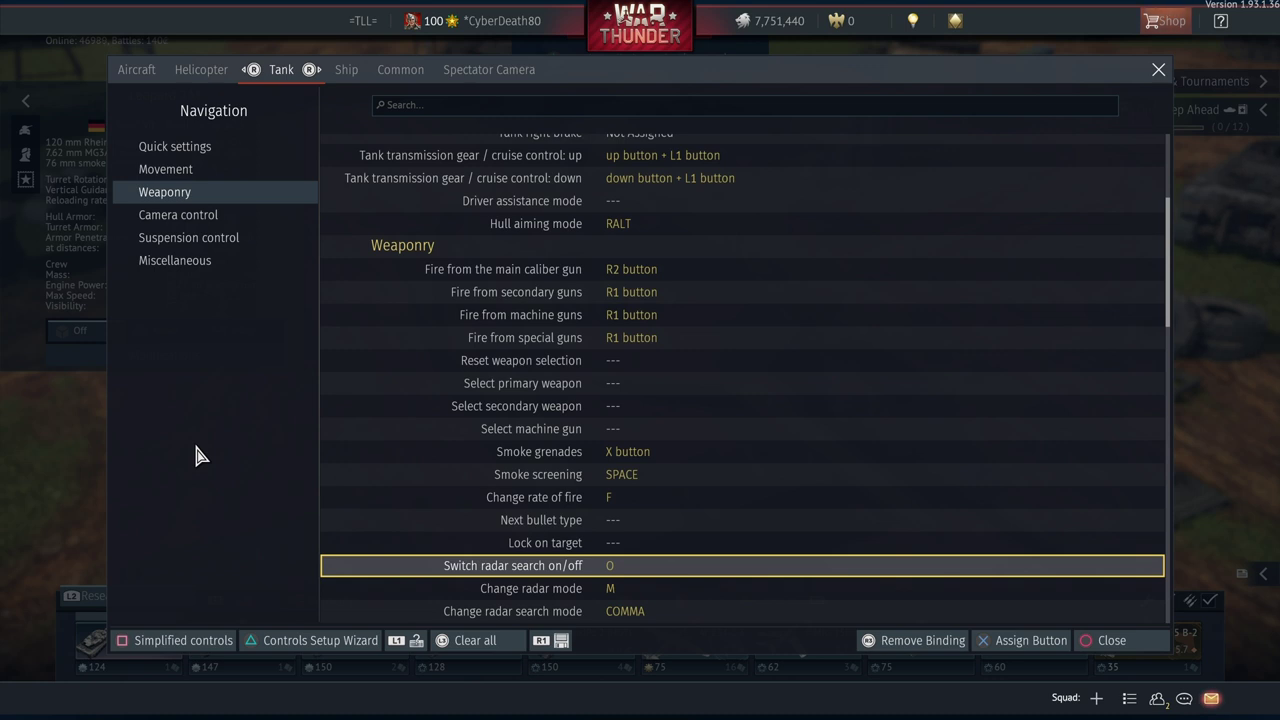
{"action": "key", "text": "Down"}
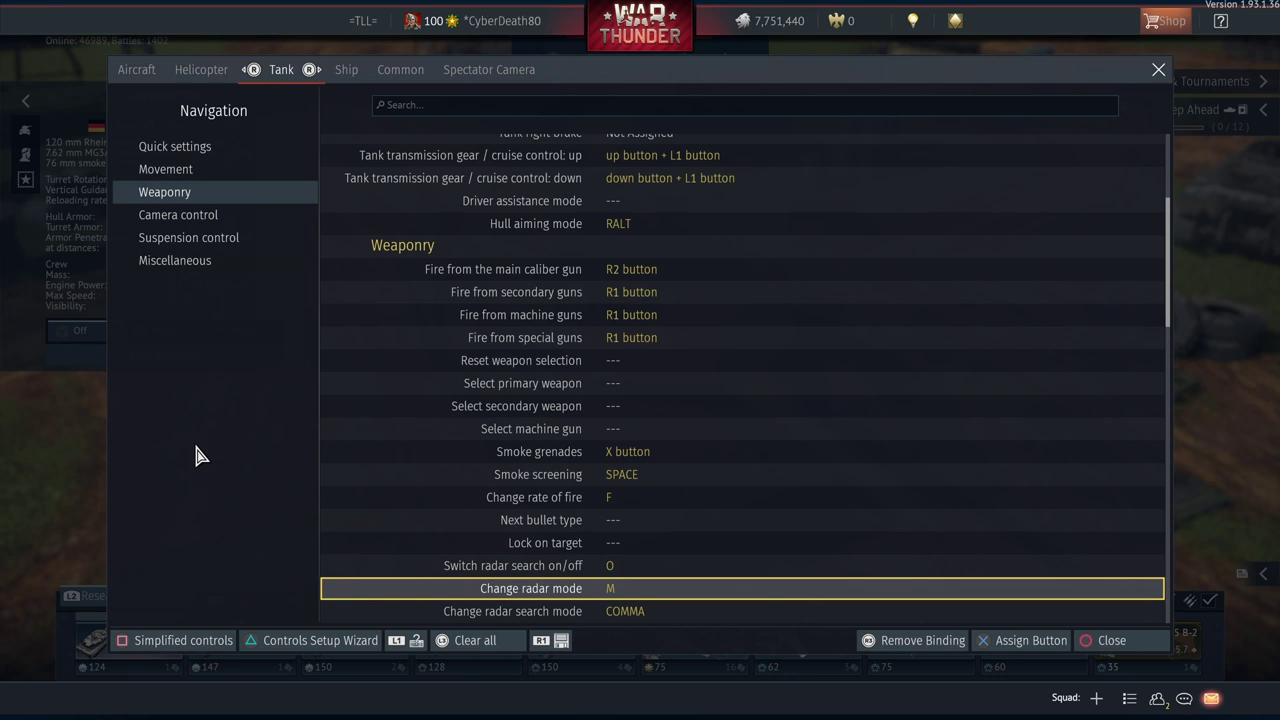
{"action": "key", "text": "Down"}
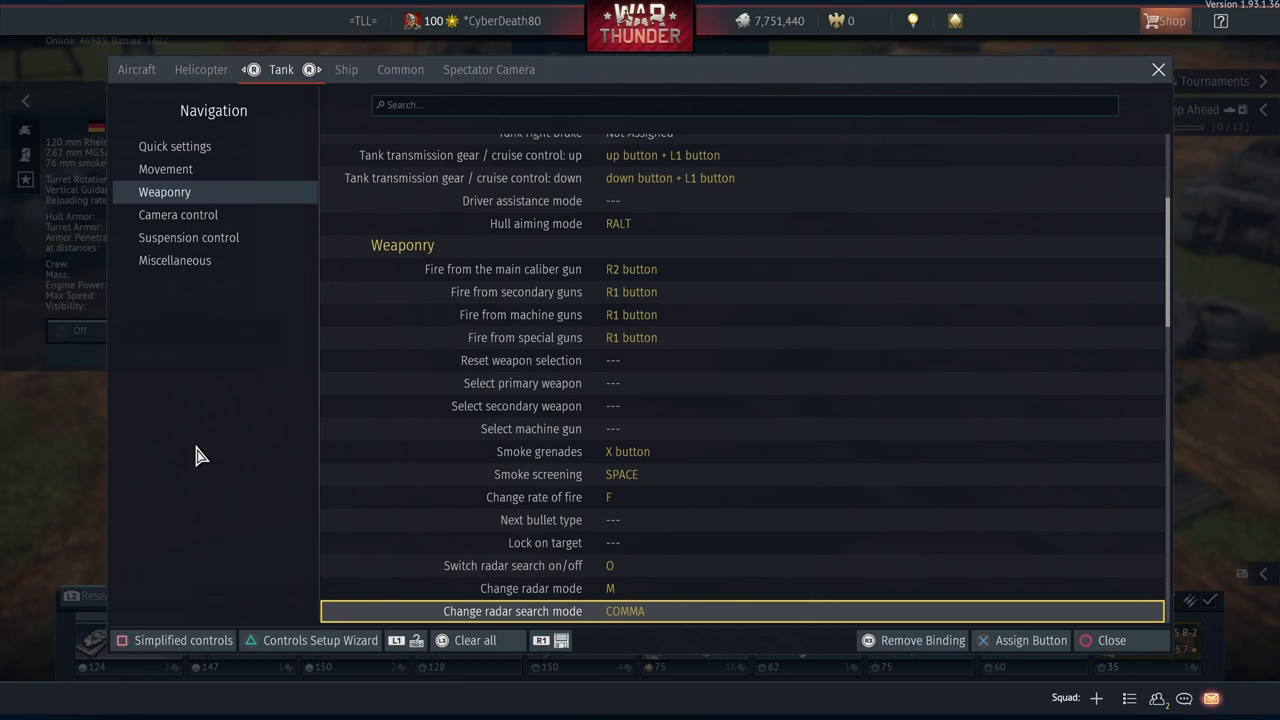
{"action": "key", "text": "Down"}
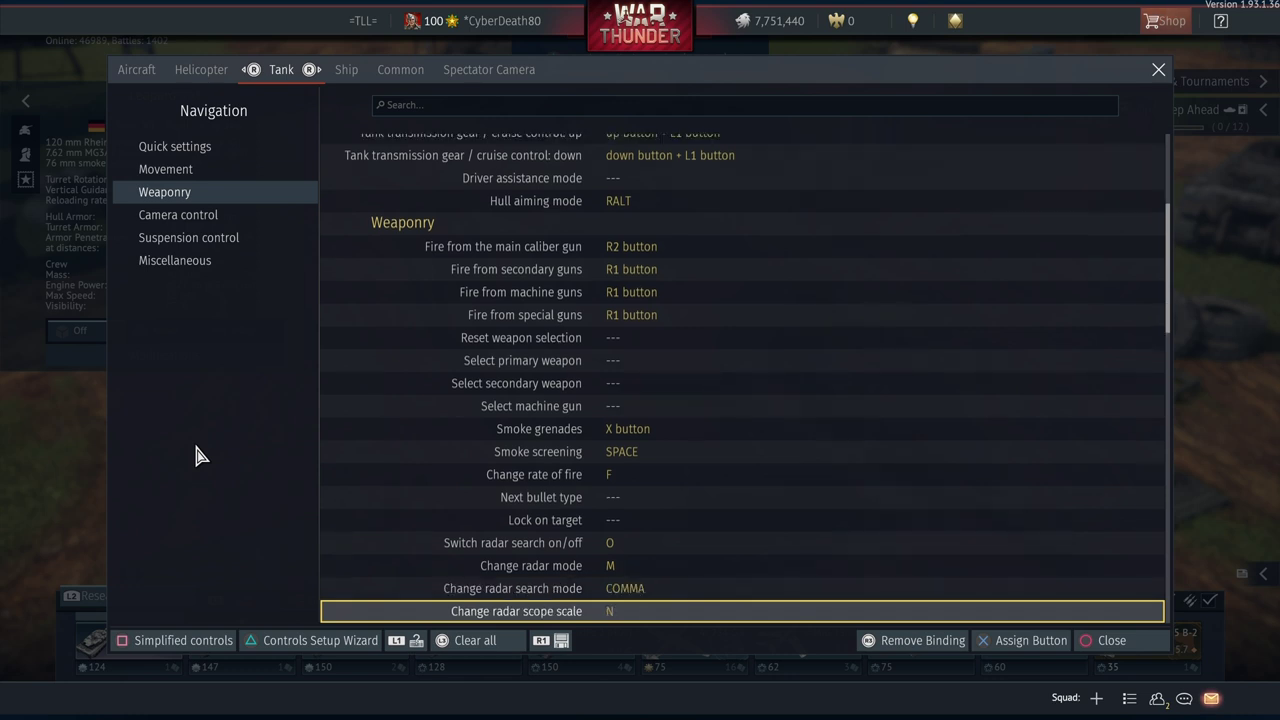
{"action": "key", "text": "Down"}
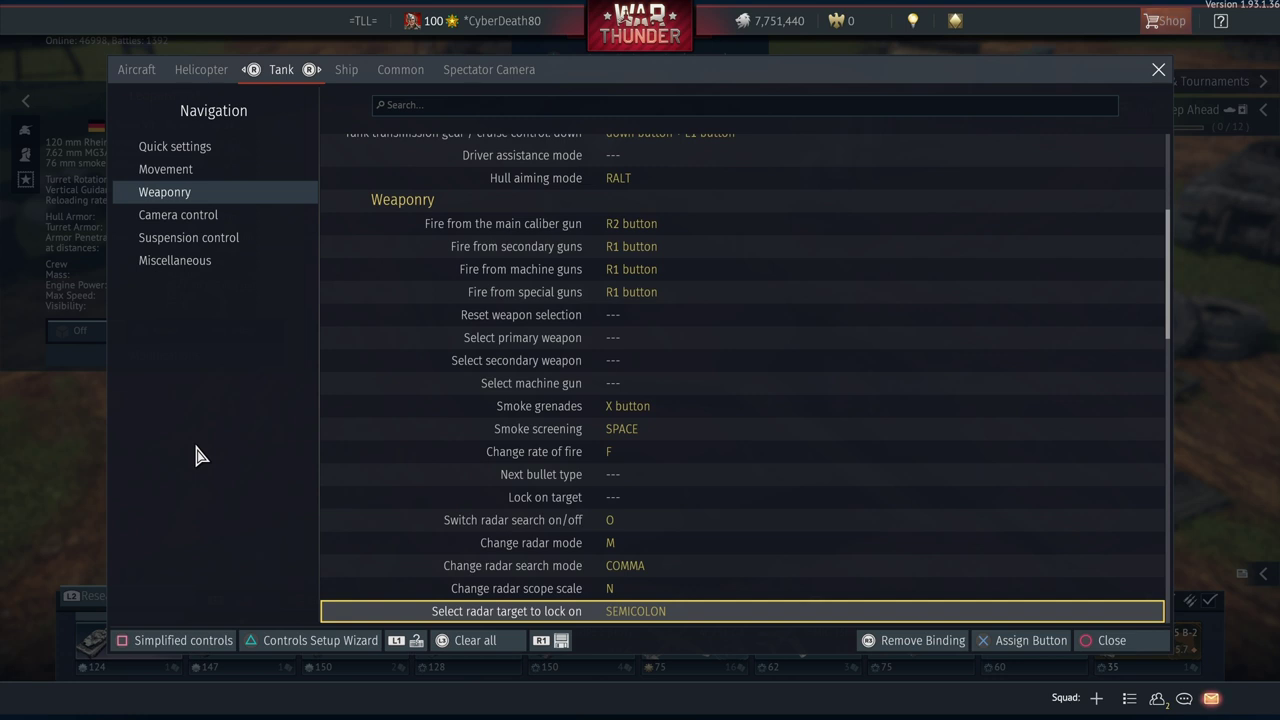
Review lock radar target, night vision, IR spotlight and thermal sight colour scheme (T), reaching Zoom Camera
{"action": "key", "text": "Down"}
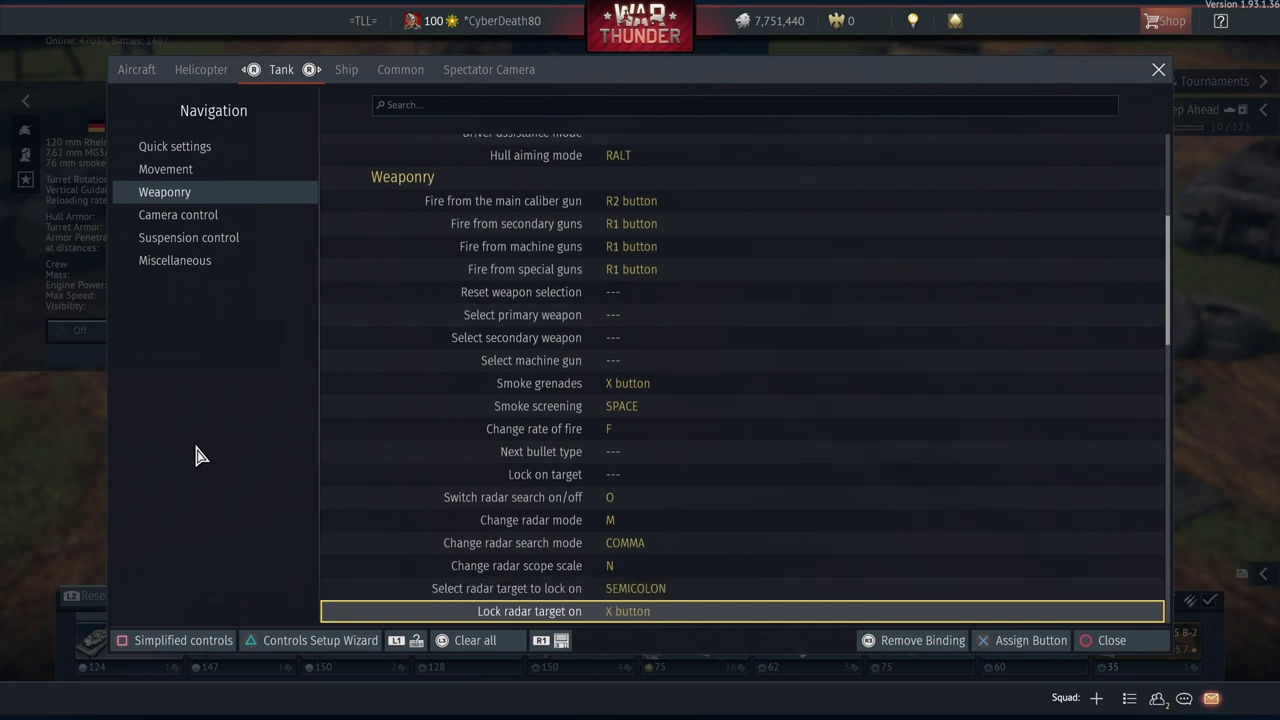
{"action": "key", "text": "Down"}
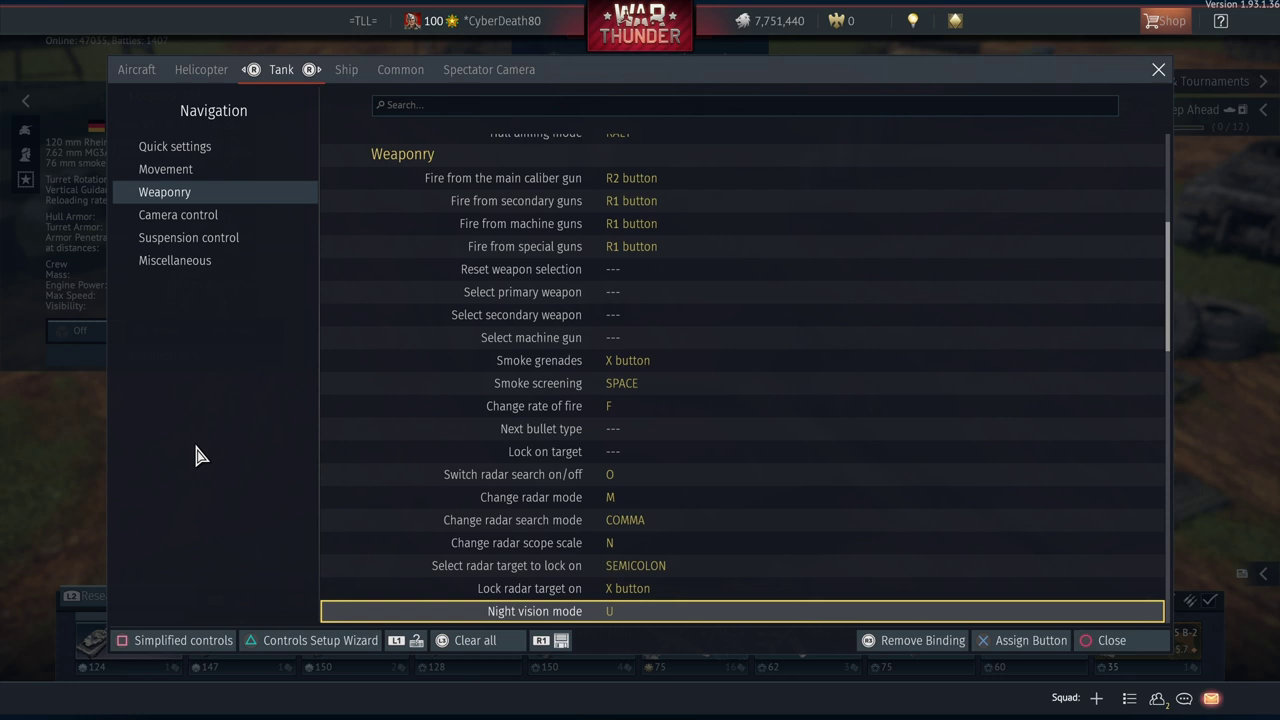
{"action": "key", "text": "Down"}
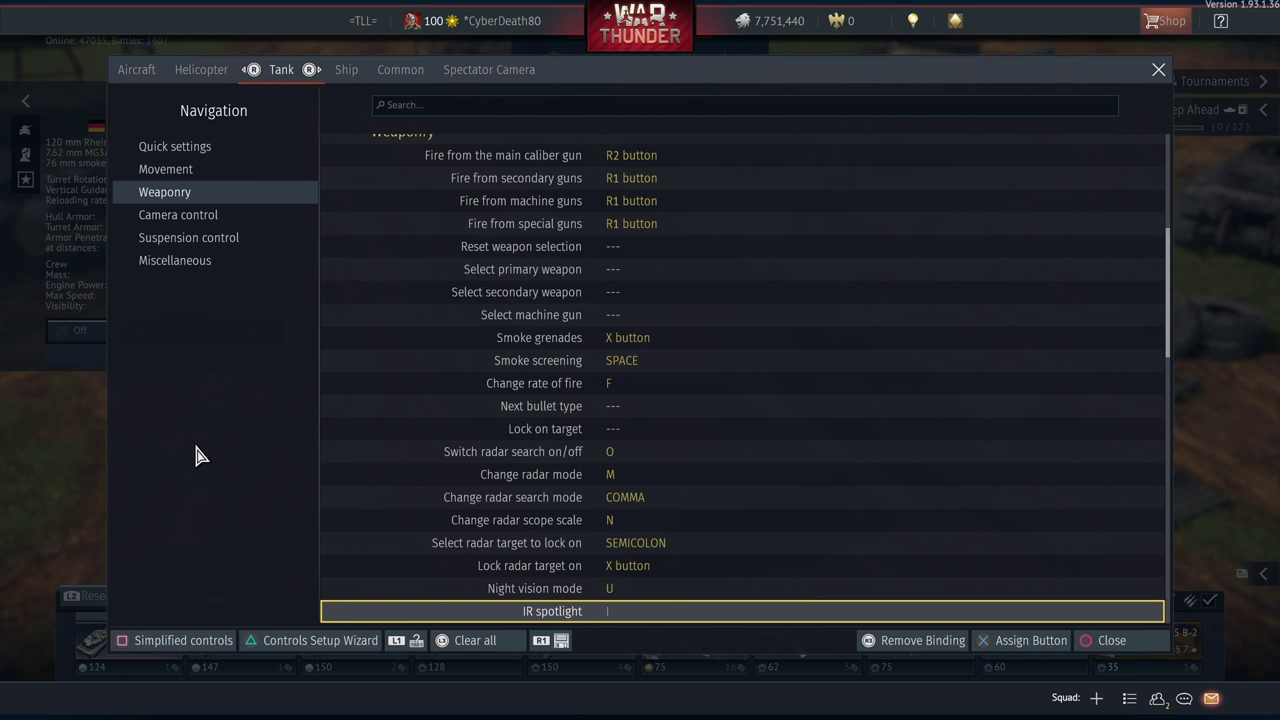
{"action": "key", "text": "Down"}
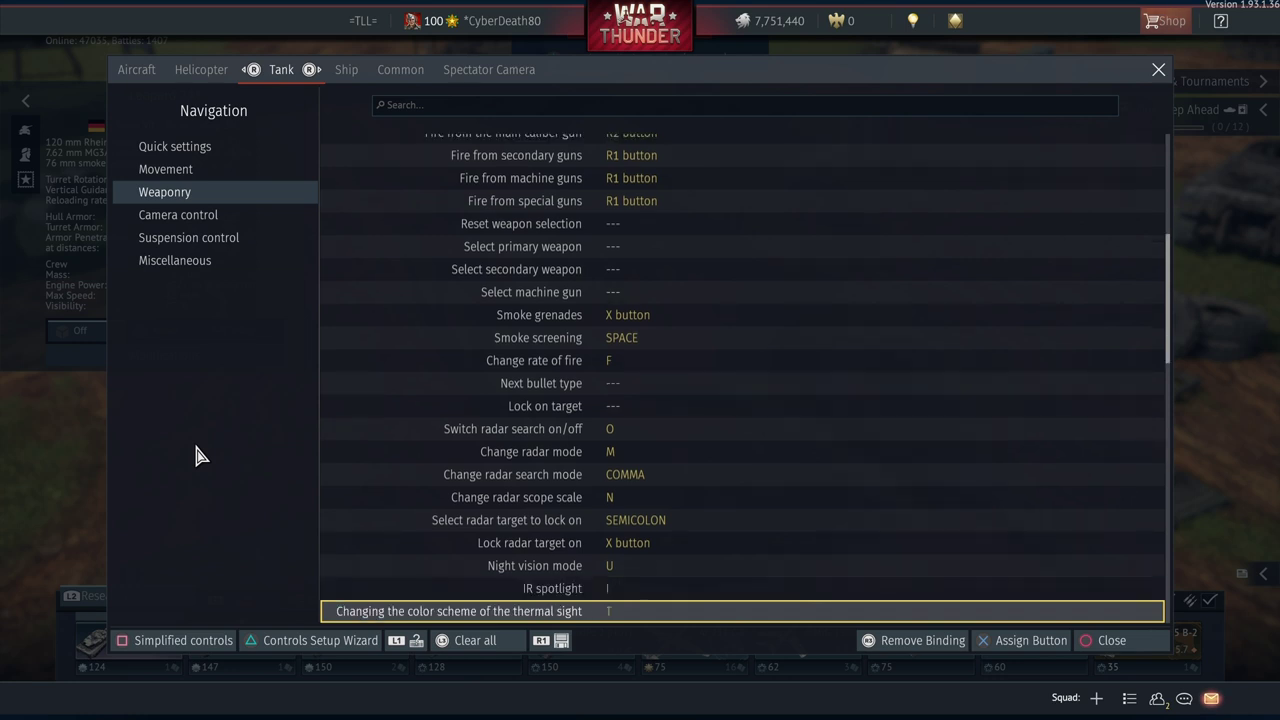
{"action": "key", "text": "Down"}
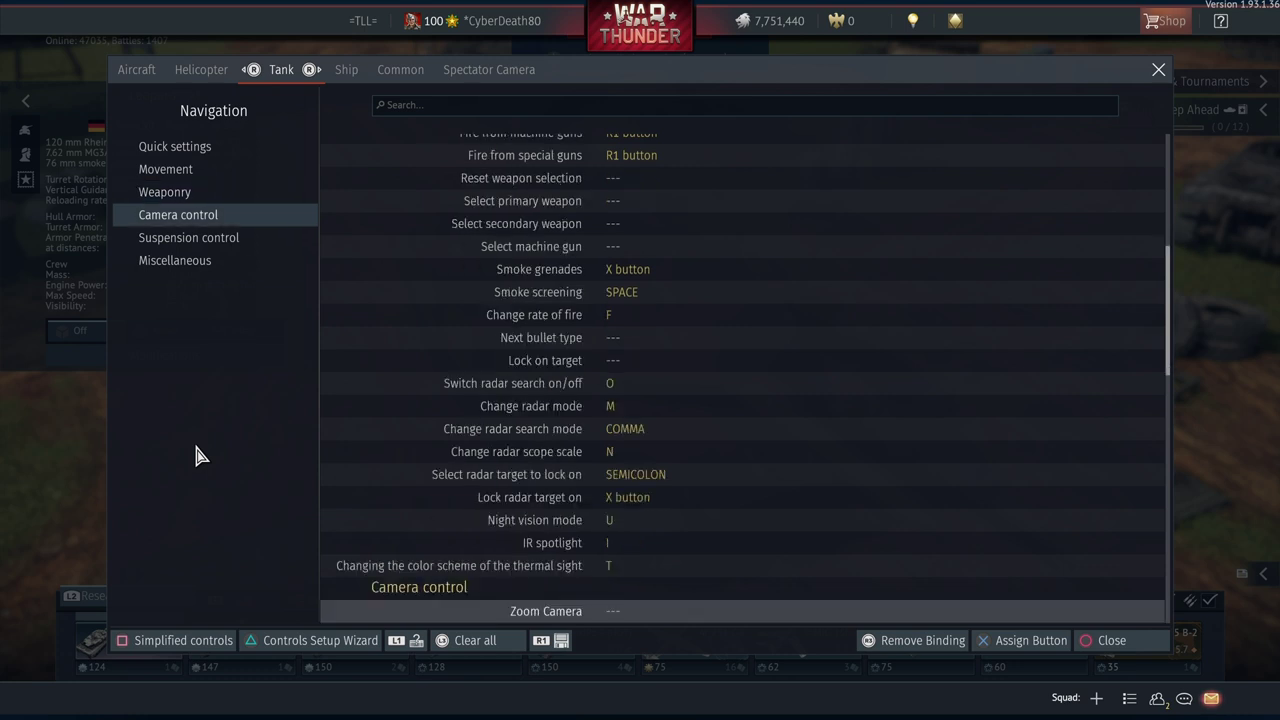
Review tank Sniper mode, Driver camera, Binoculars, Stabilizer mode and Target tracking bindings
{"action": "key", "text": "Down"}
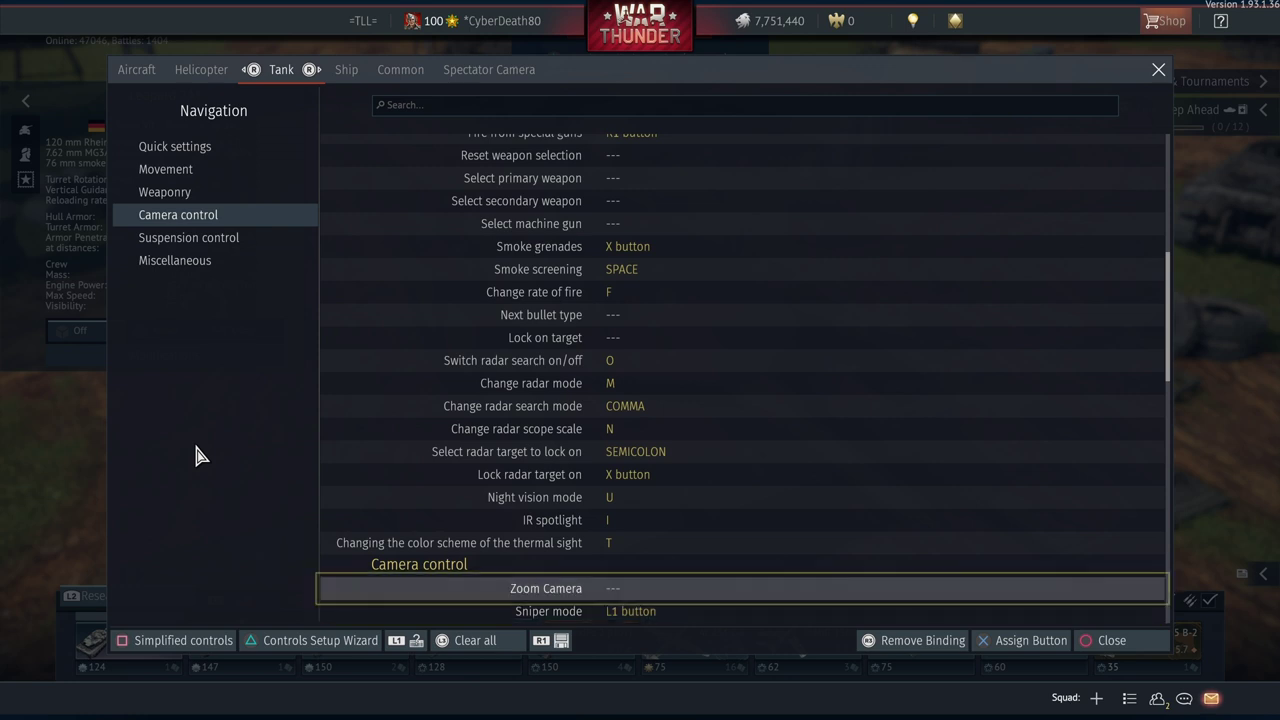
{"action": "key", "text": "Down"}
{"action": "key", "text": "Up"}
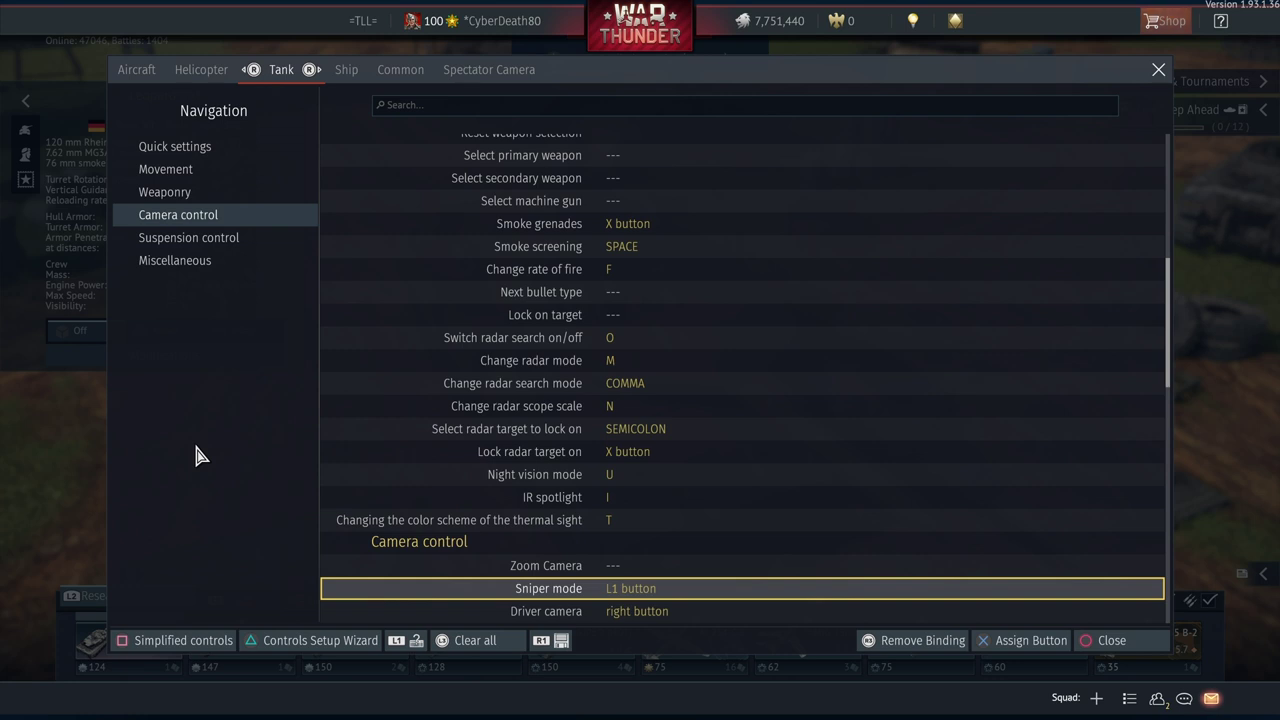
{"action": "key", "text": "Down"}
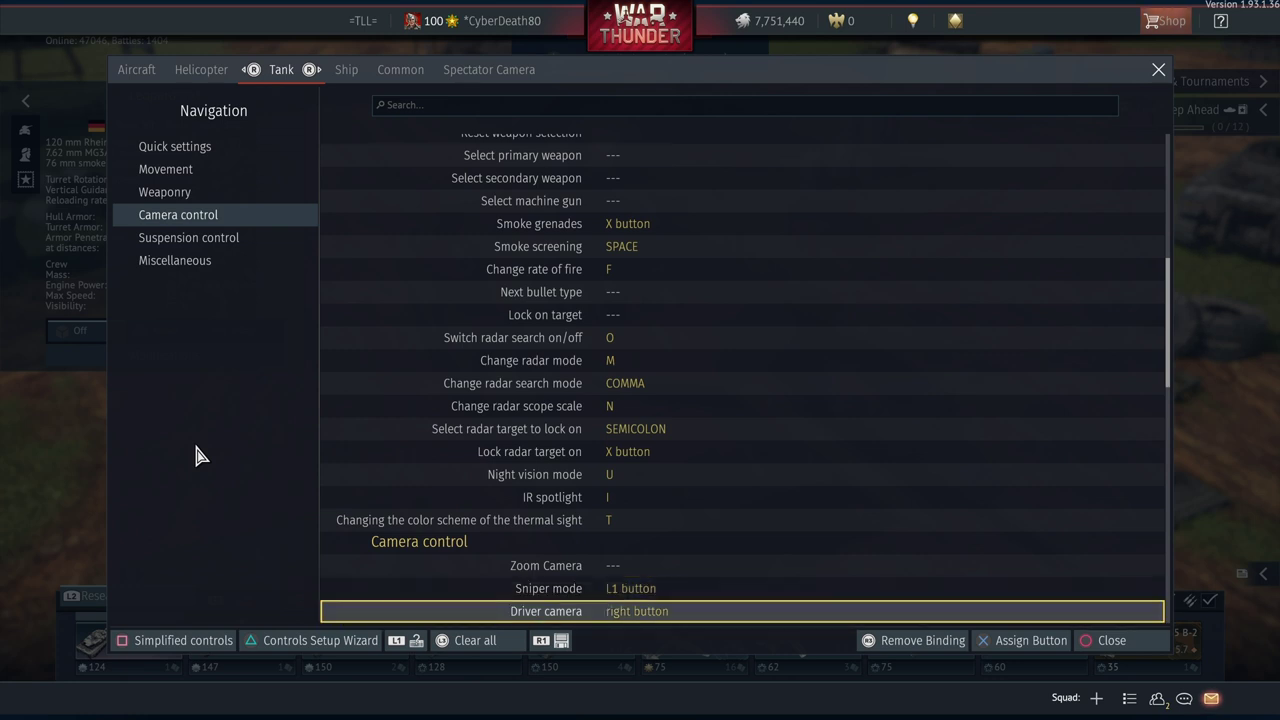
{"action": "key", "text": "Down"}
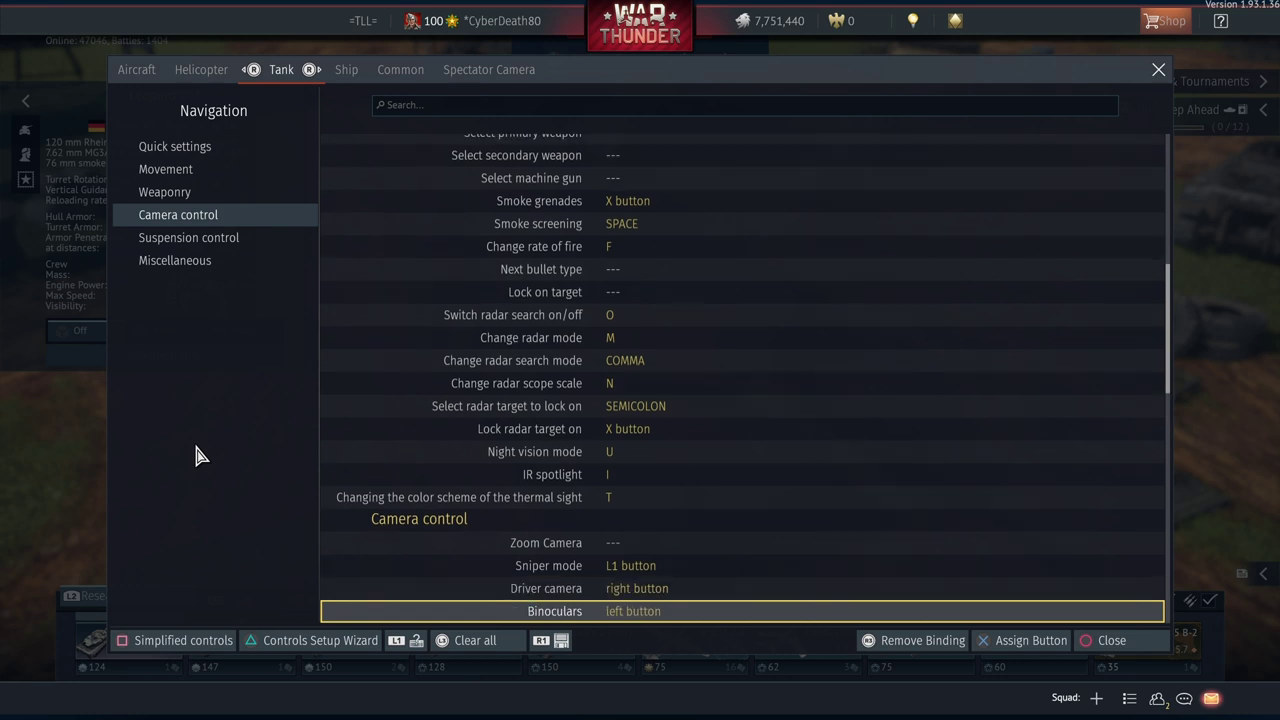
{"action": "key", "text": "Down"}
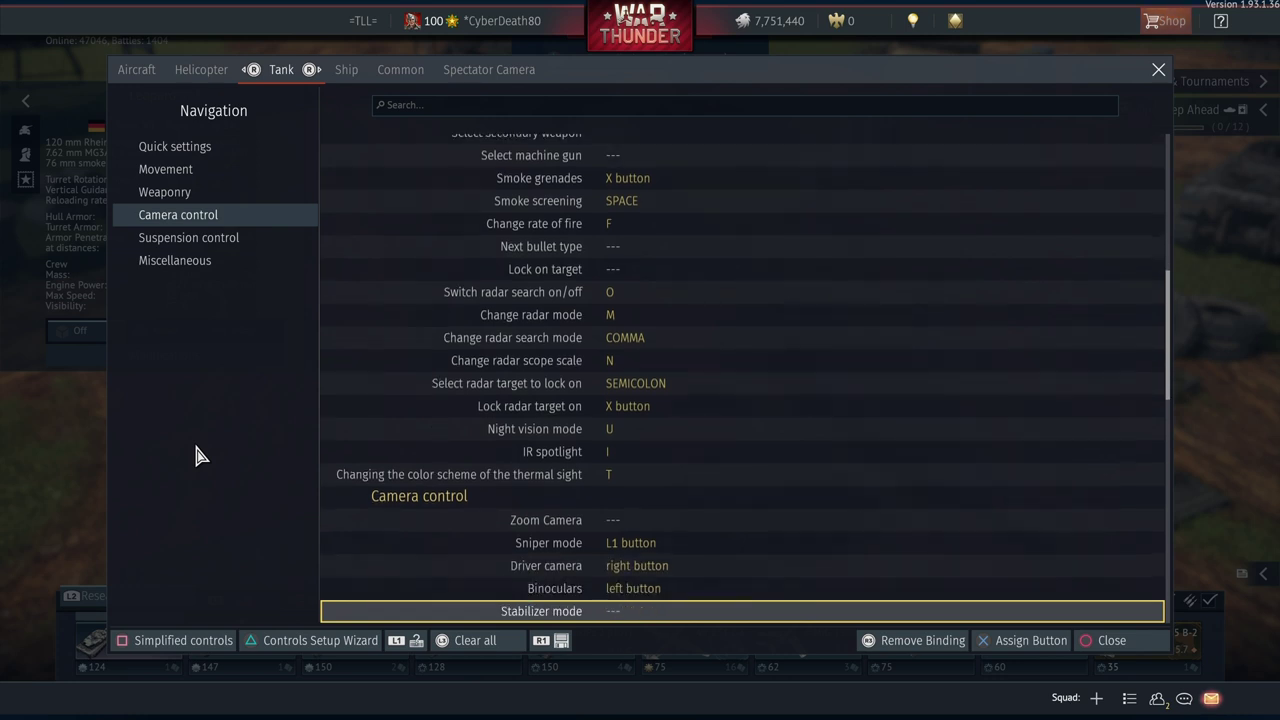
{"action": "key", "text": "Down"}
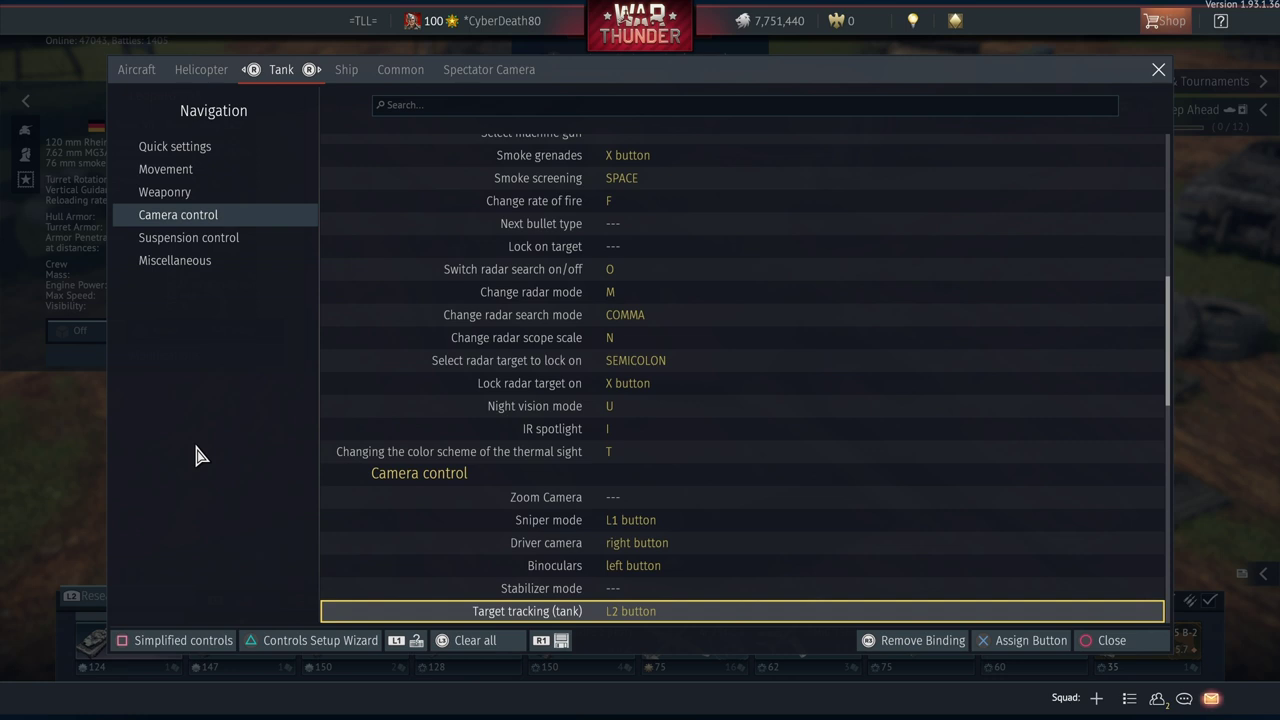
Review Zoom axis, view and Tank aiming X-axes, Mouse Wheel Multiplier, reaching Incline forward (1)
{"action": "key", "text": "Down"}
{"action": "key", "text": "Up"}
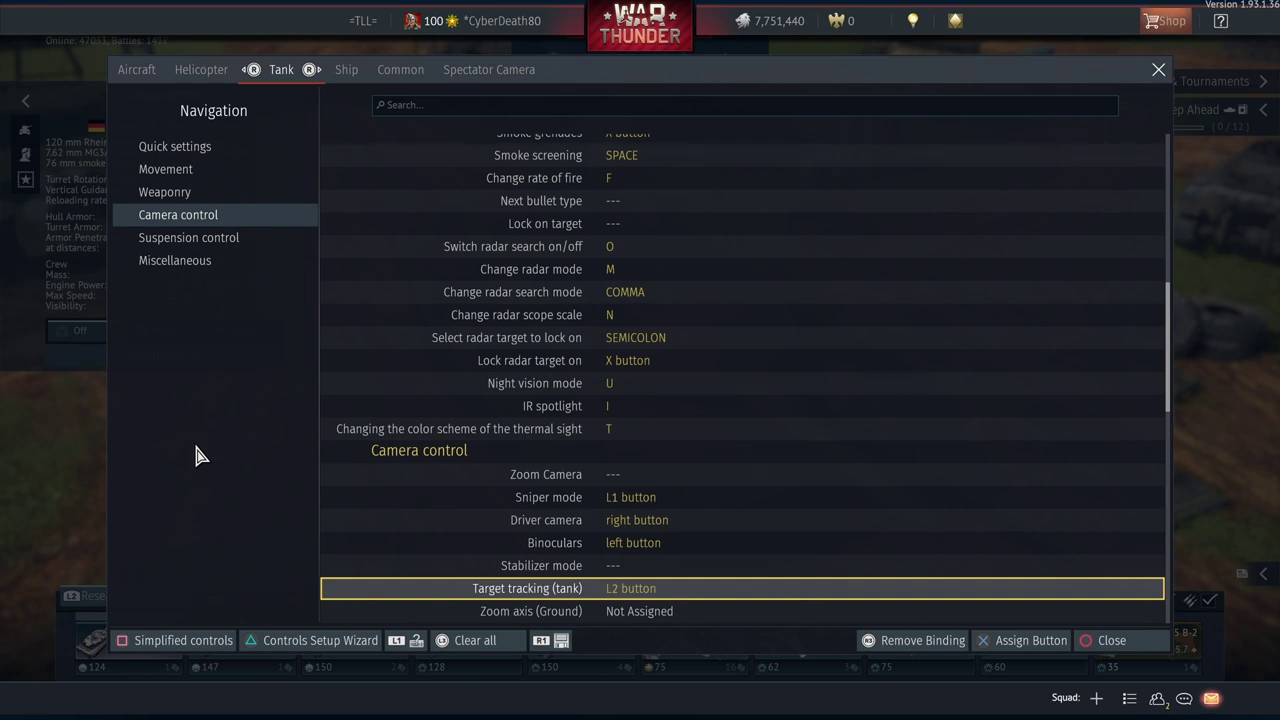
{"action": "key", "text": "Down"}
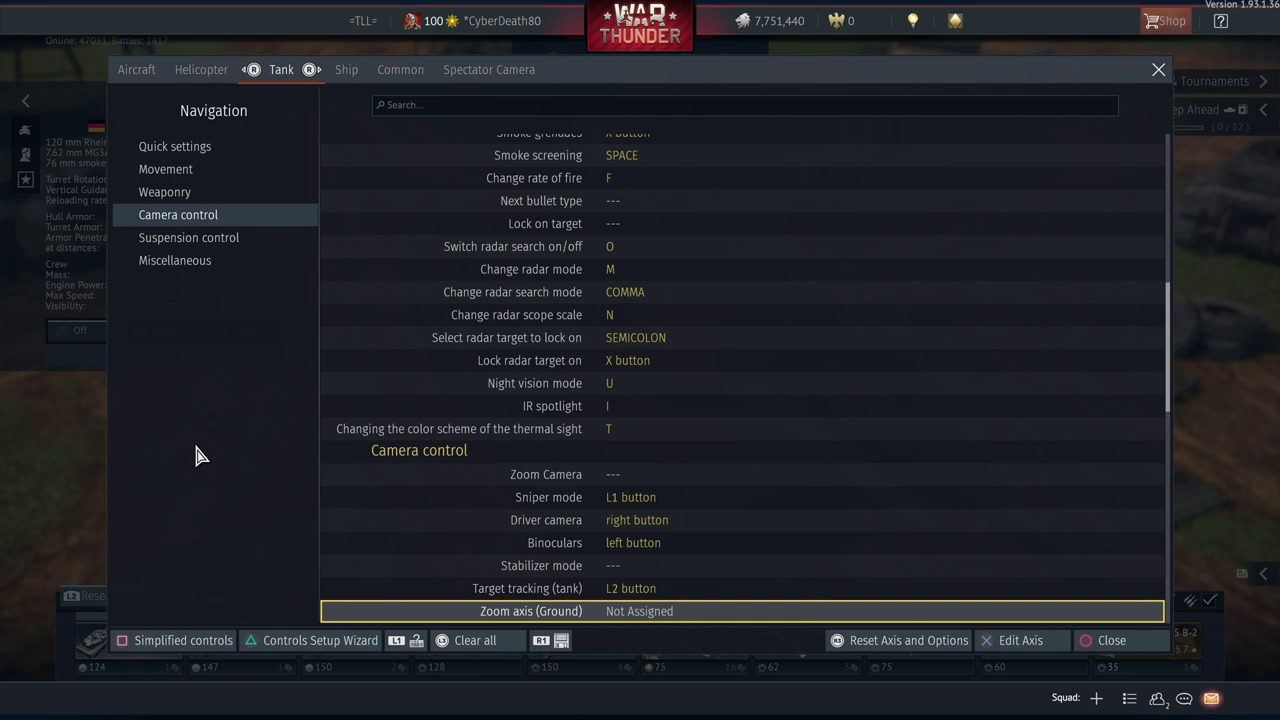
{"action": "key", "text": "Down"}
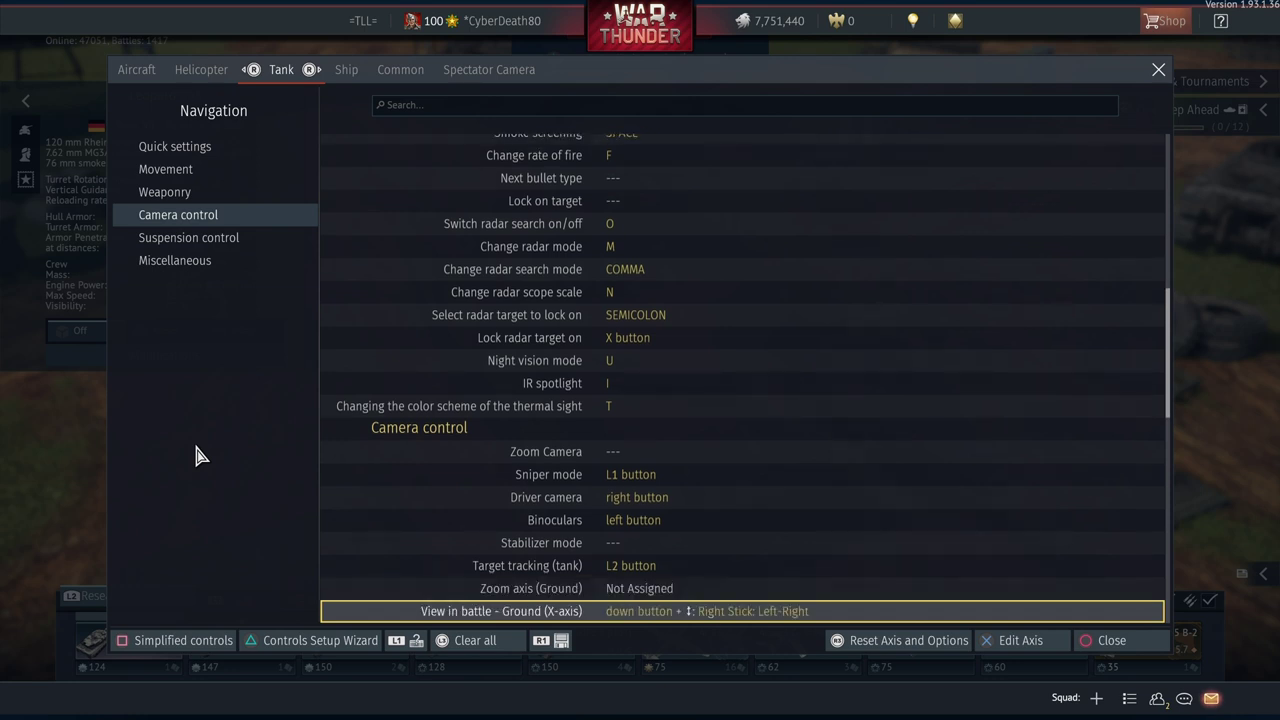
{"action": "key", "text": "Down"}
{"action": "key", "text": "Down"}
{"action": "key", "text": "Down"}
{"action": "key", "text": "Down"}
{"action": "key", "text": "Down"}
{"action": "key", "text": "Down"}
{"action": "key", "text": "Down"}
{"action": "key", "text": "Down"}
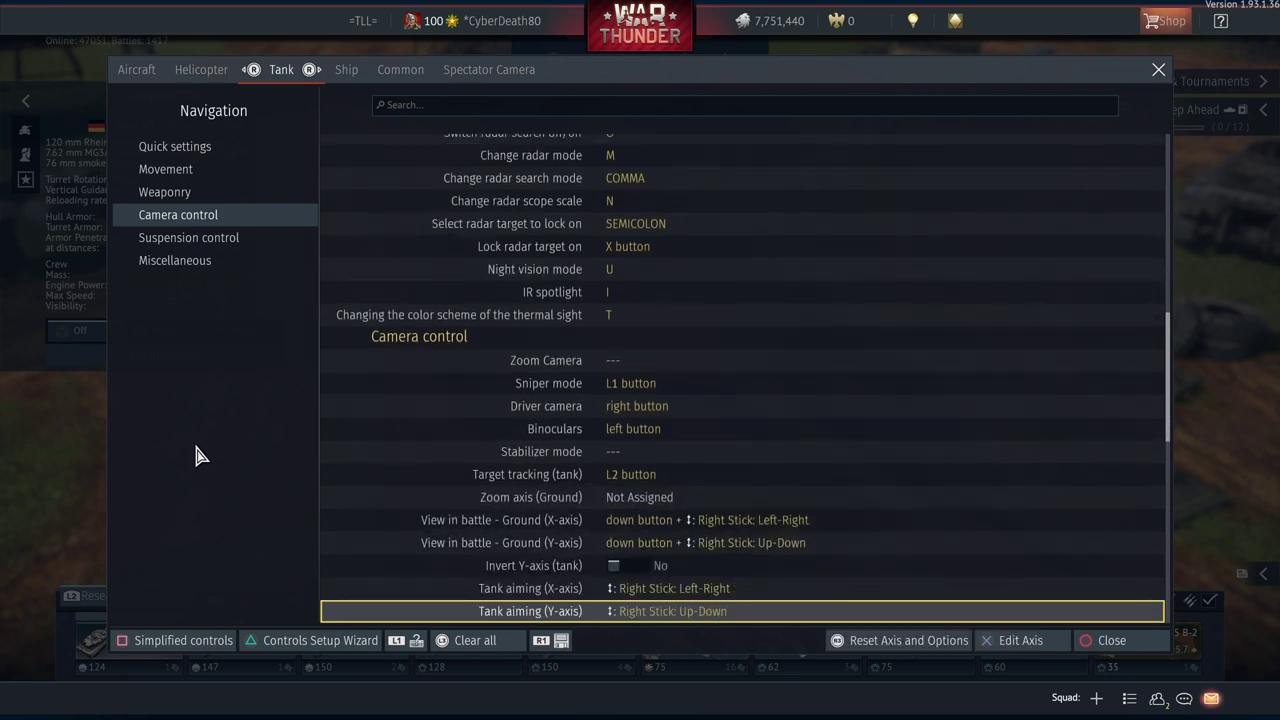
{"action": "key", "text": "Down"}
{"action": "key", "text": "Down"}
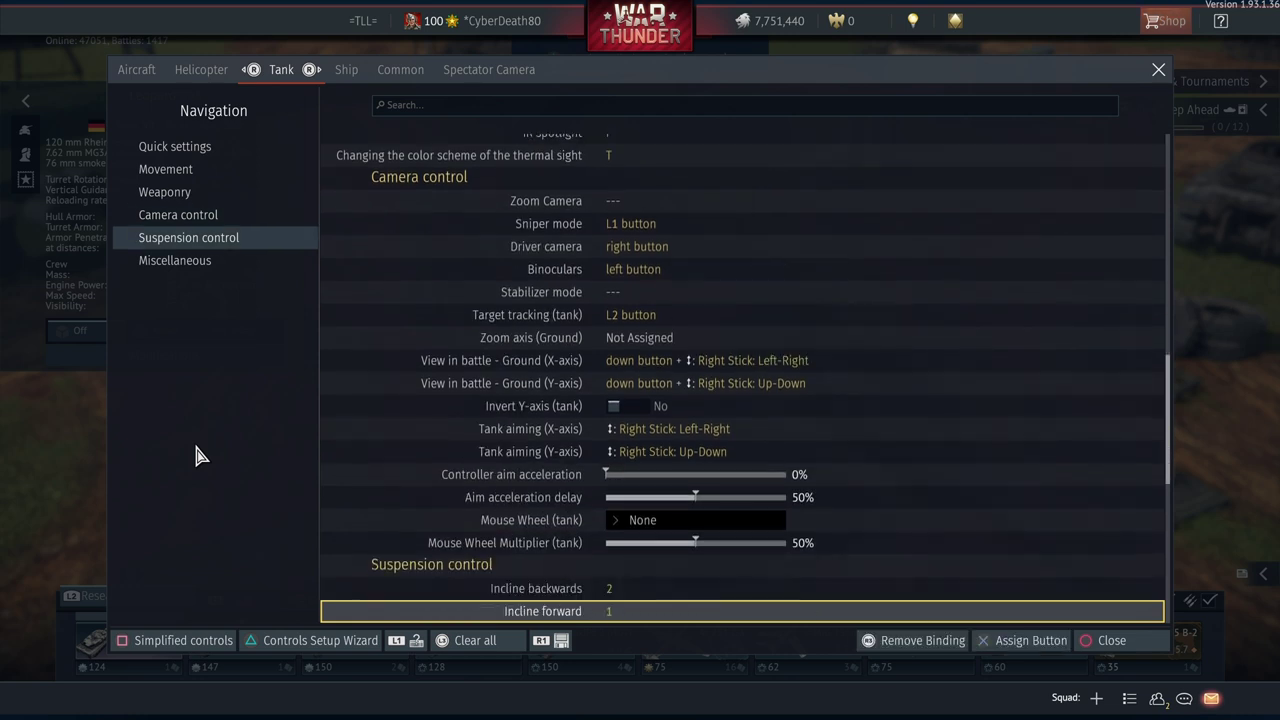
{"action": "key", "text": "Down"}
{"action": "key", "text": "Down"}
{"action": "key", "text": "Down"}
{"action": "key", "text": "Down"}
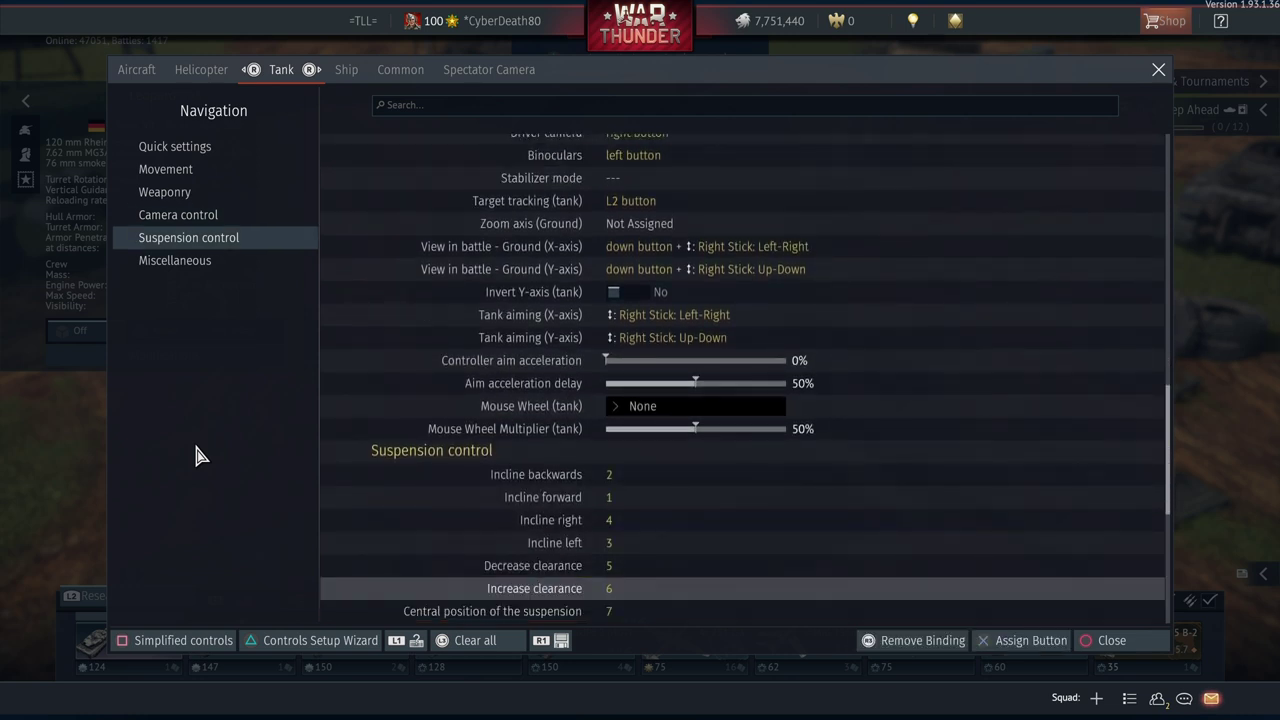
Check the tank Incline forward, backward, right and left, Decrease clearance and suspension centring bindings, then continue into Miscellaneous
{"action": "key", "text": "Up"}
{"action": "key", "text": "Up"}
{"action": "key", "text": "Up"}
{"action": "key", "text": "Up"}
{"action": "key", "text": "Up"}
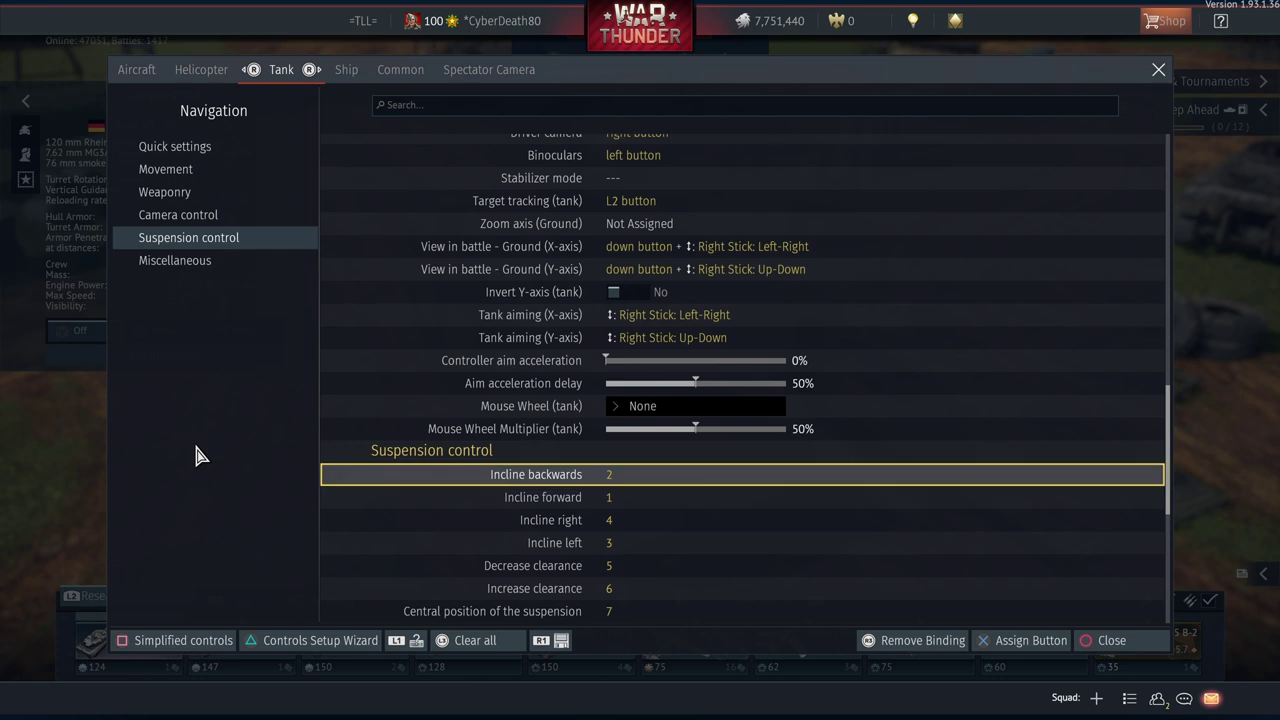
{"action": "key", "text": "Down"}
{"action": "key", "text": "Down"}
{"action": "key", "text": "Down"}
{"action": "key", "text": "Down"}
{"action": "key", "text": "Down"}
{"action": "key", "text": "Down"}
{"action": "key", "text": "Down"}
{"action": "key", "text": "Down"}
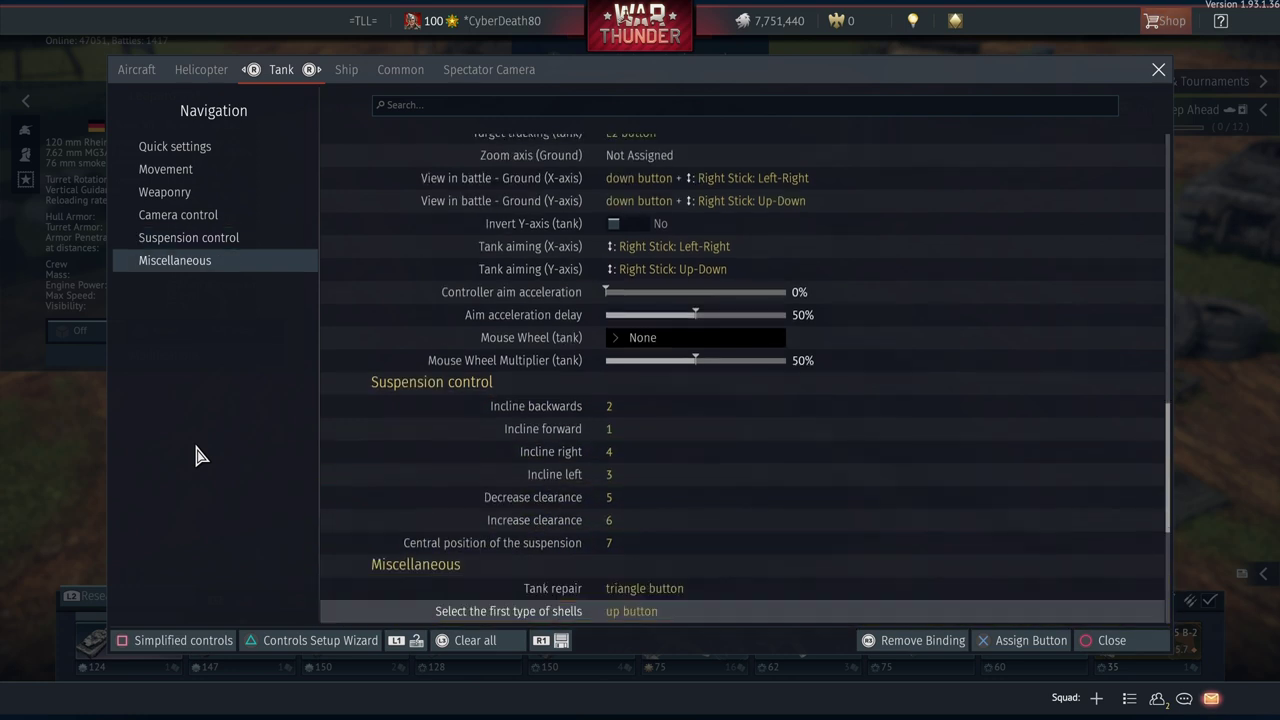
{"action": "key", "text": "Up"}
{"action": "key", "text": "Up"}
{"action": "key", "text": "Up"}
{"action": "key", "text": "Up"}
{"action": "key", "text": "Up"}
{"action": "key", "text": "Up"}
{"action": "key", "text": "Up"}
{"action": "key", "text": "Up"}
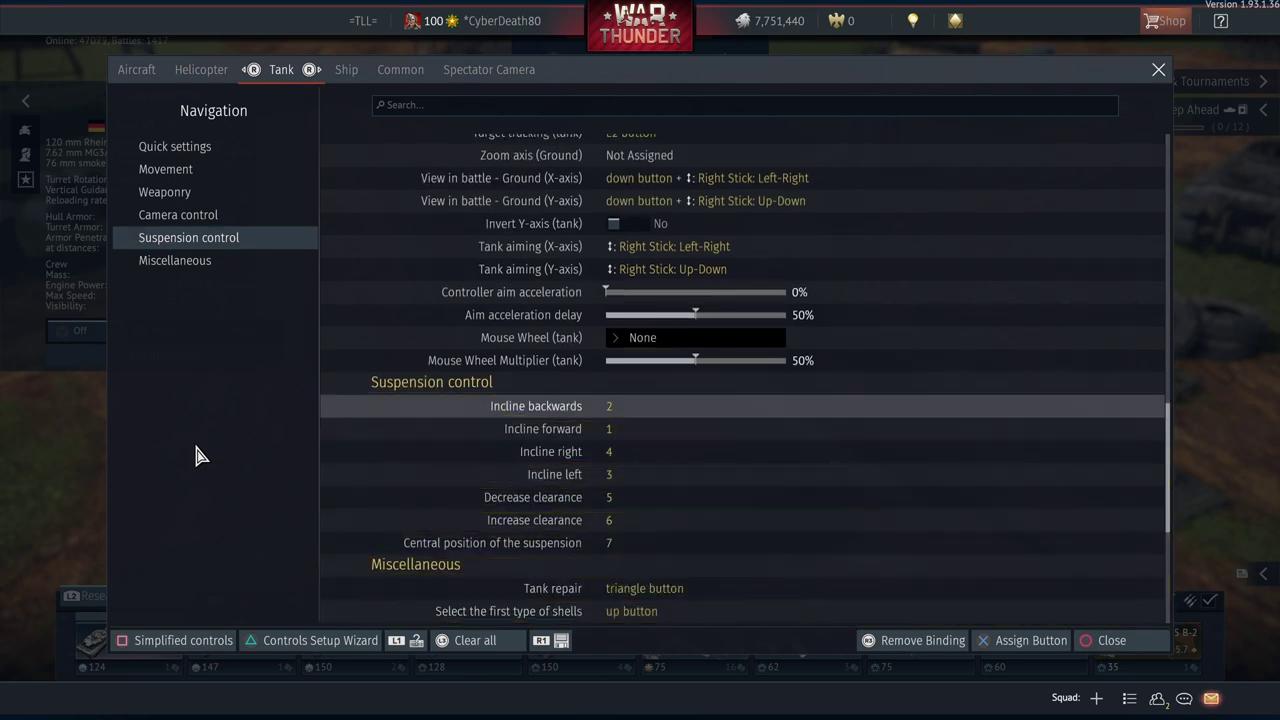
{"action": "key", "text": "Down"}
{"action": "key", "text": "Down"}
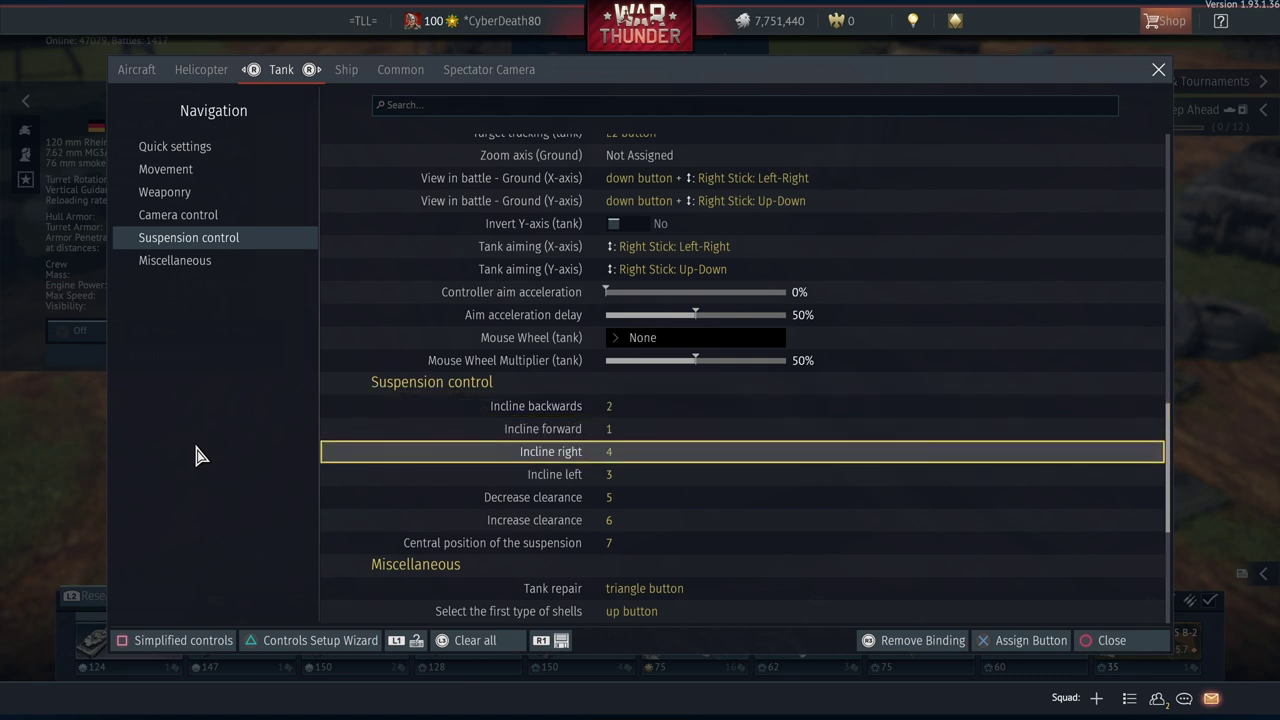
{"action": "key", "text": "Down"}
{"action": "key", "text": "Down"}
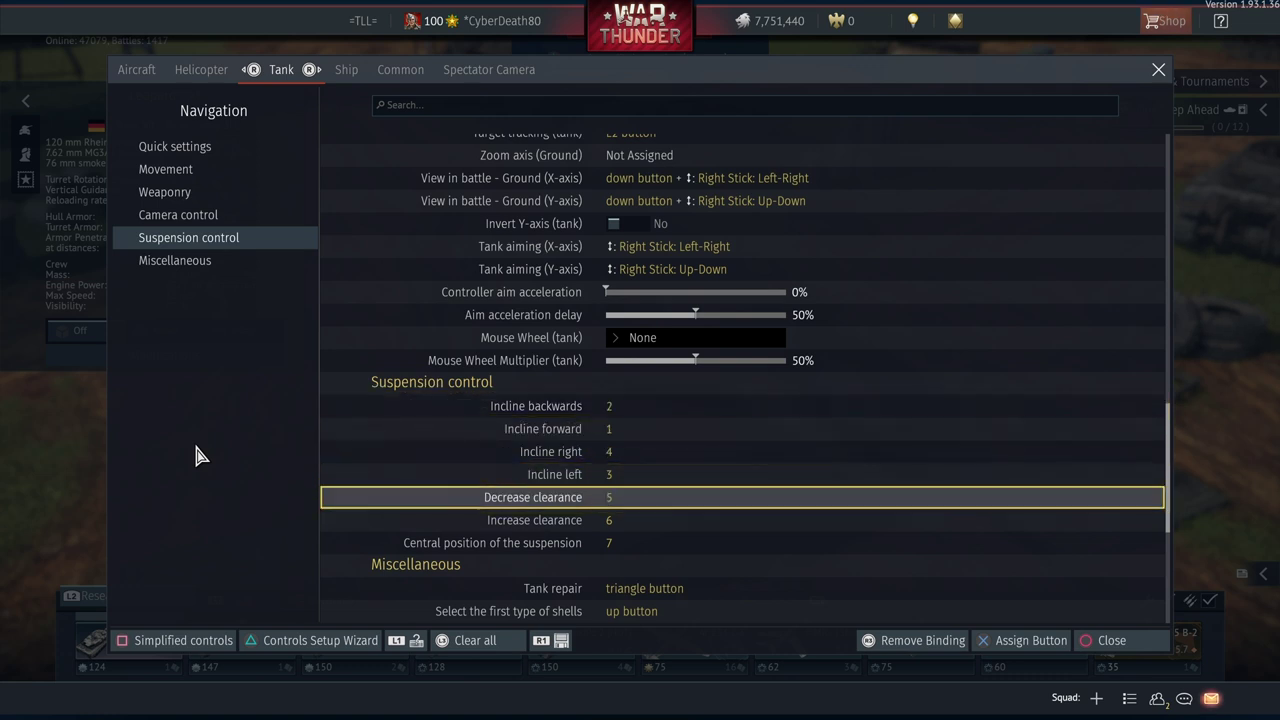
{"action": "key", "text": "Down"}
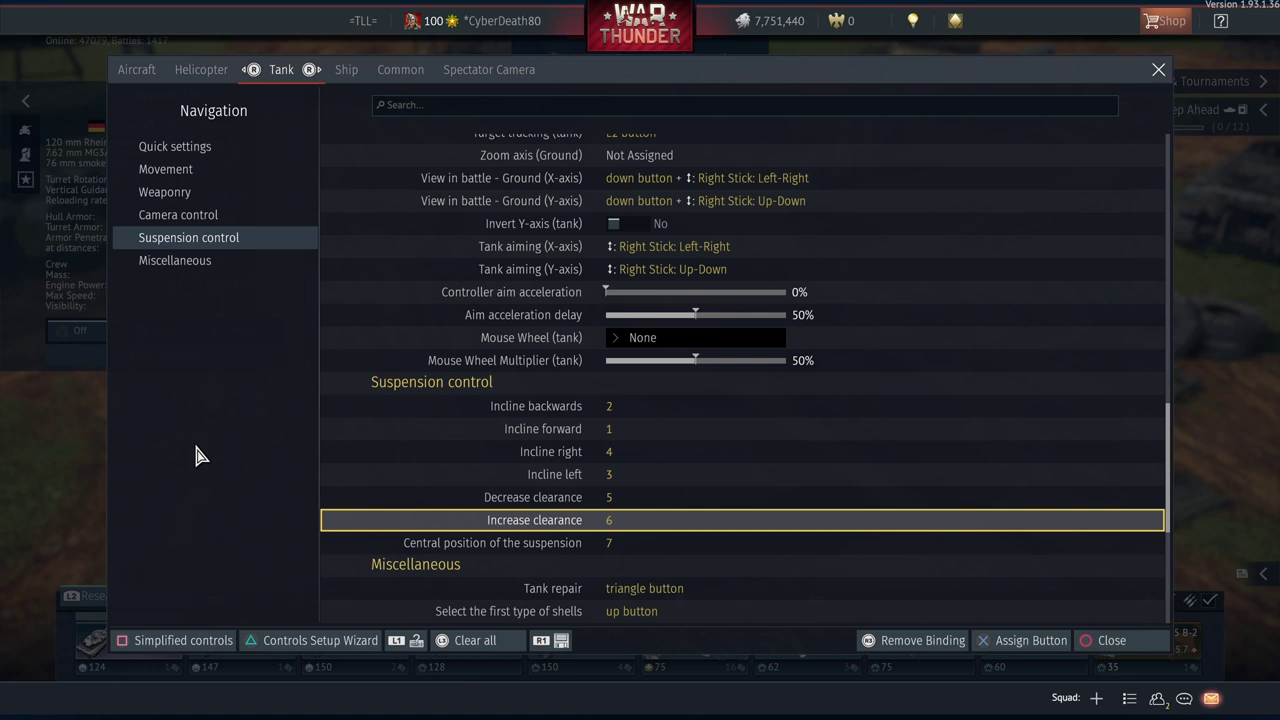
{"action": "key", "text": "Down"}
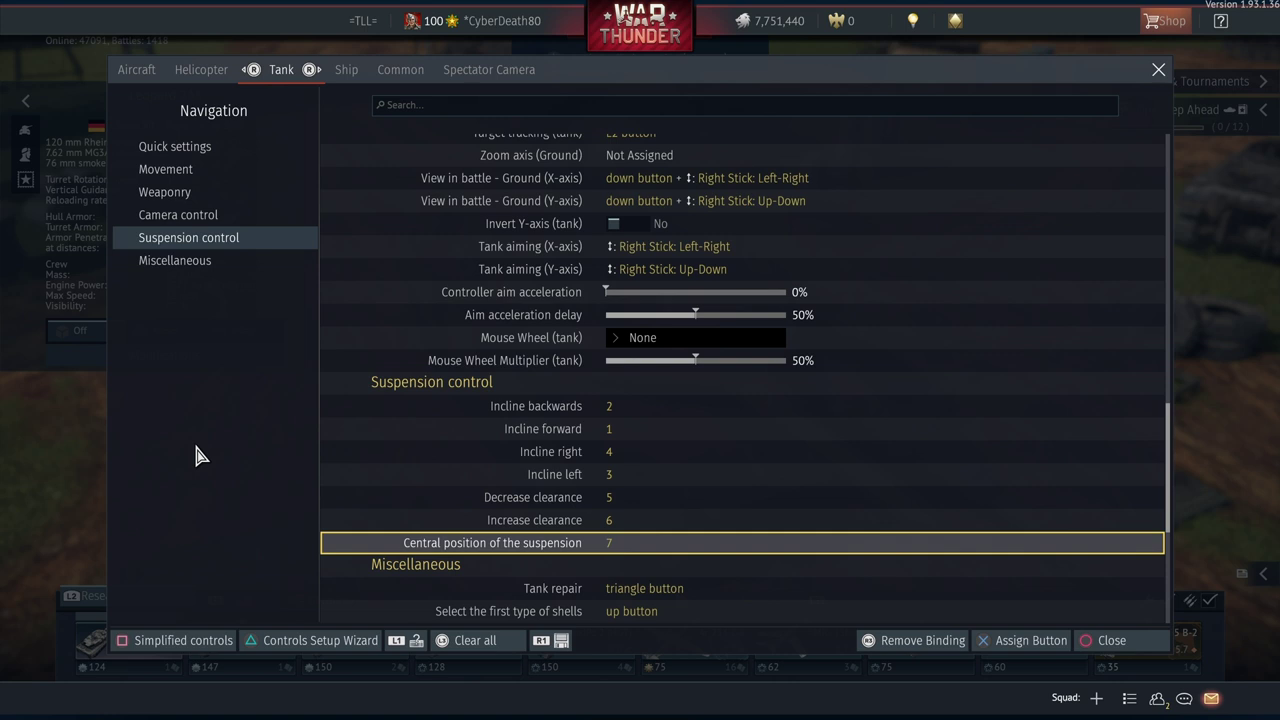
{"action": "key", "text": "Up"}
{"action": "key", "text": "Up"}
{"action": "key", "text": "Up"}
{"action": "key", "text": "Up"}
{"action": "key", "text": "Up"}
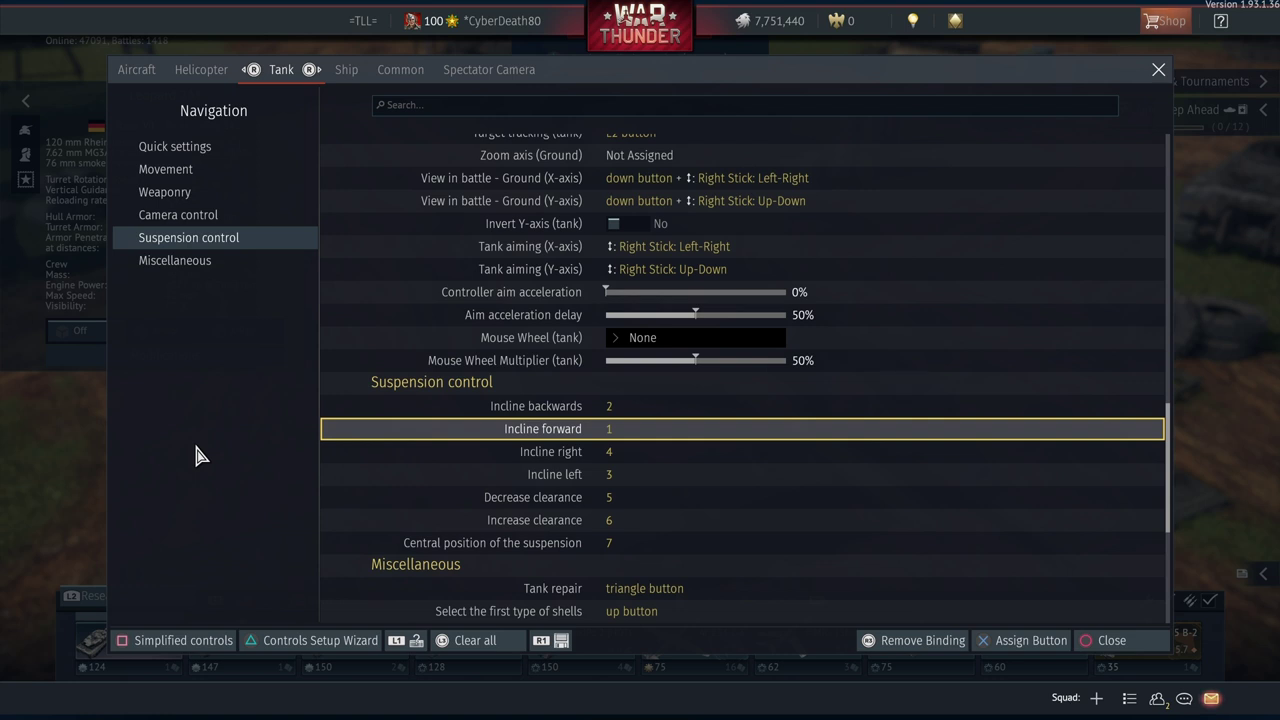
{"action": "key", "text": "Down"}
{"action": "key", "text": "Down"}
{"action": "key", "text": "Down"}
{"action": "key", "text": "Down"}
{"action": "key", "text": "Down"}
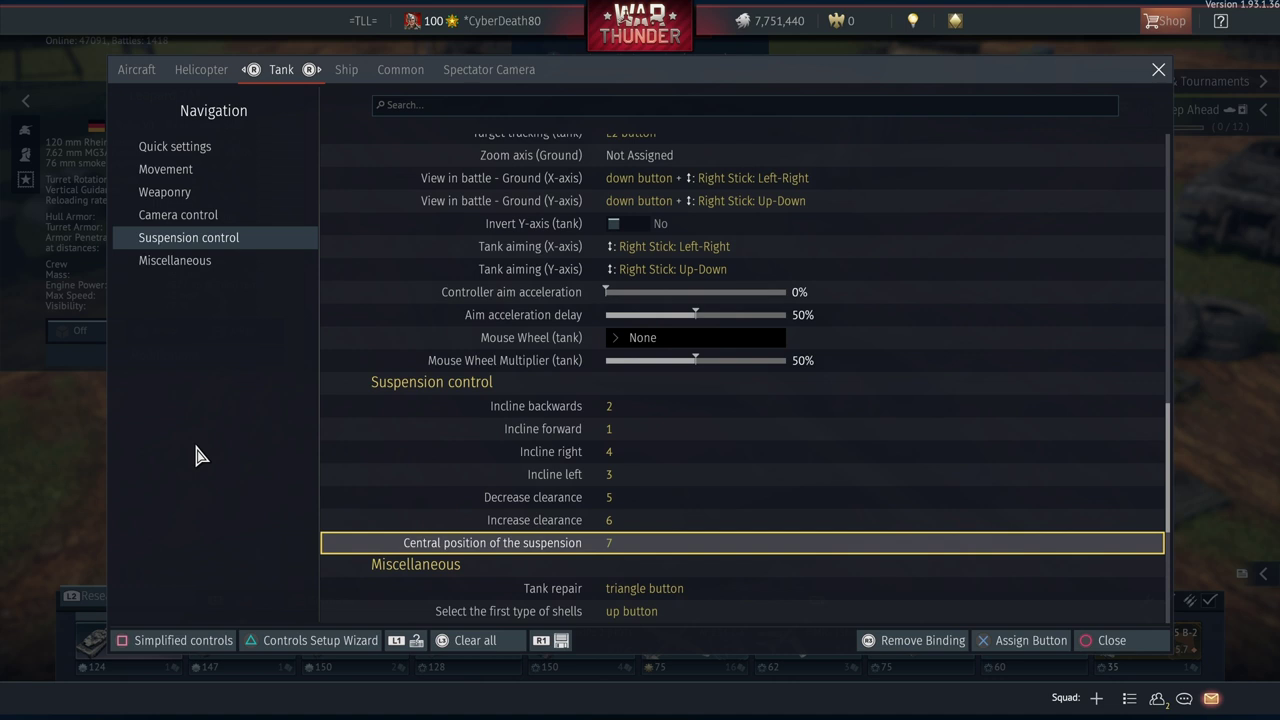
{"action": "key", "text": "Down"}
{"action": "key", "text": "Down"}
{"action": "key", "text": "Down"}
{"action": "key", "text": "Down"}
{"action": "key", "text": "Down"}
{"action": "key", "text": "Down"}
{"action": "key", "text": "Down"}
{"action": "key", "text": "Down"}
{"action": "key", "text": "Down"}
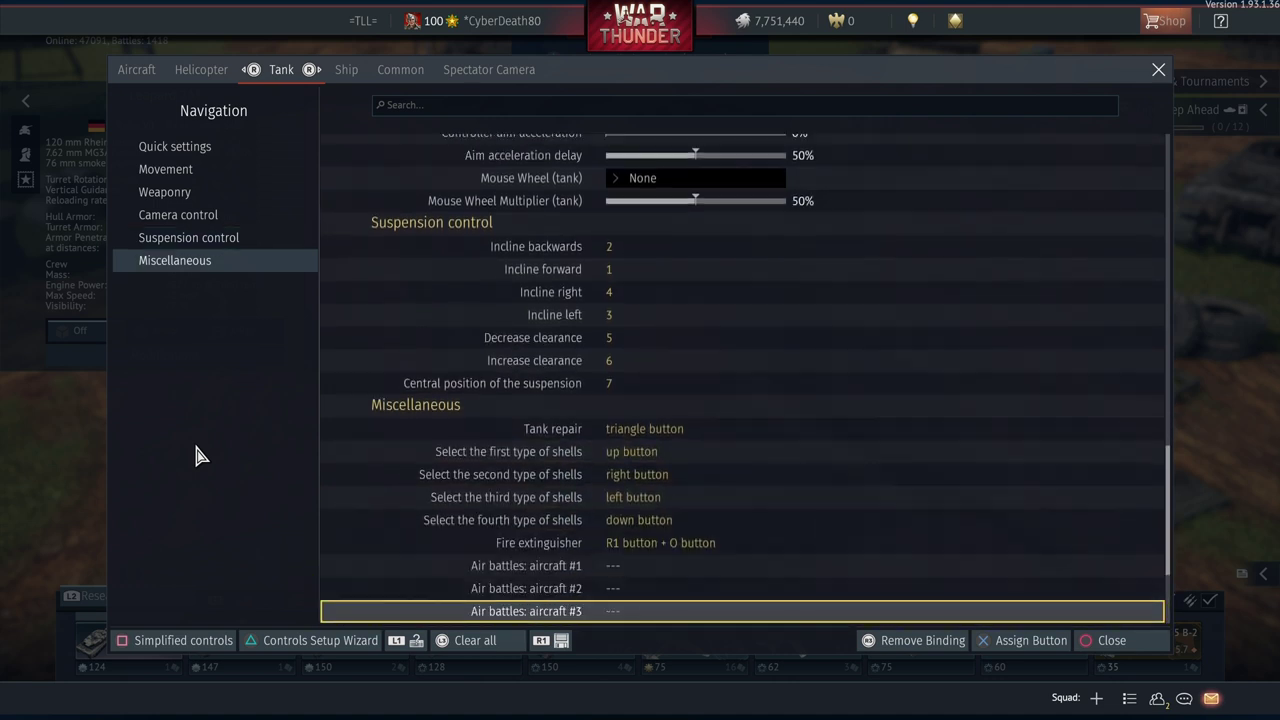
Check the tank Repair, shell type, Fire extinguisher and Event selection menu bindings
{"action": "key", "text": "Up"}
{"action": "key", "text": "Up"}
{"action": "key", "text": "Up"}
{"action": "key", "text": "Up"}
{"action": "key", "text": "Up"}
{"action": "key", "text": "Up"}
{"action": "key", "text": "Up"}
{"action": "key", "text": "Up"}
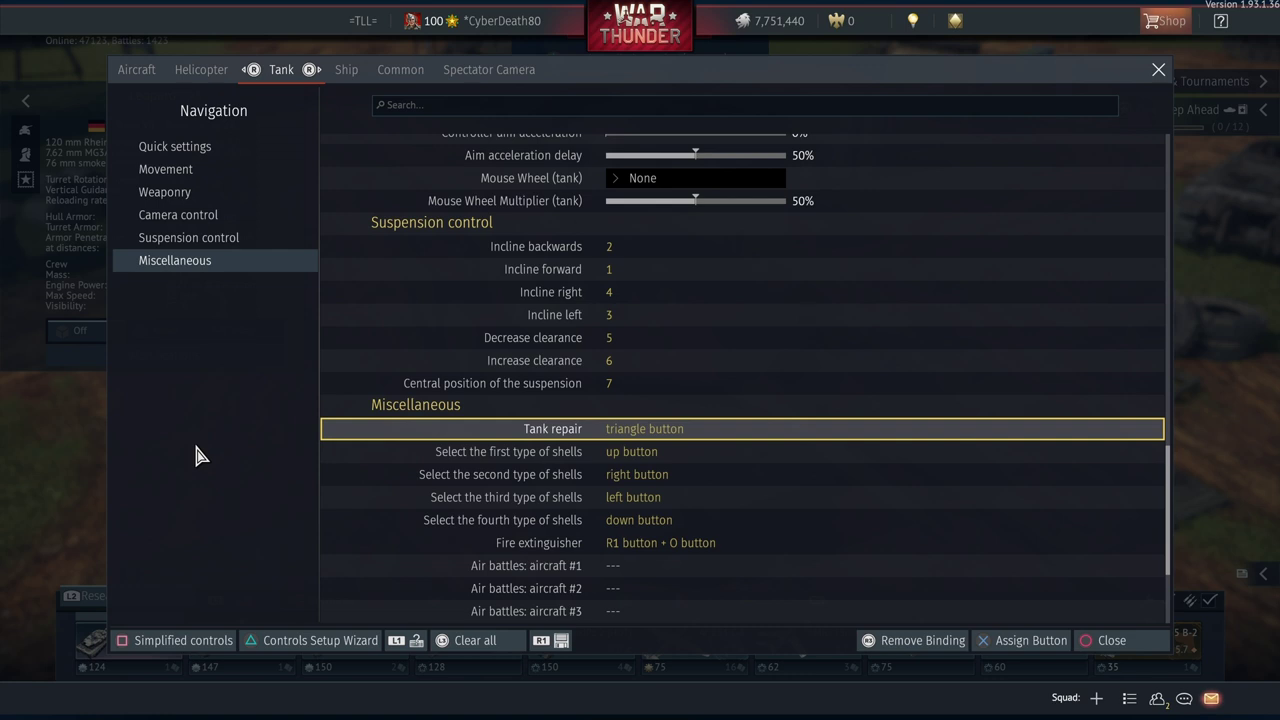
{"action": "key", "text": "Down"}
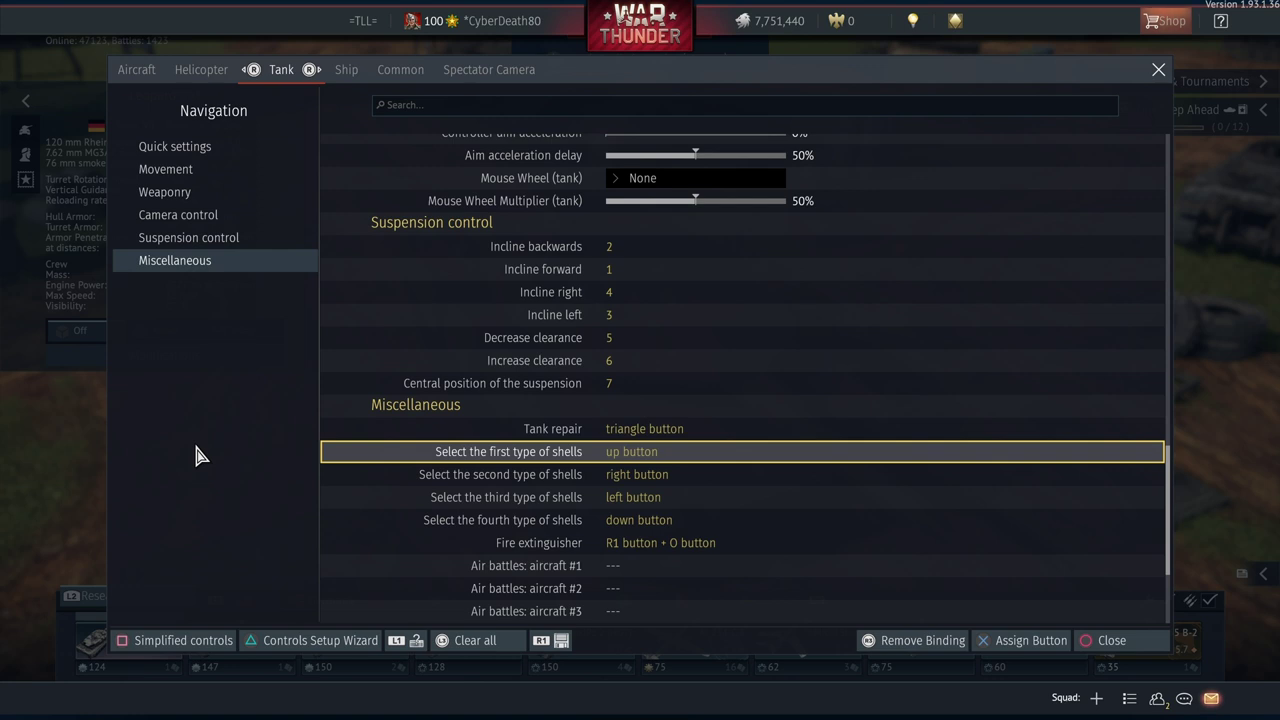
{"action": "key", "text": "Down"}
{"action": "key", "text": "Down"}
{"action": "key", "text": "Down"}
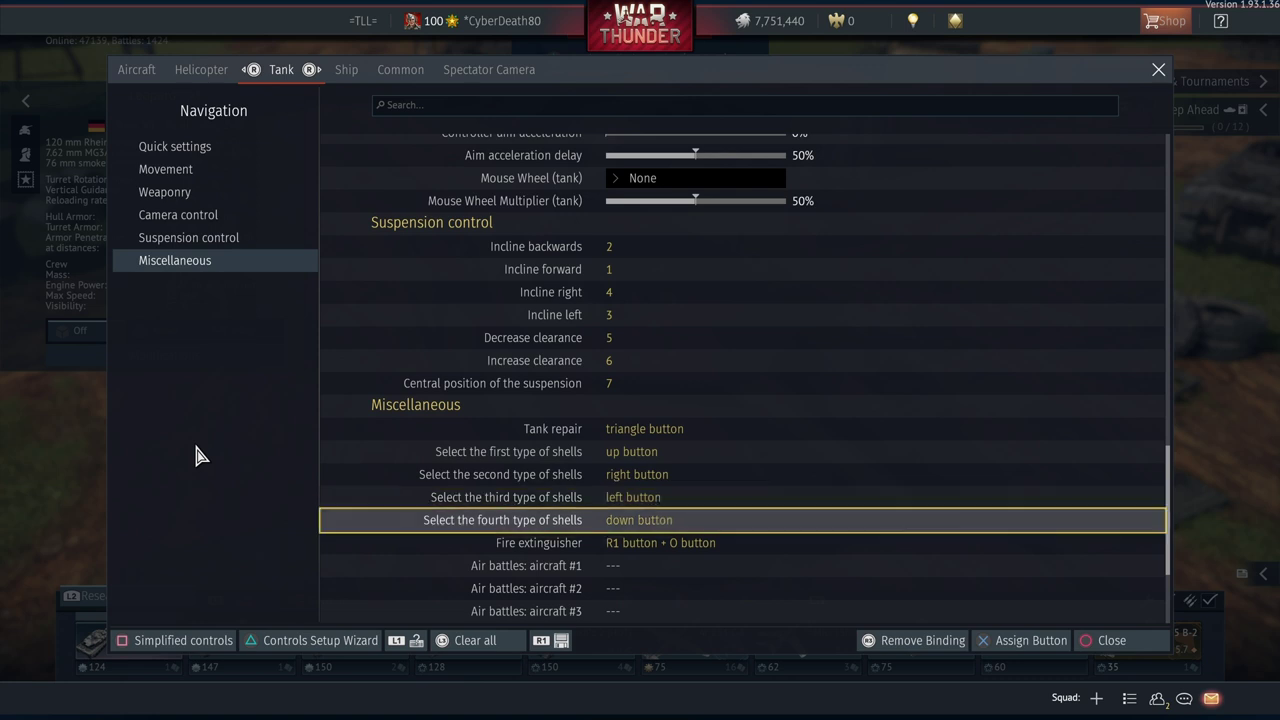
{"action": "key", "text": "Down"}
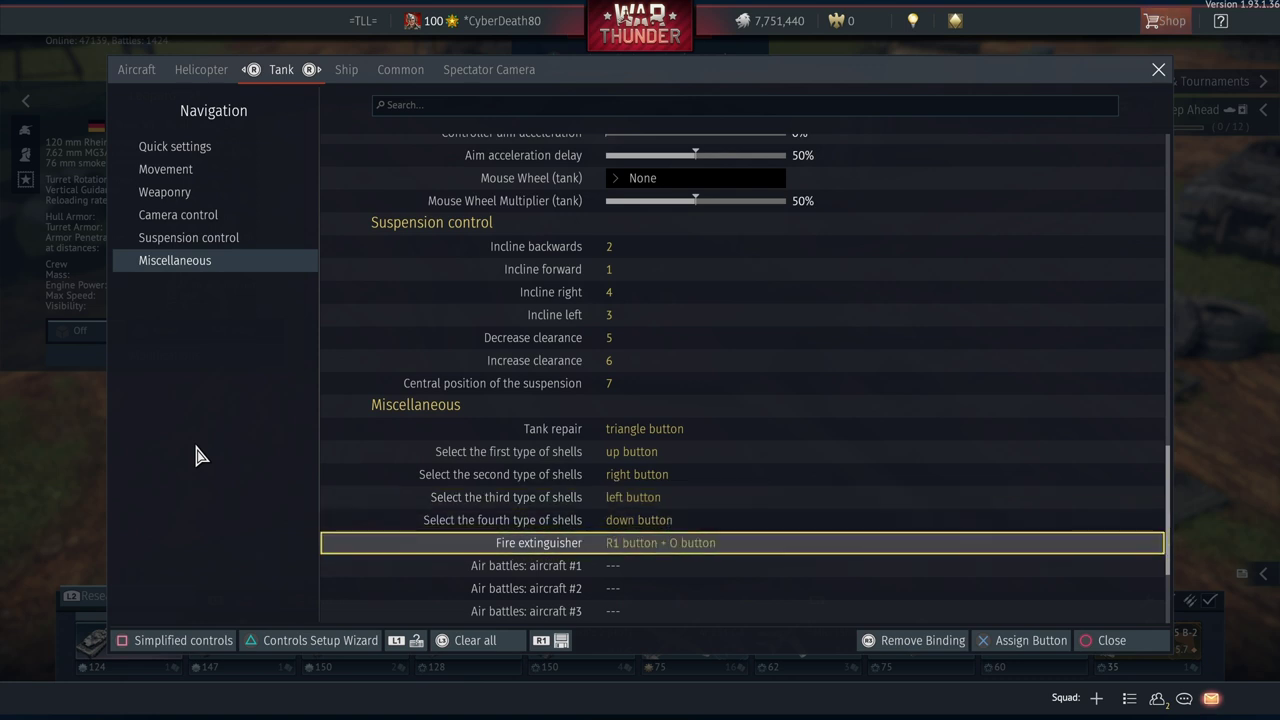
{"action": "key", "text": "Down"}
{"action": "key", "text": "Down"}
{"action": "key", "text": "Down"}
{"action": "key", "text": "Down"}
{"action": "key", "text": "Down"}
{"action": "key", "text": "Down"}
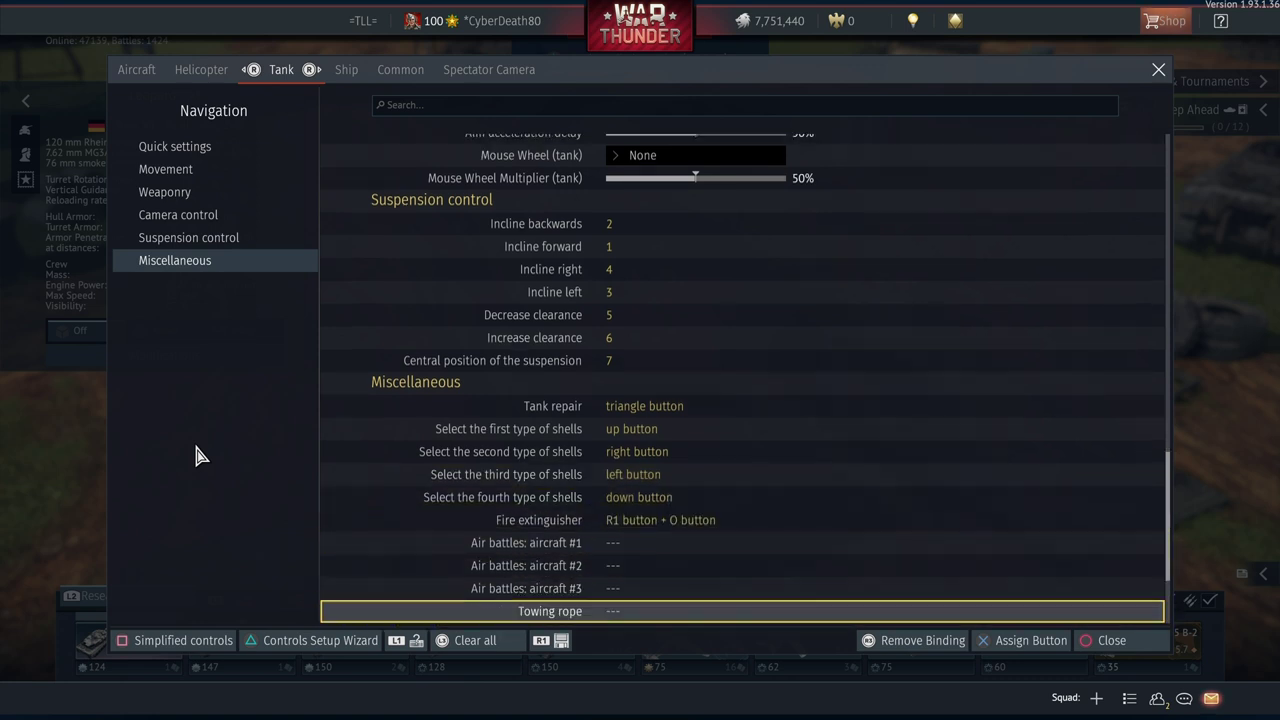
{"action": "key", "text": "Down"}
{"action": "key", "text": "Down"}
{"action": "key", "text": "Up"}
{"action": "key", "text": "Up"}
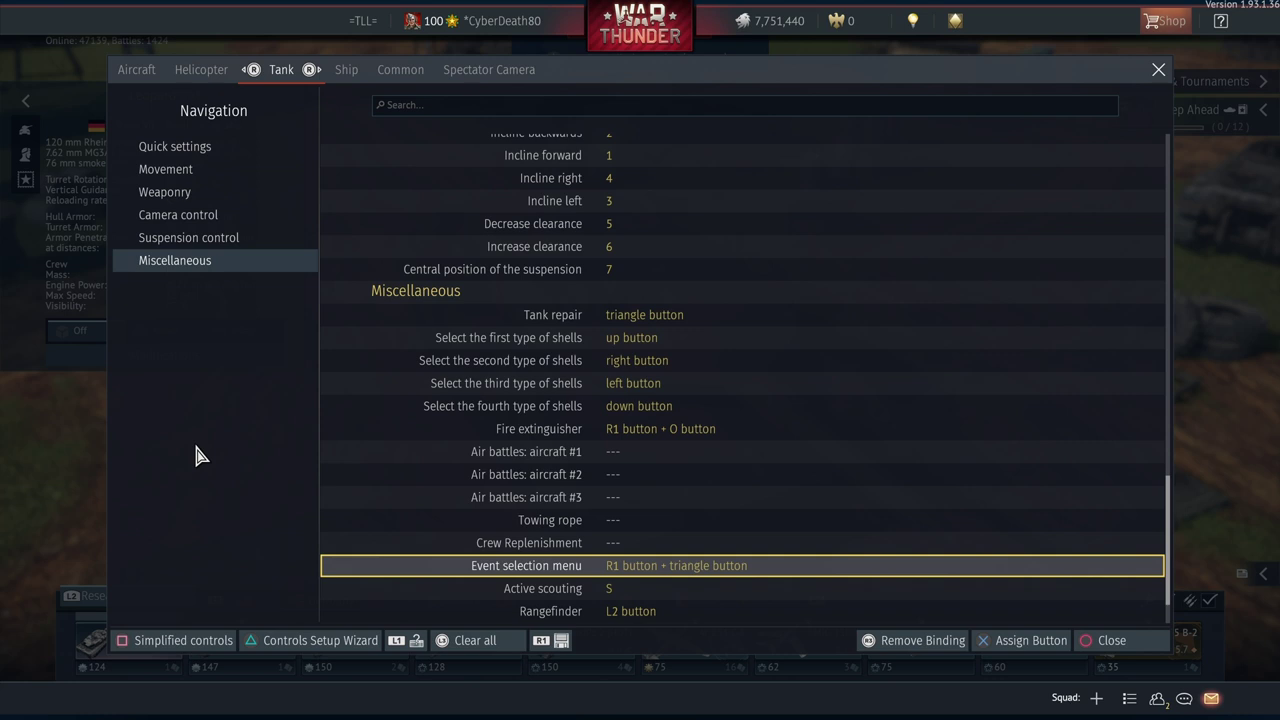
Check Active scouting, Rangefinder, Crosshair lighting, Sight distance and Turn OFF/ON engine, then switch to the Ship tab
{"action": "key", "text": "Down"}
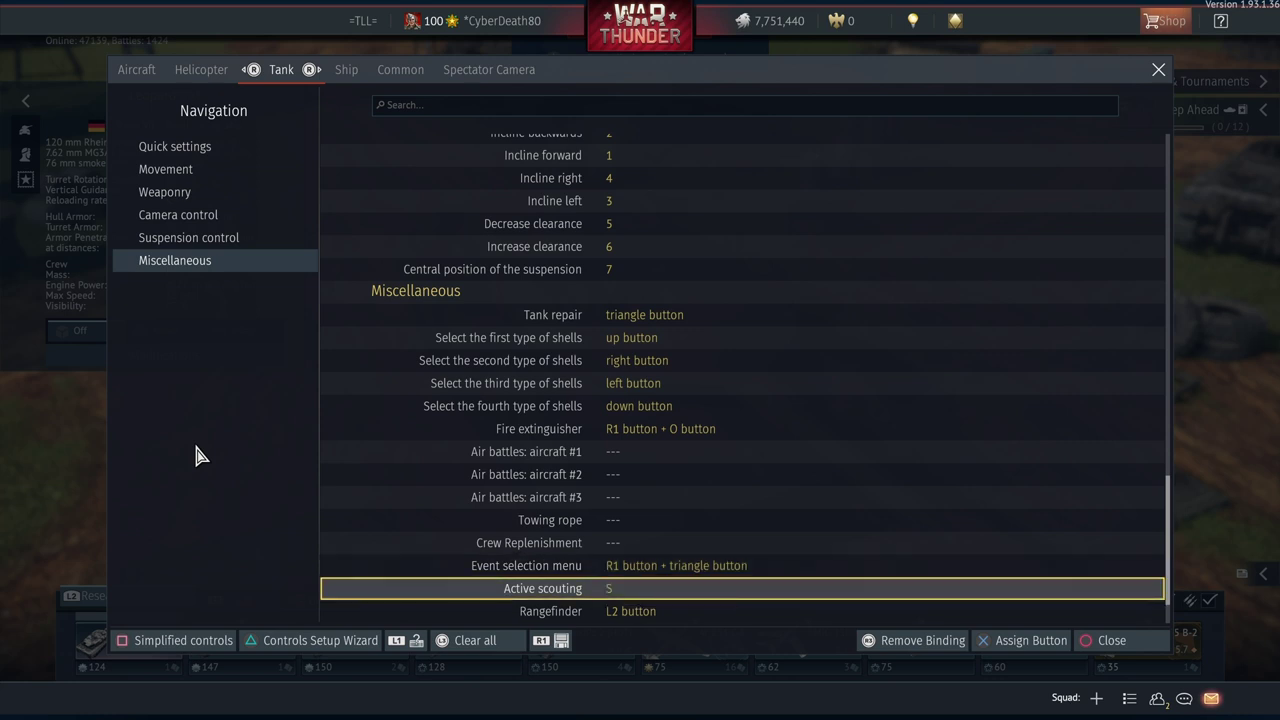
{"action": "key", "text": "Down"}
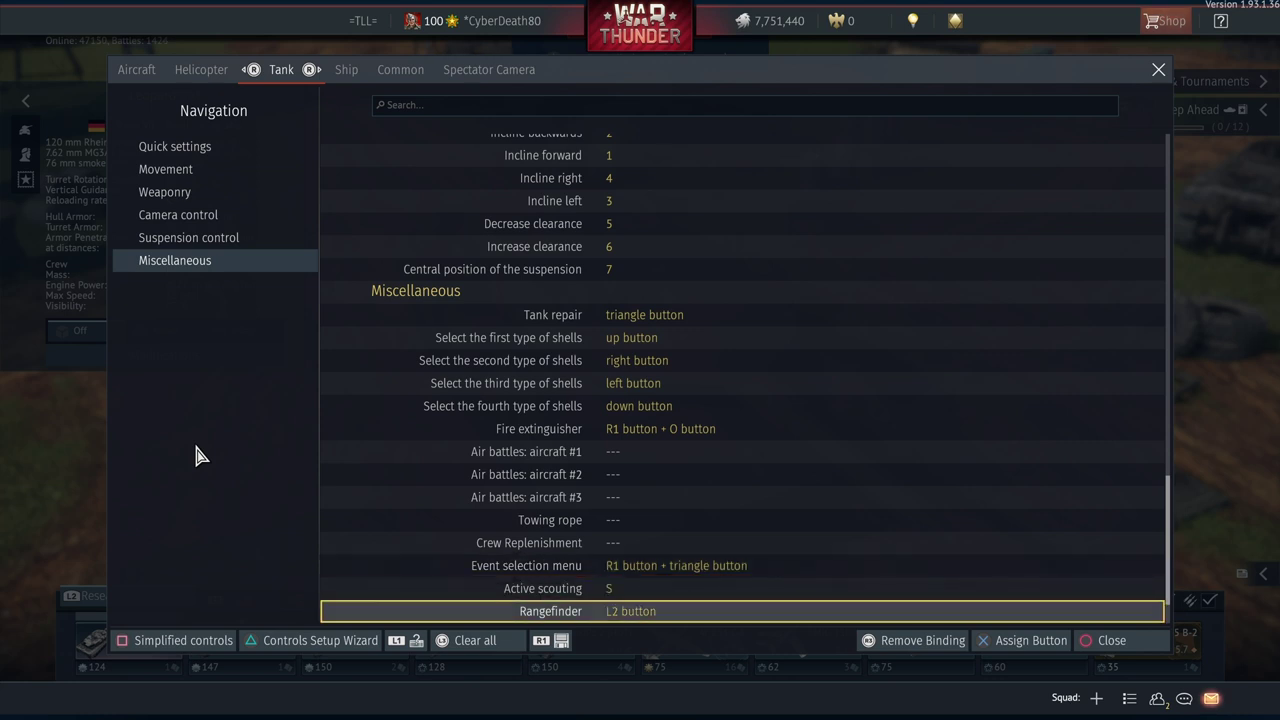
{"action": "key", "text": "Down"}
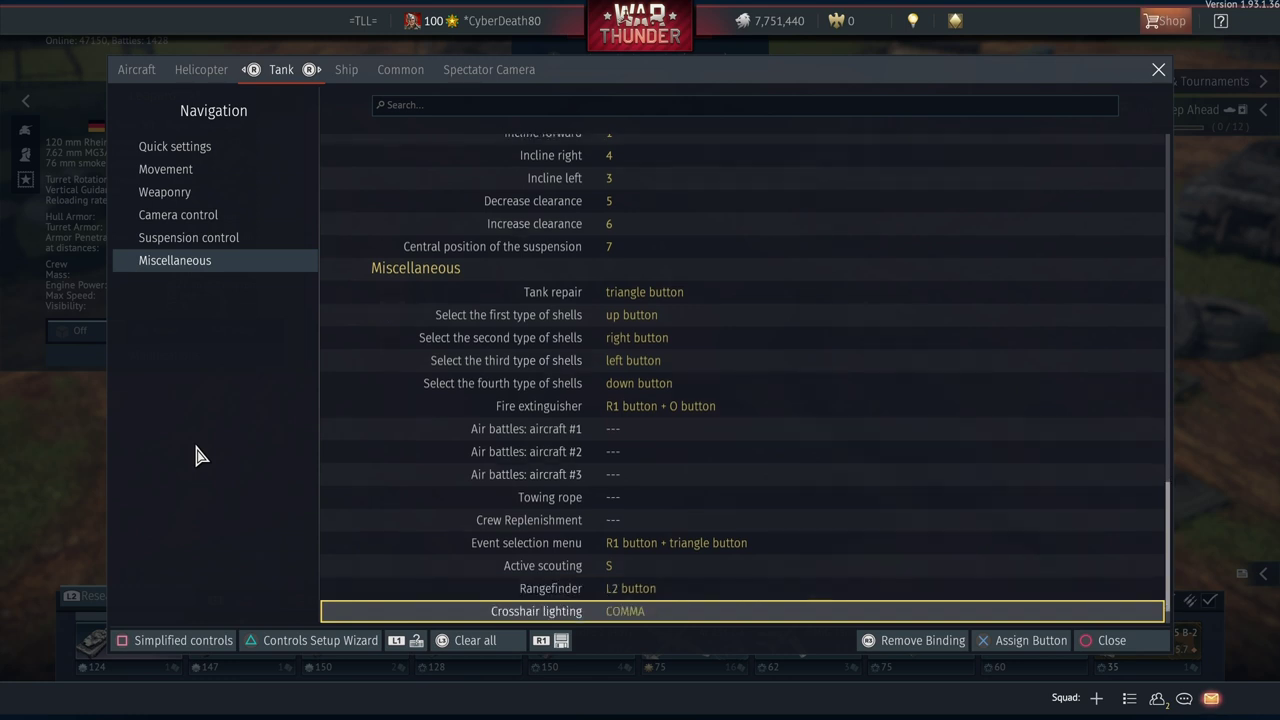
{"action": "key", "text": "Down"}
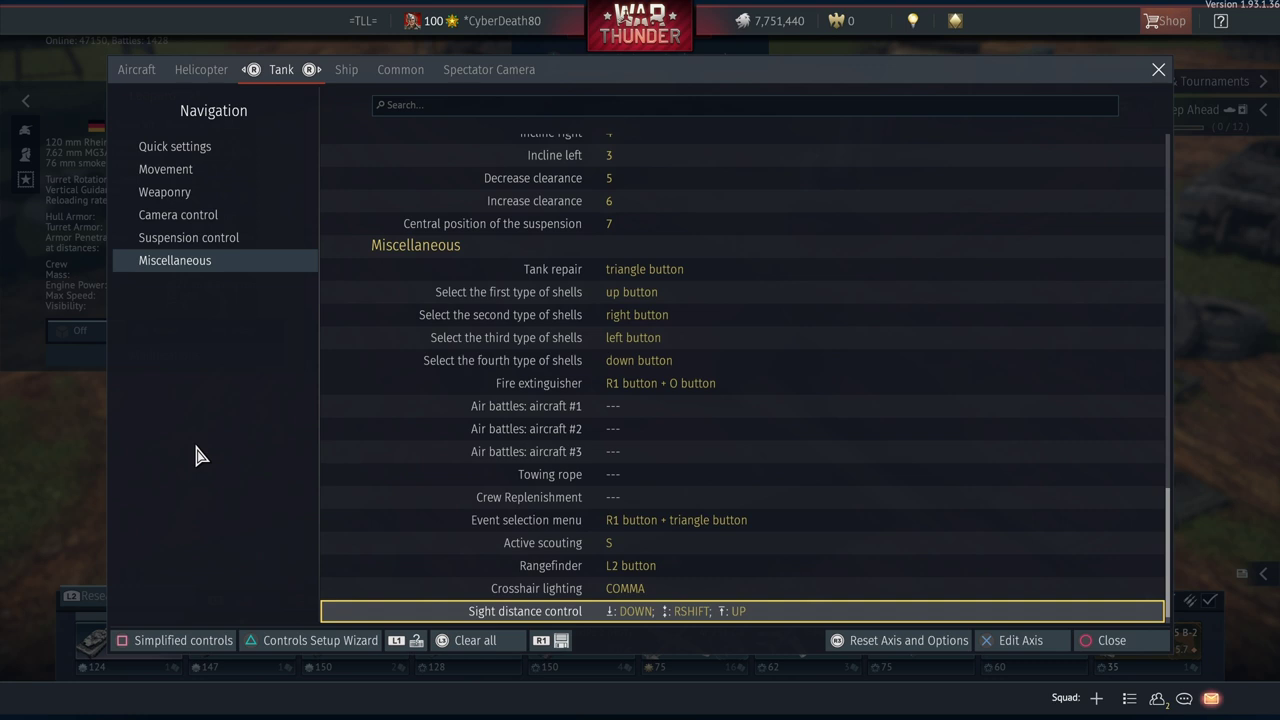
{"action": "key", "text": "Down"}
{"action": "key", "text": "Up"}
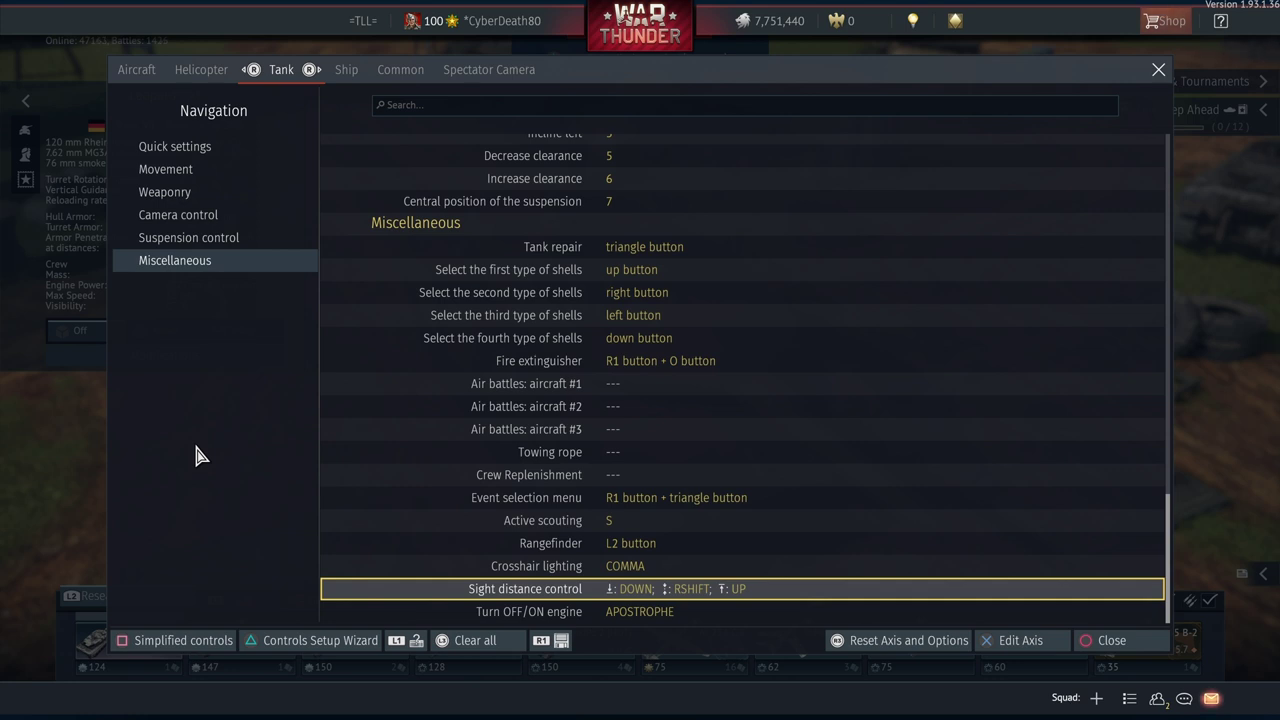
{"action": "key", "text": "Down"}
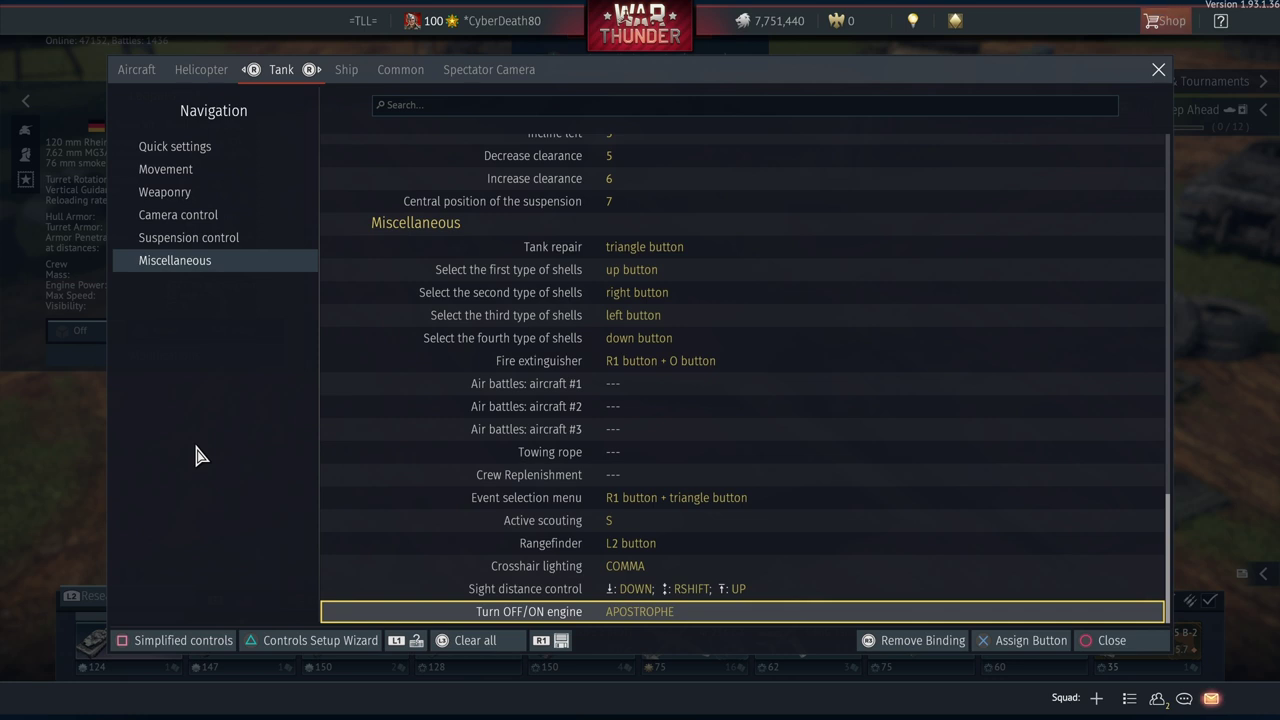
{"action": "key", "text": "e"}
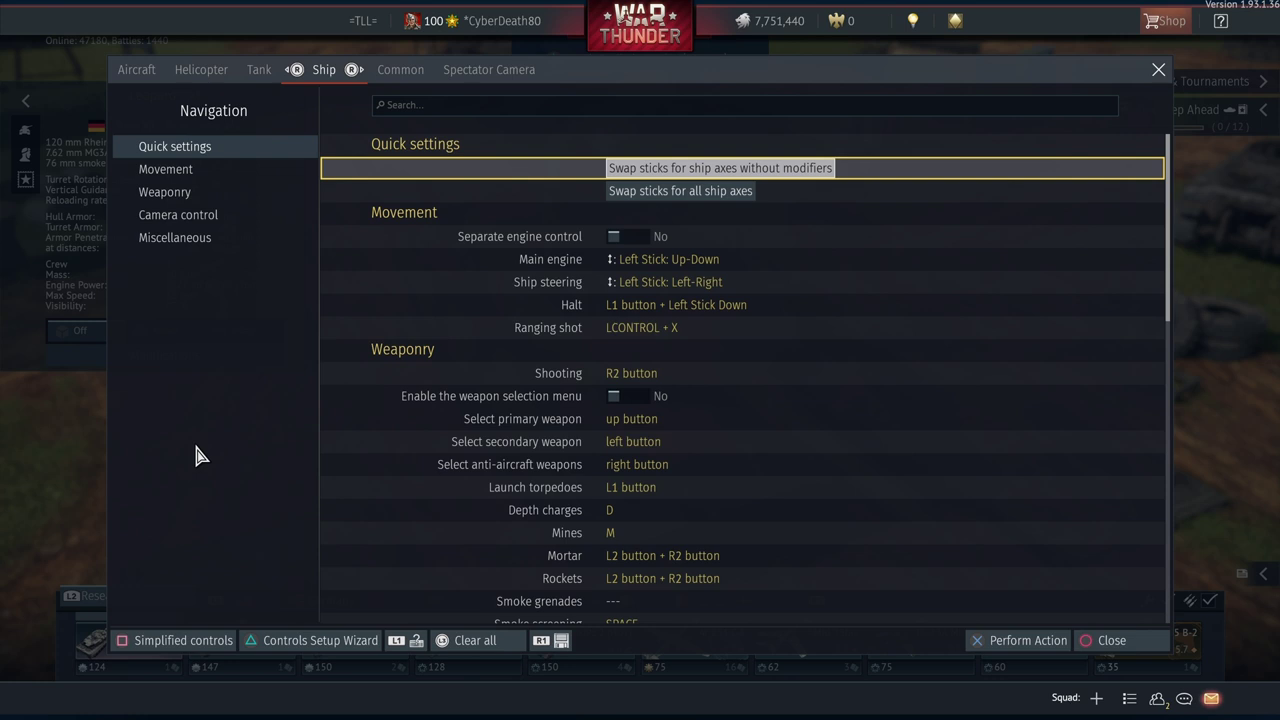
{"action": "key", "text": "Down"}
{"action": "key", "text": "Down"}
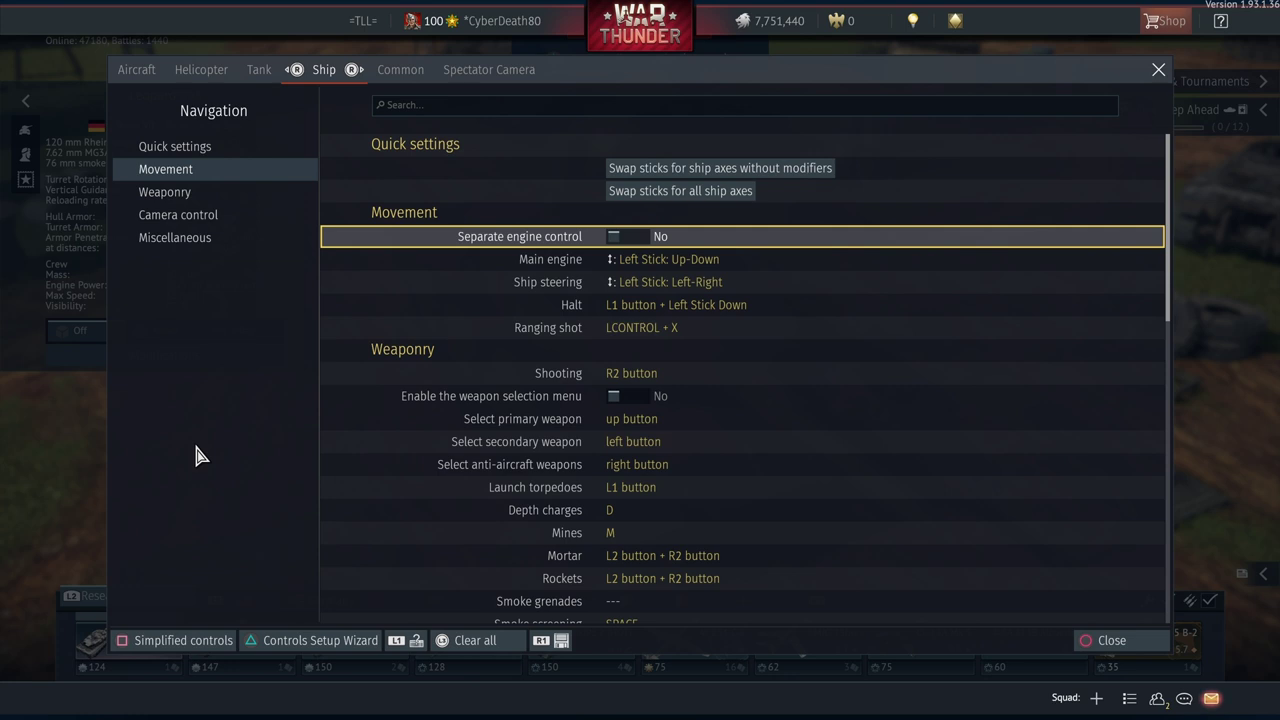
{"action": "key", "text": "Down"}
{"action": "key", "text": "Down"}
{"action": "key", "text": "Down"}
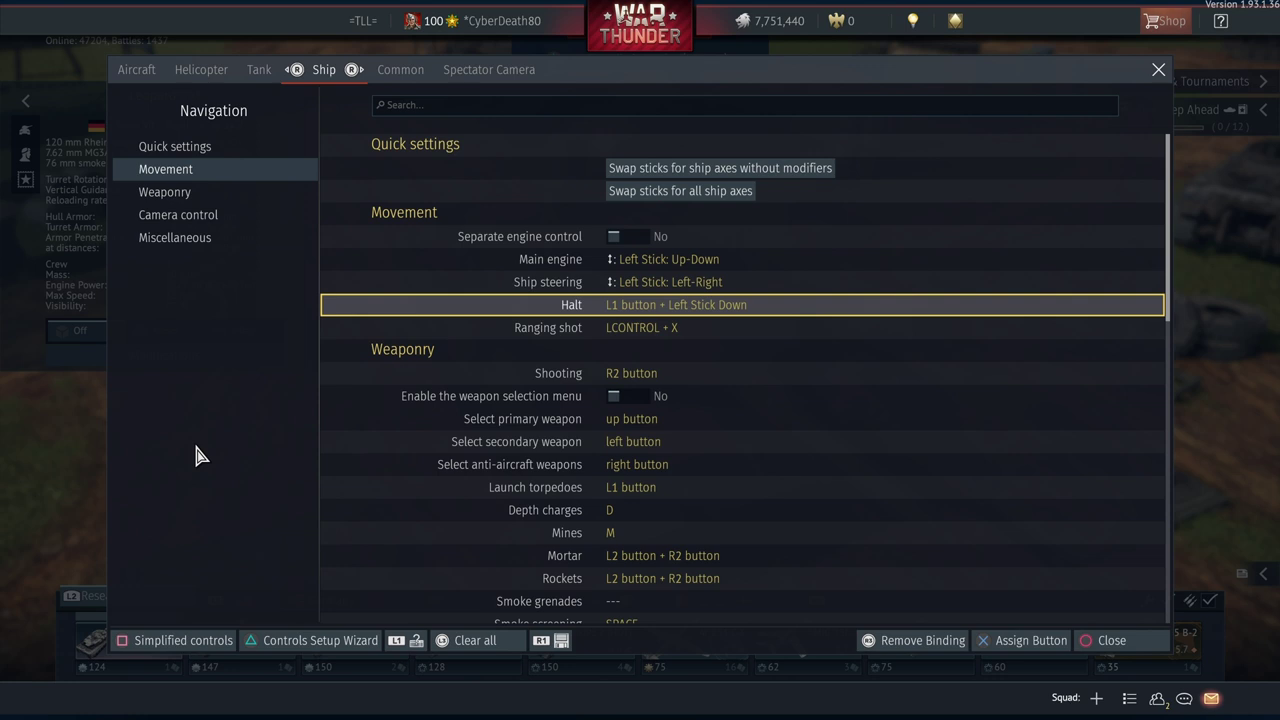
{"action": "key", "text": "Down"}
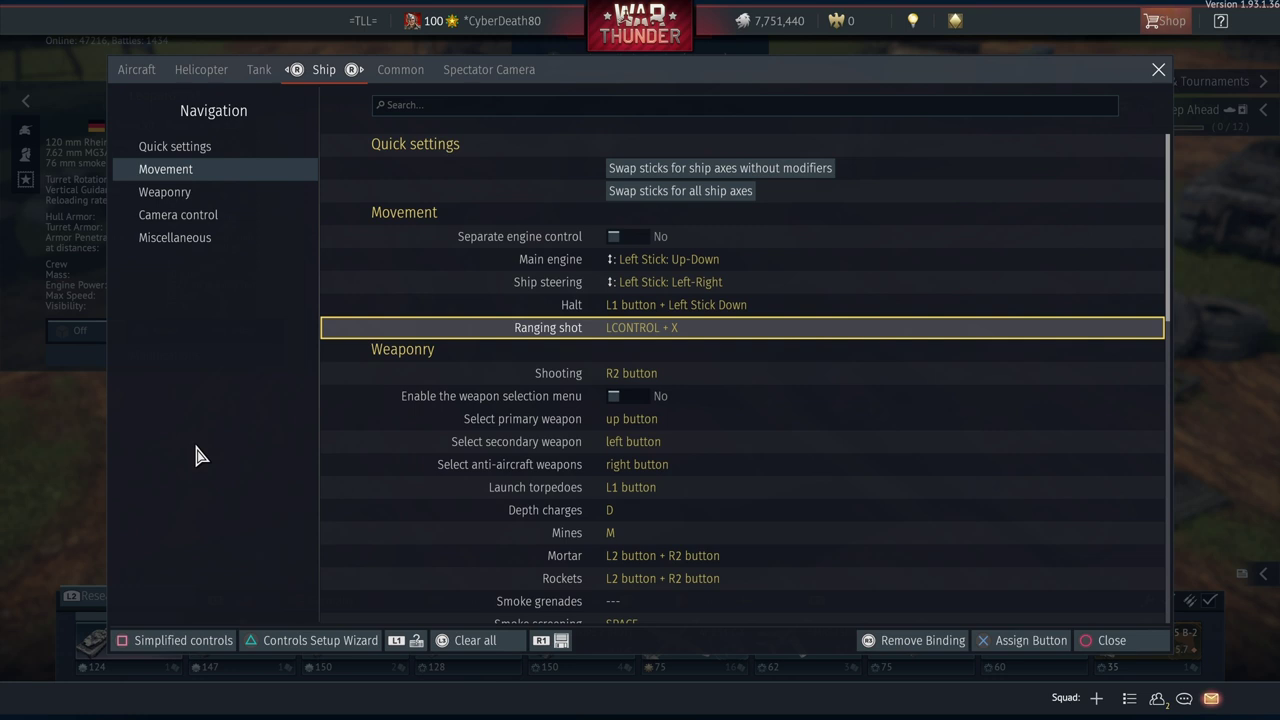
Check the ship Shooting, weapon selection menu, torpedo, and primary, secondary and anti-aircraft weapon selection bindings
{"action": "key", "text": "Down"}
{"action": "key", "text": "Down"}
{"action": "key", "text": "Up"}
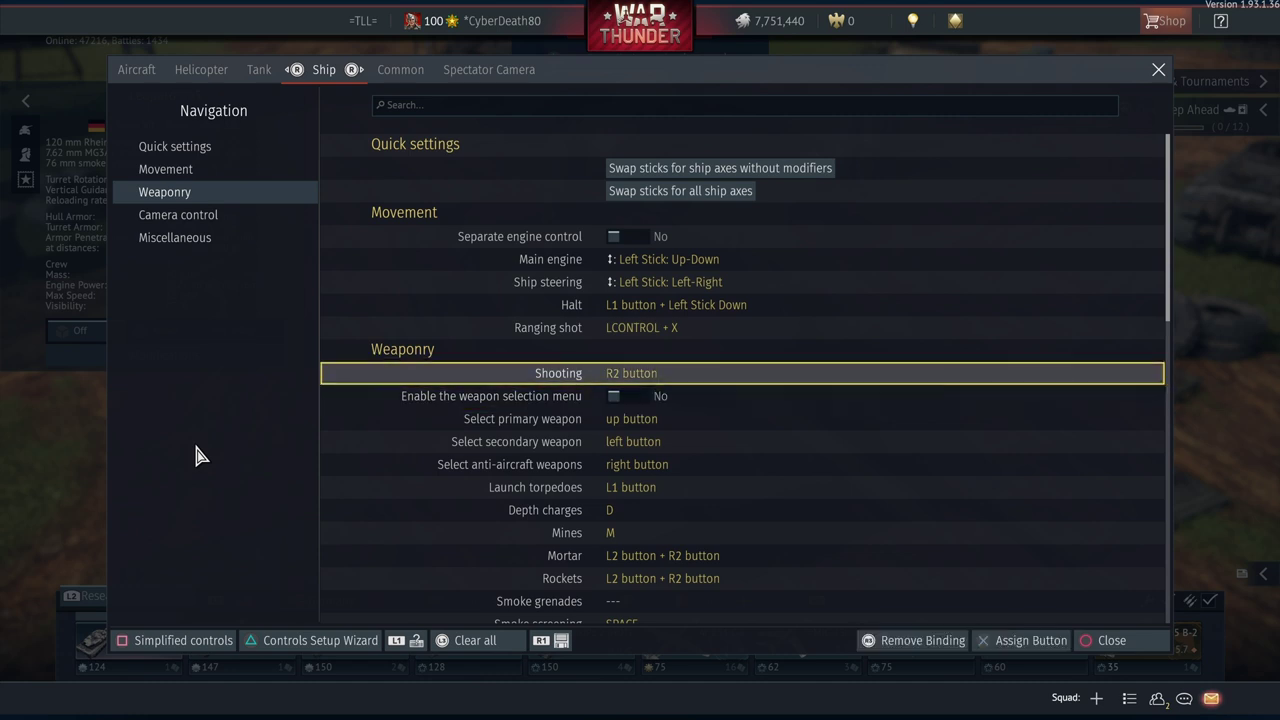
{"action": "key", "text": "Down"}
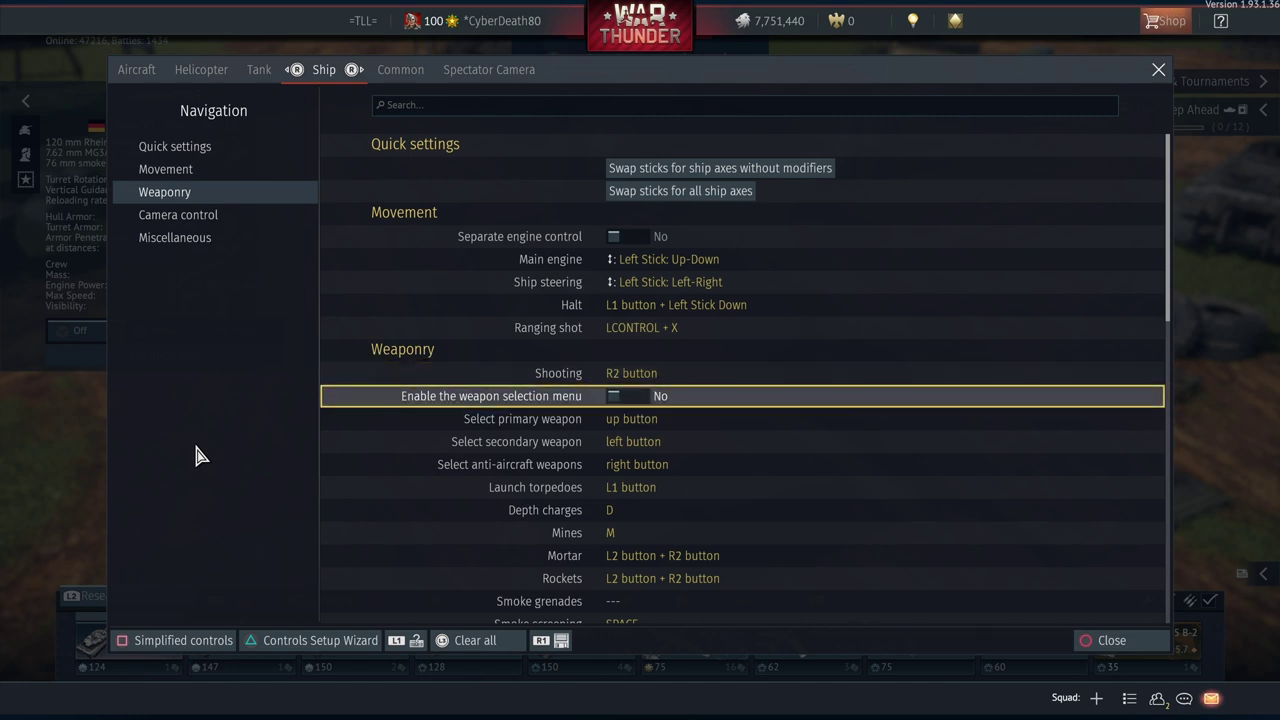
{"action": "key", "text": "Down"}
{"action": "key", "text": "Down"}
{"action": "key", "text": "Down"}
{"action": "key", "text": "Down"}
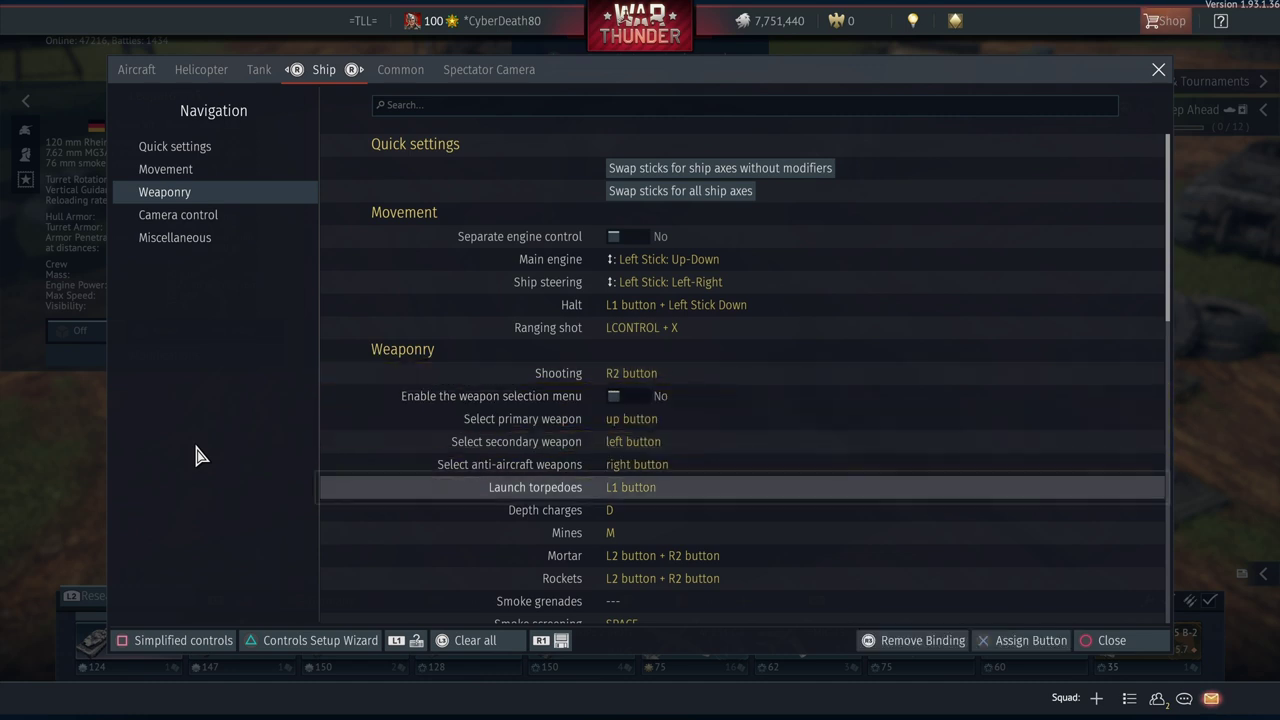
{"action": "key", "text": "Up"}
{"action": "key", "text": "Up"}
{"action": "key", "text": "Up"}
{"action": "key", "text": "Down"}
{"action": "key", "text": "Down"}
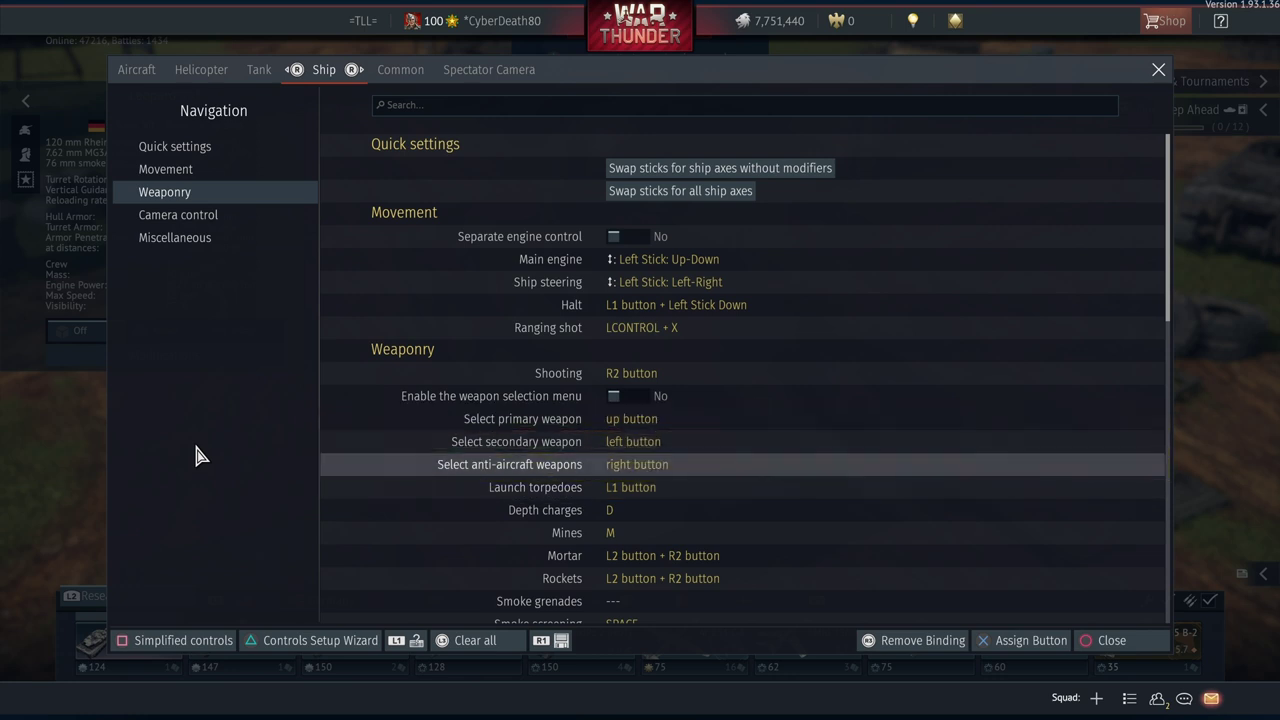
{"action": "key", "text": "Up"}
{"action": "key", "text": "Up"}
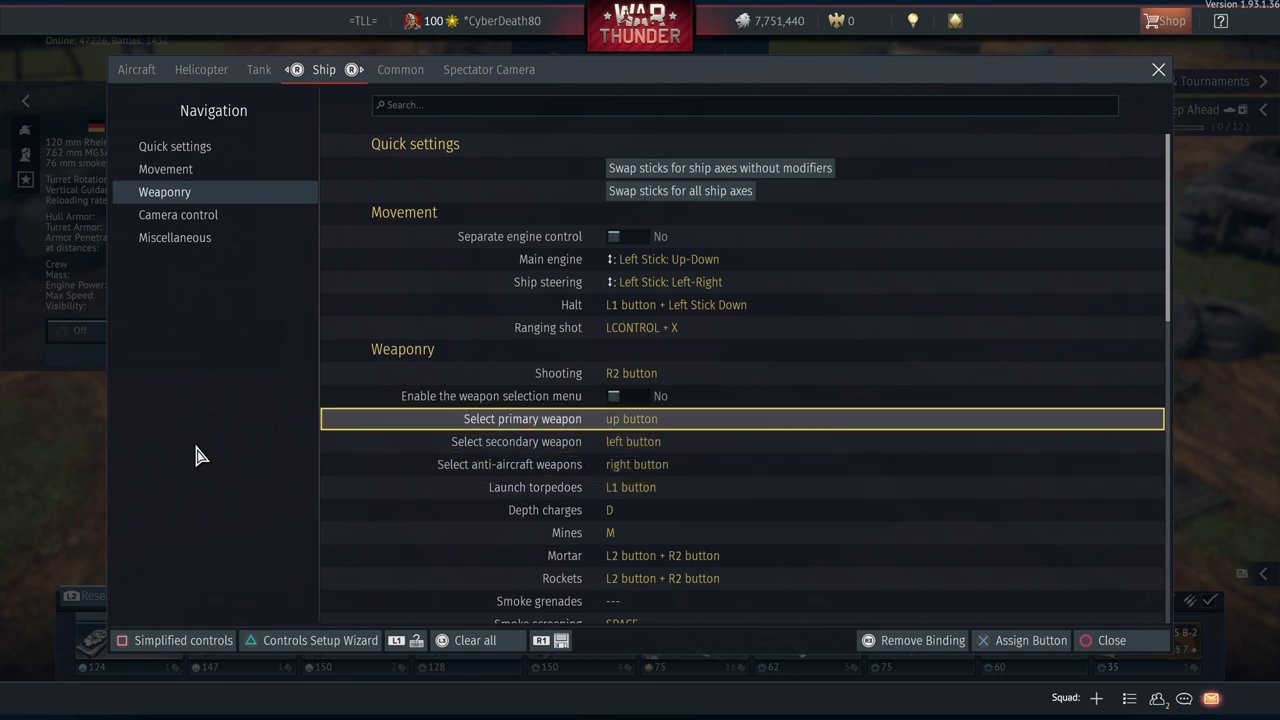
{"action": "key", "text": "Down"}
{"action": "key", "text": "Down"}
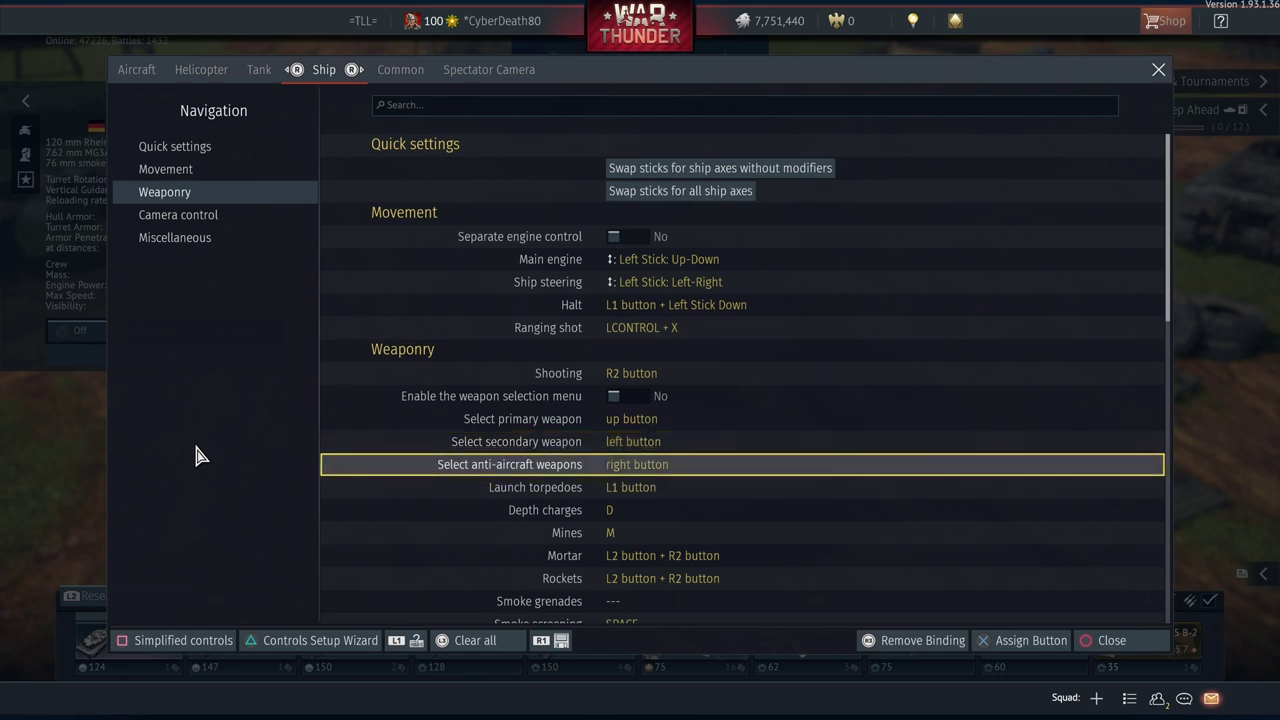
{"action": "key", "text": "Down"}
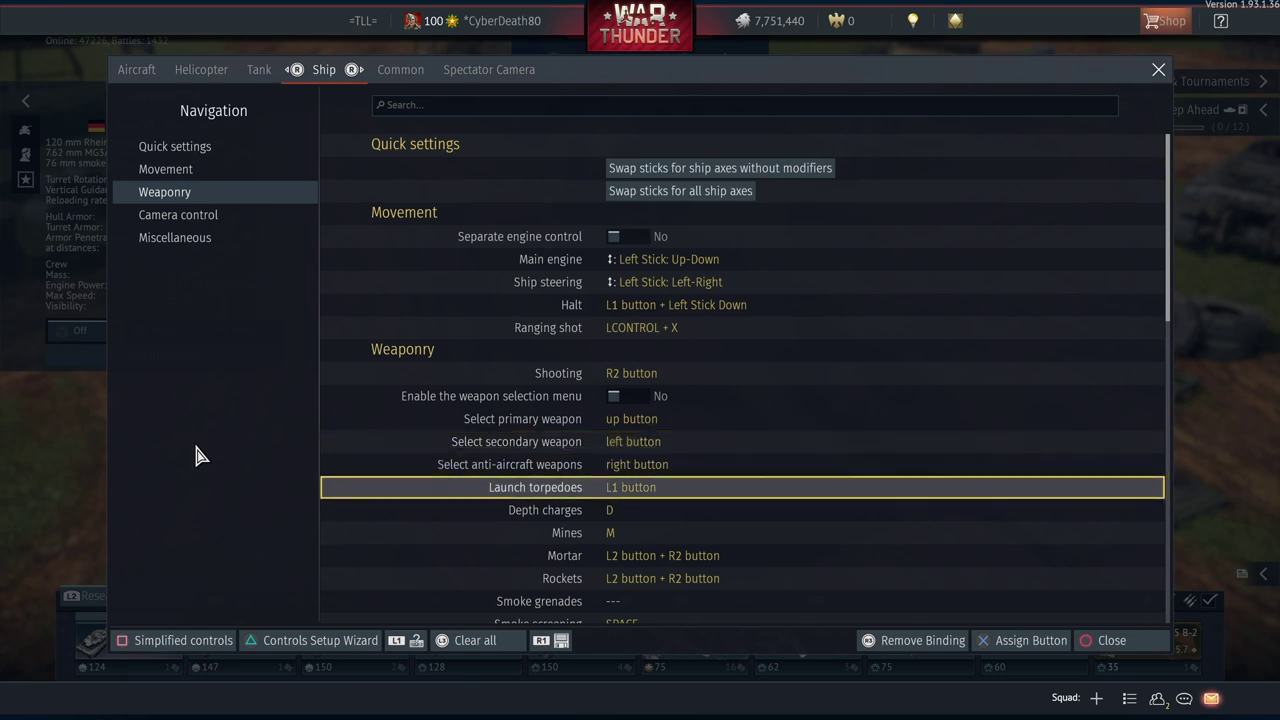
Check the ship Mines, Mortar, Rockets, Smoke grenades, Smoke screening and Torpedo aiming bindings
{"action": "key", "text": "Down"}
{"action": "key", "text": "Down"}
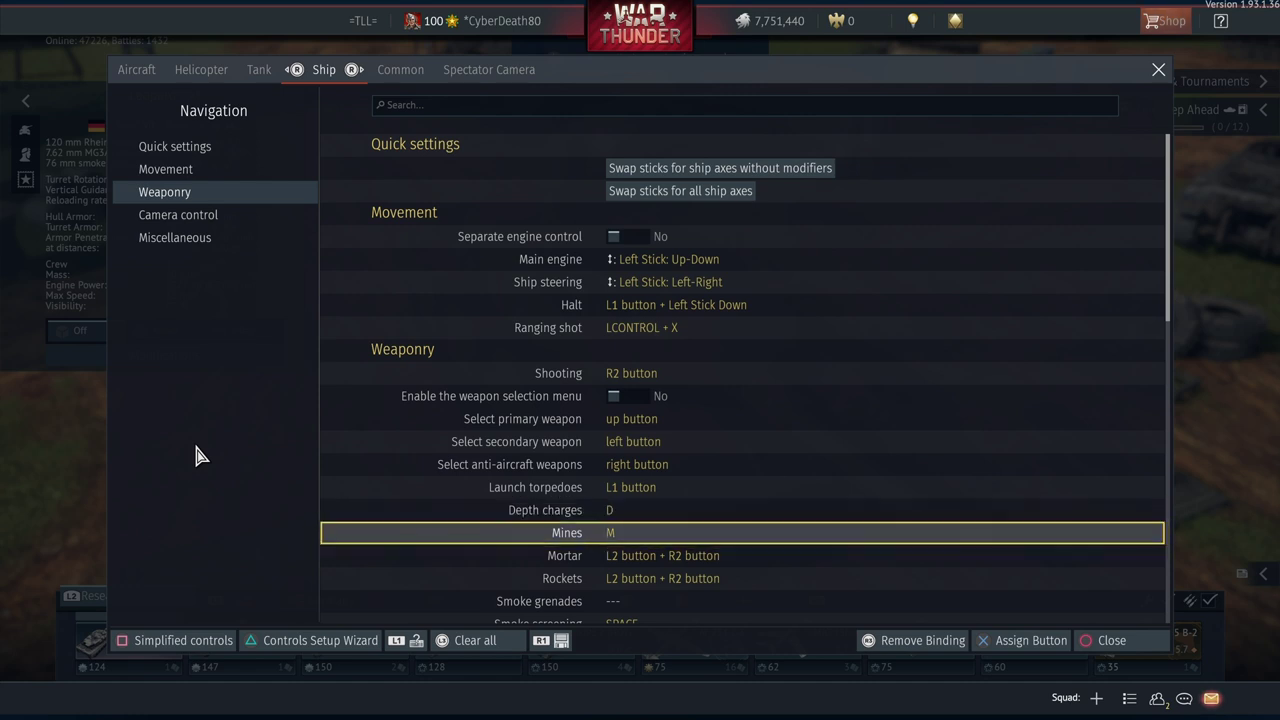
{"action": "key", "text": "Down"}
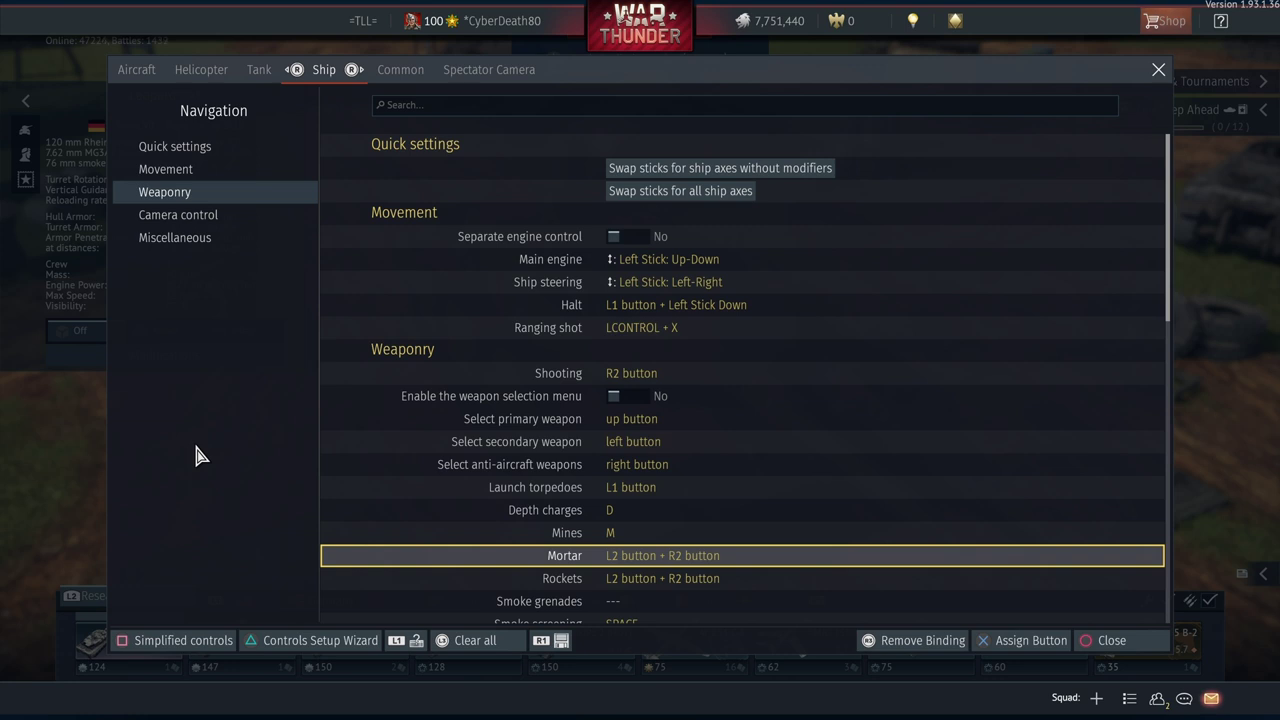
{"action": "key", "text": "Down"}
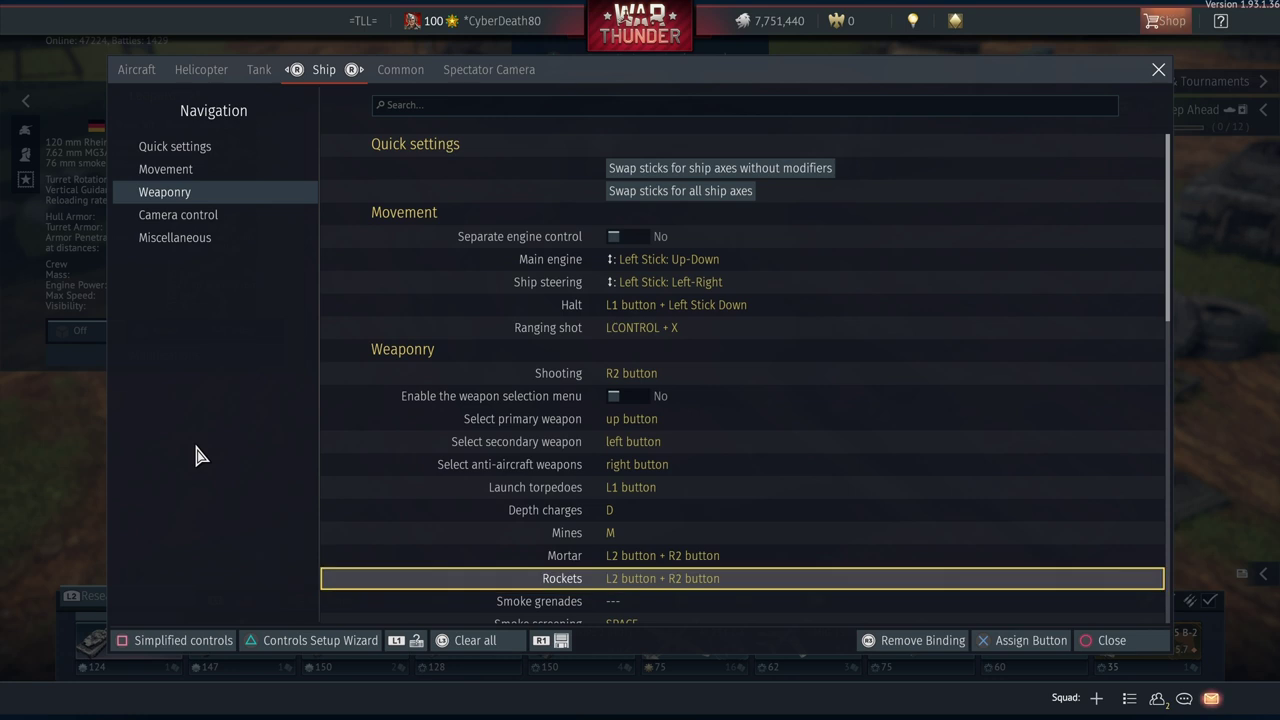
{"action": "key", "text": "Down"}
{"action": "key", "text": "Down"}
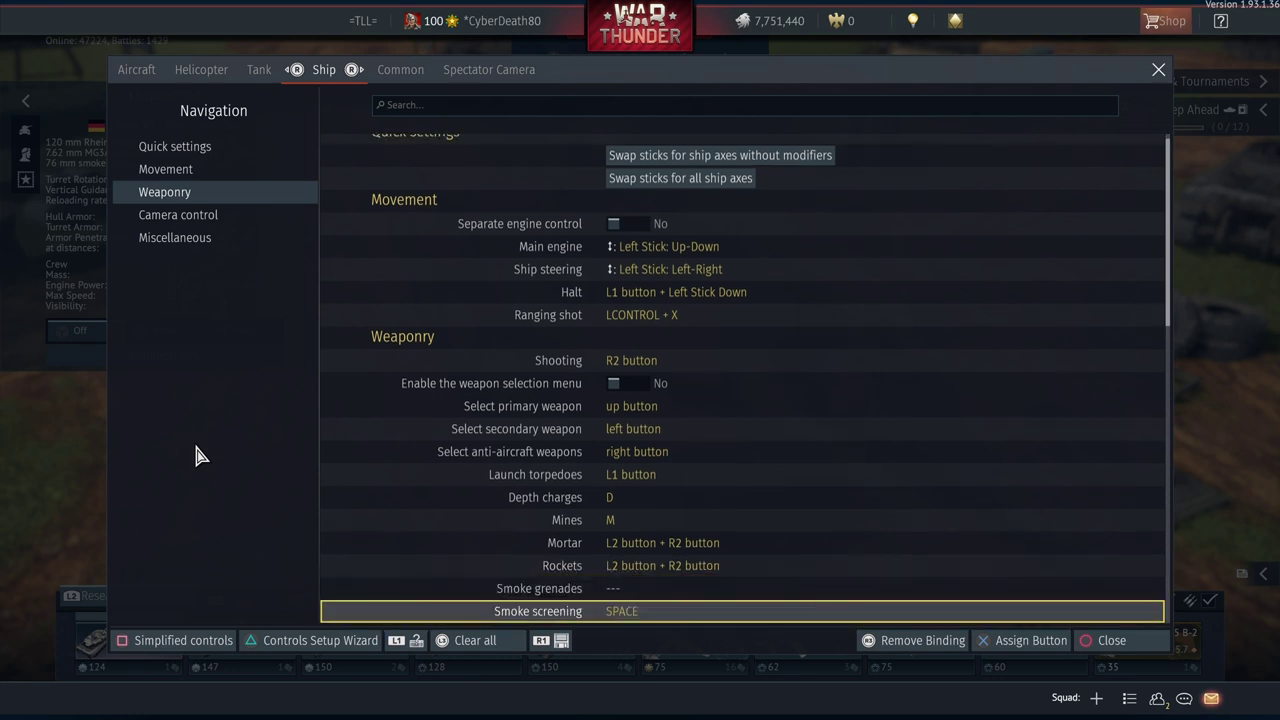
{"action": "key", "text": "Up"}
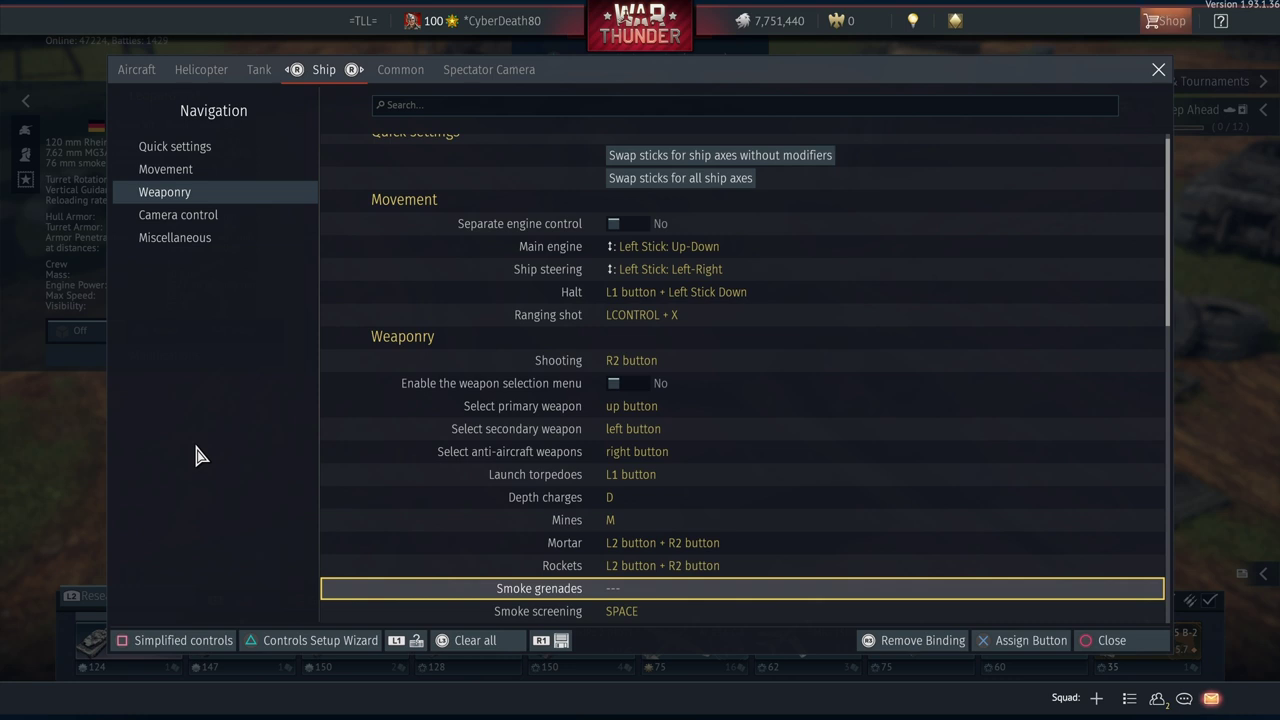
{"action": "key", "text": "Down"}
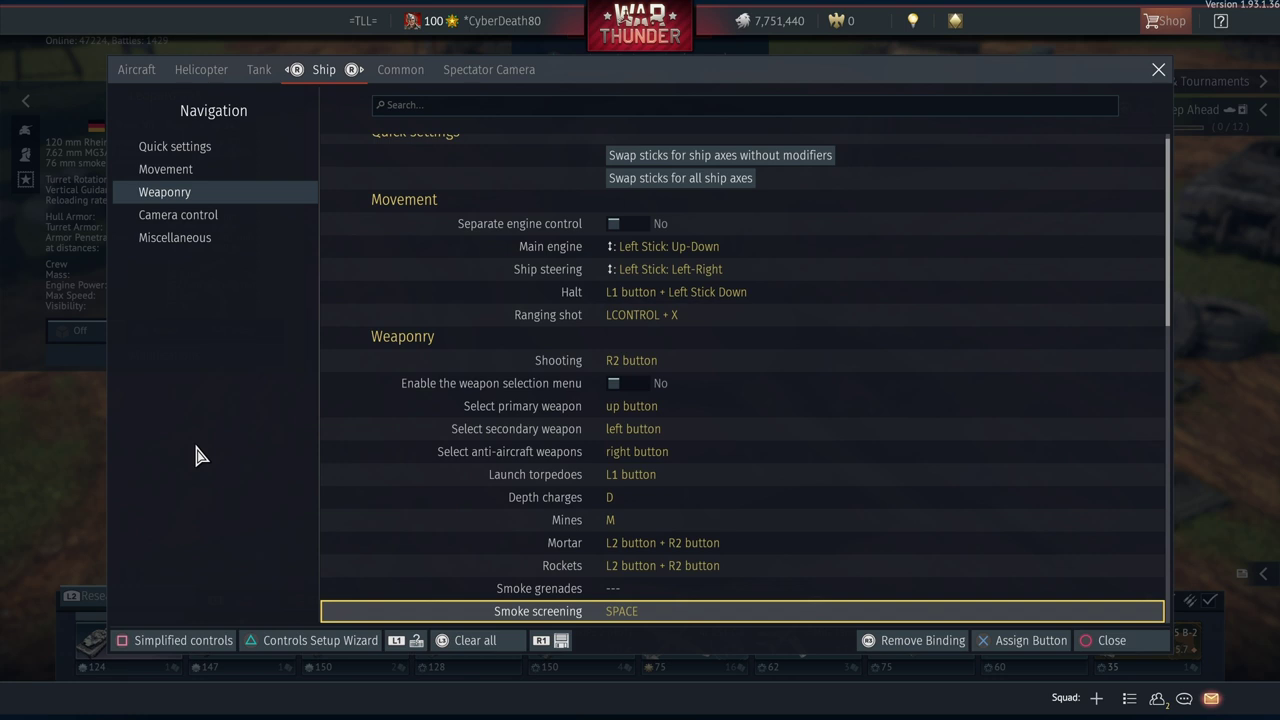
{"action": "key", "text": "Down"}
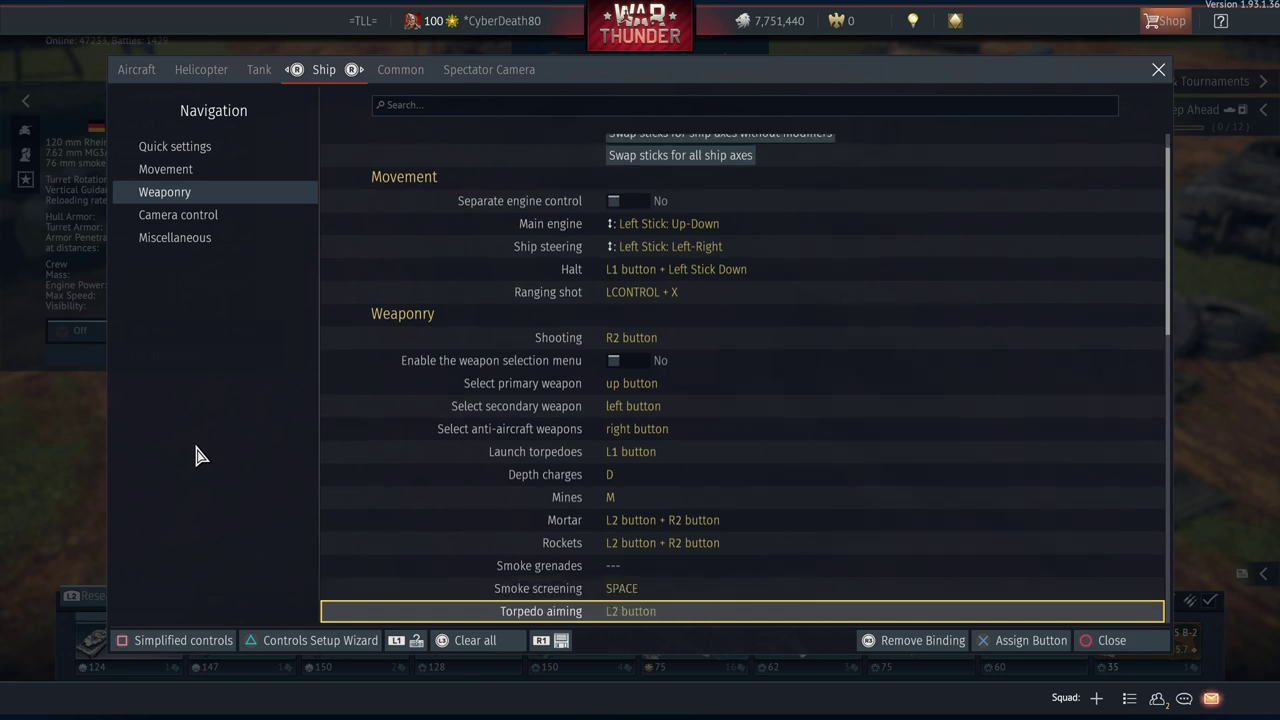
Check Toggle gunners targets, primary caliber manual targeting and Next bullet type bindings
{"action": "key", "text": "Down"}
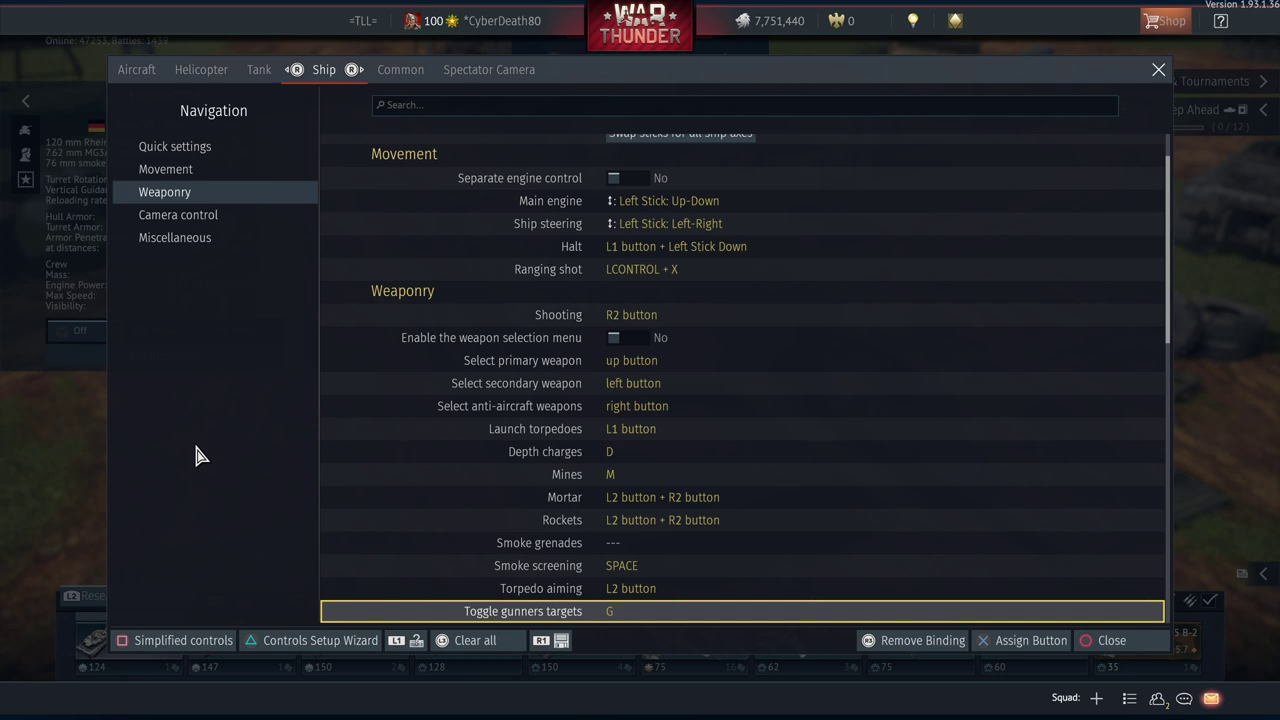
{"action": "key", "text": "Down"}
{"action": "key", "text": "Up"}
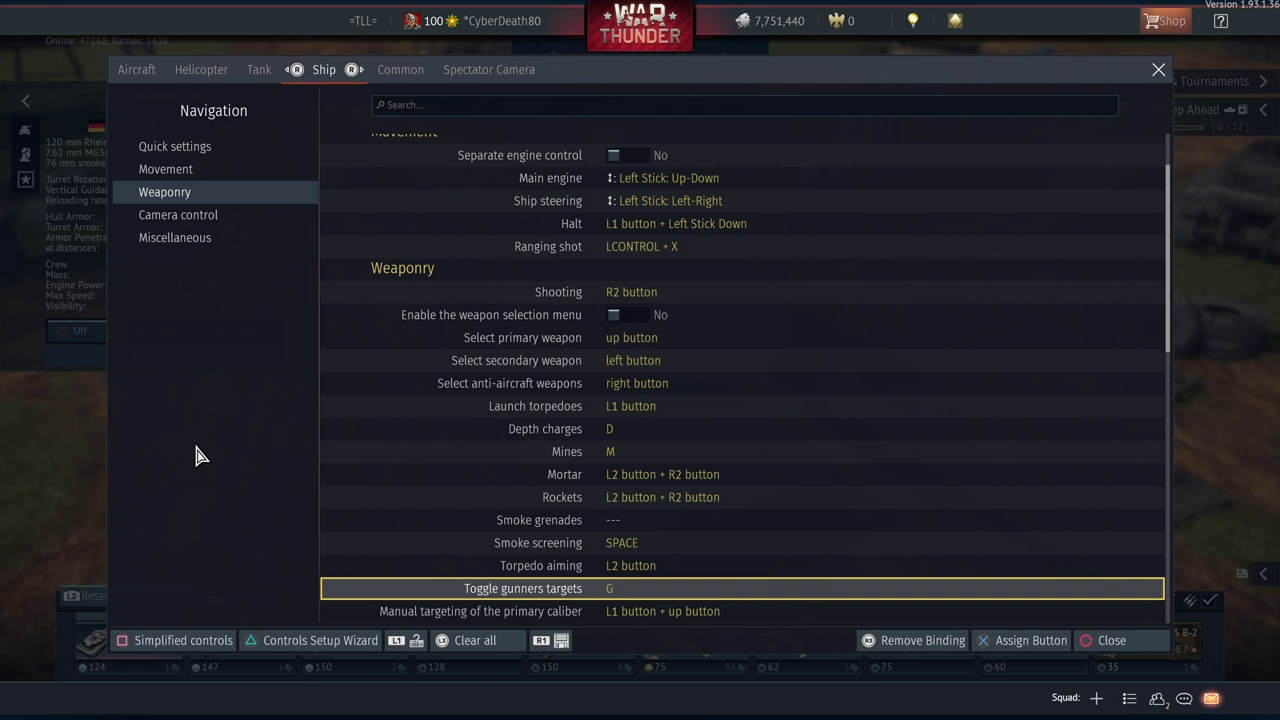
{"action": "key", "text": "Down"}
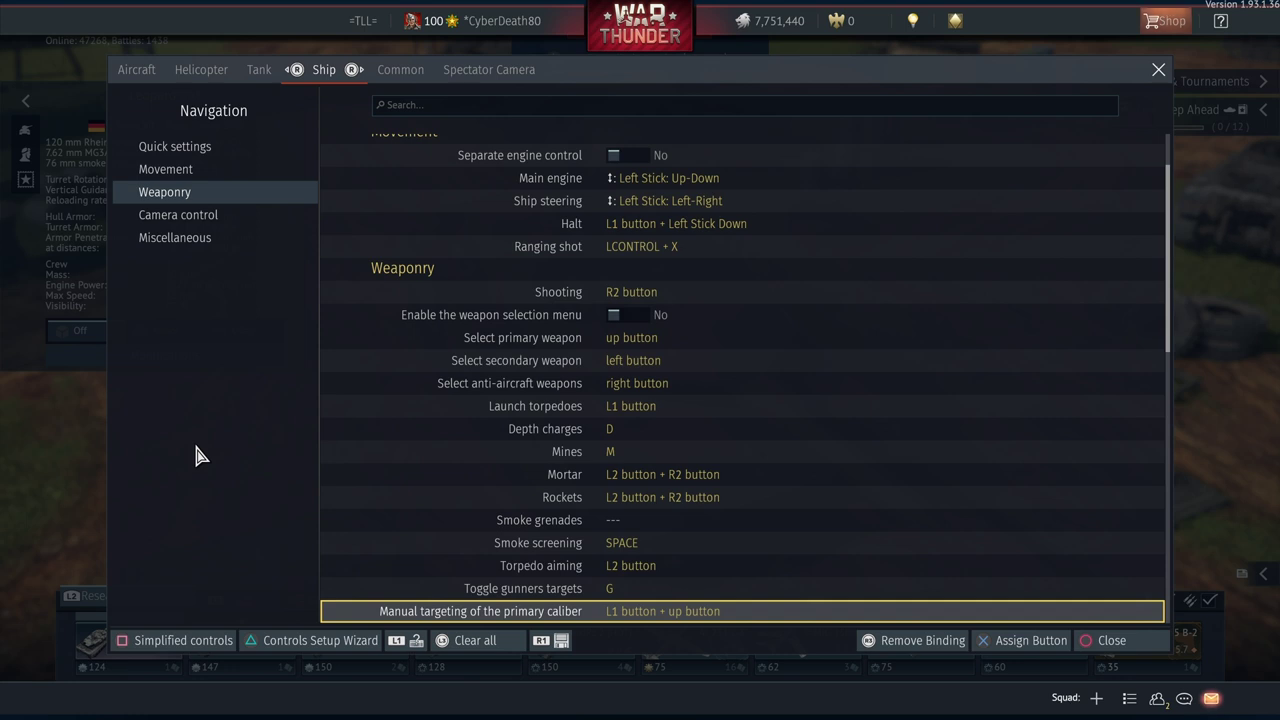
{"action": "key", "text": "Down"}
{"action": "key", "text": "Down"}
{"action": "key", "text": "Down"}
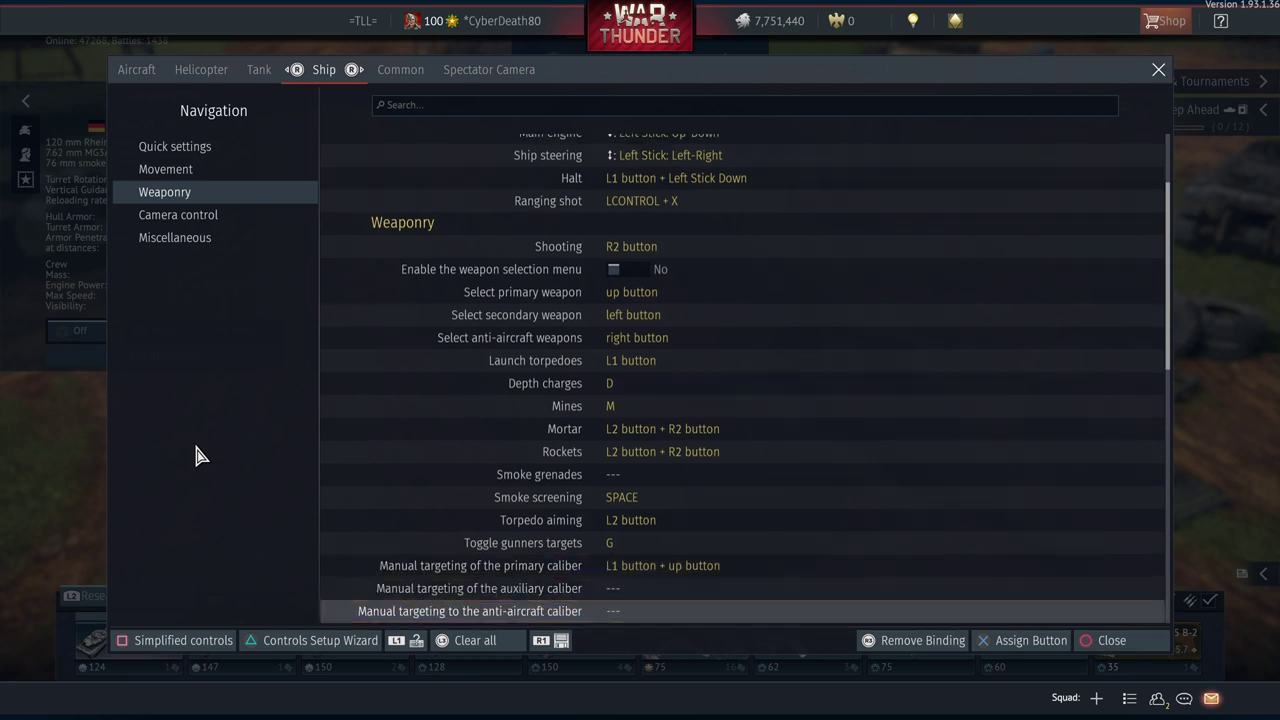
Check the ship Target tracking, view-in-battle axes, Ship aiming (Y-axis) and secondary shell bindings
{"action": "key", "text": "Down"}
{"action": "key", "text": "Down"}
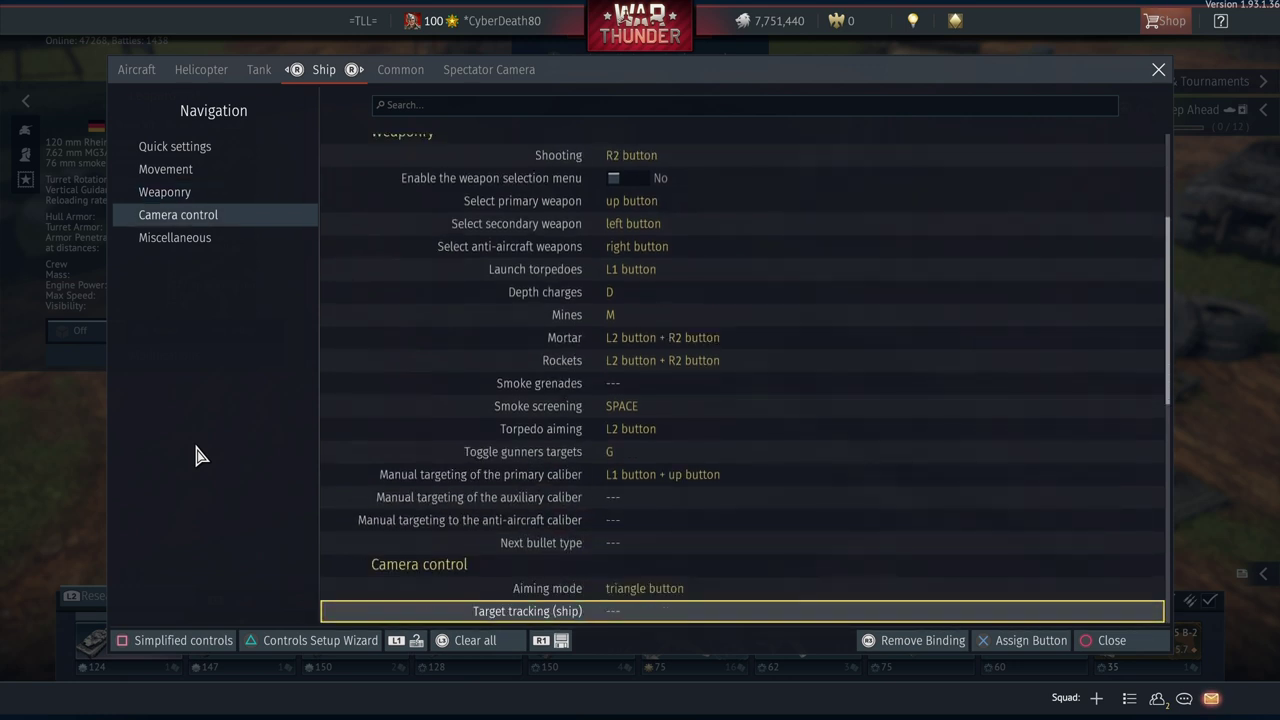
{"action": "key", "text": "Up"}
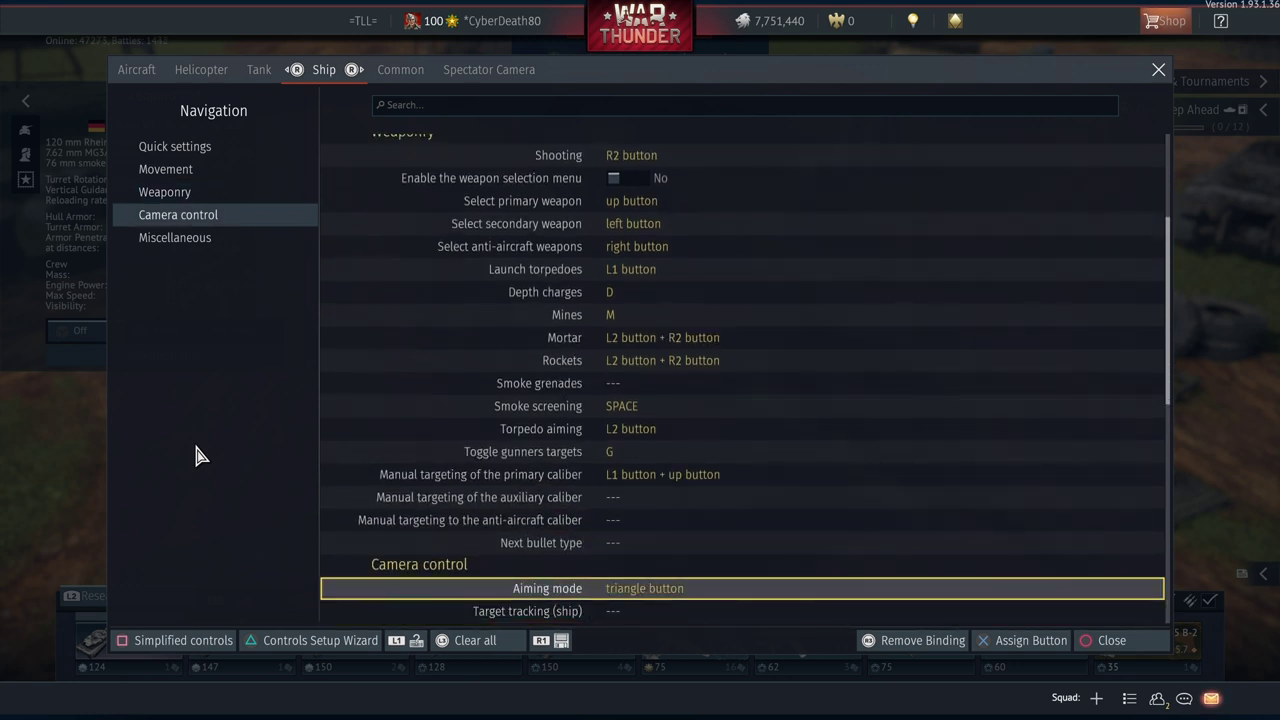
{"action": "key", "text": "Down"}
{"action": "key", "text": "Down"}
{"action": "key", "text": "Down"}
{"action": "key", "text": "Down"}
{"action": "key", "text": "Down"}
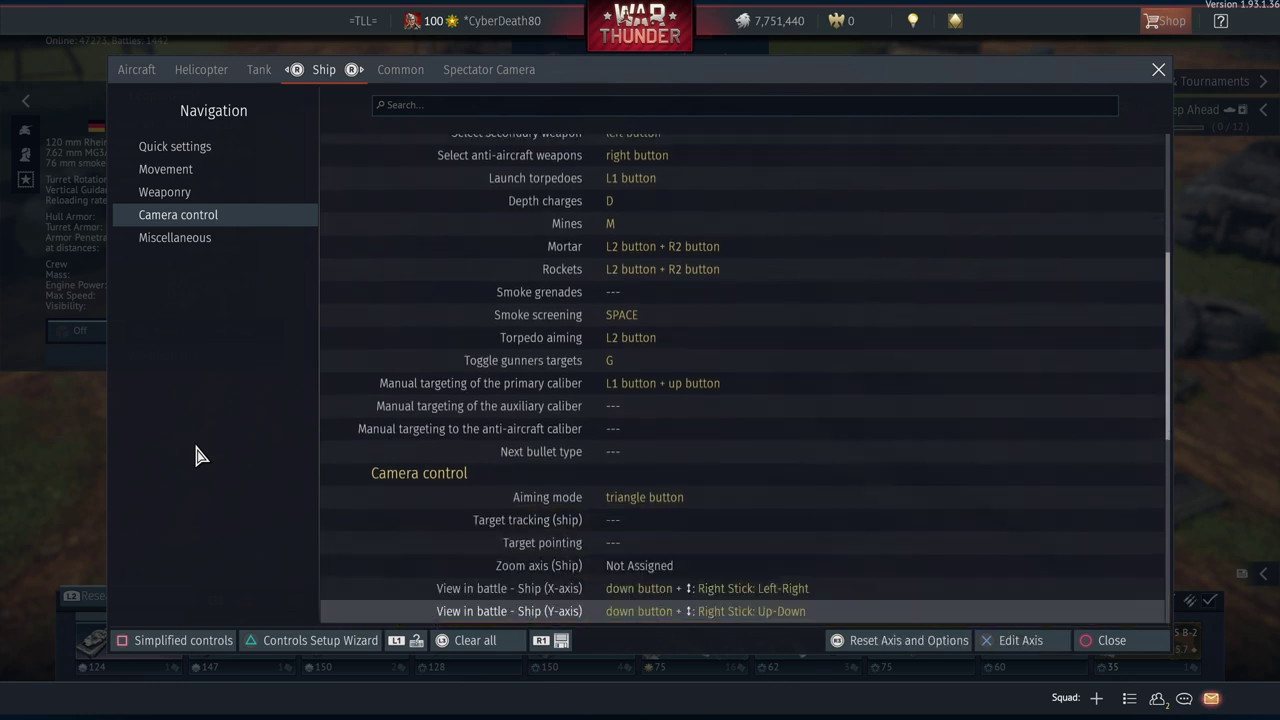
{"action": "key", "text": "Down"}
{"action": "key", "text": "Down"}
{"action": "key", "text": "Down"}
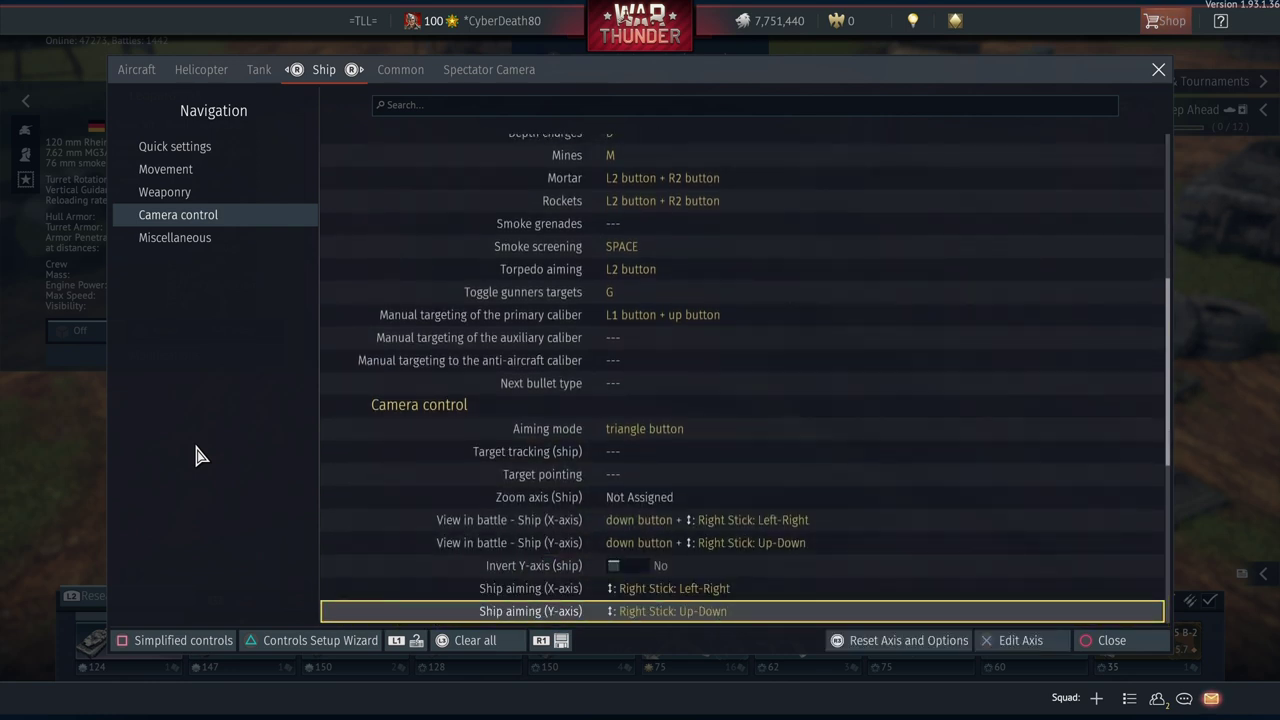
{"action": "key", "text": "Down"}
{"action": "key", "text": "Down"}
{"action": "key", "text": "Down"}
{"action": "key", "text": "Down"}
{"action": "key", "text": "Down"}
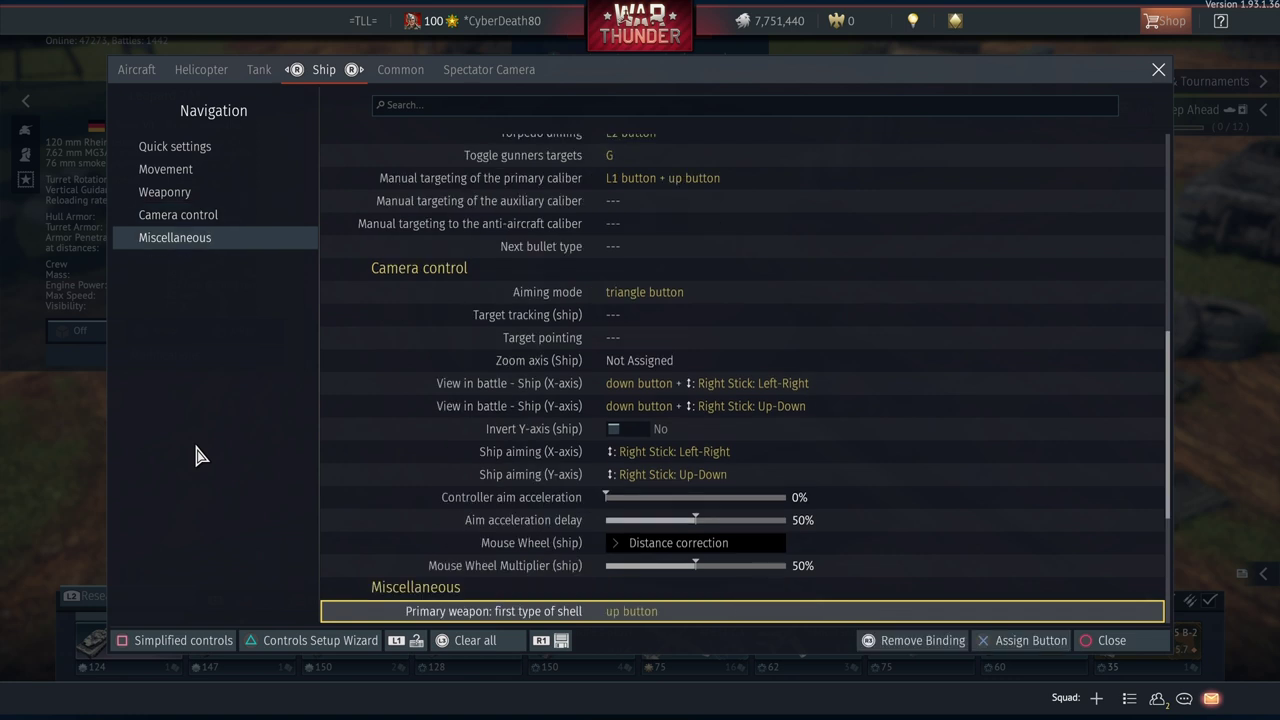
{"action": "key", "text": "Down"}
{"action": "key", "text": "Down"}
{"action": "key", "text": "Down"}
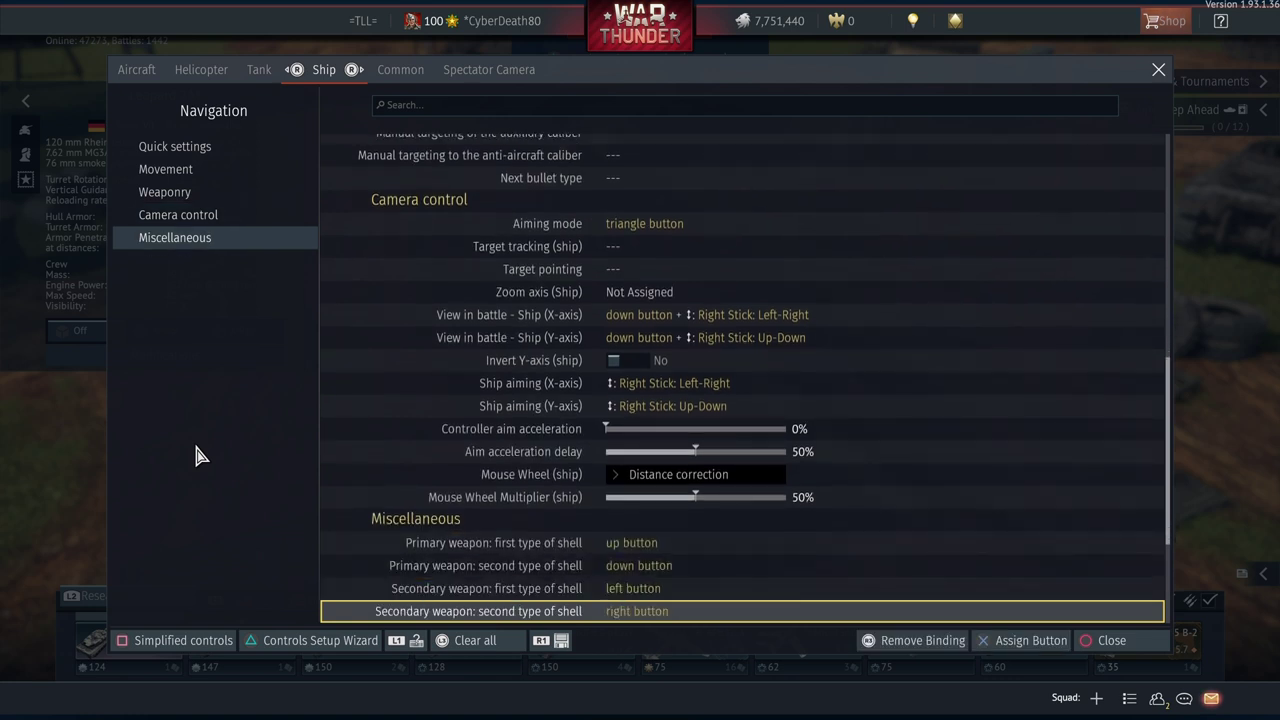
{"action": "key", "text": "Up"}
Check the ship Extinguish fire, Repair, Repair breaches, Towing rope and Manual aim correction bindings
{"action": "key", "text": "Up"}
{"action": "key", "text": "Down"}
{"action": "key", "text": "Down"}
{"action": "key", "text": "Down"}
{"action": "key", "text": "Down"}
{"action": "key", "text": "Down"}
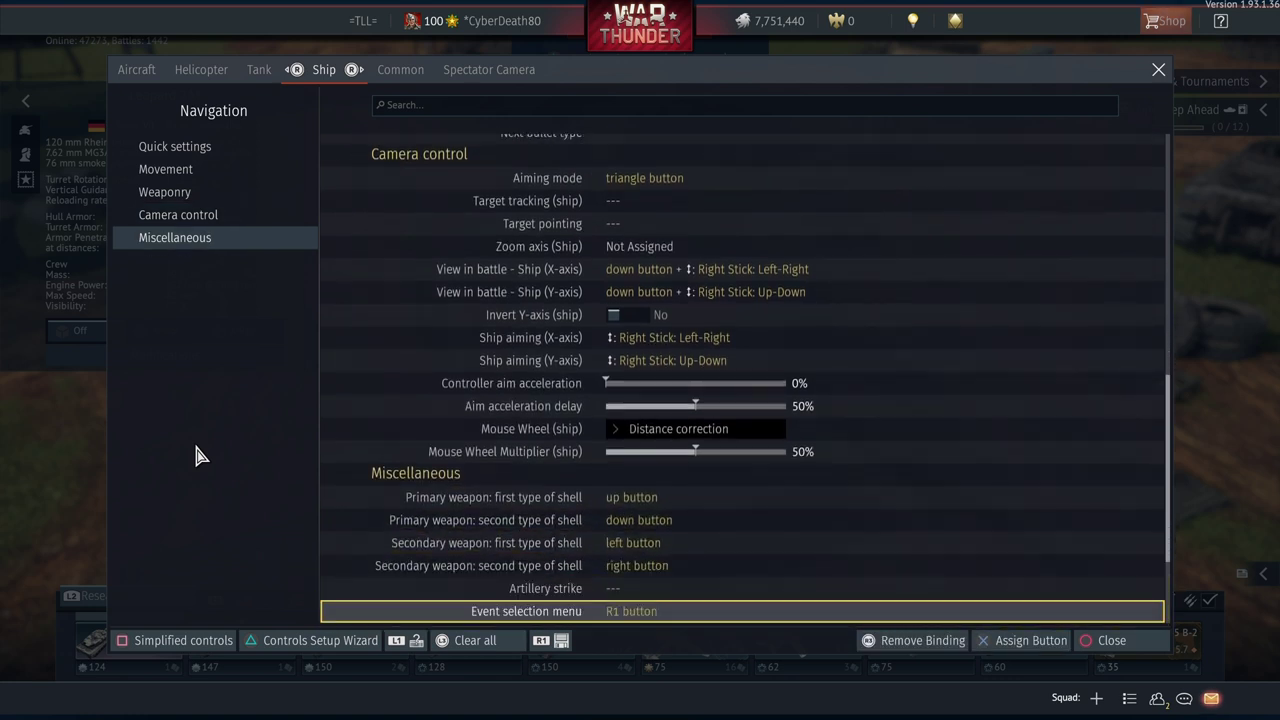
{"action": "key", "text": "Up"}
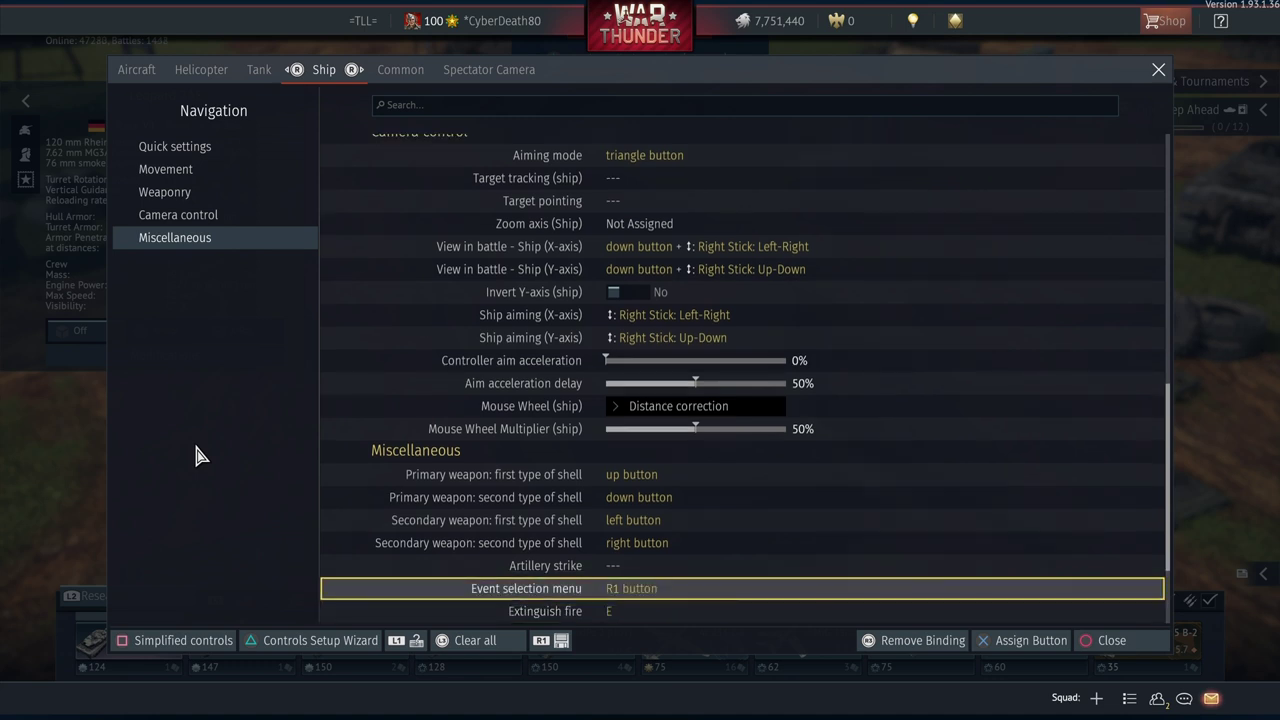
{"action": "key", "text": "Down"}
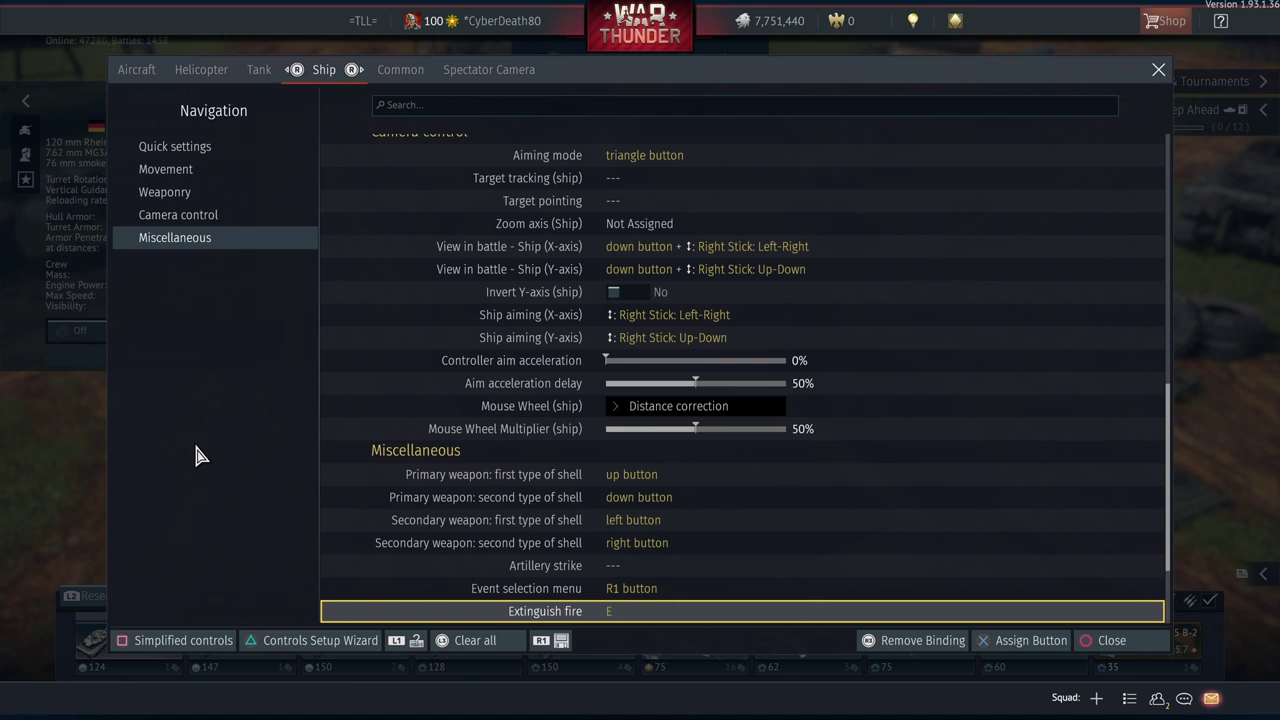
{"action": "key", "text": "Down"}
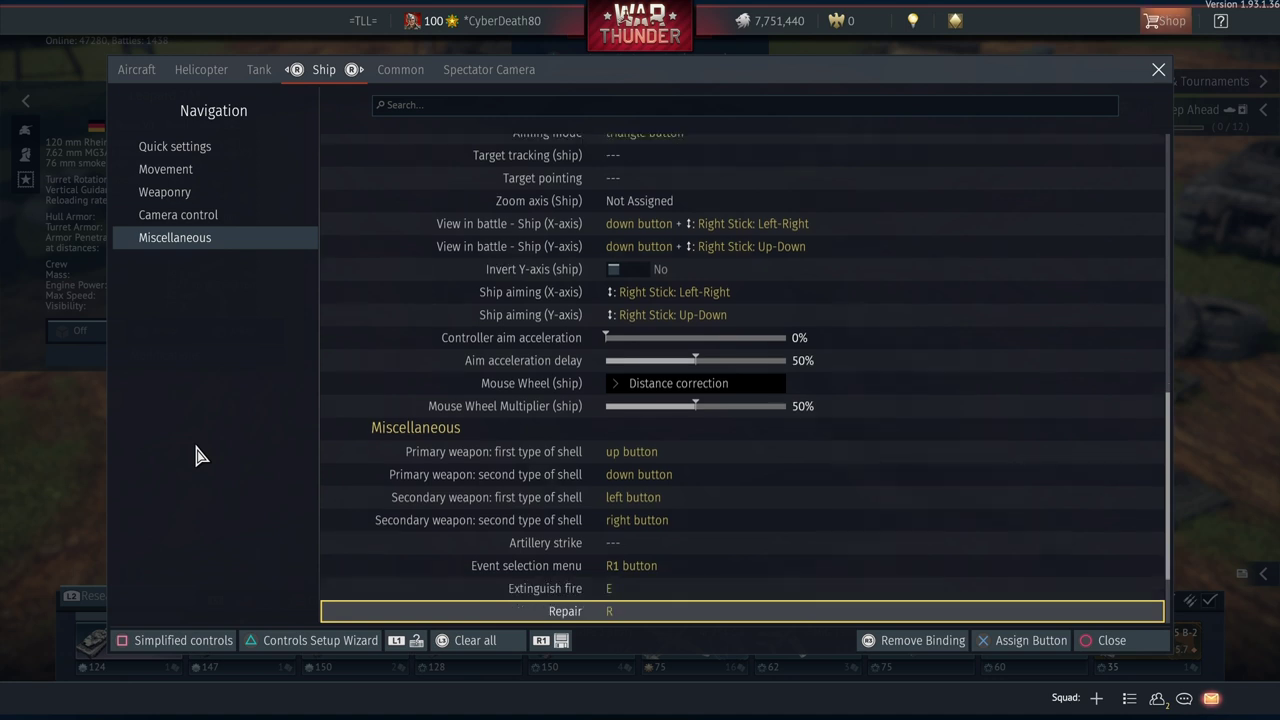
{"action": "key", "text": "Down"}
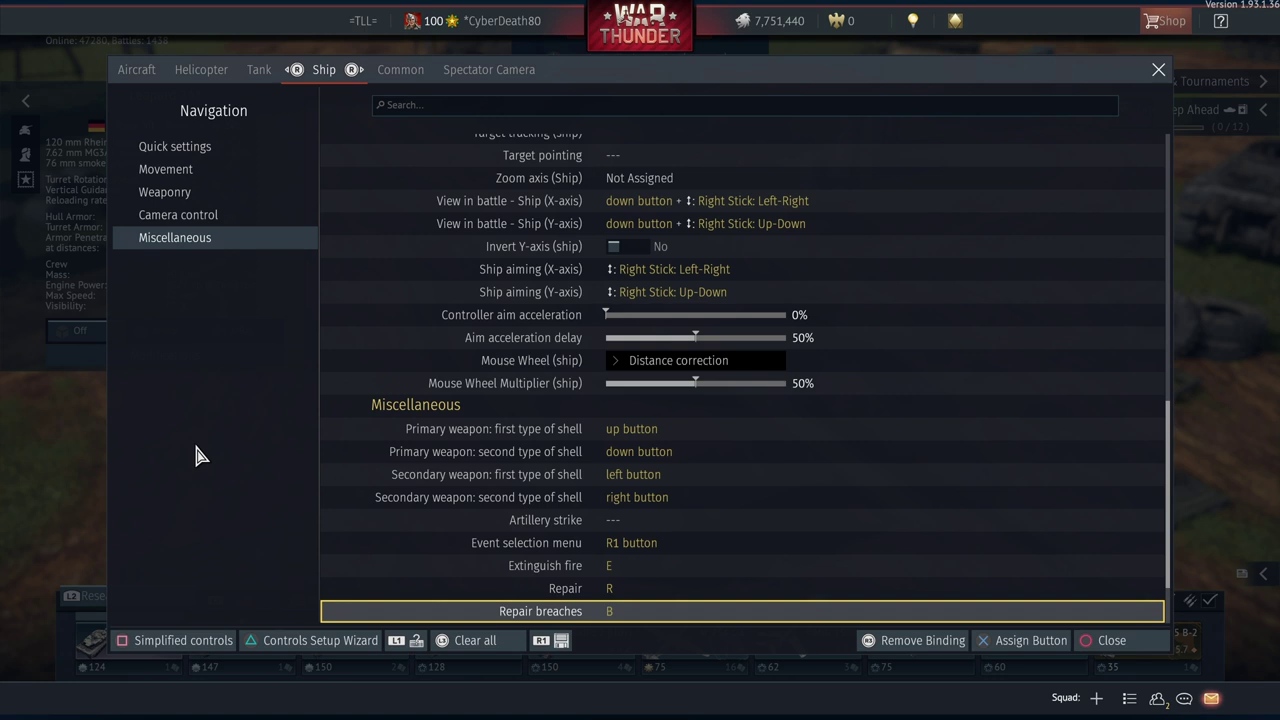
{"action": "key", "text": "Down"}
{"action": "key", "text": "Down"}
{"action": "key", "text": "Up"}
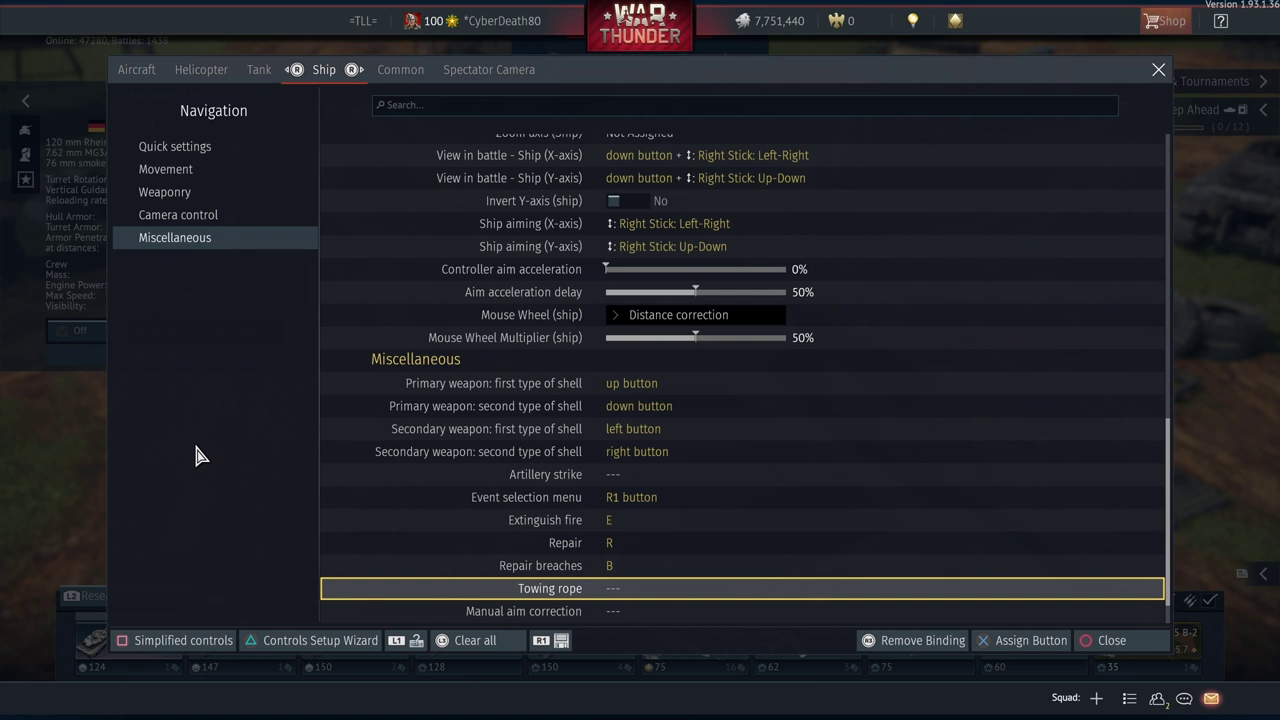
{"action": "key", "text": "Down"}
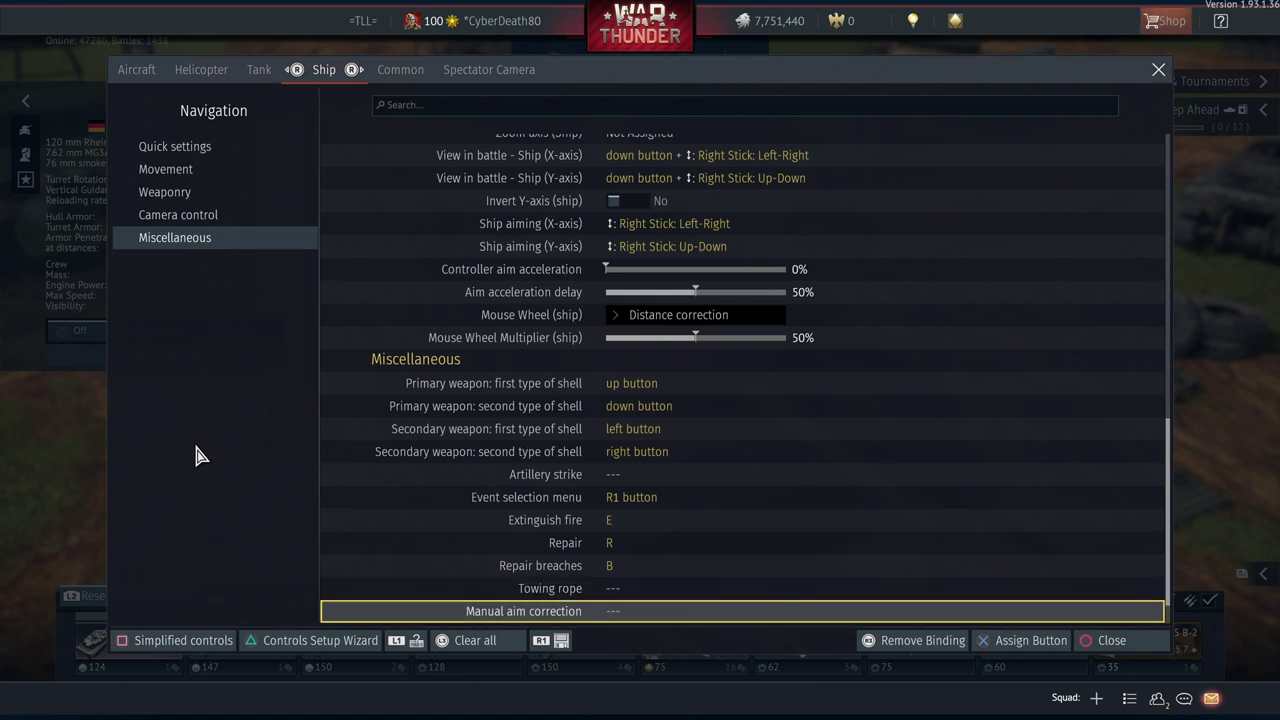
{"action": "key", "text": "Up"}
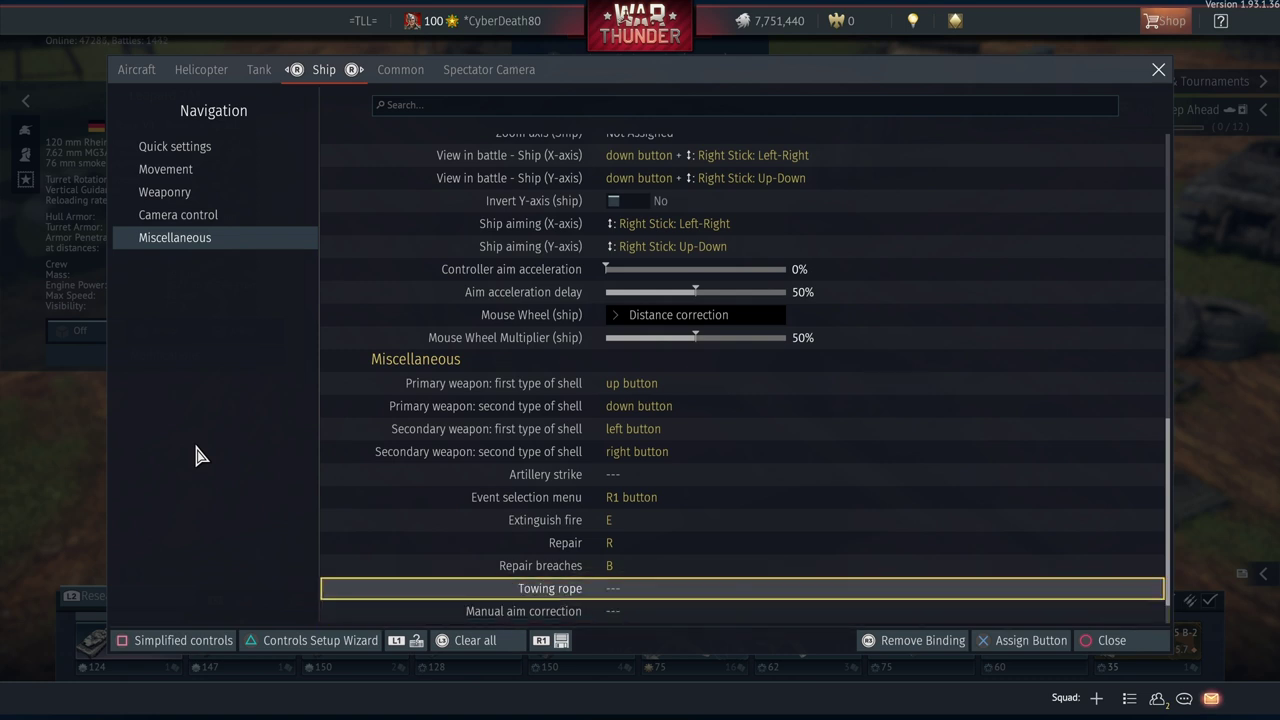
Assign T to Towing rope, then check the Manual aim, Distance and Direction correction bindings
{"action": "key", "text": "Return"}
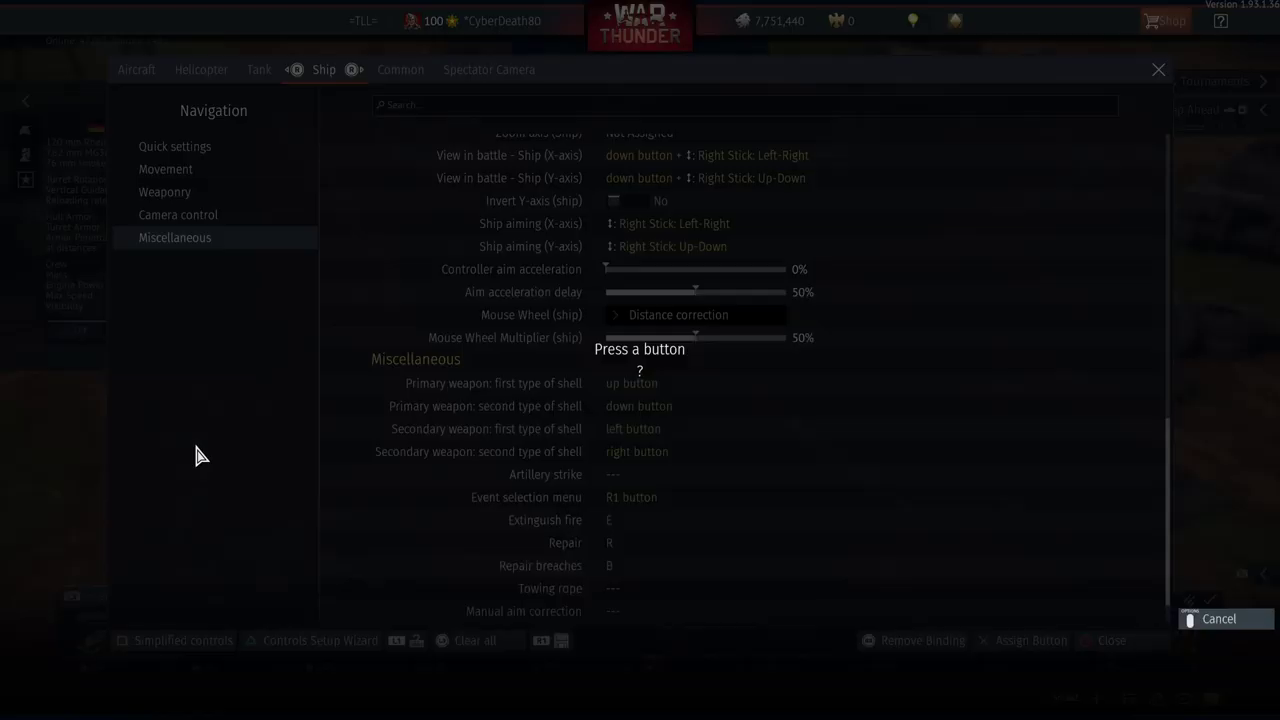
{"action": "key", "text": "t"}
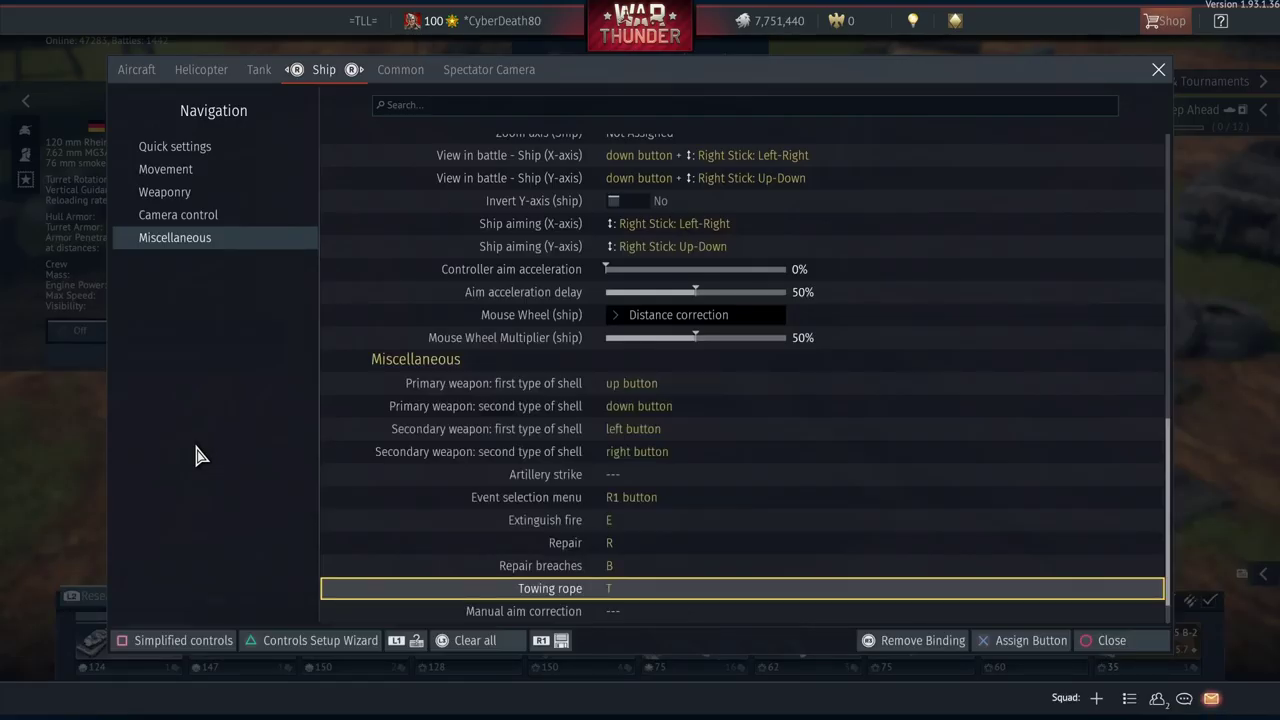
{"action": "key", "text": "Down"}
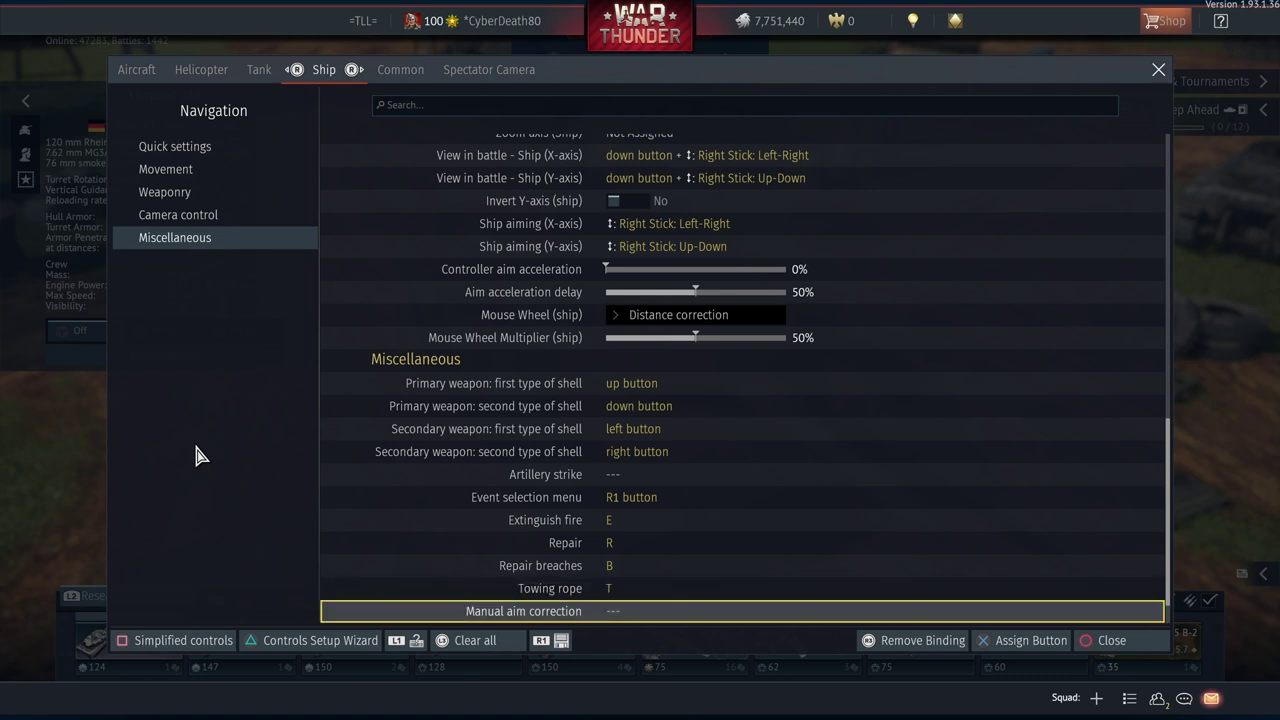
{"action": "key", "text": "Down"}
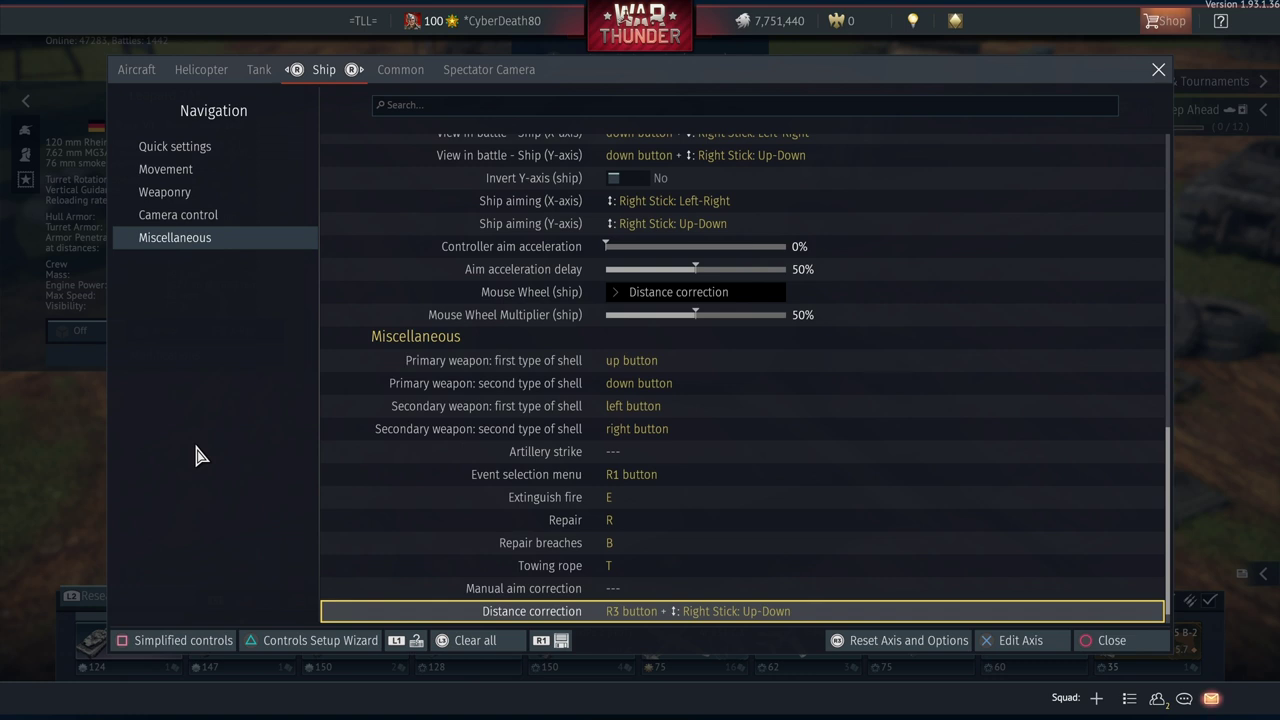
{"action": "key", "text": "Down"}
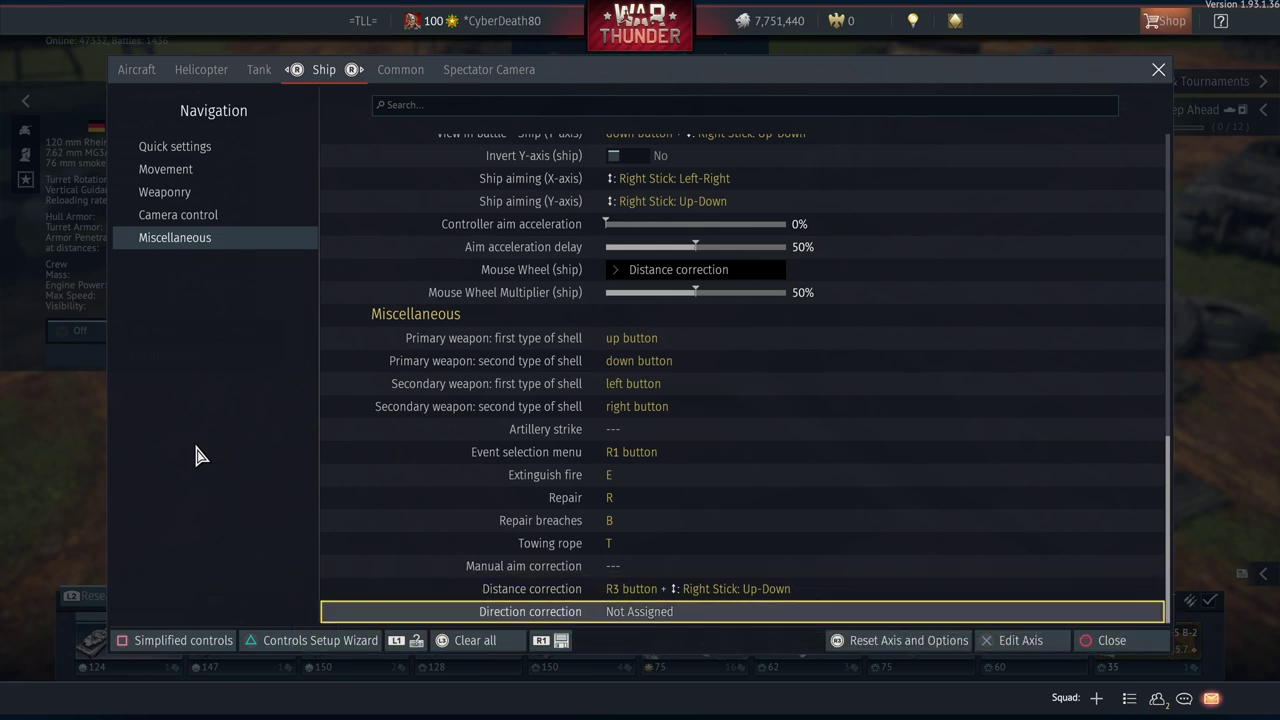
Switch to the Common tab and check the Tactical Map, Statistics, module status and Lock Target bindings
{"action": "key", "text": "Tab"}
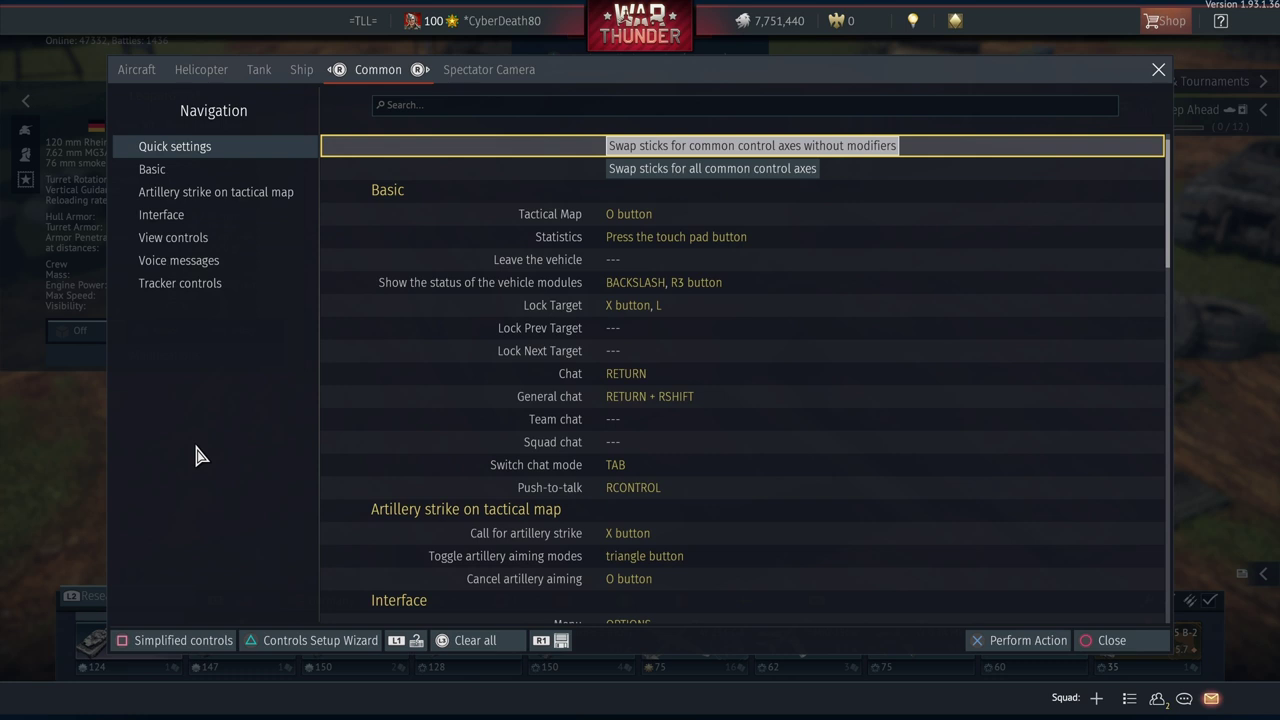
{"action": "key", "text": "Down"}
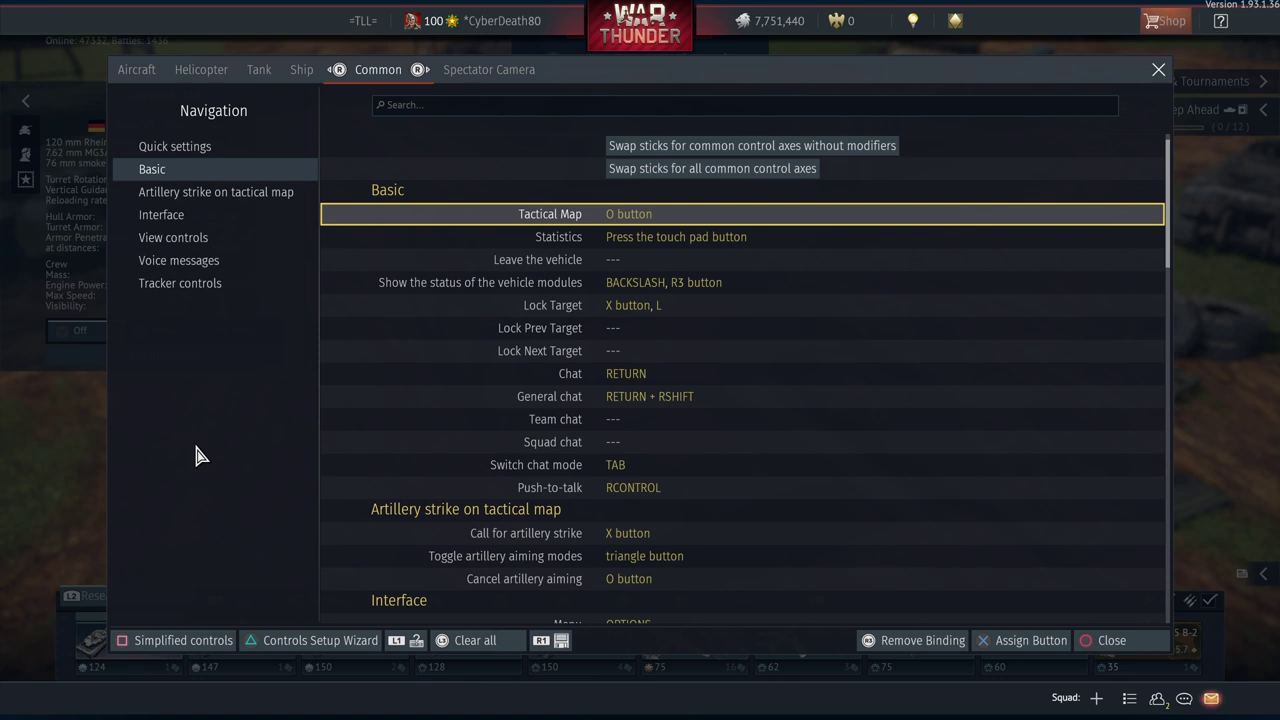
{"action": "key", "text": "Down"}
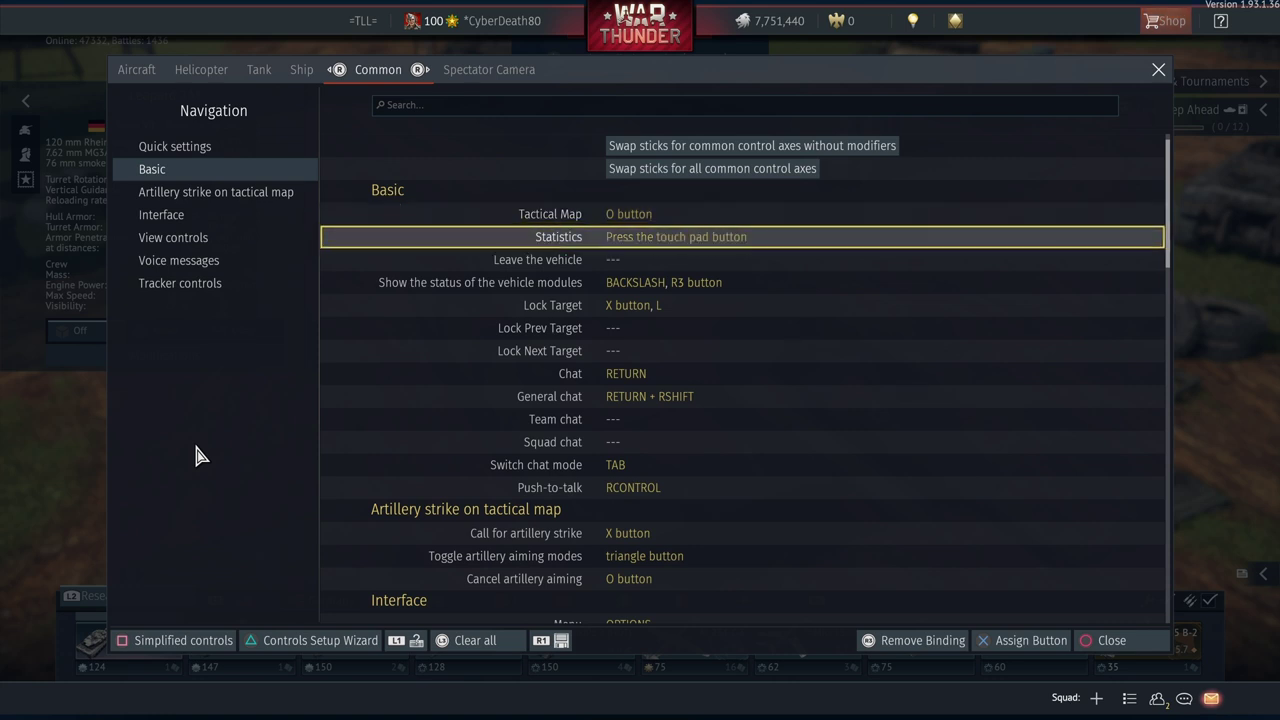
{"action": "key", "text": "Down"}
{"action": "key", "text": "Down"}
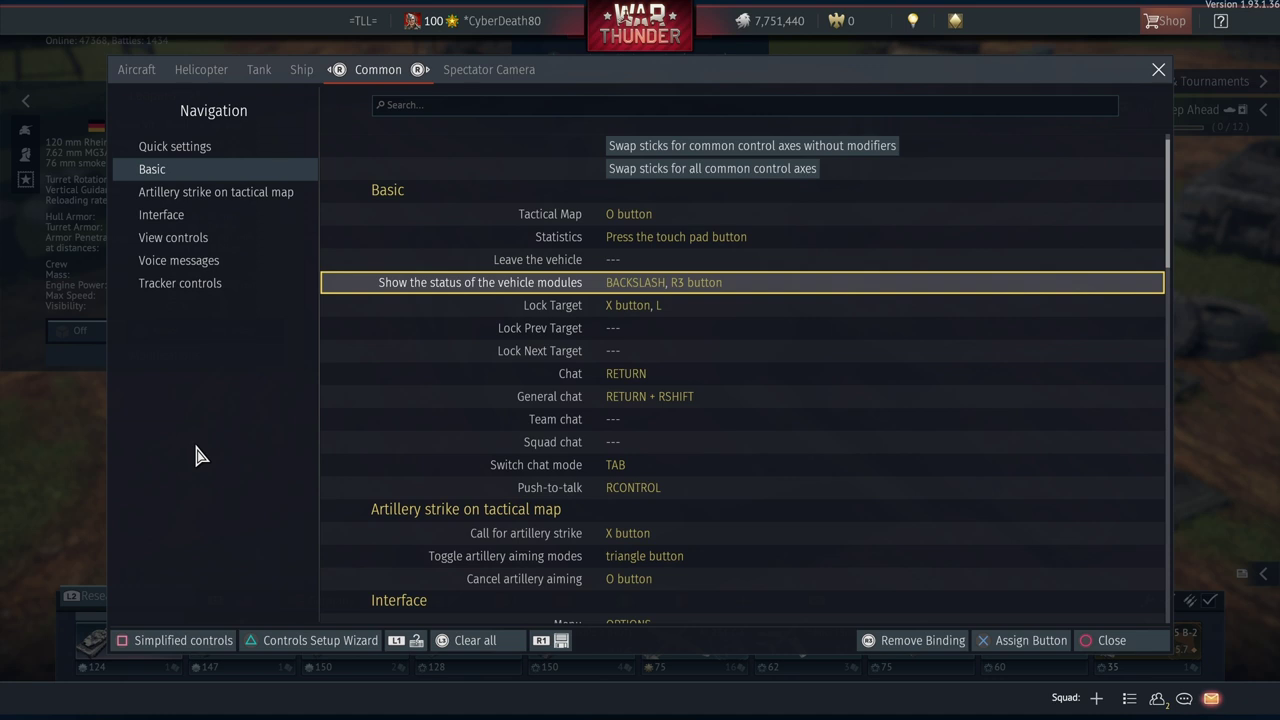
{"action": "key", "text": "Down"}
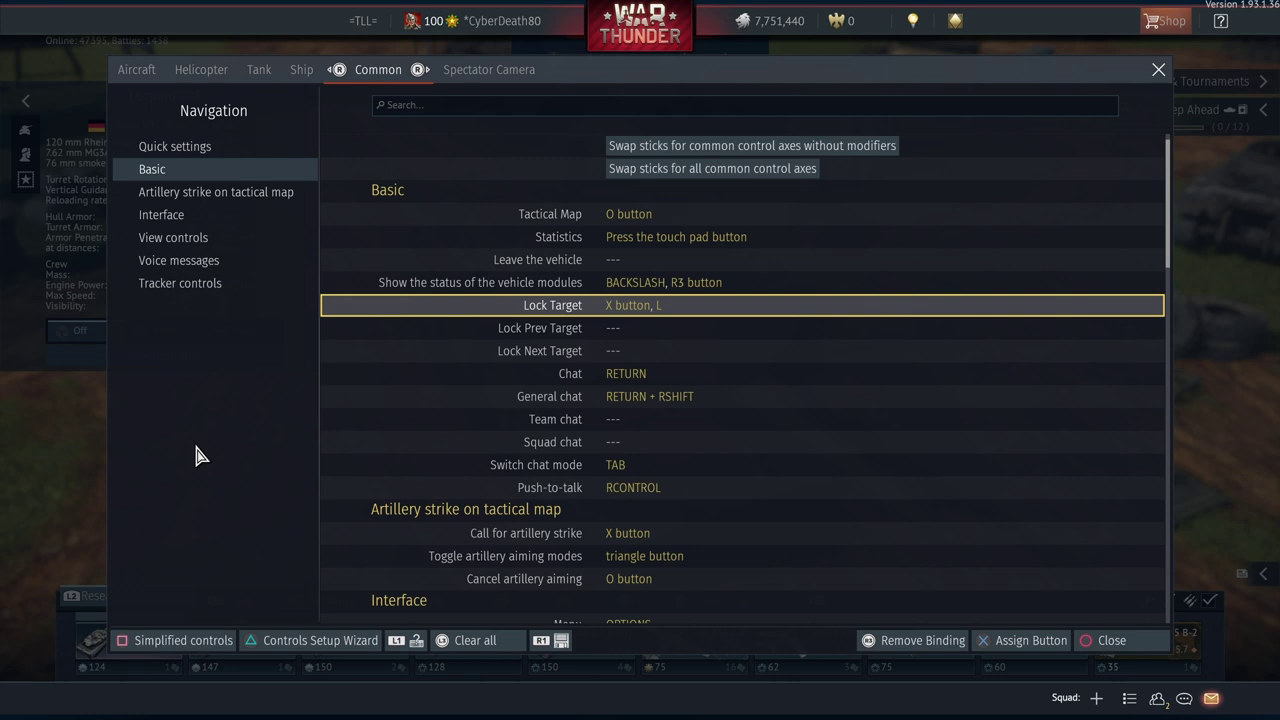
Check the Chat, General chat, Switch chat mode, Push-to-talk and artillery strike bindings
{"action": "key", "text": "Down"}
{"action": "key", "text": "Down"}
{"action": "key", "text": "Down"}
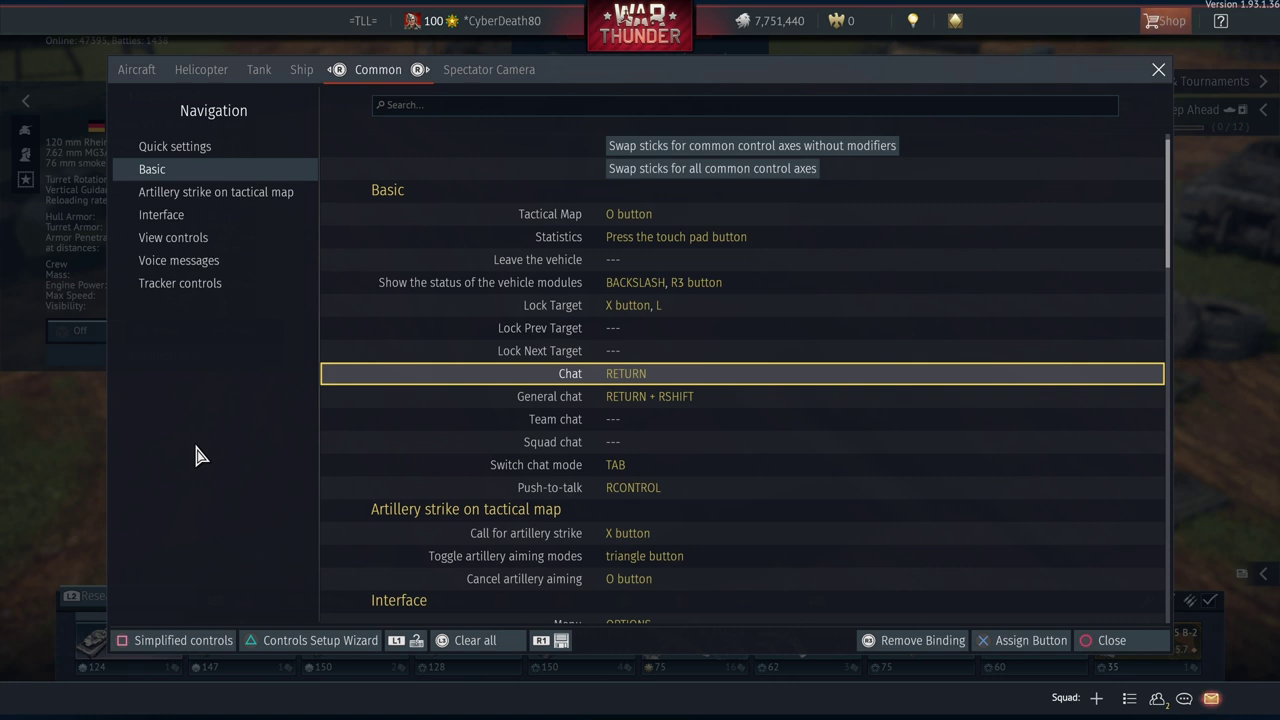
{"action": "key", "text": "Down"}
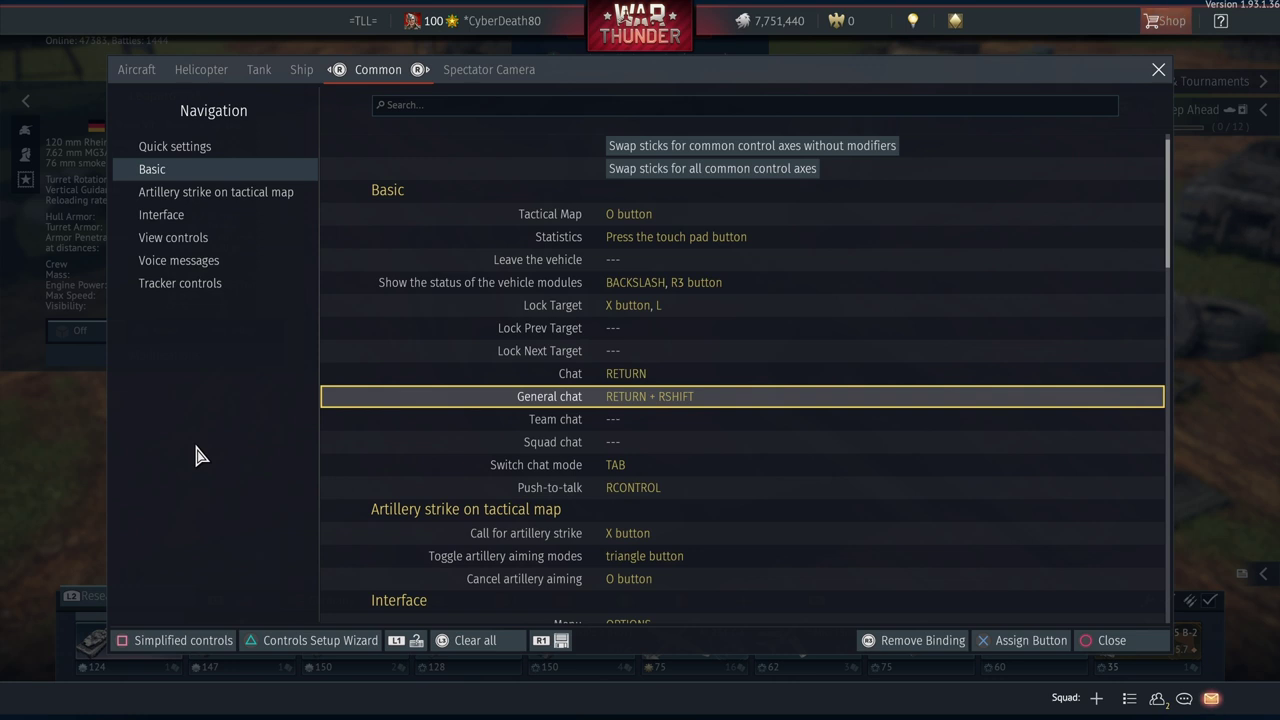
{"action": "key", "text": "Down"}
{"action": "key", "text": "Down"}
{"action": "key", "text": "Down"}
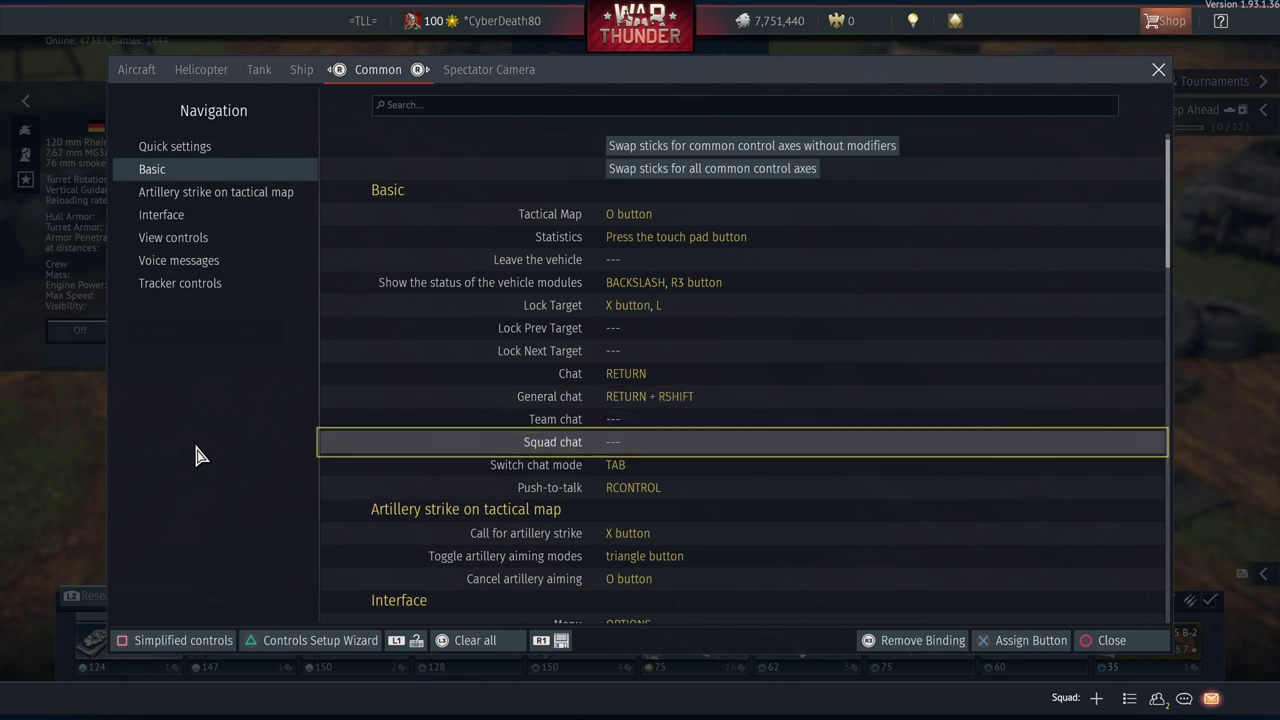
{"action": "key", "text": "Down"}
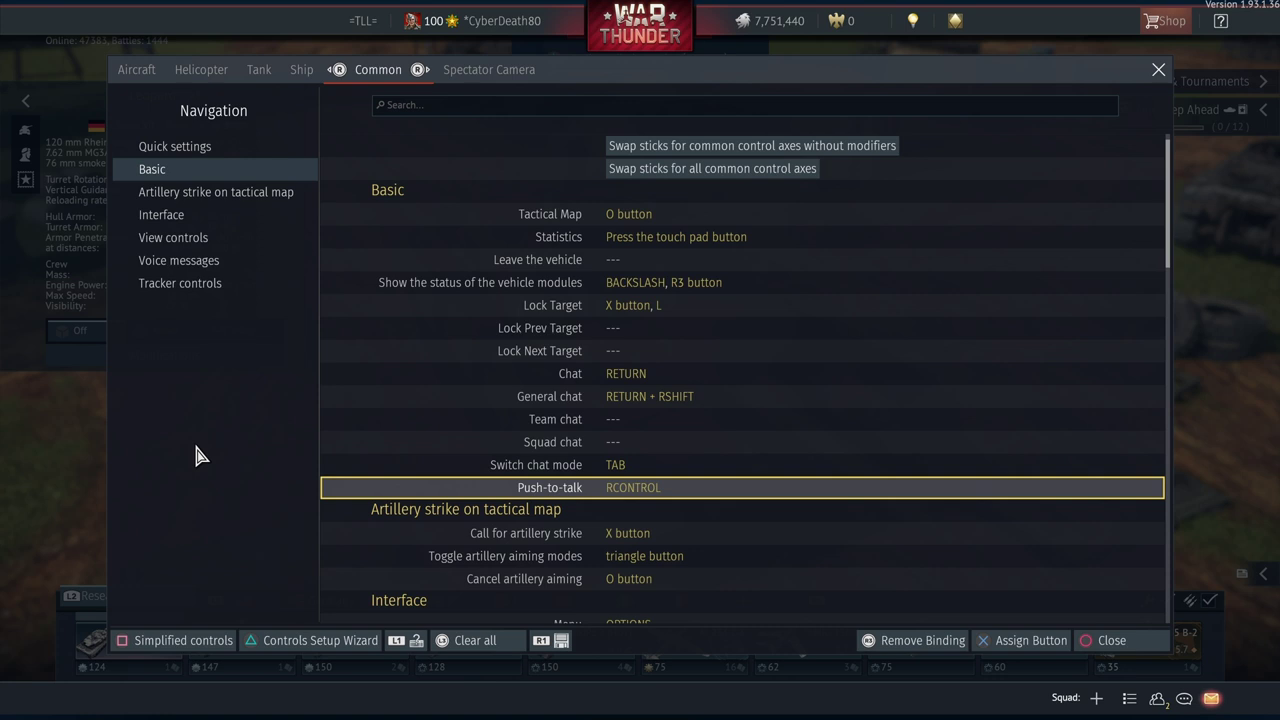
{"action": "key", "text": "Down"}
{"action": "key", "text": "Down"}
{"action": "key", "text": "Up"}
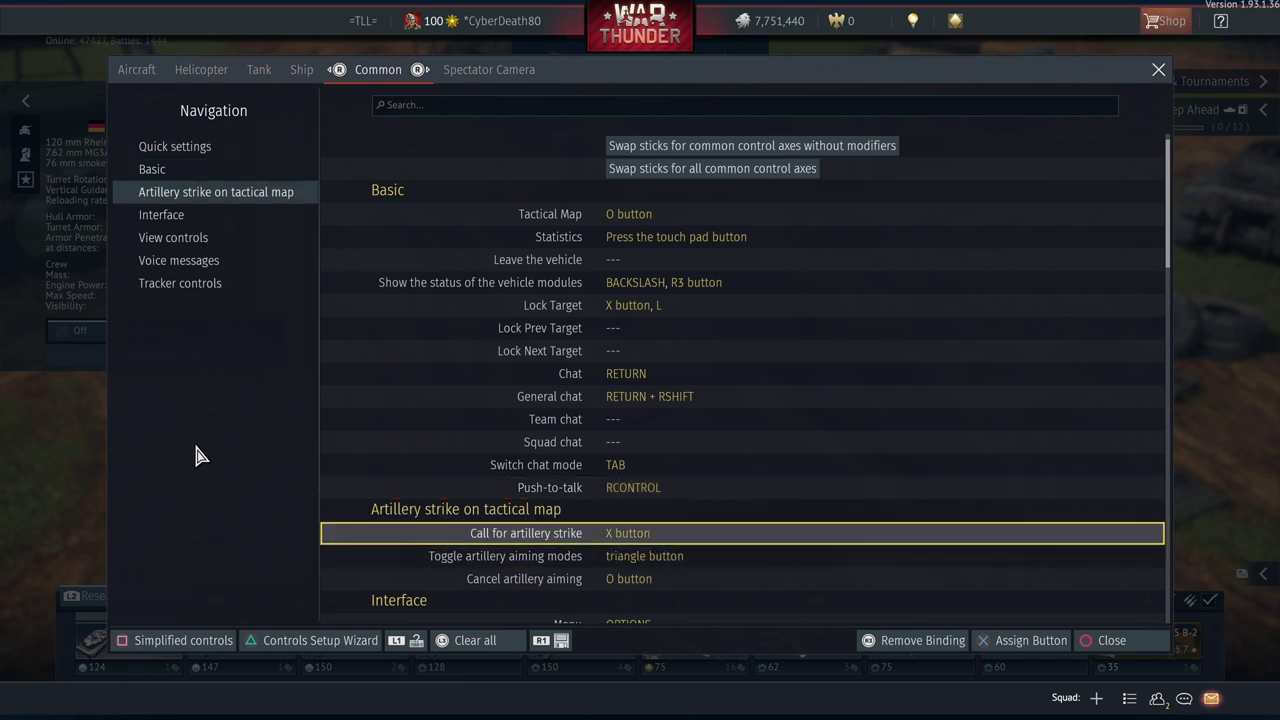
{"action": "key", "text": "Down"}
Check the Cancel artillery aiming, Menu, Continue, Pause, Hide HUD and Show mouse cursor bindings, reaching View controls
{"action": "key", "text": "Down"}
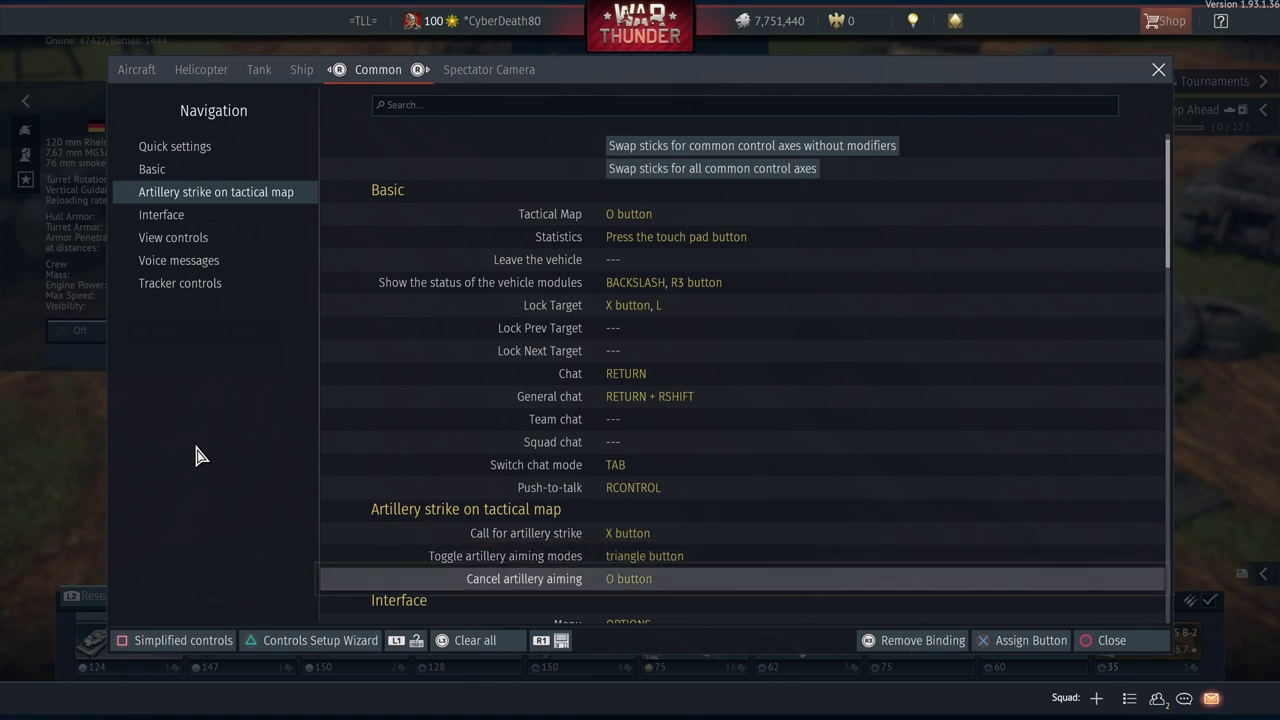
{"action": "key", "text": "Down"}
{"action": "key", "text": "Down"}
{"action": "key", "text": "Down"}
{"action": "key", "text": "Down"}
{"action": "key", "text": "Down"}
{"action": "key", "text": "Down"}
{"action": "key", "text": "Down"}
{"action": "key", "text": "Down"}
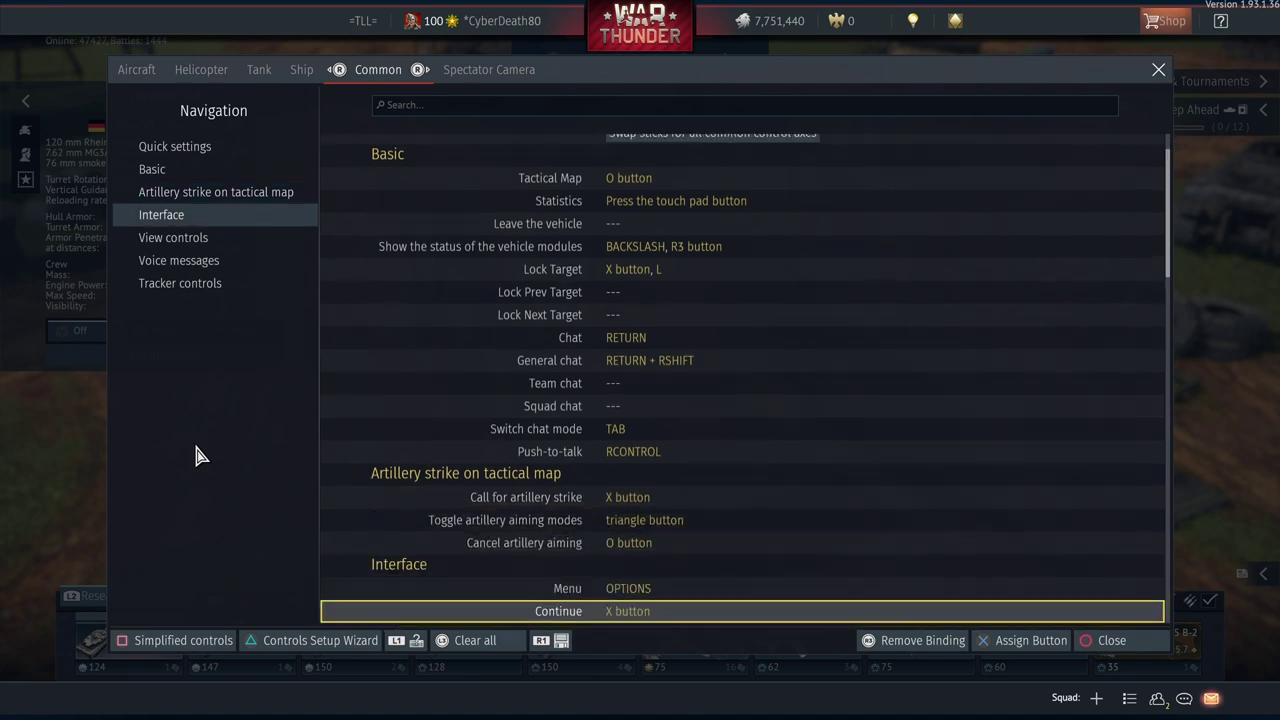
{"action": "key", "text": "Up"}
{"action": "key", "text": "Up"}
{"action": "key", "text": "Up"}
{"action": "key", "text": "Up"}
{"action": "key", "text": "Up"}
{"action": "key", "text": "Up"}
{"action": "key", "text": "Up"}
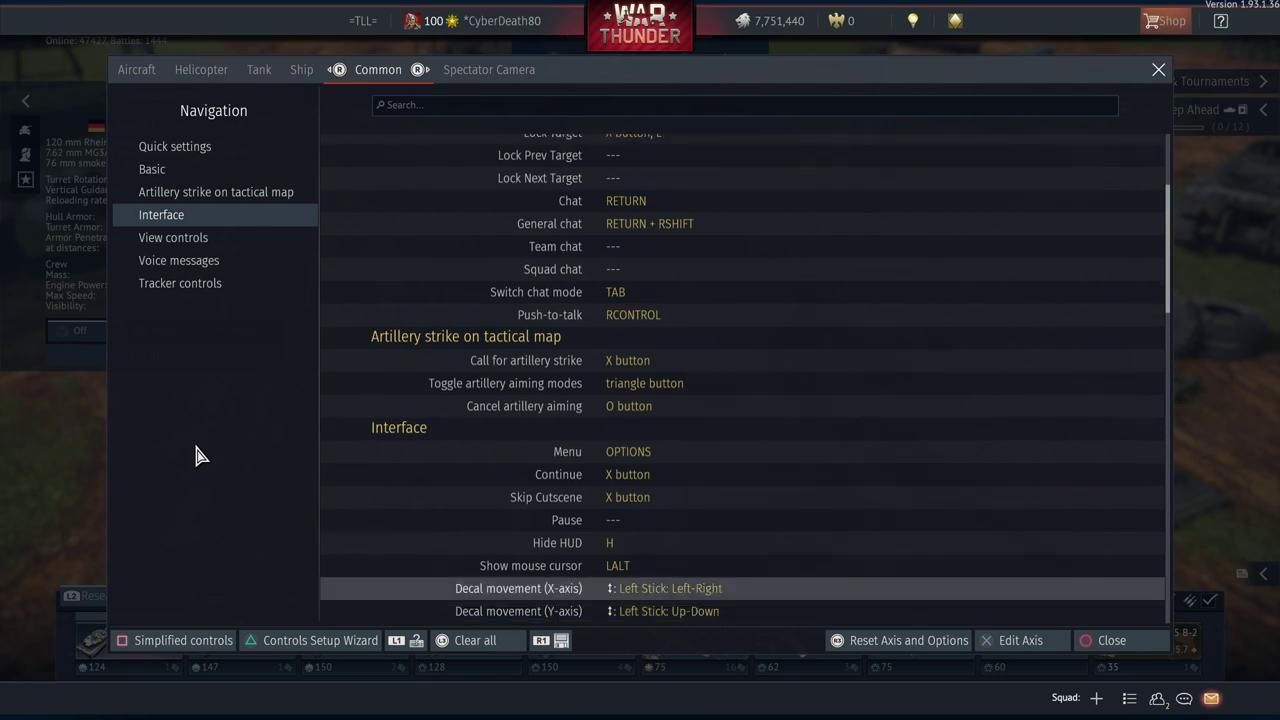
{"action": "key", "text": "Down"}
{"action": "key", "text": "Down"}
{"action": "key", "text": "Down"}
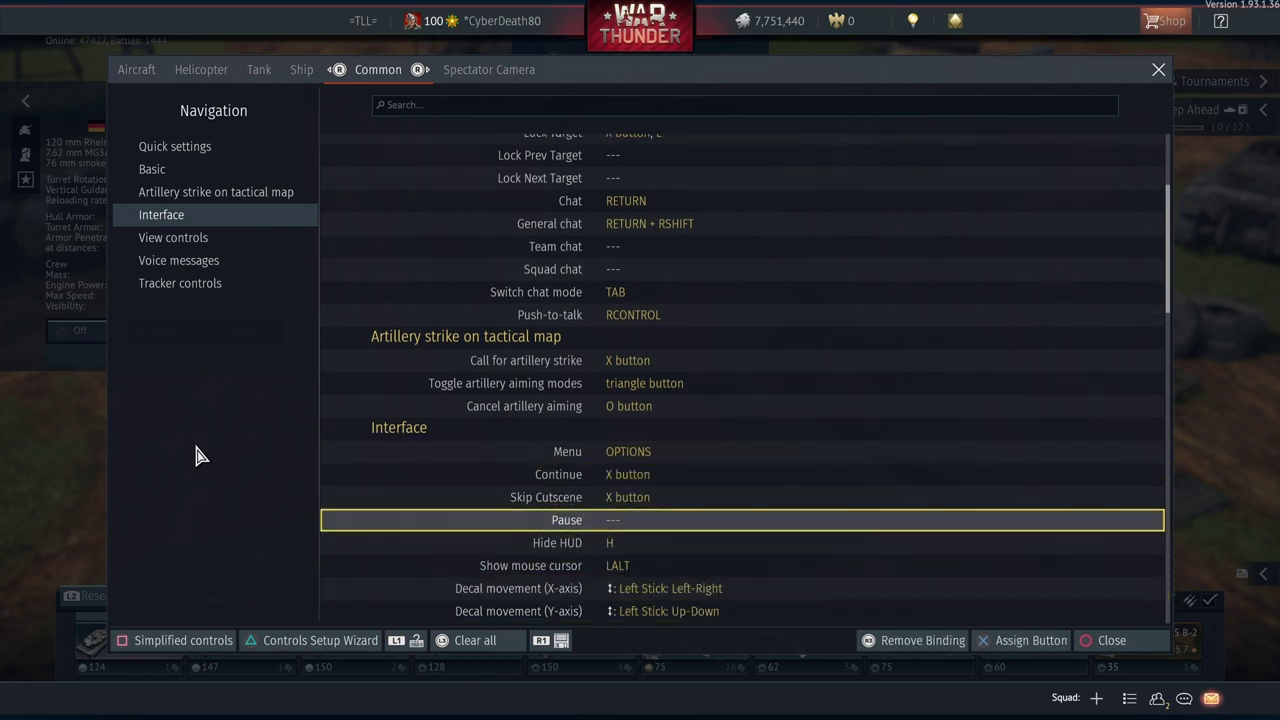
{"action": "key", "text": "Up"}
{"action": "key", "text": "Up"}
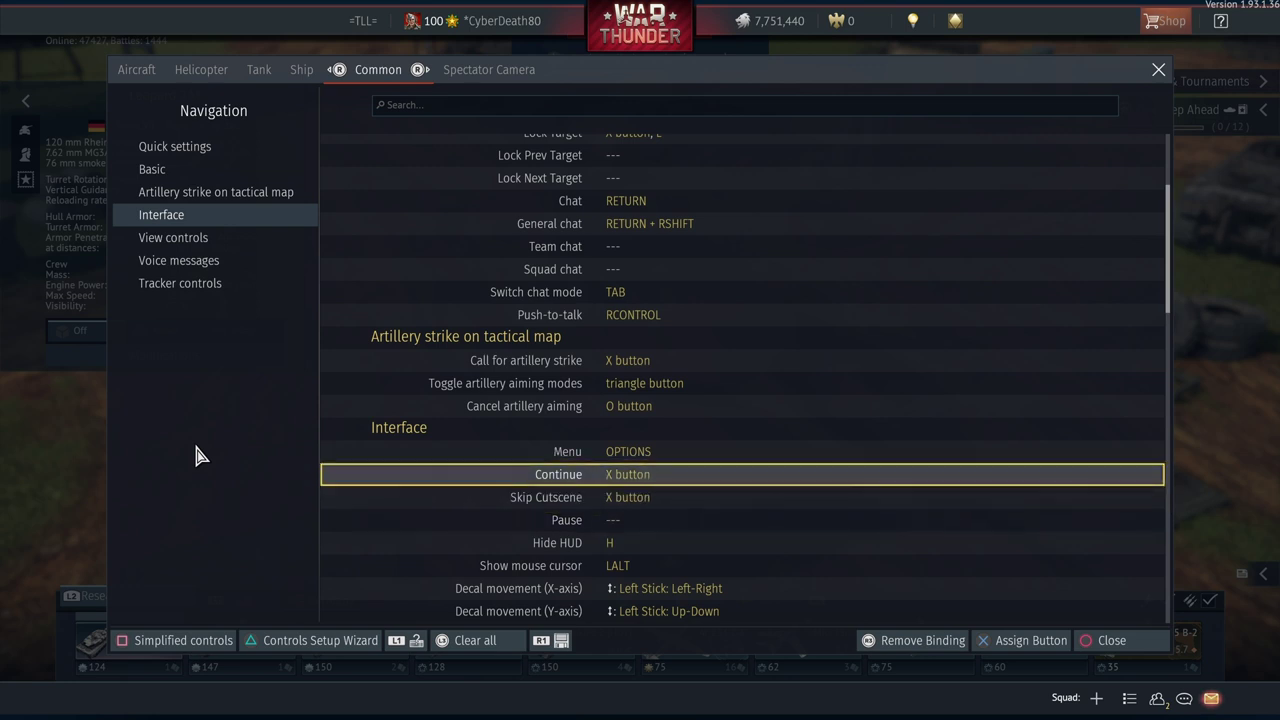
{"action": "key", "text": "Down"}
{"action": "key", "text": "Down"}
{"action": "key", "text": "Down"}
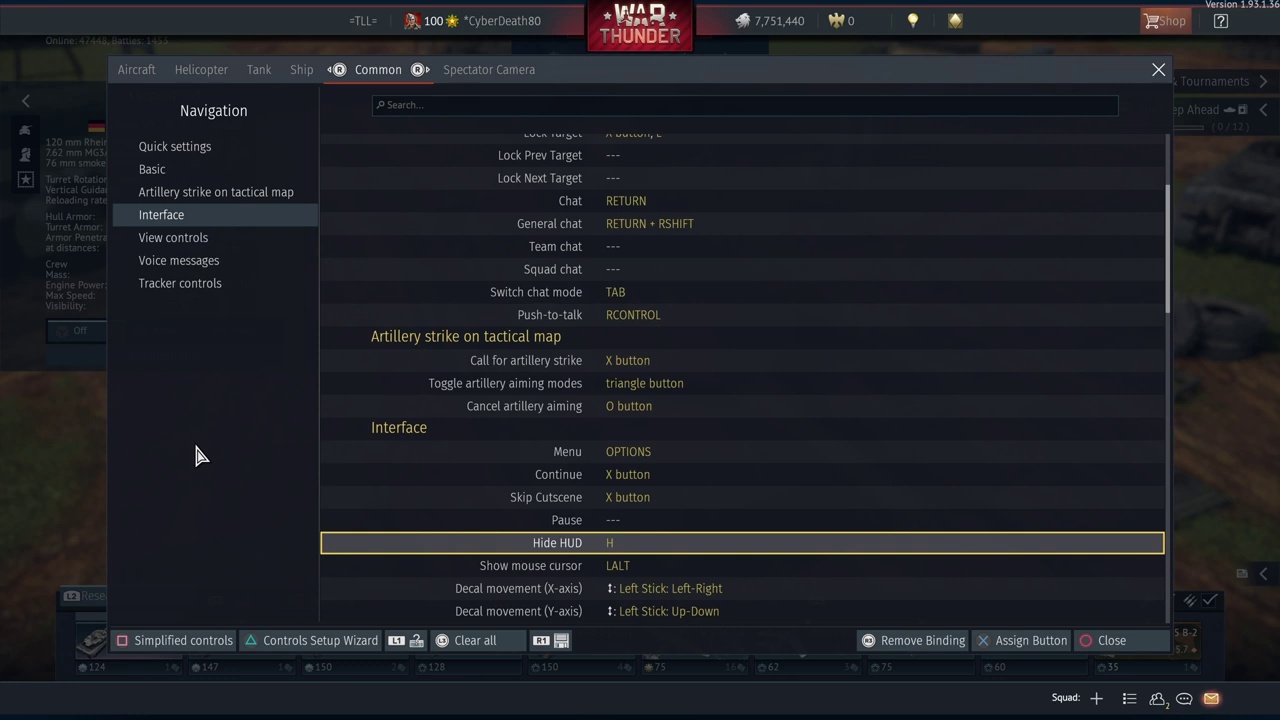
{"action": "key", "text": "Down"}
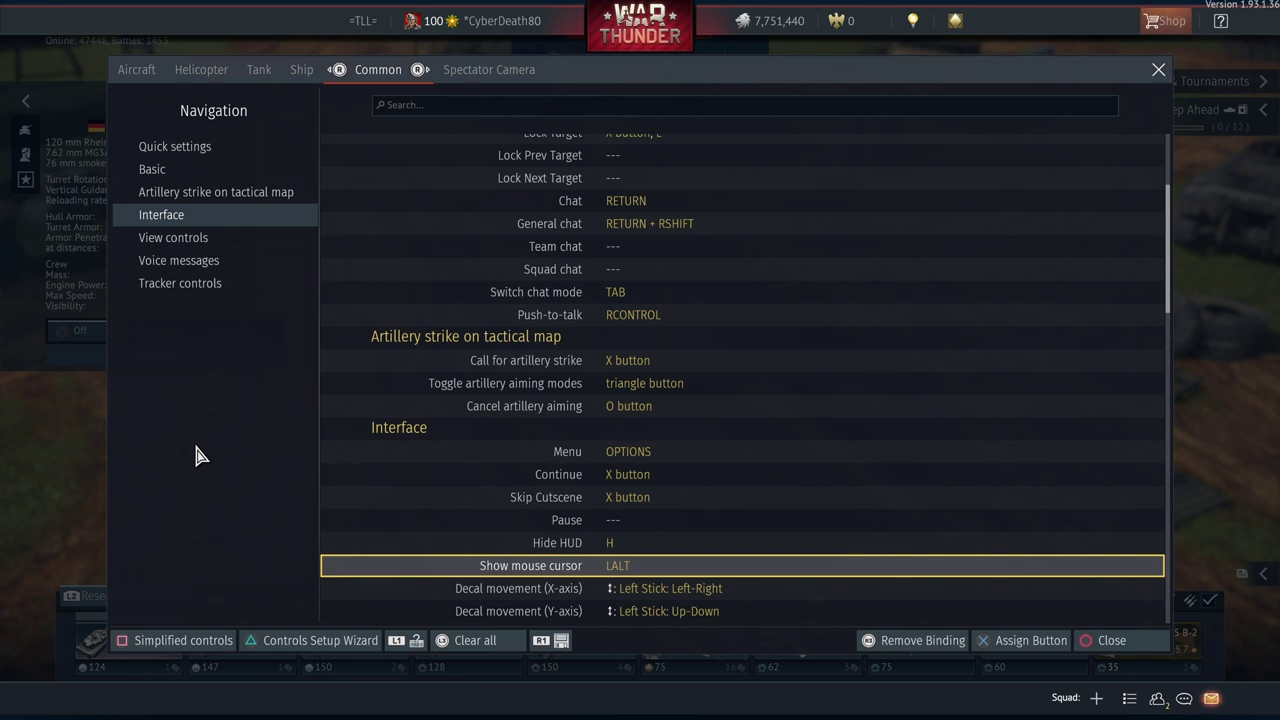
{"action": "key", "text": "Down"}
{"action": "key", "text": "Down"}
{"action": "key", "text": "Down"}
{"action": "key", "text": "Down"}
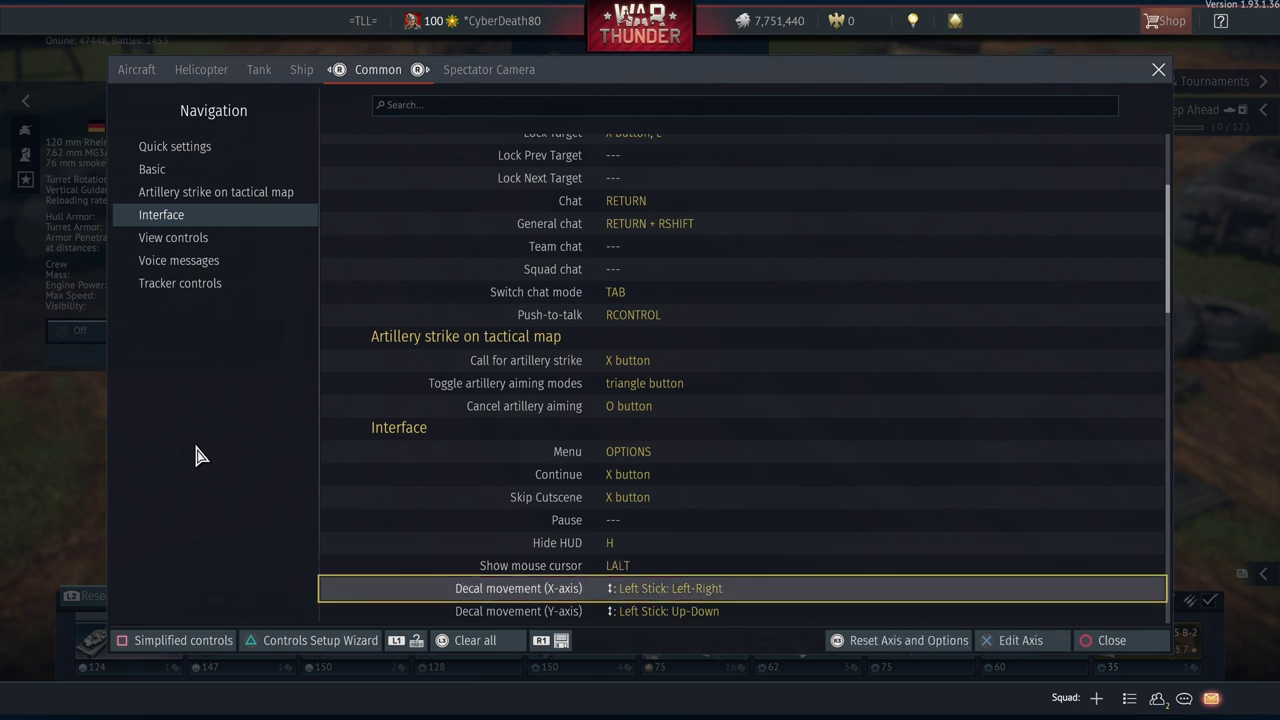
In View controls, raise the Aim sensitivity slider from 45% to 50%
{"action": "key", "text": "Down"}
{"action": "key", "text": "Down"}
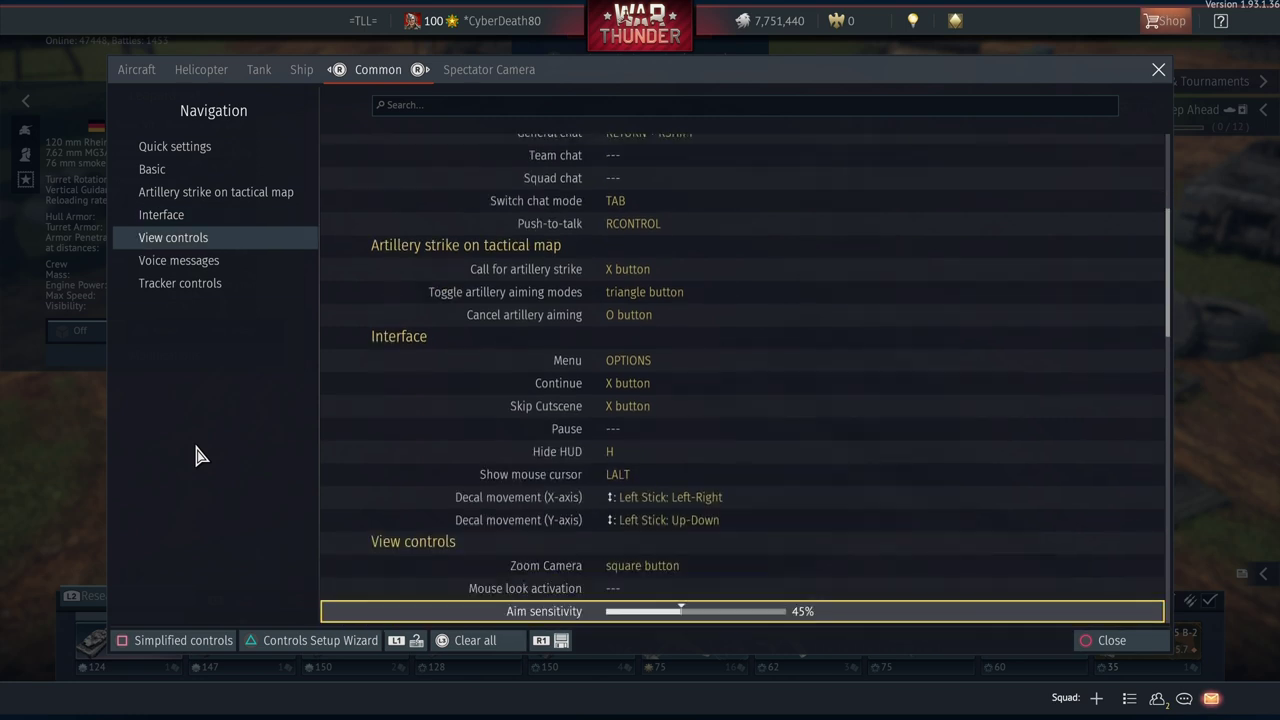
{"action": "key", "text": "Up"}
{"action": "key", "text": "Up"}
{"action": "key", "text": "Down"}
{"action": "key", "text": "Down"}
{"action": "key", "text": "Down"}
{"action": "key", "text": "Down"}
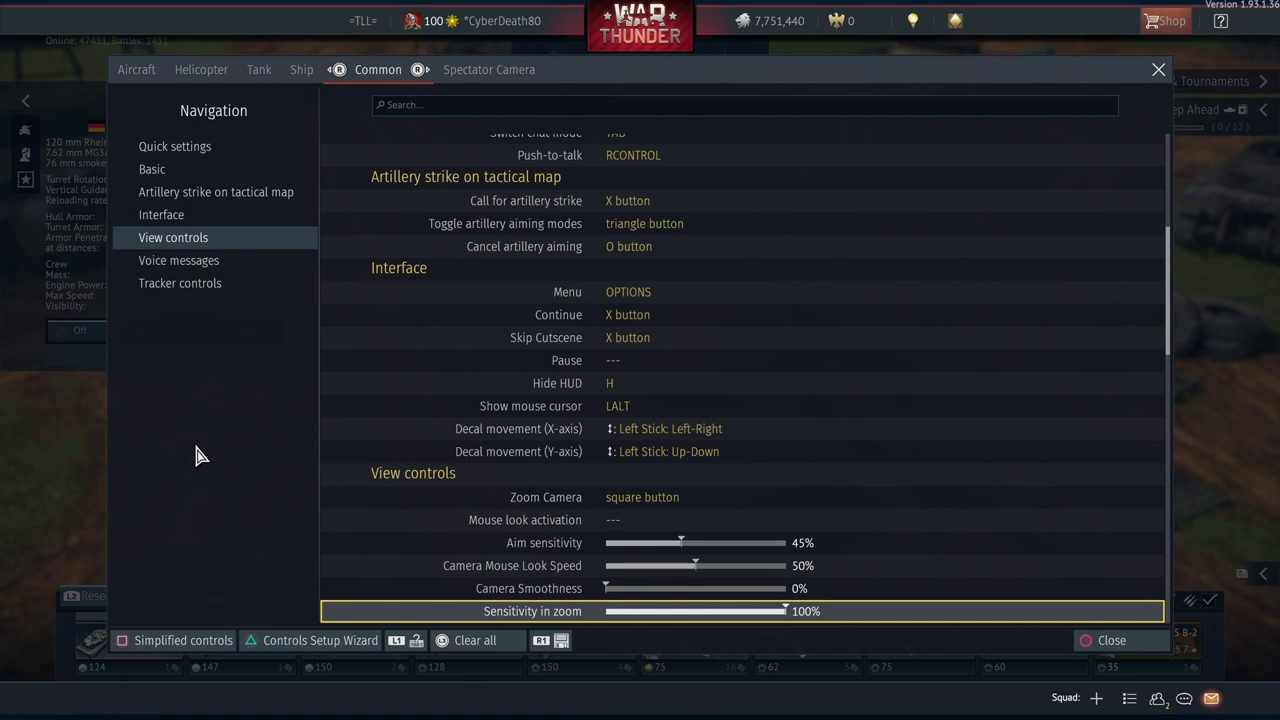
{"action": "key", "text": "Up"}
{"action": "key", "text": "Up"}
{"action": "key", "text": "Up"}
{"action": "key", "text": "Down"}
{"action": "key", "text": "Down"}
{"action": "key", "text": "Down"}
{"action": "key", "text": "Down"}
{"action": "key", "text": "Up"}
{"action": "key", "text": "Up"}
{"action": "key", "text": "Up"}
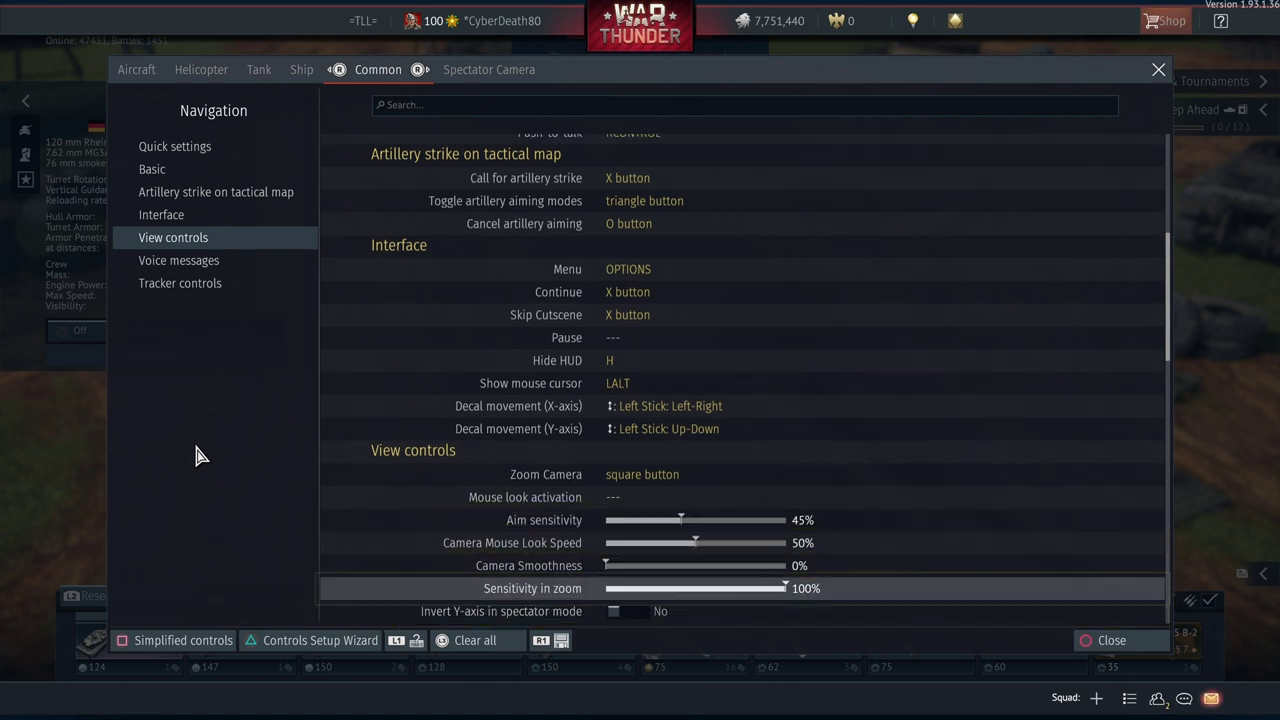
{"action": "key", "text": "Down"}
{"action": "key", "text": "Down"}
{"action": "key", "text": "Down"}
{"action": "key", "text": "Down"}
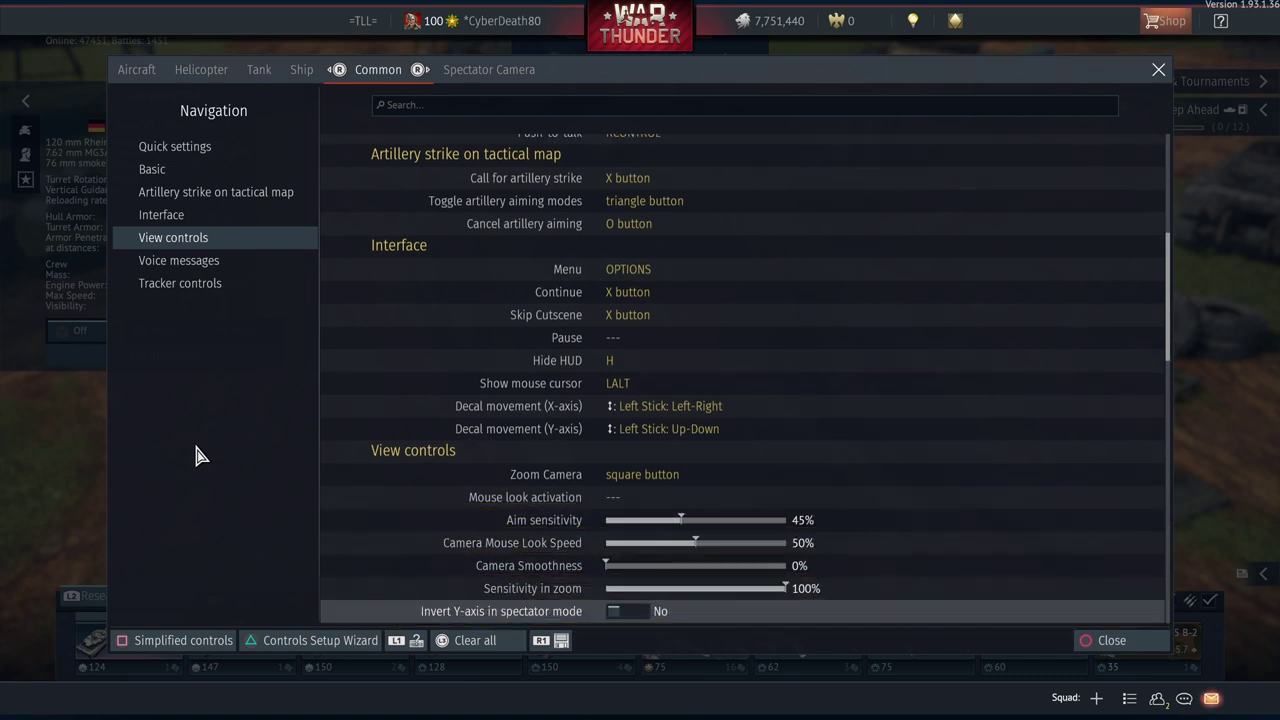
{"action": "key", "text": "Up"}
{"action": "key", "text": "Up"}
{"action": "key", "text": "Up"}
{"action": "key", "text": "Up"}
{"action": "key", "text": "Up"}
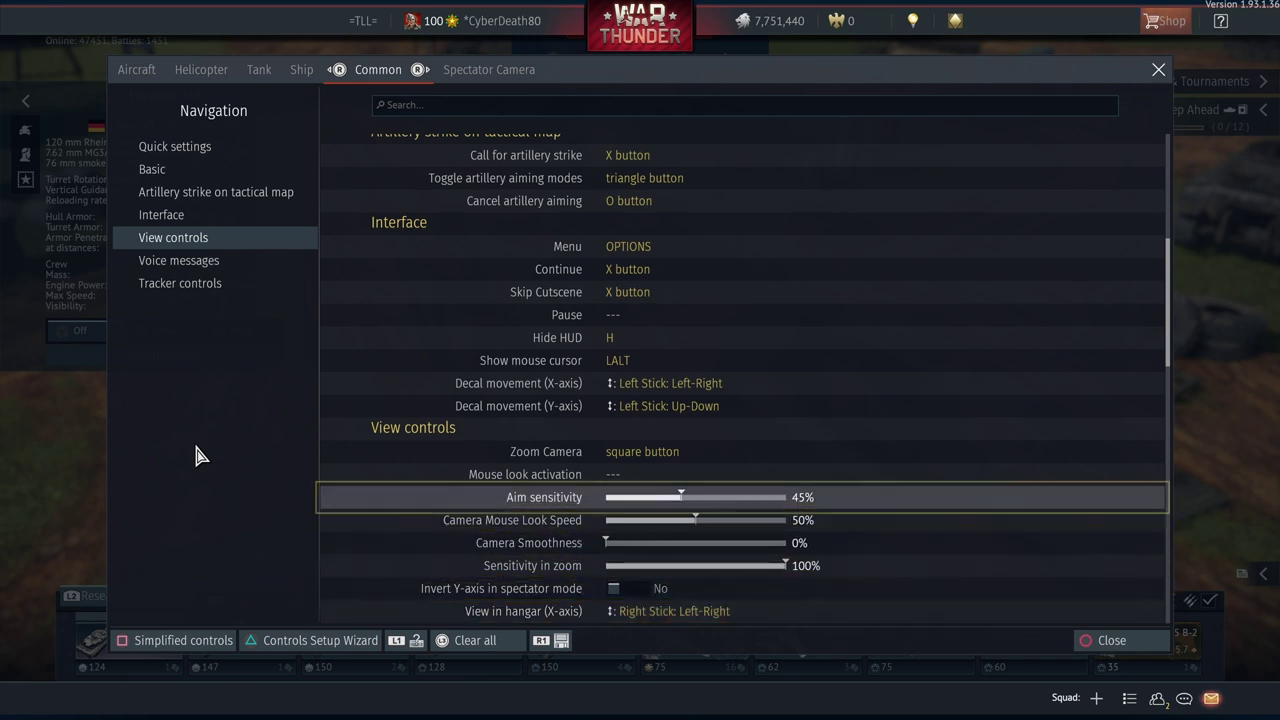
{"action": "key", "text": "Right"}
{"action": "key", "text": "Down"}
{"action": "key", "text": "Down"}
{"action": "key", "text": "Down"}
{"action": "key", "text": "Down"}
{"action": "key", "text": "Down"}
{"action": "key", "text": "Down"}
{"action": "key", "text": "Down"}
{"action": "key", "text": "Down"}
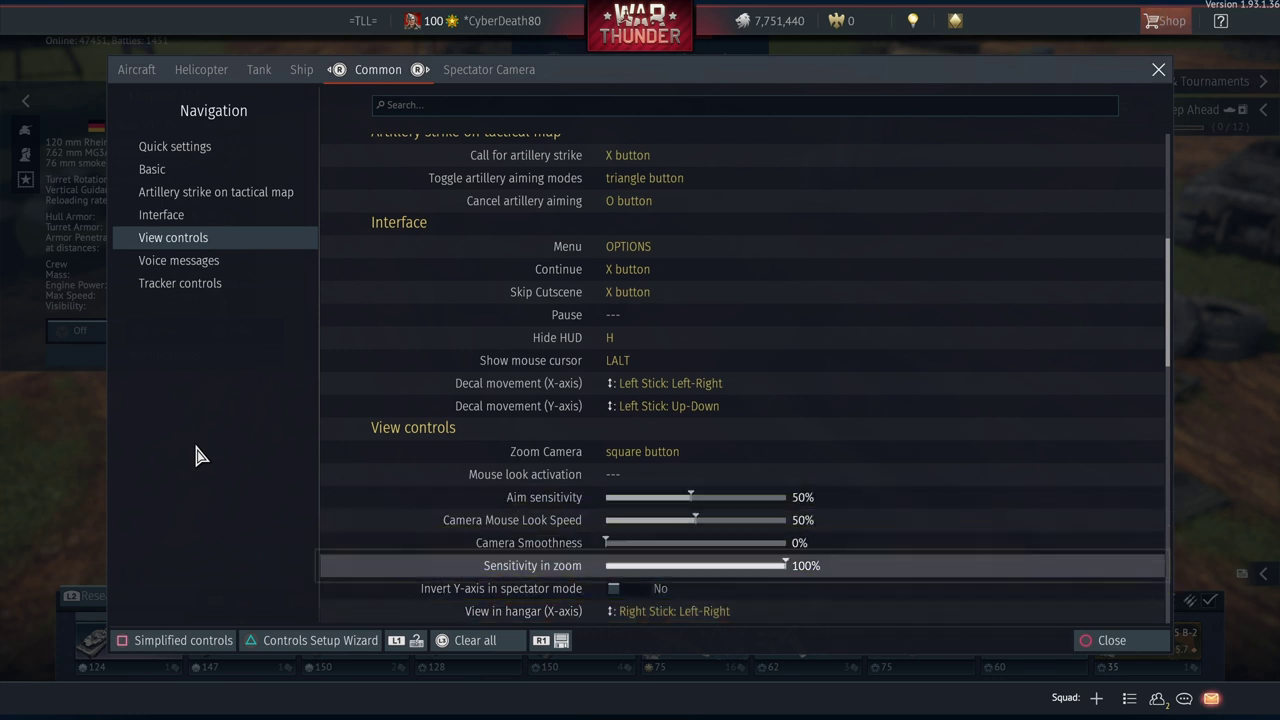
Check the team, favorite and quick radio messages and Tracker controls, then switch to Spectator Camera
{"action": "key", "text": "Down"}
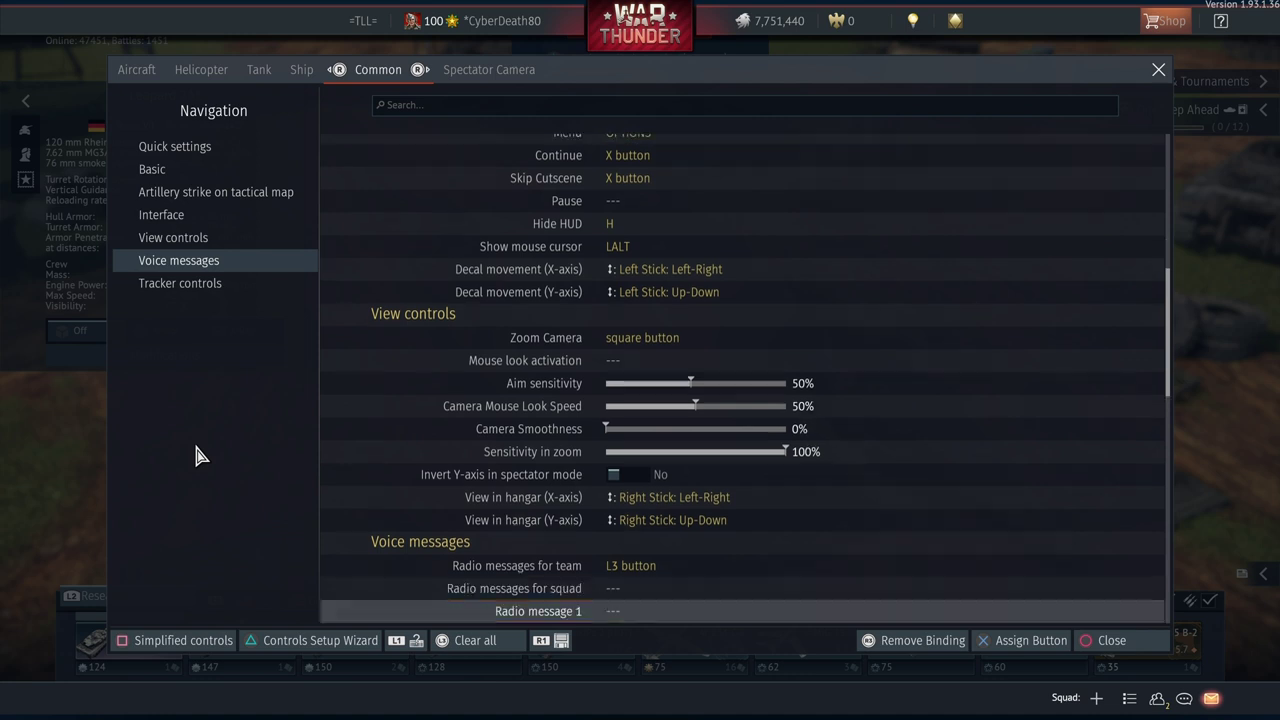
{"action": "key", "text": "Up"}
{"action": "key", "text": "Up"}
{"action": "key", "text": "Down"}
{"action": "key", "text": "Down"}
{"action": "key", "text": "Down"}
{"action": "key", "text": "Down"}
{"action": "key", "text": "Down"}
{"action": "key", "text": "Down"}
{"action": "key", "text": "Down"}
{"action": "key", "text": "Down"}
{"action": "key", "text": "Down"}
{"action": "key", "text": "Down"}
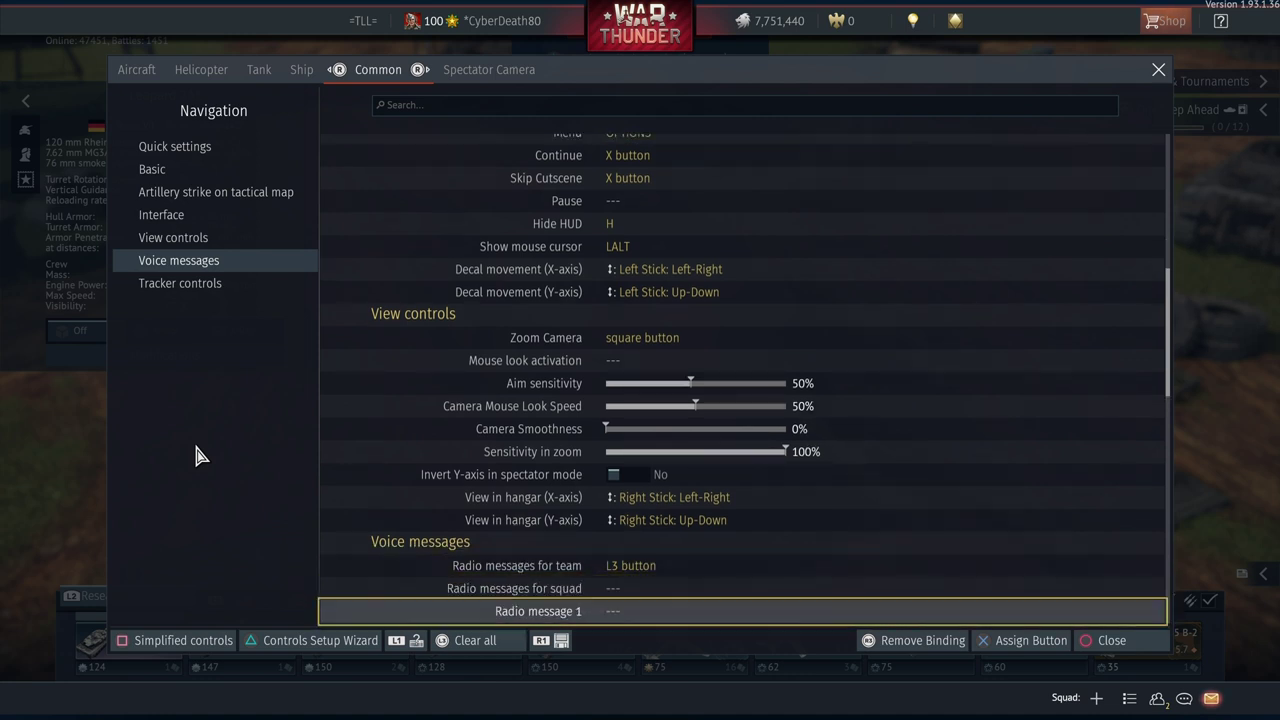
{"action": "key", "text": "Down"}
{"action": "key", "text": "Down"}
{"action": "key", "text": "Down"}
{"action": "key", "text": "Down"}
{"action": "key", "text": "Down"}
{"action": "key", "text": "Down"}
{"action": "key", "text": "Down"}
{"action": "key", "text": "Down"}
{"action": "key", "text": "Down"}
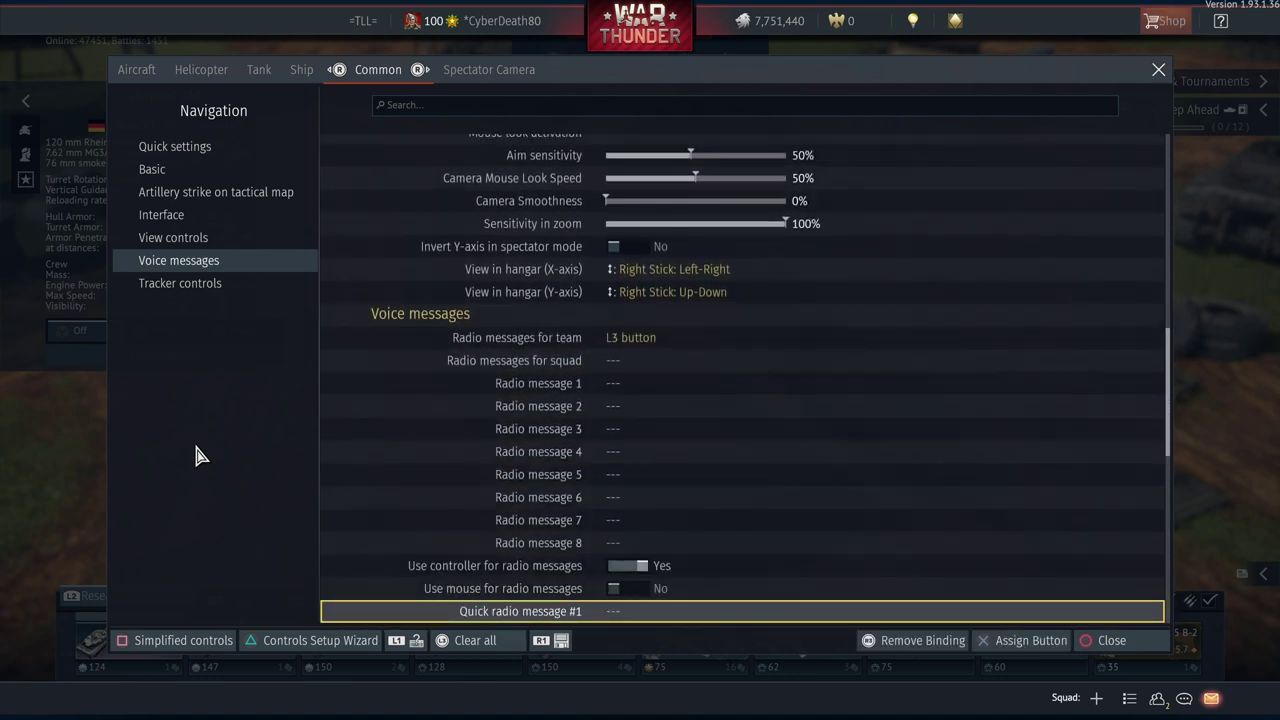
{"action": "key", "text": "Down"}
{"action": "key", "text": "Down"}
{"action": "key", "text": "Down"}
{"action": "key", "text": "Down"}
{"action": "key", "text": "Down"}
{"action": "key", "text": "Down"}
{"action": "key", "text": "Down"}
{"action": "key", "text": "Down"}
{"action": "key", "text": "Down"}
{"action": "key", "text": "Down"}
{"action": "key", "text": "Down"}
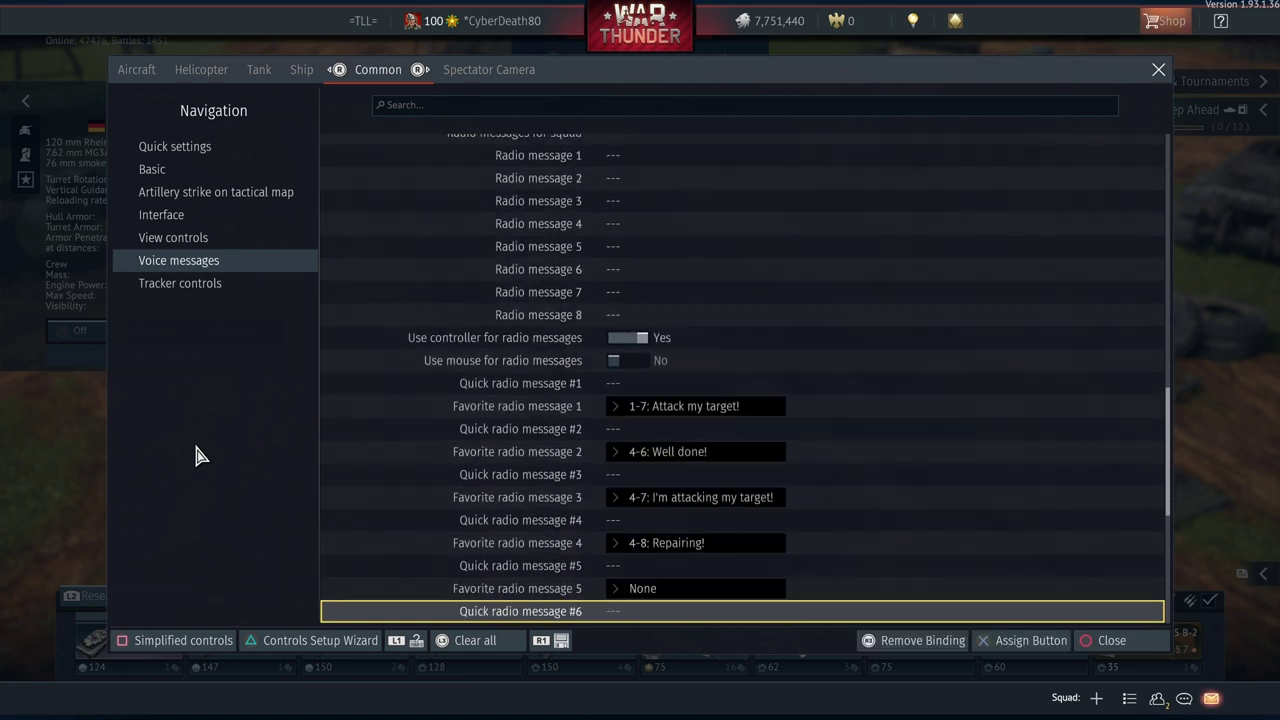
{"action": "key", "text": "Down"}
{"action": "key", "text": "Down"}
{"action": "key", "text": "Down"}
{"action": "key", "text": "Down"}
{"action": "key", "text": "Down"}
{"action": "key", "text": "Down"}
{"action": "key", "text": "Down"}
{"action": "key", "text": "Down"}
{"action": "key", "text": "Down"}
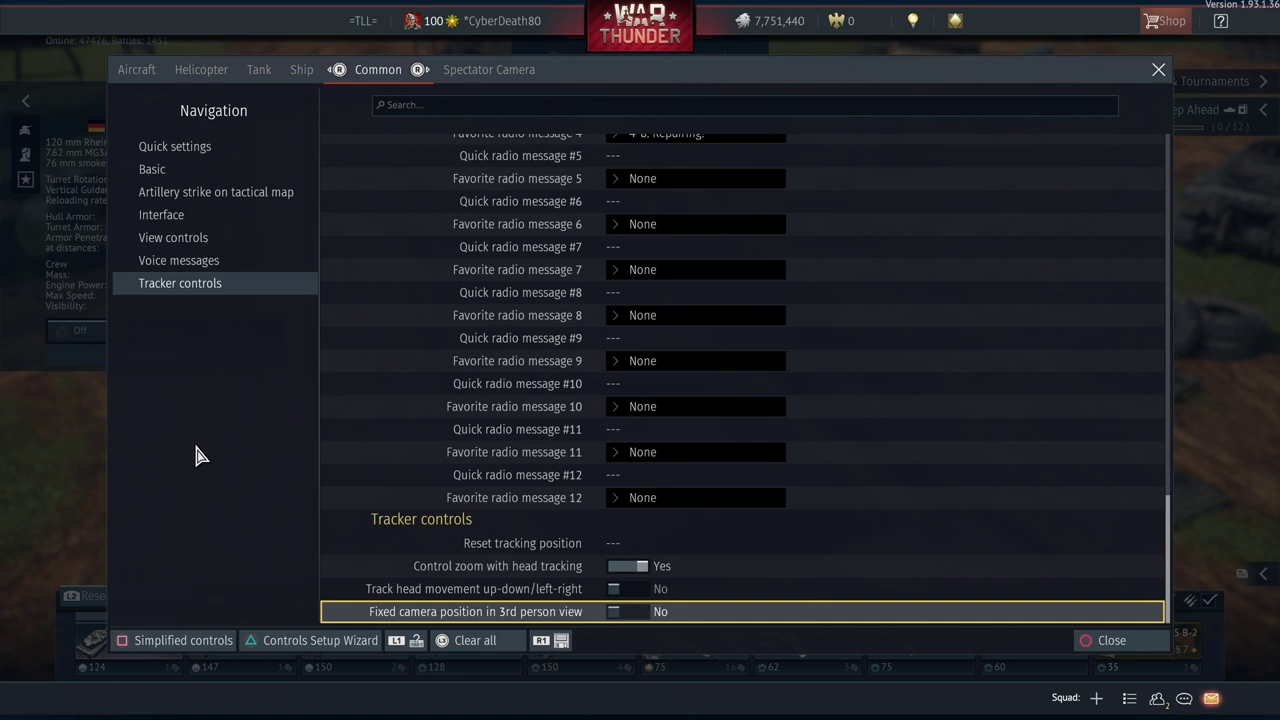
{"action": "key", "text": "e"}
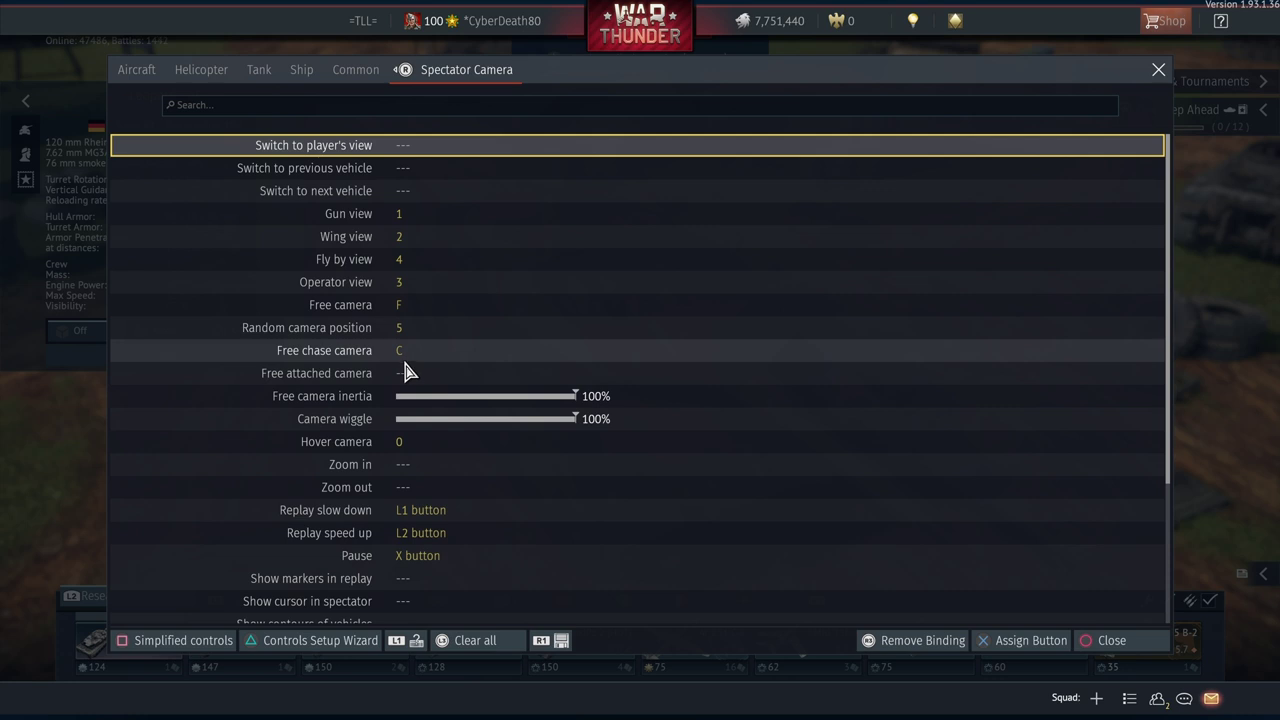
{"action": "key", "text": "Down"}
{"action": "key", "text": "Down"}
{"action": "key", "text": "Down"}
{"action": "key", "text": "Down"}
{"action": "key", "text": "Down"}
{"action": "key", "text": "Down"}
{"action": "key", "text": "Down"}
{"action": "key", "text": "Down"}
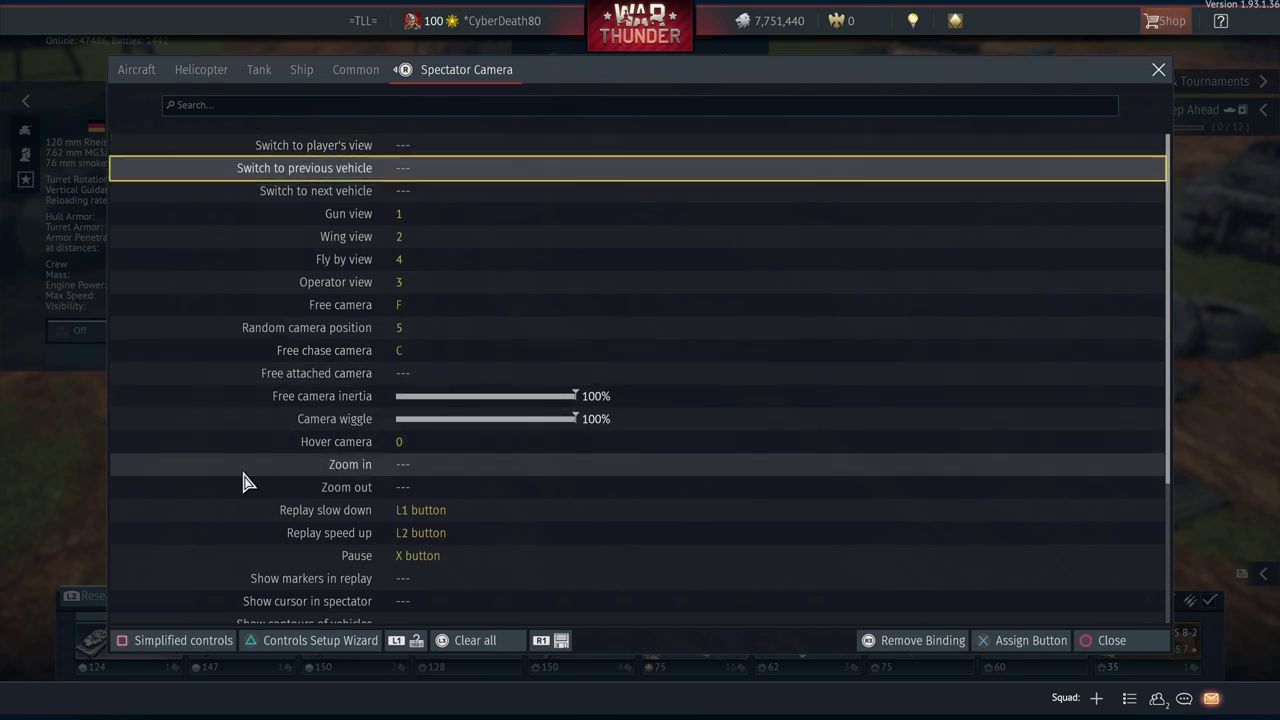
{"action": "key", "text": "Down"}
{"action": "key", "text": "Down"}
{"action": "key", "text": "Down"}
{"action": "key", "text": "Down"}
{"action": "key", "text": "Down"}
{"action": "key", "text": "Down"}
{"action": "key", "text": "Down"}
{"action": "key", "text": "Down"}
{"action": "key", "text": "Down"}
{"action": "key", "text": "Down"}
{"action": "key", "text": "Down"}
{"action": "key", "text": "Down"}
{"action": "key", "text": "Down"}
{"action": "key", "text": "Down"}
{"action": "key", "text": "Down"}
{"action": "key", "text": "Down"}
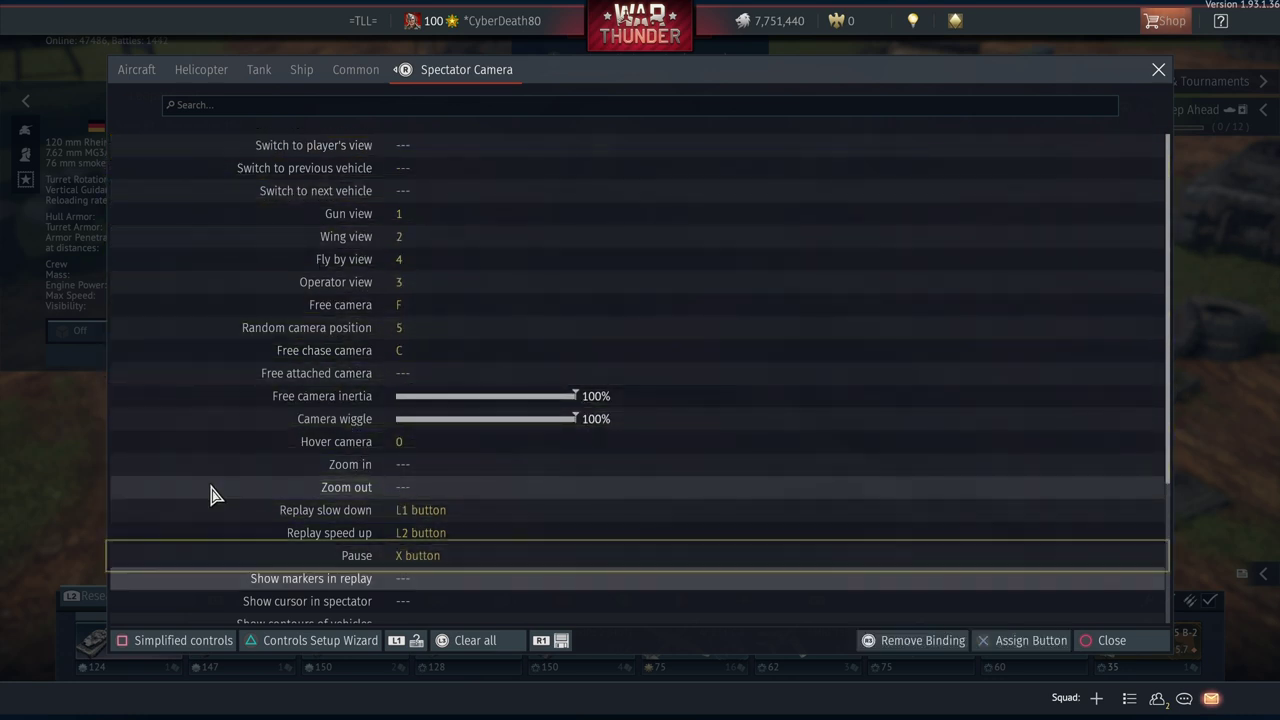
{"action": "key", "text": "Down"}
{"action": "key", "text": "Down"}
{"action": "key", "text": "Down"}
{"action": "key", "text": "Down"}
{"action": "key", "text": "Down"}
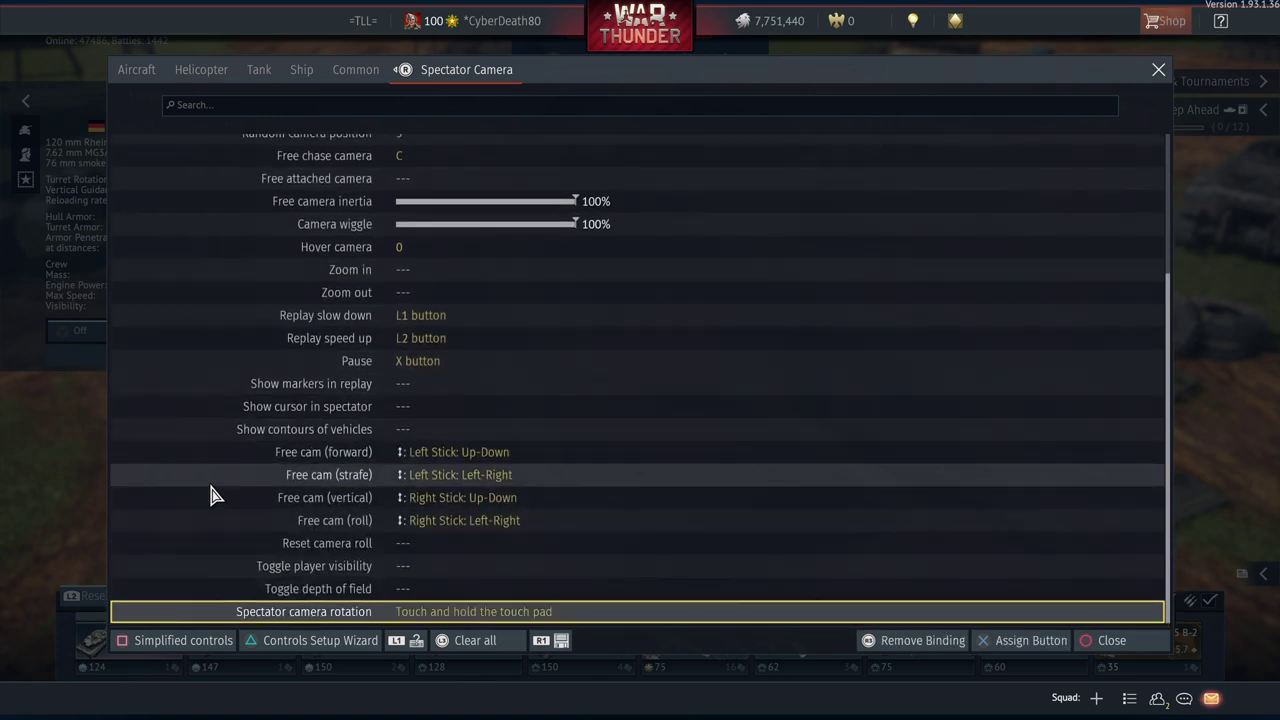
{"action": "key", "text": "Up"}
{"action": "key", "text": "Up"}
{"action": "key", "text": "Up"}
{"action": "key", "text": "Up"}
{"action": "key", "text": "Up"}
{"action": "key", "text": "Up"}
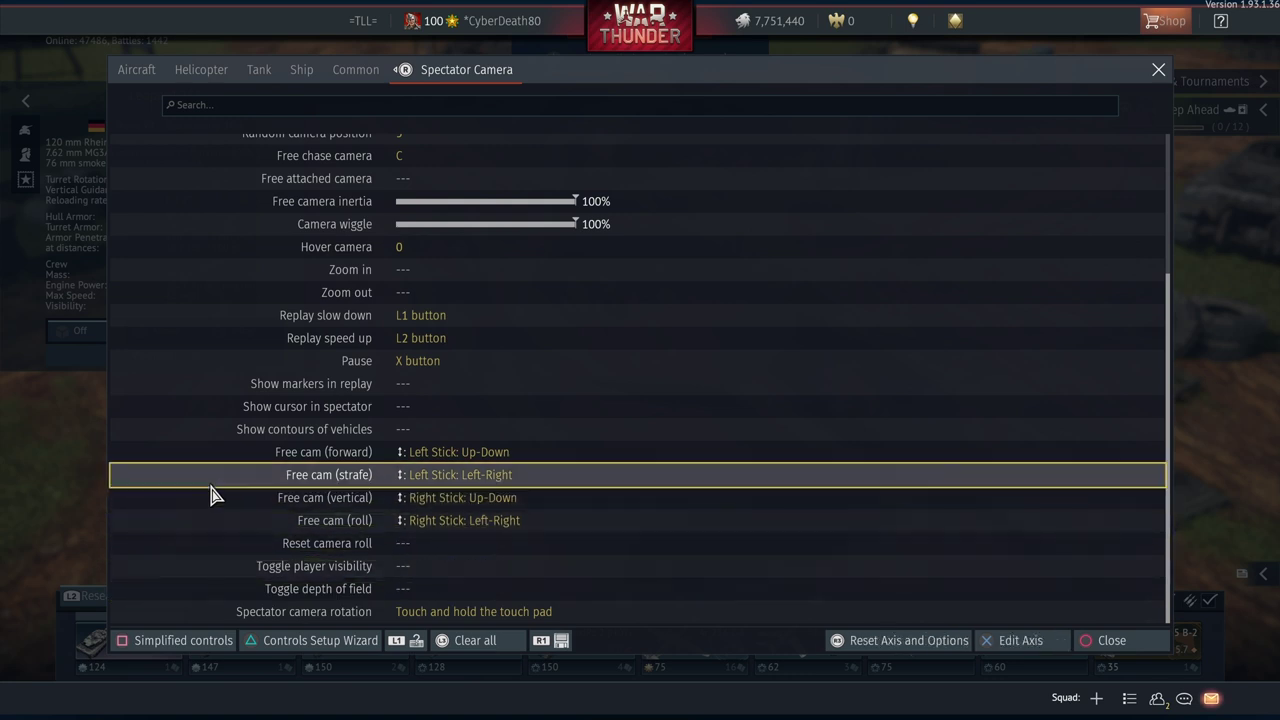
{"action": "key", "text": "Down"}
{"action": "key", "text": "Up"}
{"action": "key", "text": "Up"}
{"action": "key", "text": "Up"}
{"action": "key", "text": "Up"}
{"action": "key", "text": "Up"}
{"action": "key", "text": "Up"}
{"action": "key", "text": "Up"}
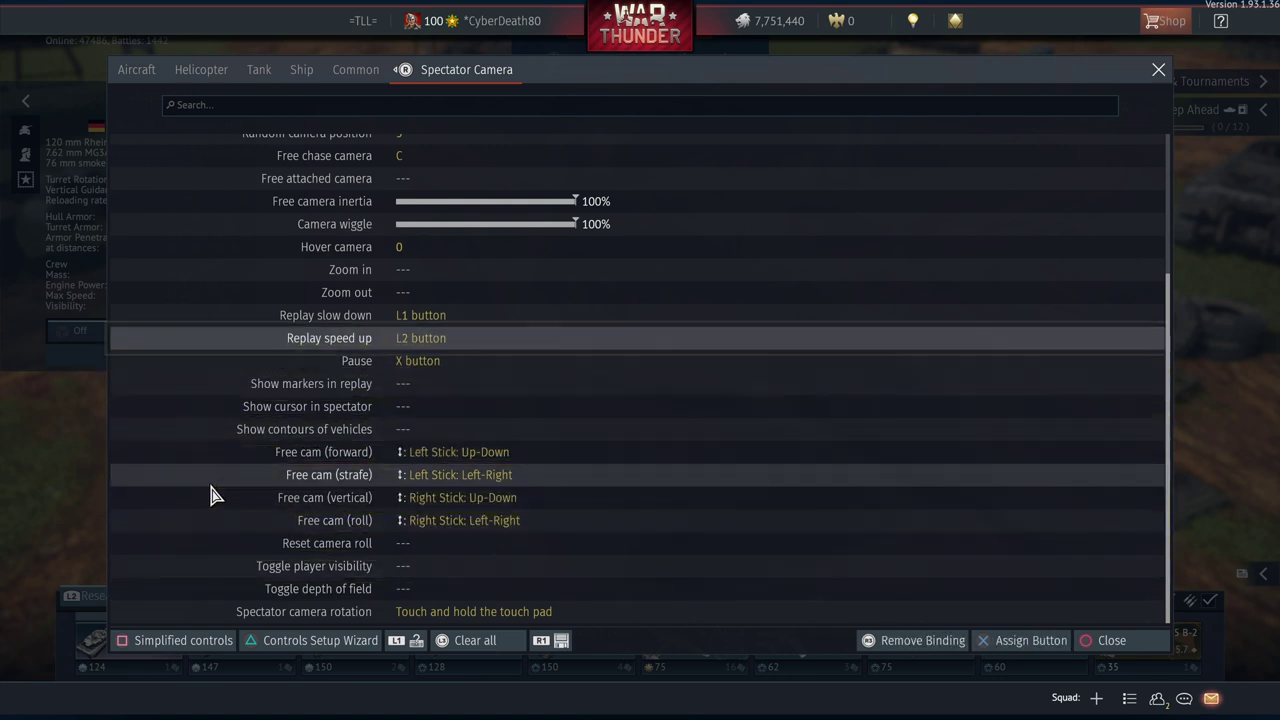
{"action": "key", "text": "Up"}
{"action": "key", "text": "Up"}
{"action": "key", "text": "Up"}
{"action": "key", "text": "Up"}
{"action": "key", "text": "Up"}
{"action": "key", "text": "Up"}
{"action": "key", "text": "Up"}
{"action": "key", "text": "Up"}
{"action": "key", "text": "Up"}
{"action": "key", "text": "Up"}
{"action": "key", "text": "Up"}
{"action": "key", "text": "Up"}
{"action": "key", "text": "Up"}
{"action": "key", "text": "Up"}
{"action": "key", "text": "Up"}
{"action": "key", "text": "Up"}
{"action": "key", "text": "Up"}
{"action": "key", "text": "Up"}
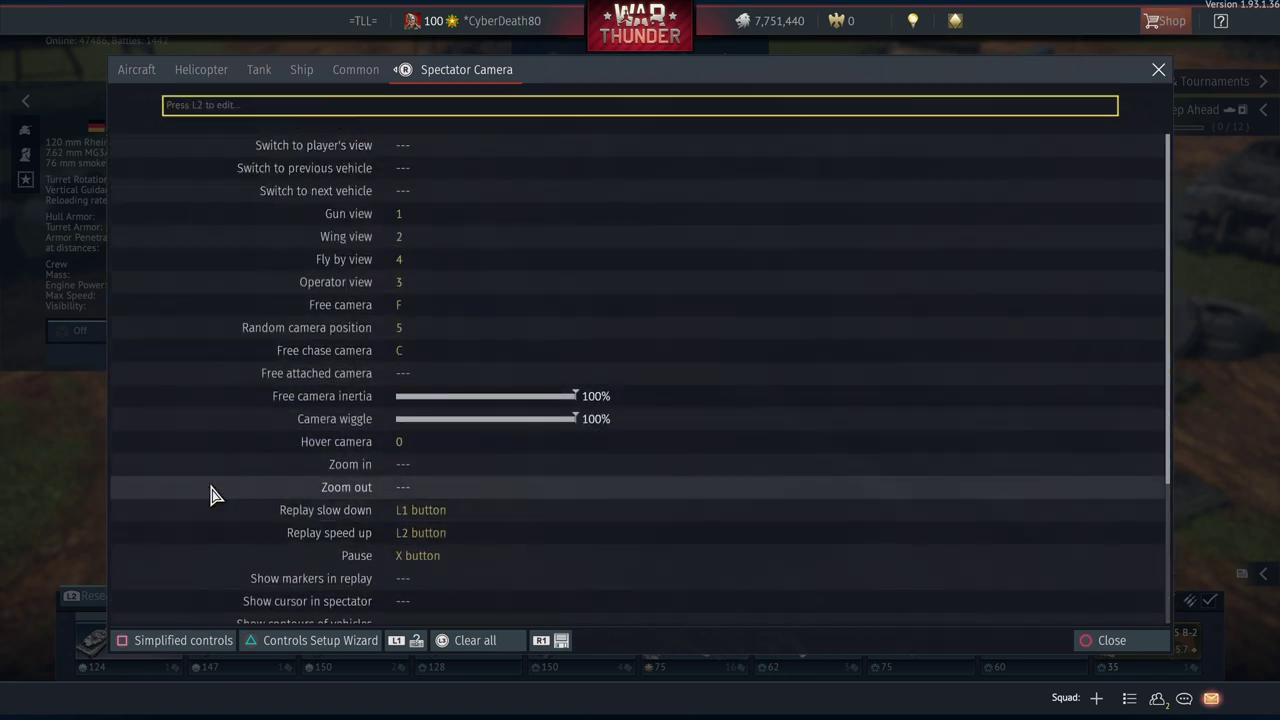
Close the Controls window and select the Leopard 2A5 in the hangar
{"action": "key", "text": "Escape"}
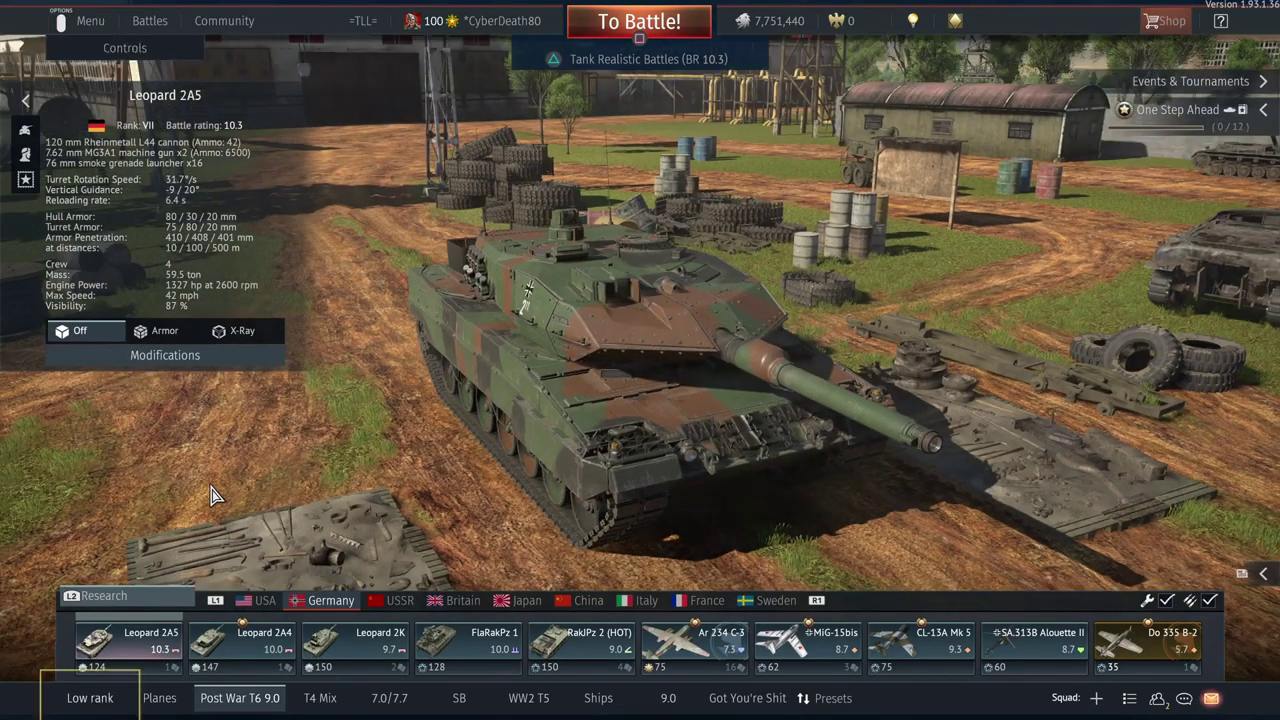
{"action": "key", "text": "Up"}
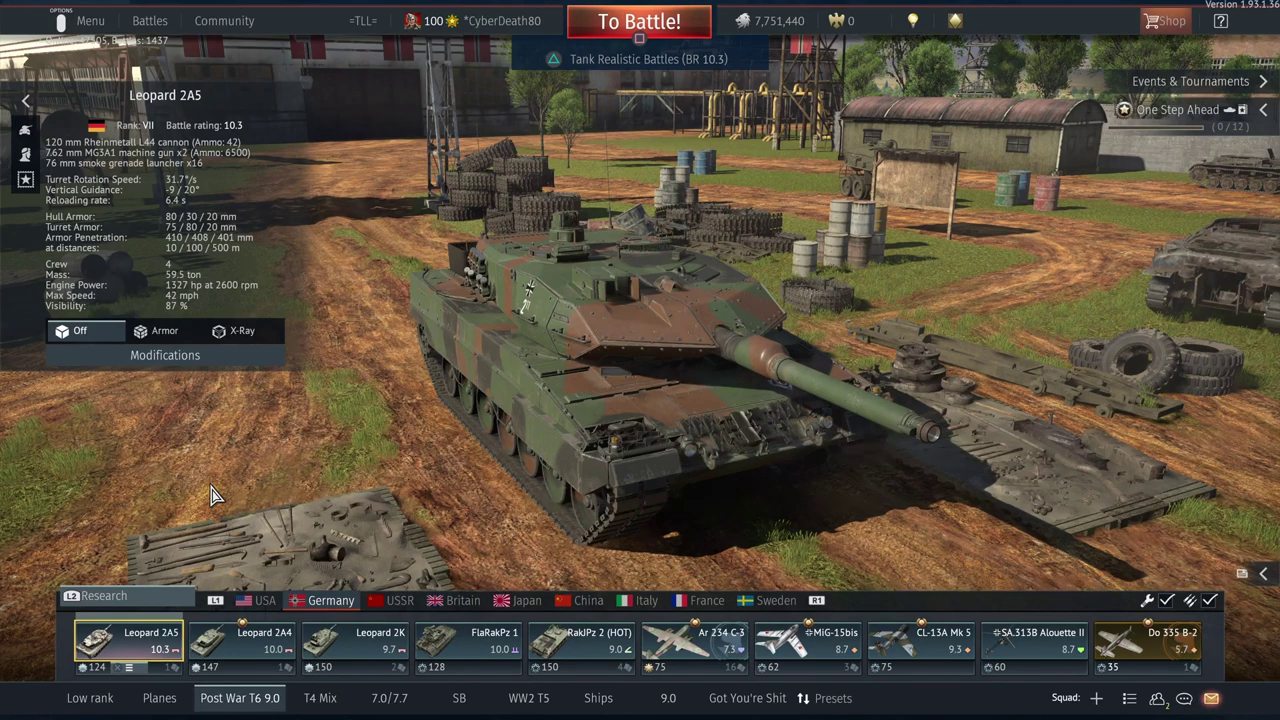